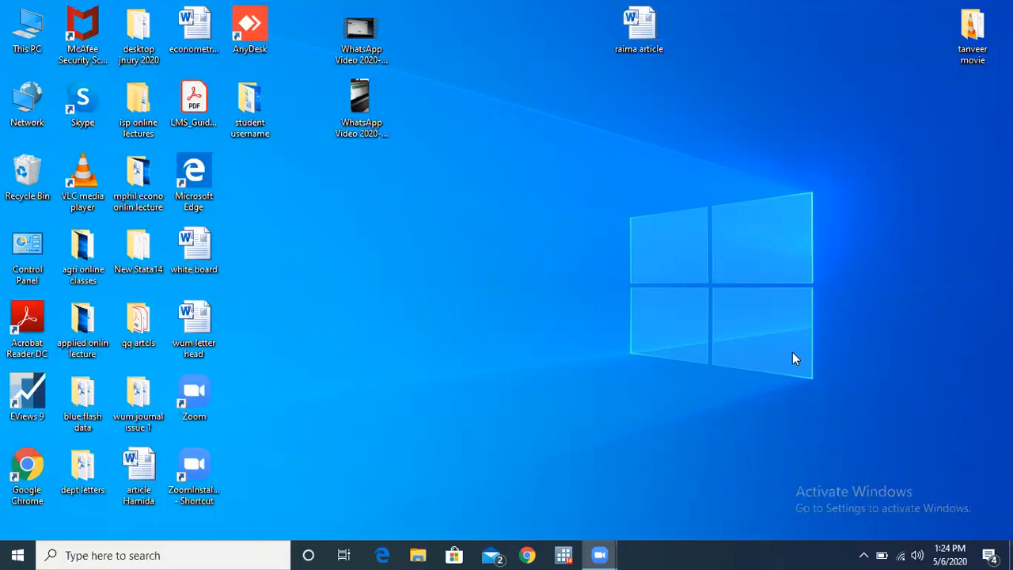
Switch to Google Chrome and open the university's learning portal at lms.wum.edu.pk
{"action": "left_click", "coordinate": [528, 555]}
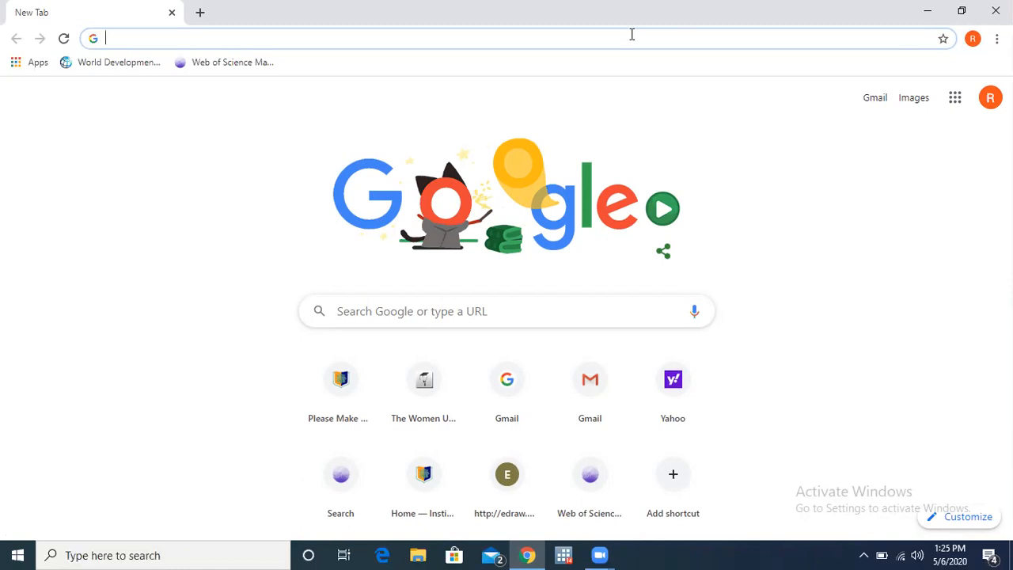
{"action": "type", "text": "lms."}
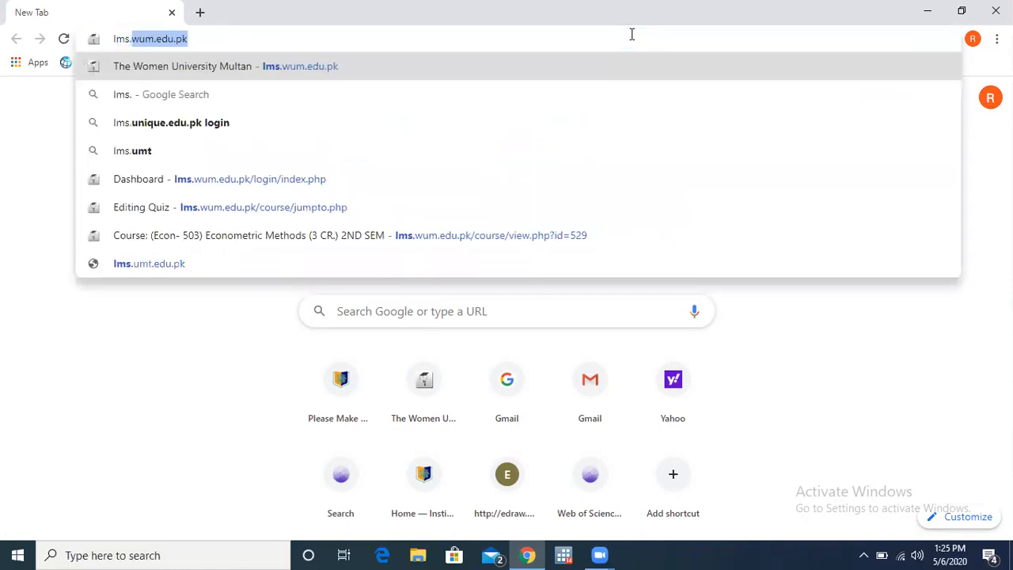
{"action": "type", "text": "w"}
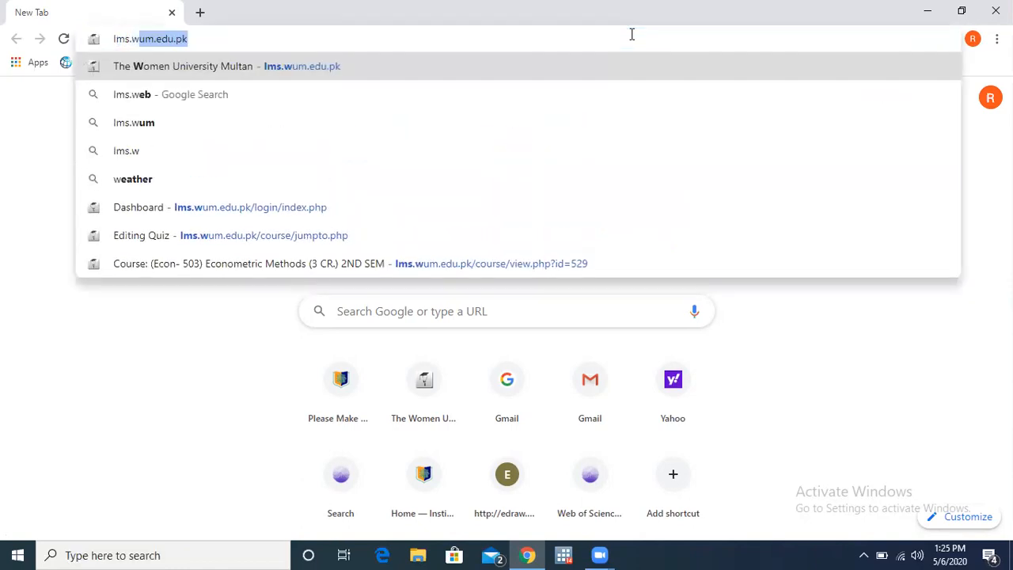
{"action": "type", "text": "um.ed"}
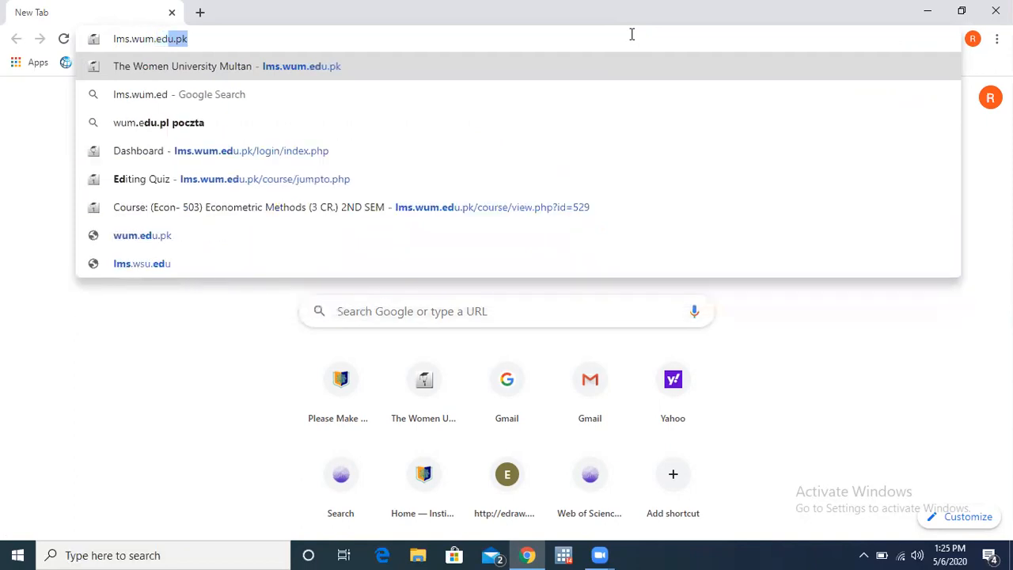
{"action": "type", "text": "u.pk"}
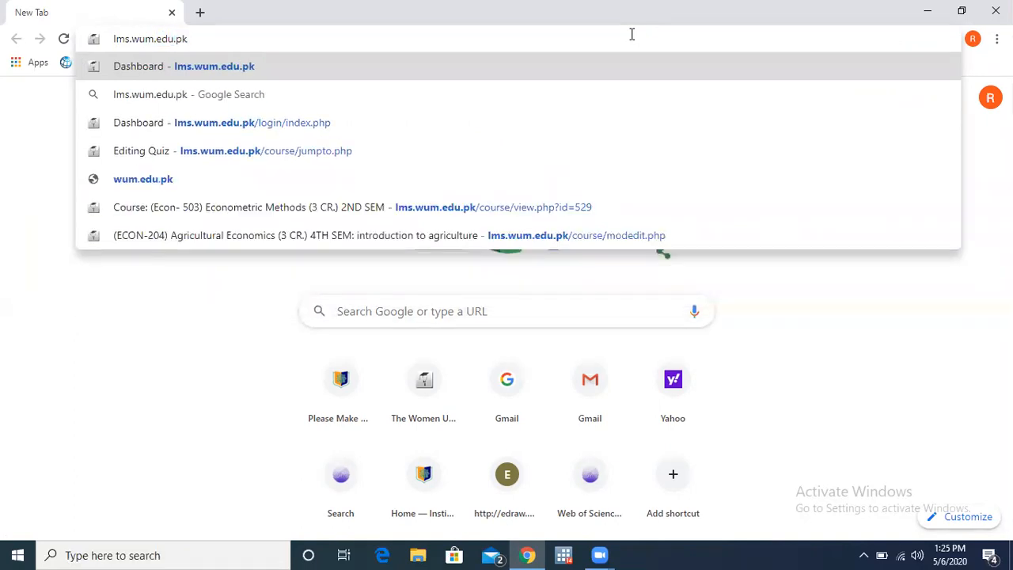
{"action": "key", "text": "Return"}
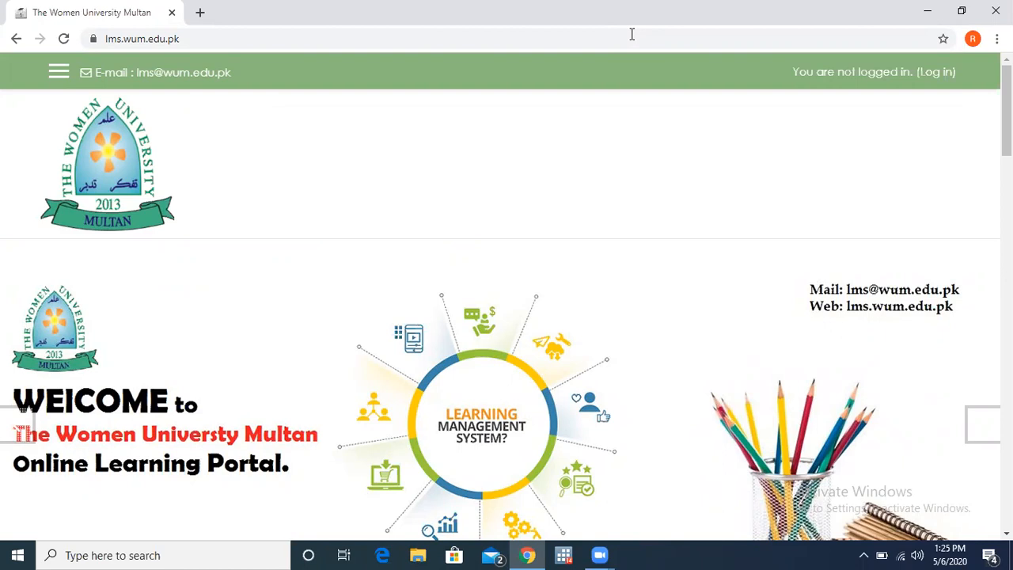
Log in to the learning portal with the teacher's saved ID-number username and the account password
{"action": "left_click", "coordinate": [931, 79]}
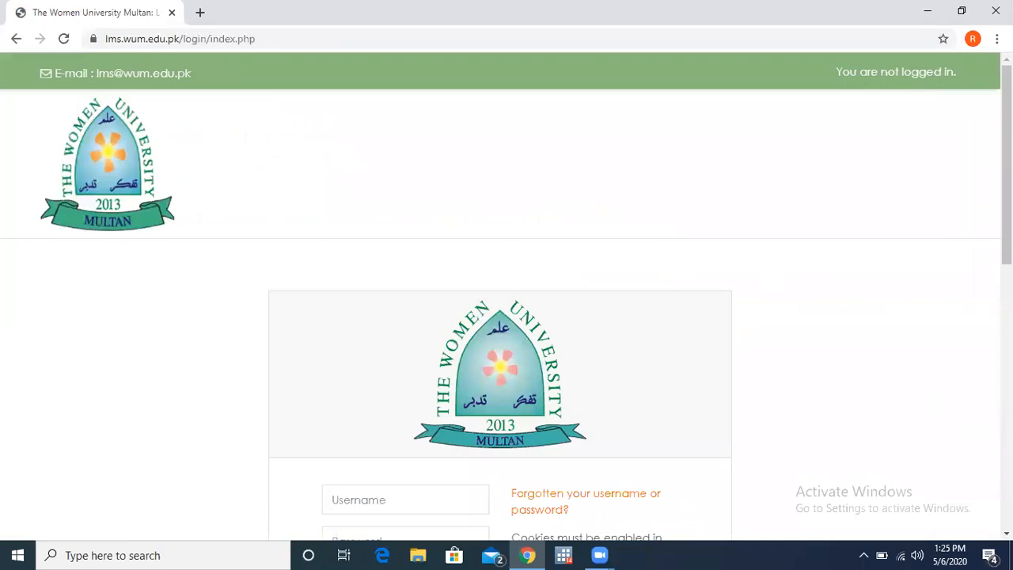
{"action": "scroll", "coordinate": [507, 315], "scroll_direction": "down", "scroll_amount": 3}
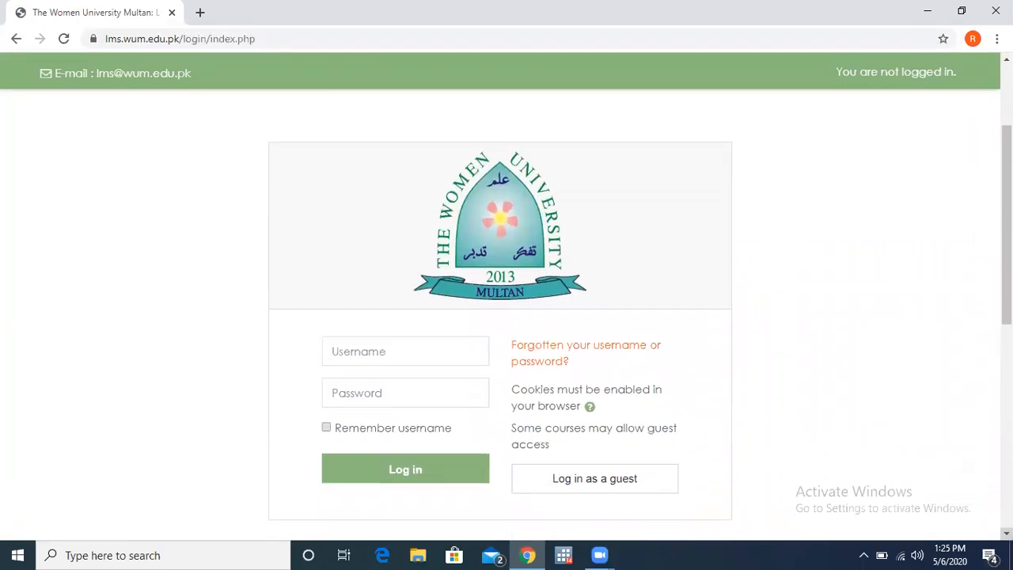
{"action": "scroll", "coordinate": [624, 307], "scroll_direction": "down", "scroll_amount": 1}
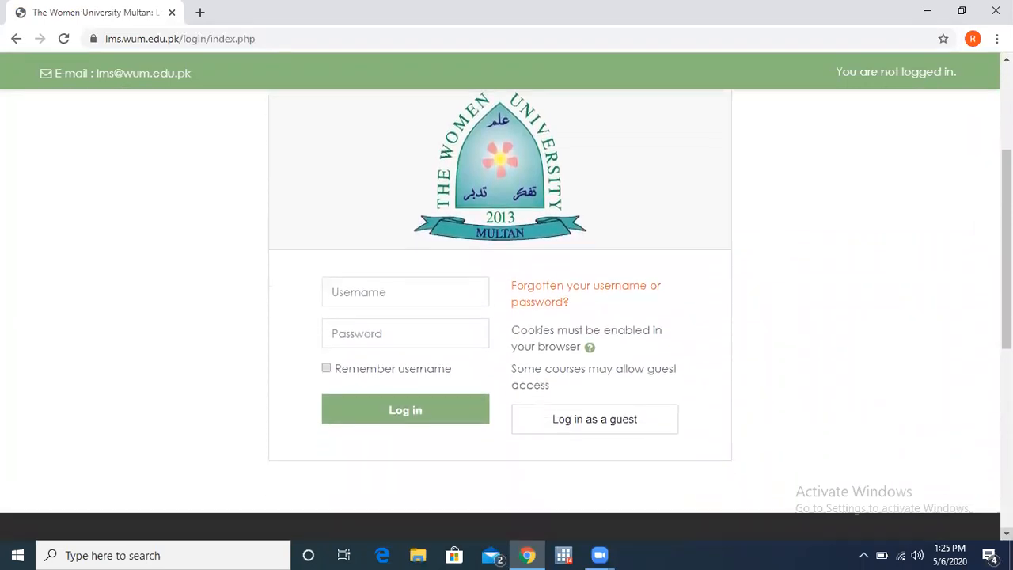
{"action": "left_click", "coordinate": [462, 287]}
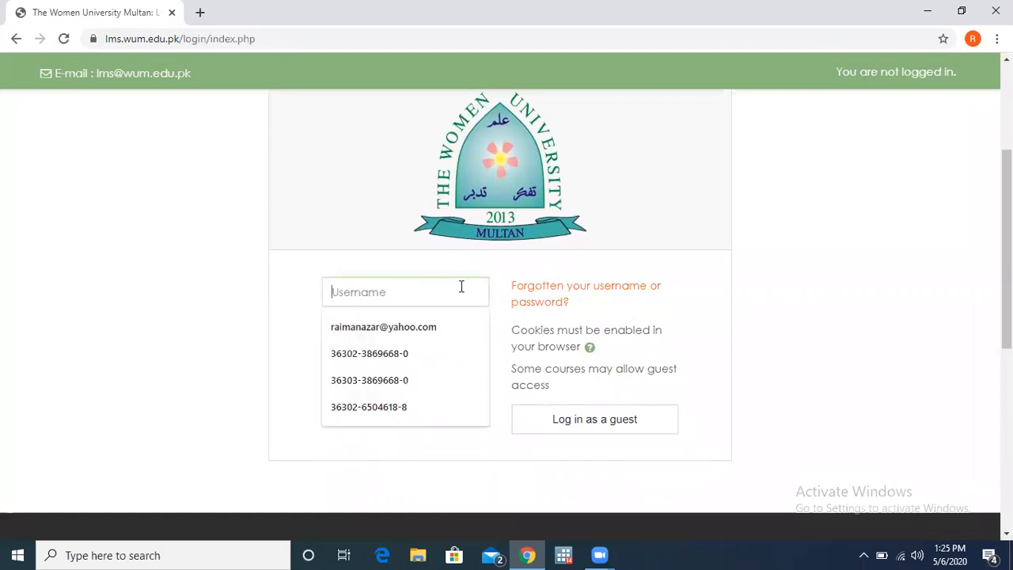
{"action": "left_click", "coordinate": [417, 358]}
{"action": "left_click", "coordinate": [404, 334]}
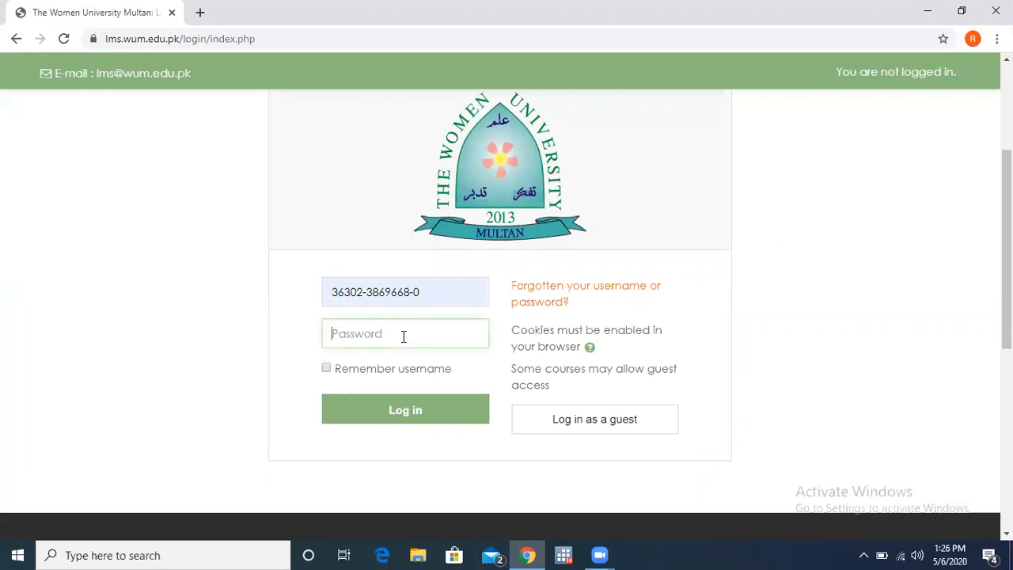
{"action": "type", "text": "********"}
{"action": "left_click", "coordinate": [406, 412]}
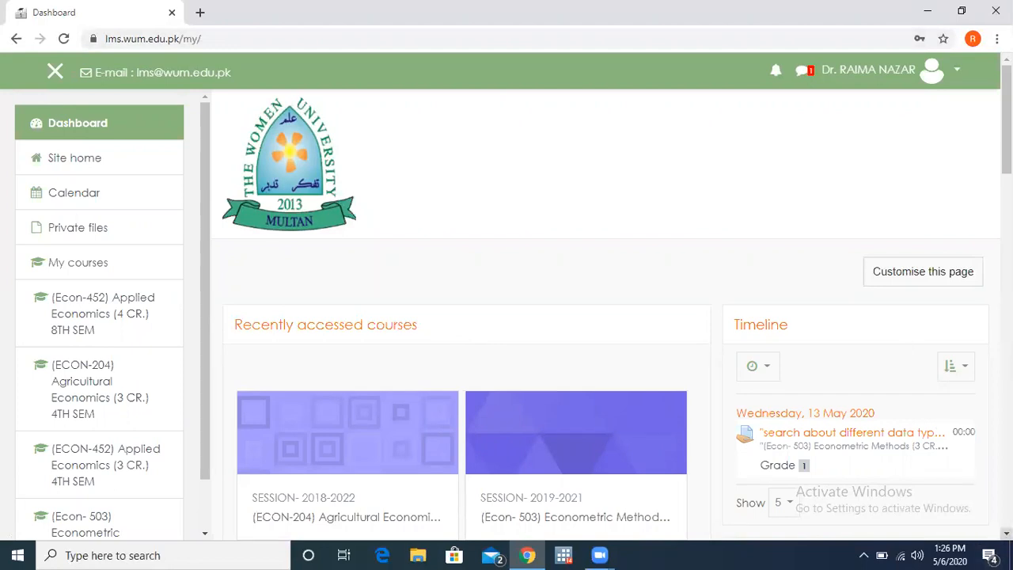
Open the course (ECON-452) Applied Economics (3 CR.) 4TH SEM from the course overview and turn its editing on
{"action": "scroll", "coordinate": [610, 316], "scroll_direction": "down", "scroll_amount": 4}
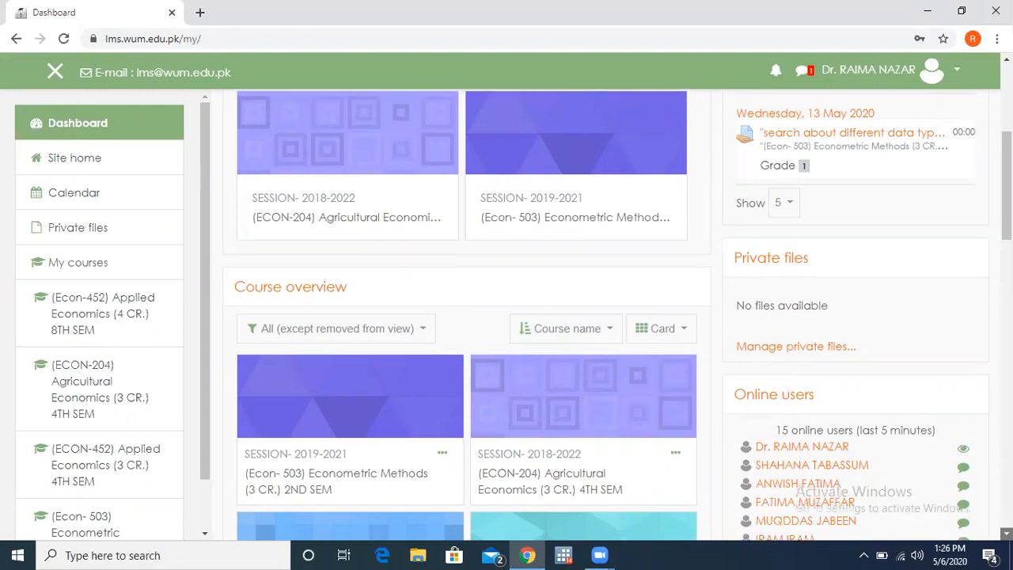
{"action": "scroll", "coordinate": [467, 317], "scroll_direction": "down", "scroll_amount": 3}
{"action": "scroll", "coordinate": [467, 317], "scroll_direction": "down", "scroll_amount": 1}
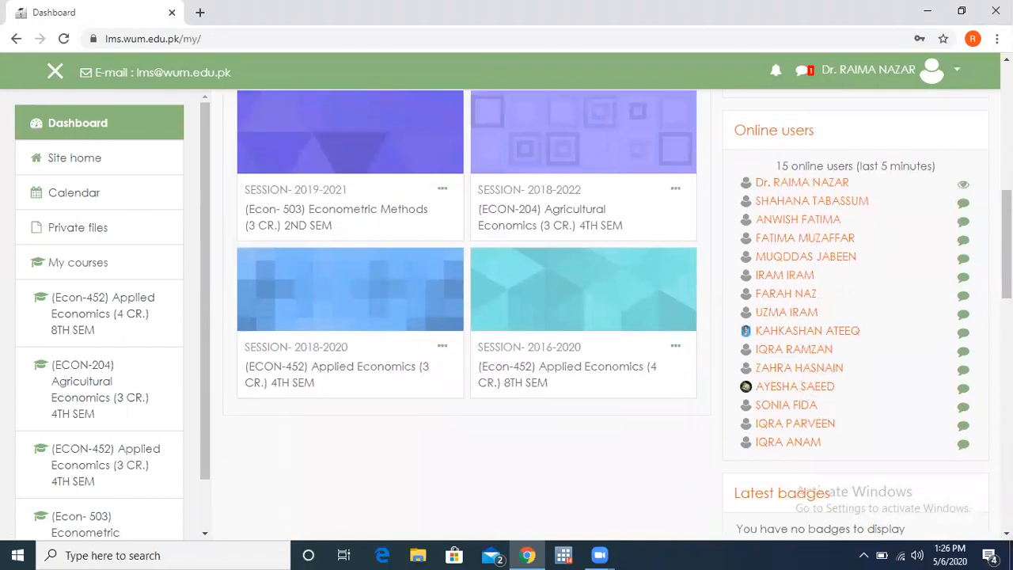
{"action": "scroll", "coordinate": [624, 312], "scroll_direction": "up", "scroll_amount": 1}
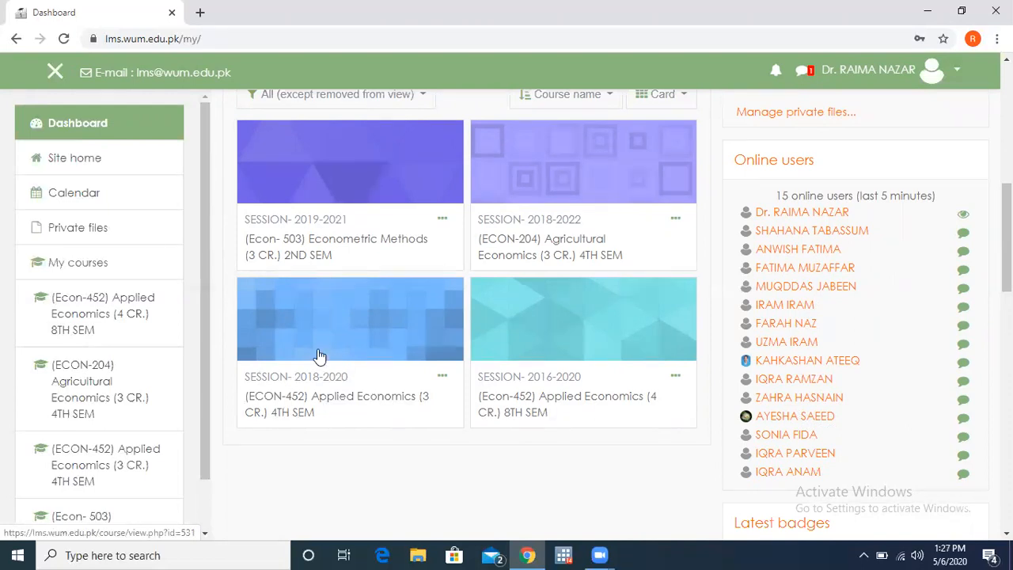
{"action": "left_click", "coordinate": [330, 319]}
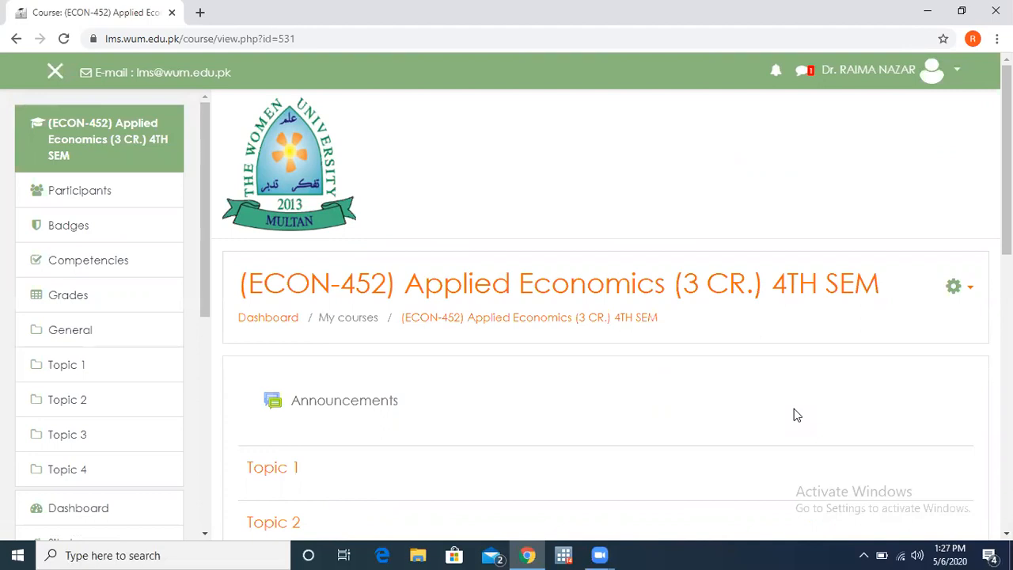
{"action": "left_click", "coordinate": [971, 290]}
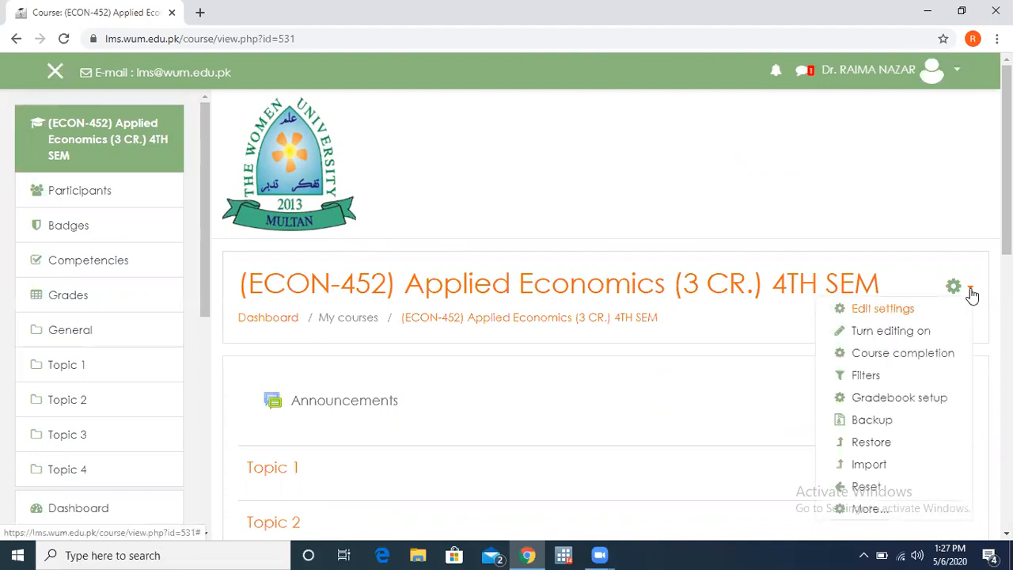
{"action": "left_click", "coordinate": [889, 332]}
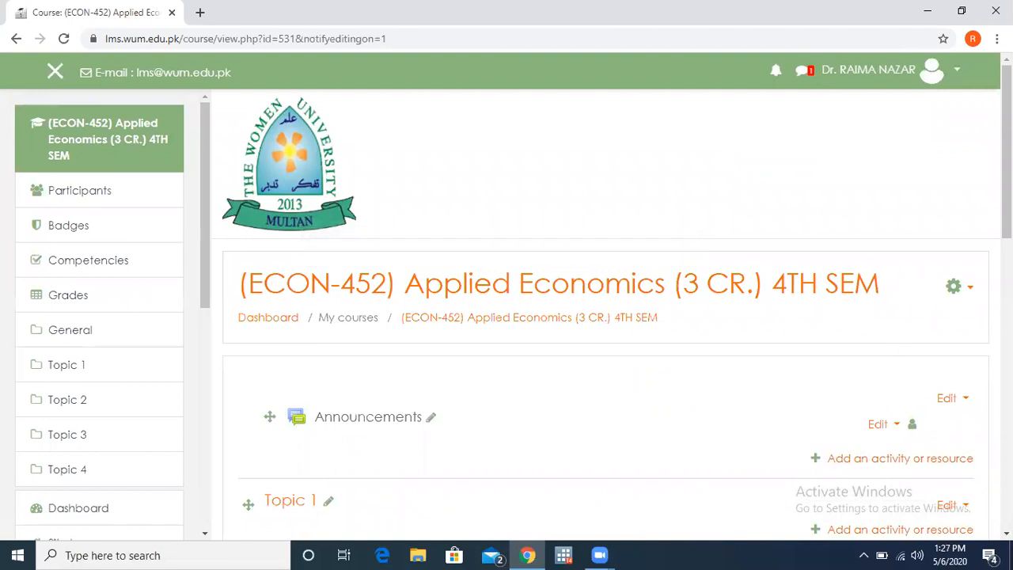
Rename the course's Announcements forum as "Applied Economics Forum"
{"action": "scroll", "coordinate": [887, 224], "scroll_direction": "down", "scroll_amount": 2}
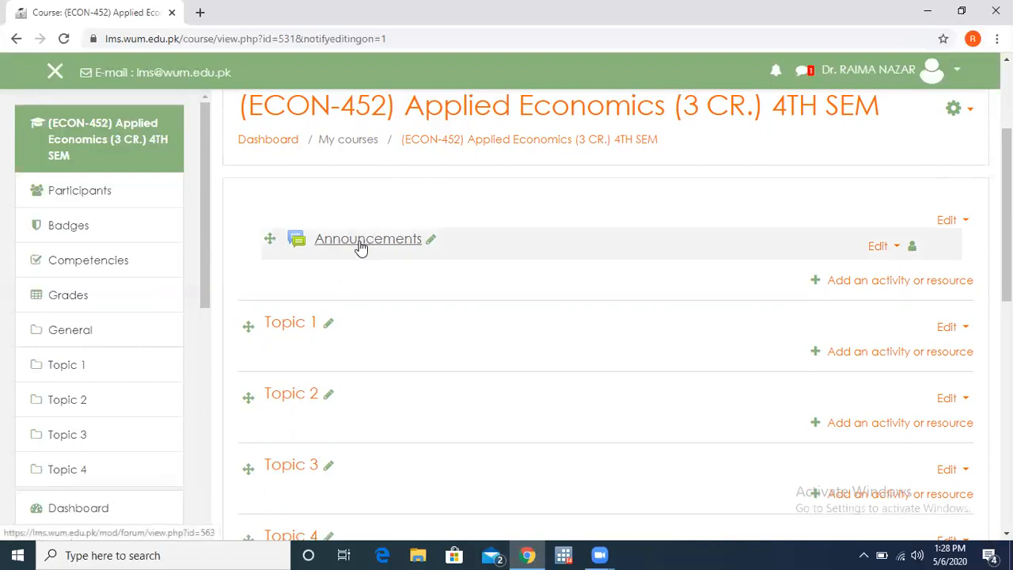
{"action": "left_click", "coordinate": [431, 241]}
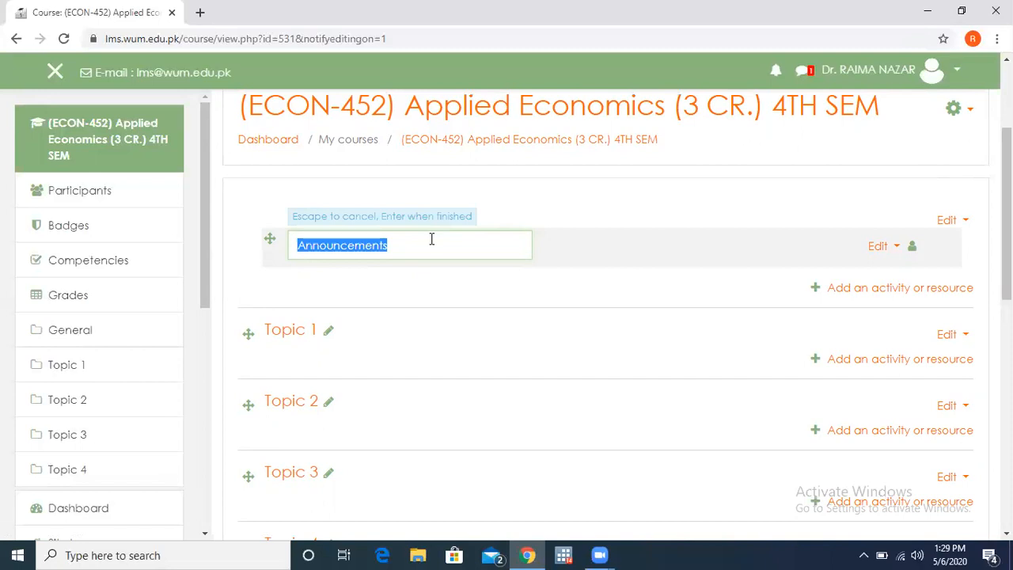
{"action": "type", "text": "Appl"}
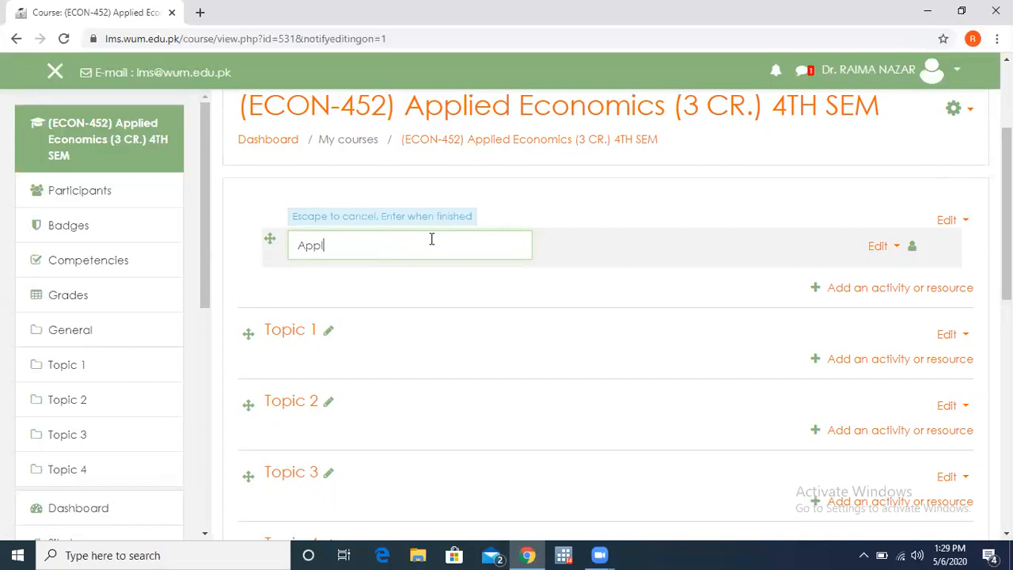
{"action": "type", "text": "ied Forum"}
{"action": "type", "text": "Econom"}
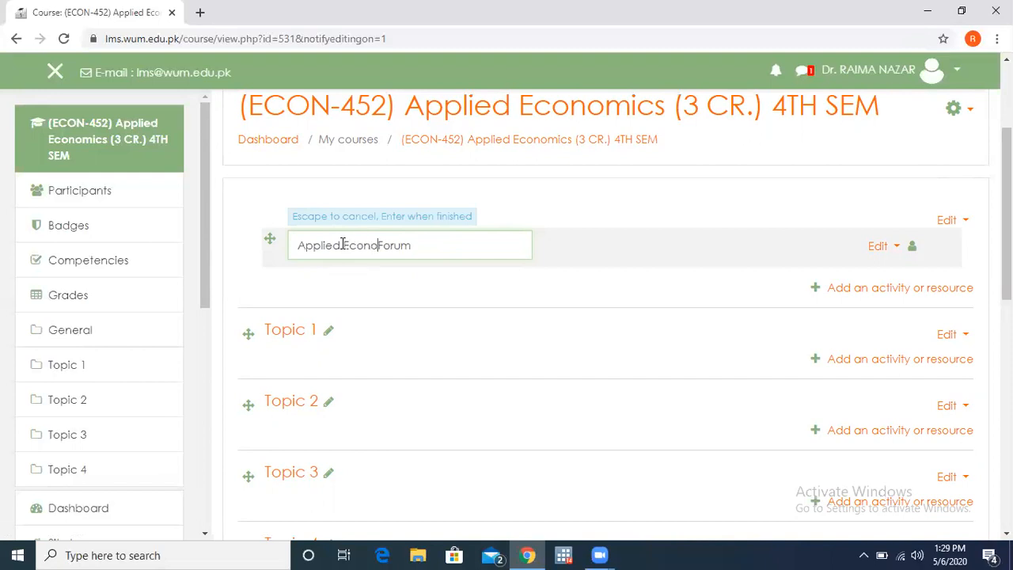
{"action": "type", "text": "ics"}
{"action": "key", "text": "Return"}
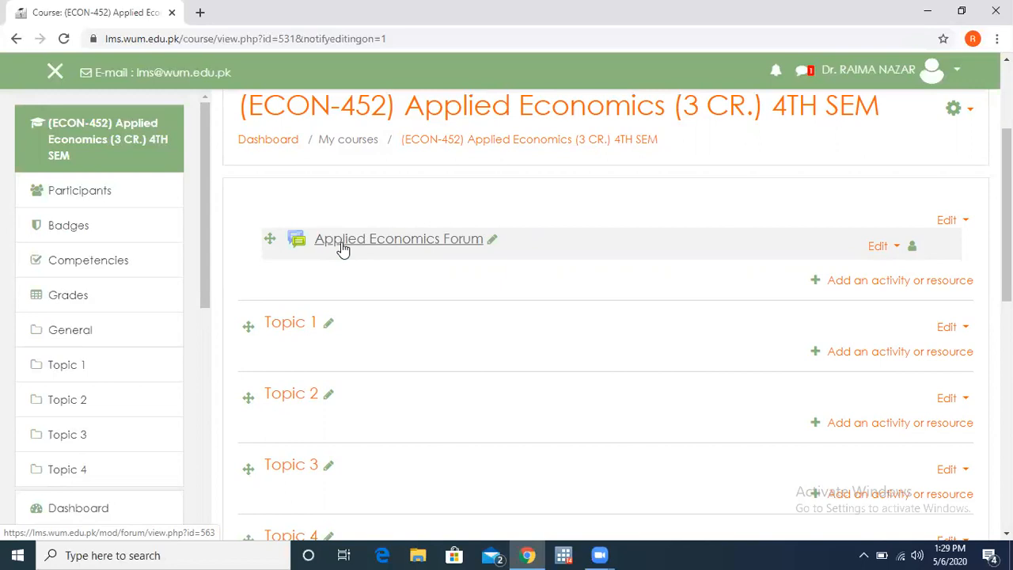
Open the Applied Economics Forum and start a new topic with the subject "Basic statistical and econometric tools"
{"action": "left_click", "coordinate": [393, 243]}
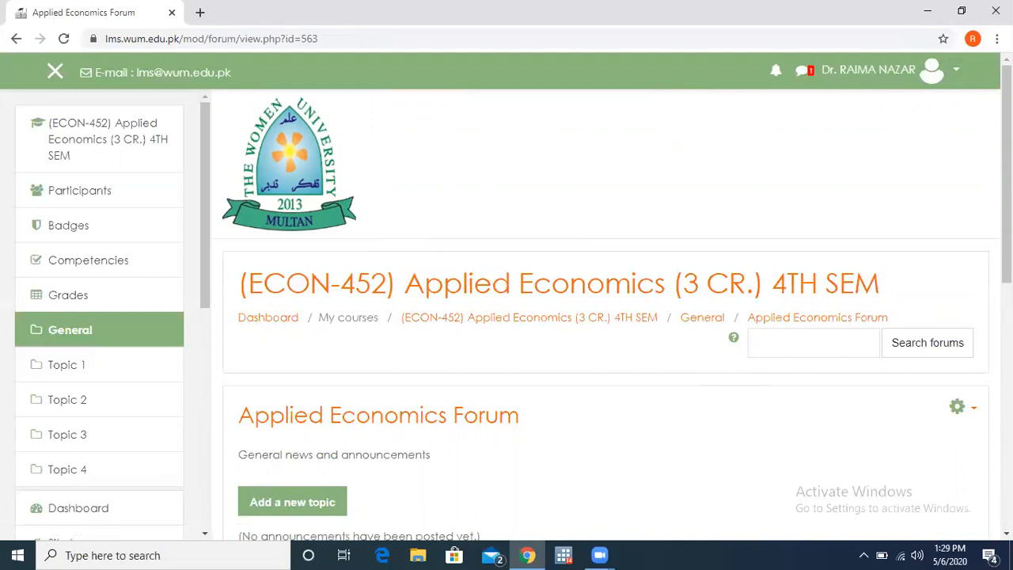
{"action": "scroll", "coordinate": [606, 317], "scroll_direction": "down", "scroll_amount": 3}
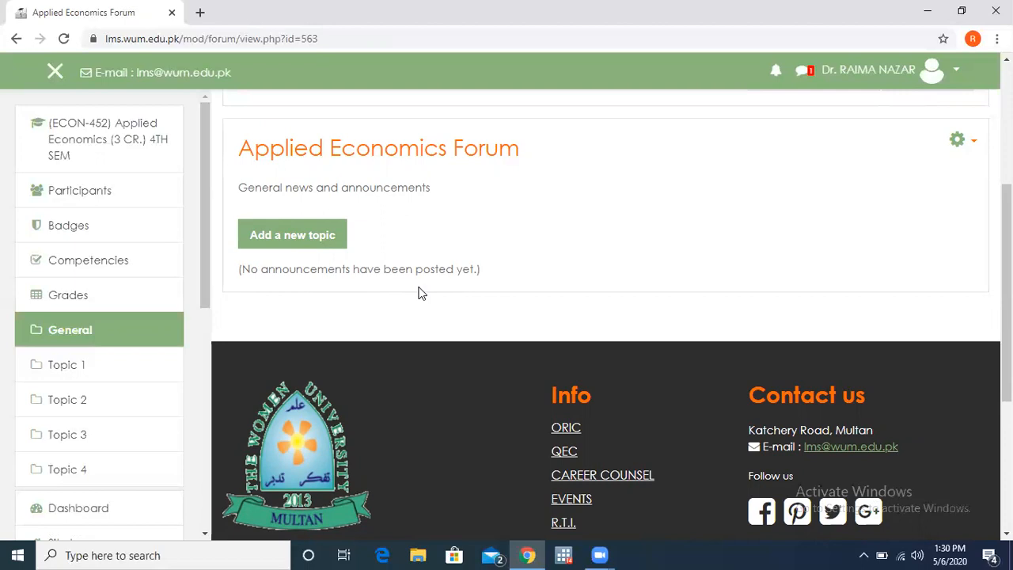
{"action": "left_click", "coordinate": [294, 247]}
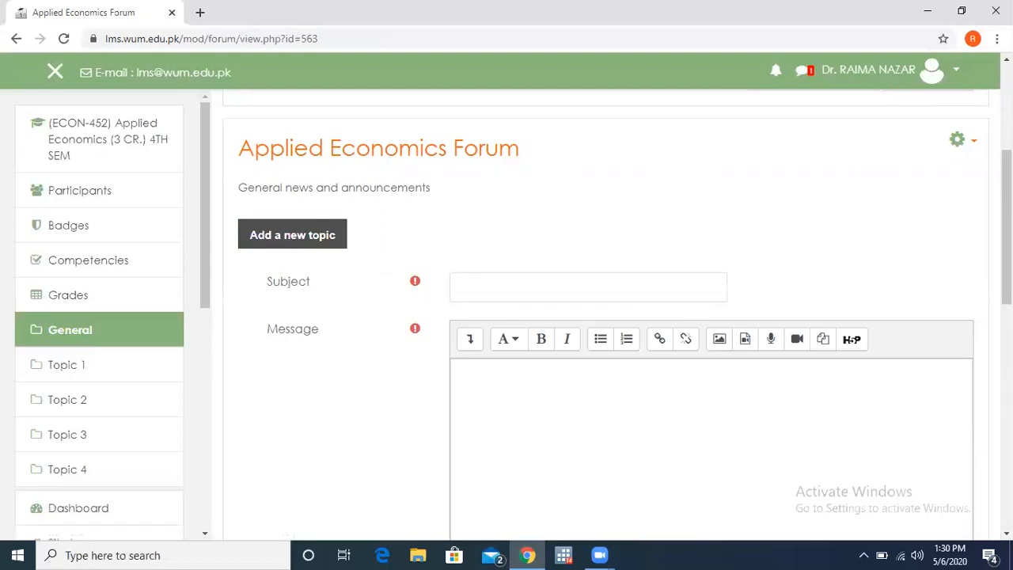
{"action": "scroll", "coordinate": [624, 318], "scroll_direction": "down", "scroll_amount": 3}
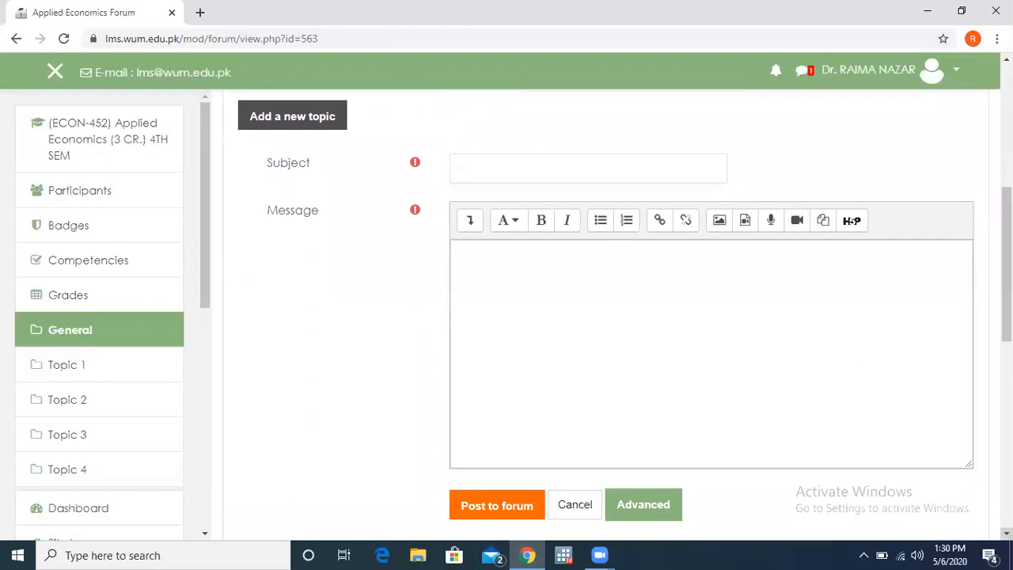
{"action": "left_click", "coordinate": [657, 166]}
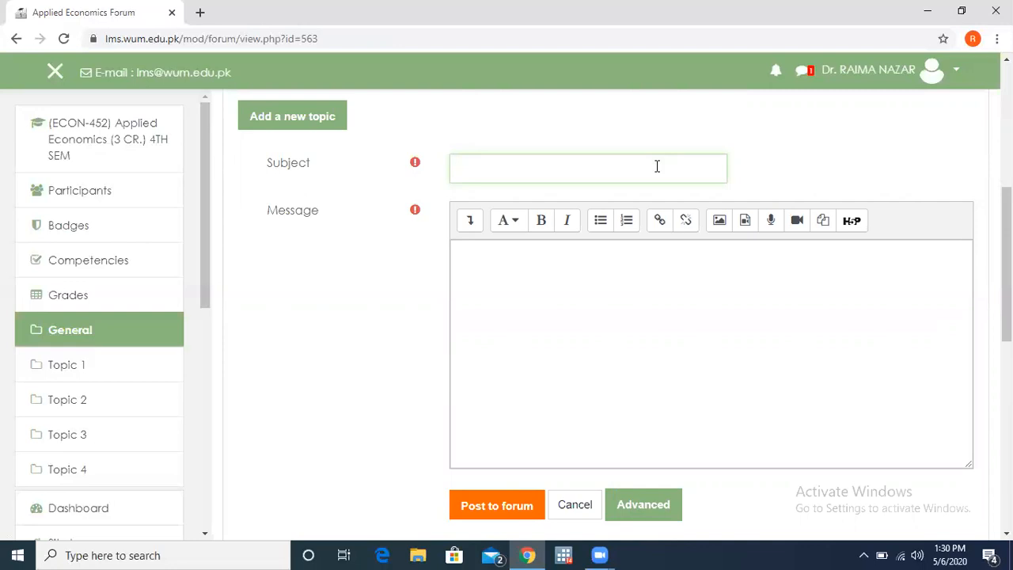
{"action": "type", "text": "Basic statistical and econometric tools"}
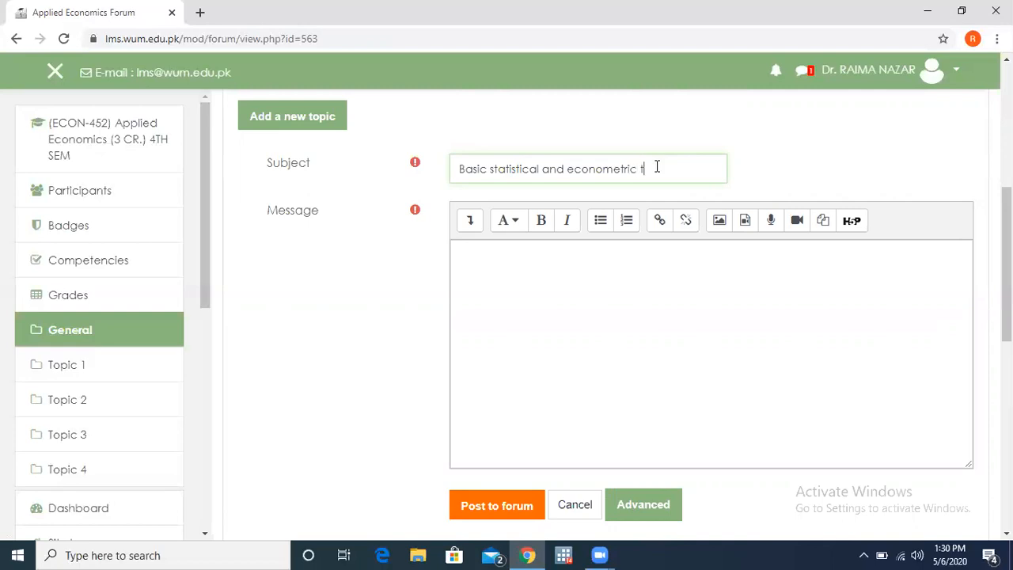
Write the message "please share some basic concepts about statistics and econometrics." and post the topic to the forum
{"action": "left_click", "coordinate": [615, 273]}
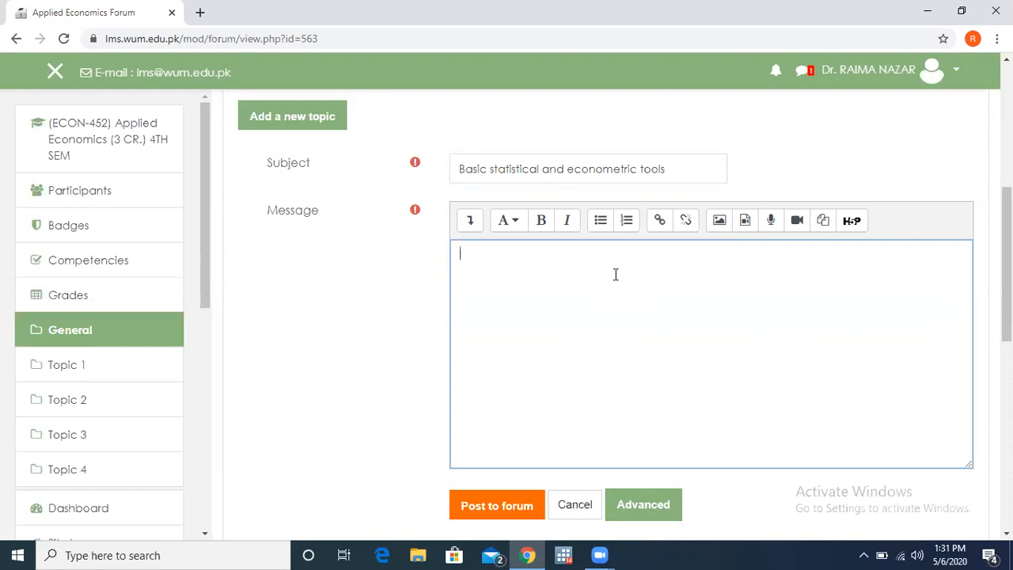
{"action": "type", "text": "please share some "}
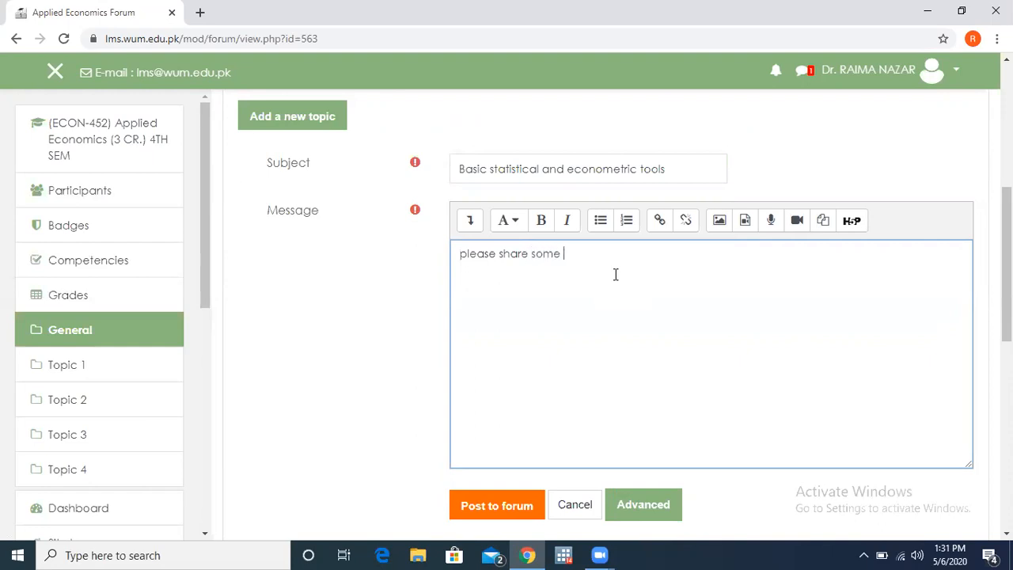
{"action": "type", "text": "basic concepts about statistics and econometrics"}
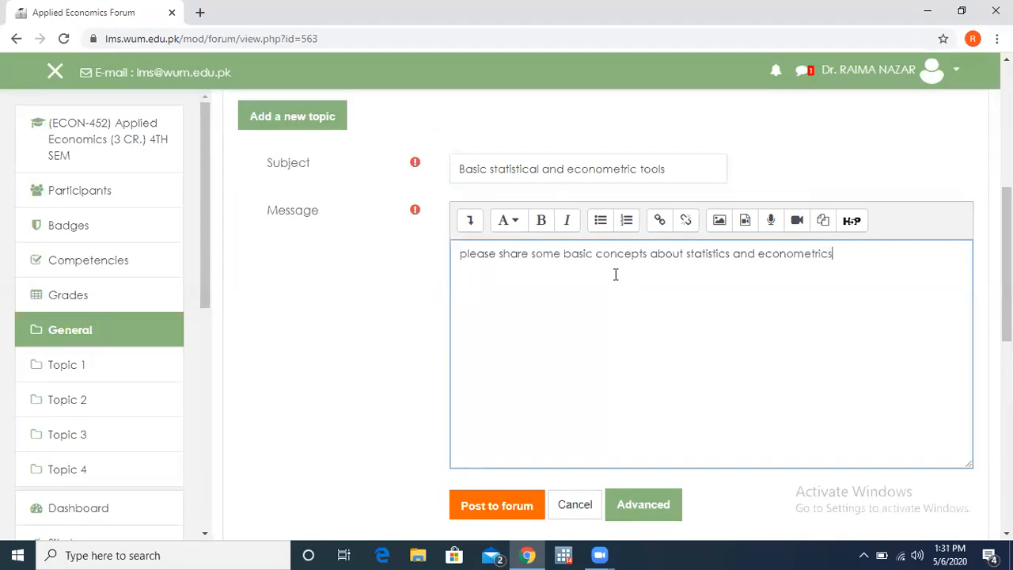
{"action": "type", "text": "."}
{"action": "left_click", "coordinate": [493, 532]}
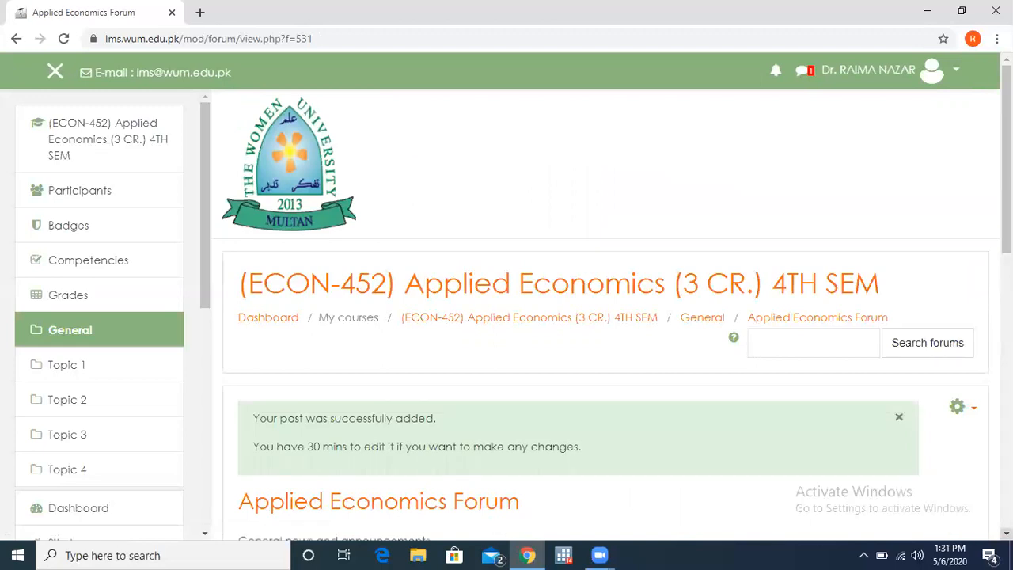
{"action": "scroll", "coordinate": [616, 306], "scroll_direction": "down", "scroll_amount": 3}
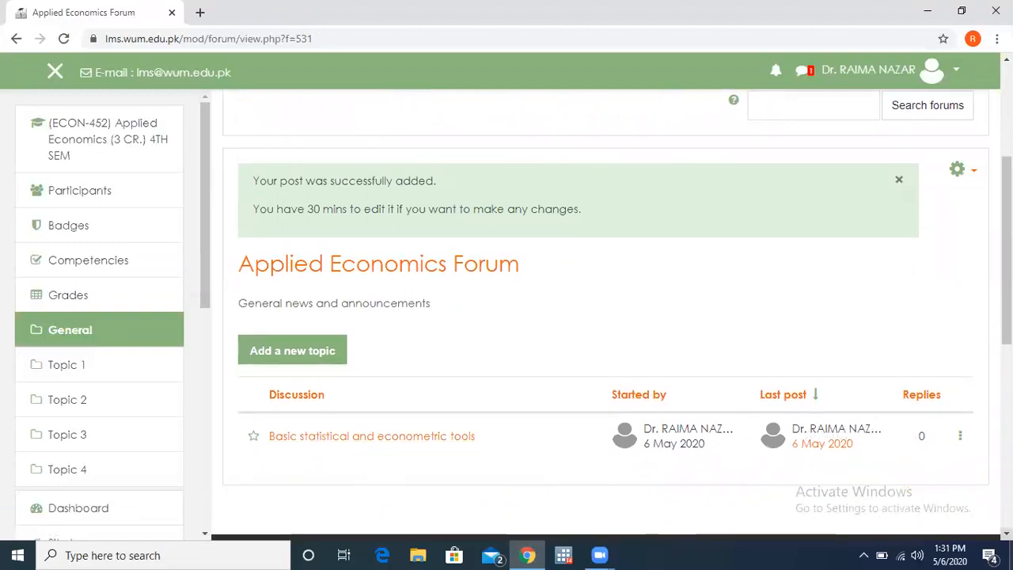
{"action": "scroll", "coordinate": [976, 439], "scroll_direction": "down", "scroll_amount": 2}
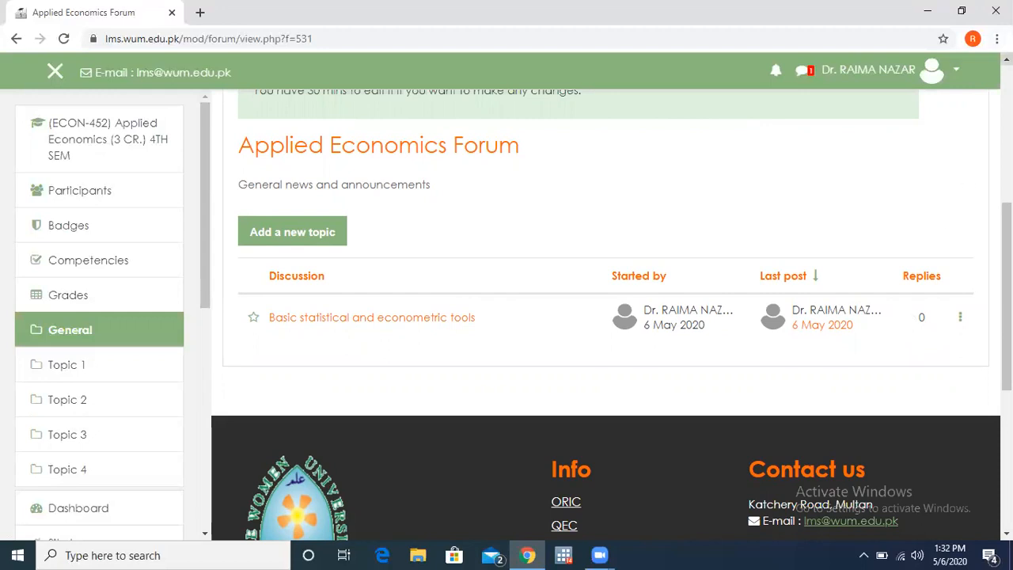
Check the available actions for the "Basic statistical and econometric tools" discussion in the forum list
{"action": "scroll", "coordinate": [752, 508], "scroll_direction": "up", "scroll_amount": 1}
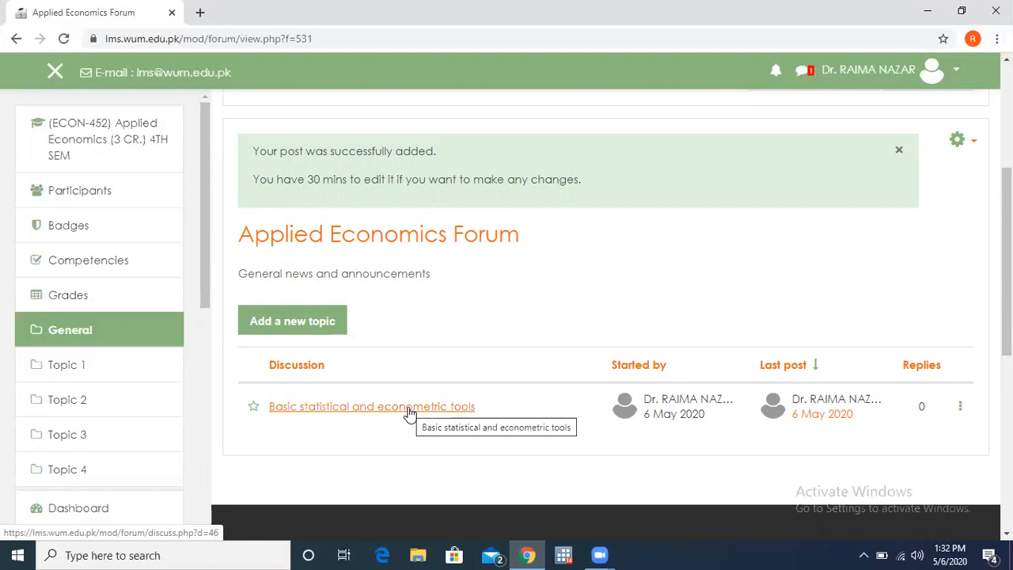
{"action": "left_click", "coordinate": [960, 410]}
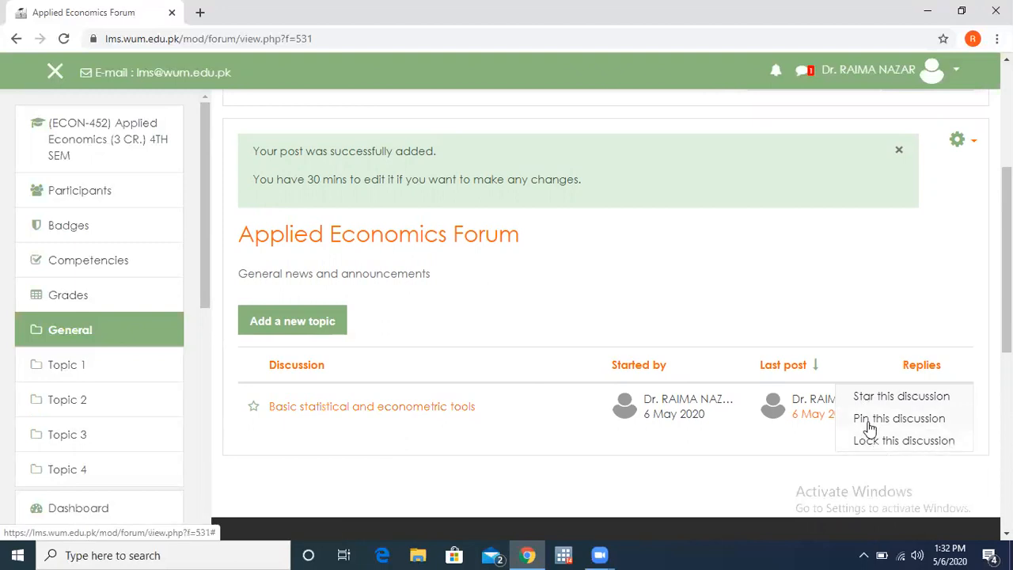
{"action": "left_click", "coordinate": [869, 322]}
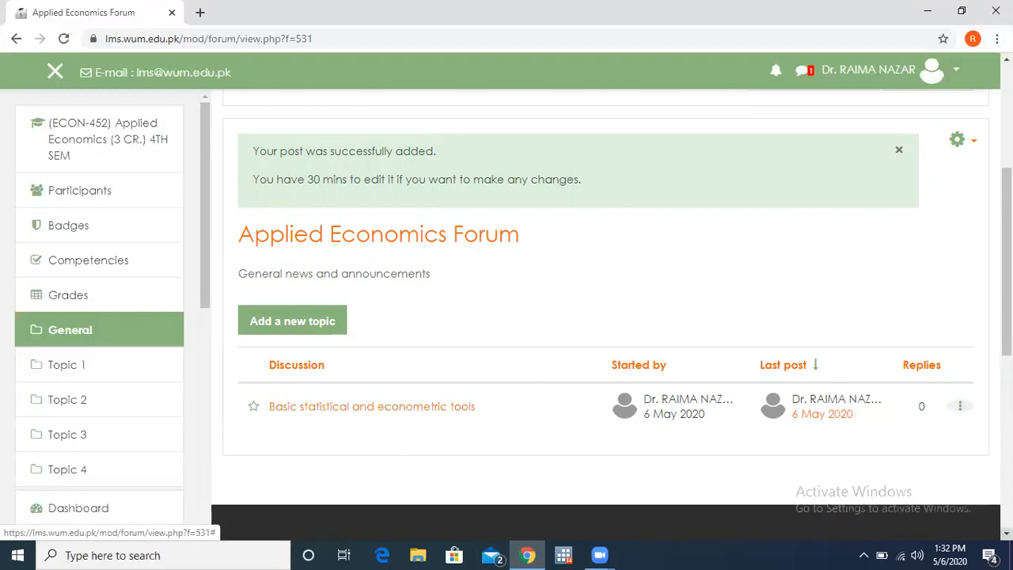
{"action": "scroll", "coordinate": [606, 317], "scroll_direction": "down", "scroll_amount": 2}
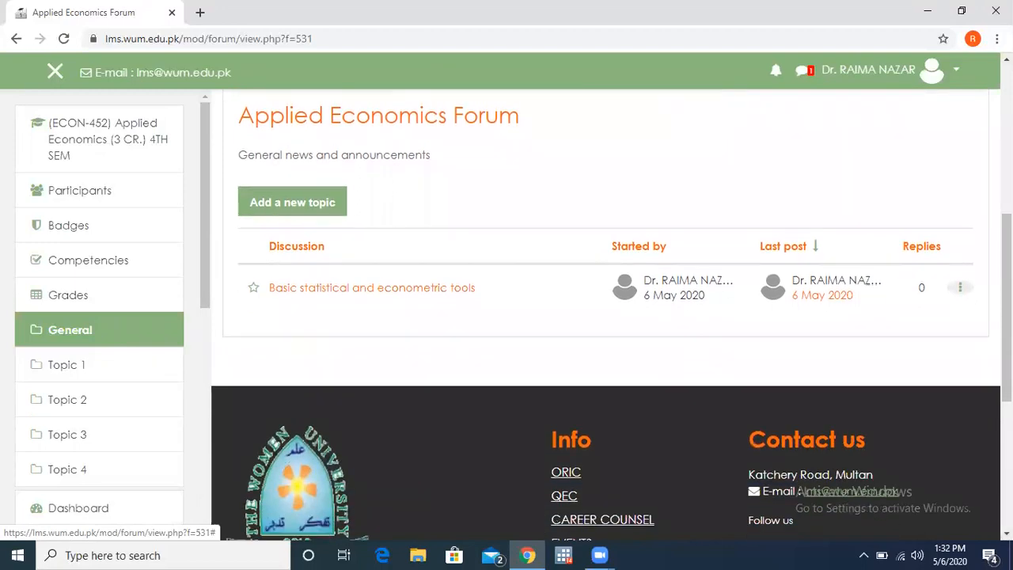
{"action": "scroll", "coordinate": [942, 299], "scroll_direction": "up", "scroll_amount": 2}
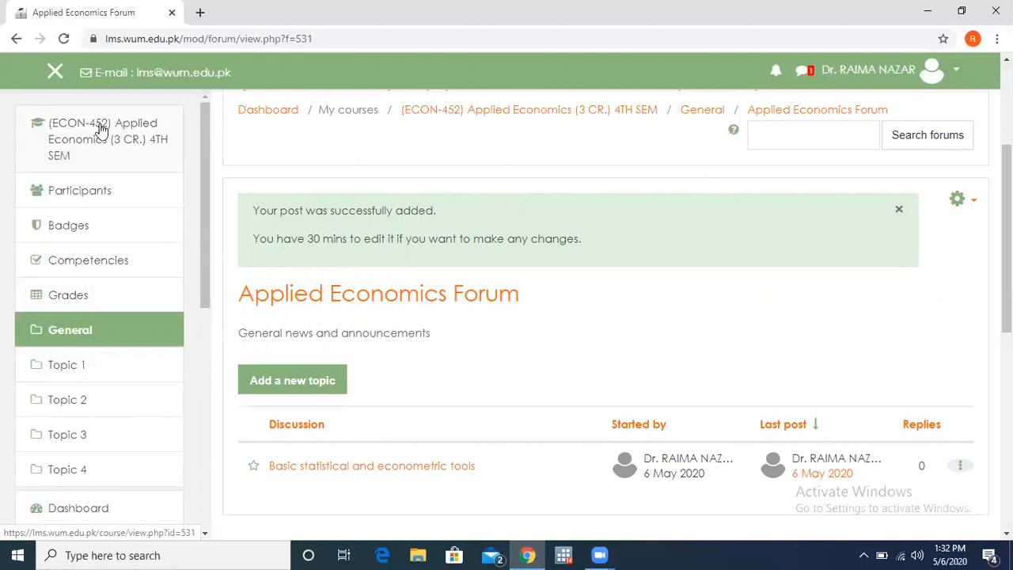
Go back to the course page, reopen the Applied Economics Forum and view the "Basic statistical and econometric tools" discussion
{"action": "left_click", "coordinate": [100, 129]}
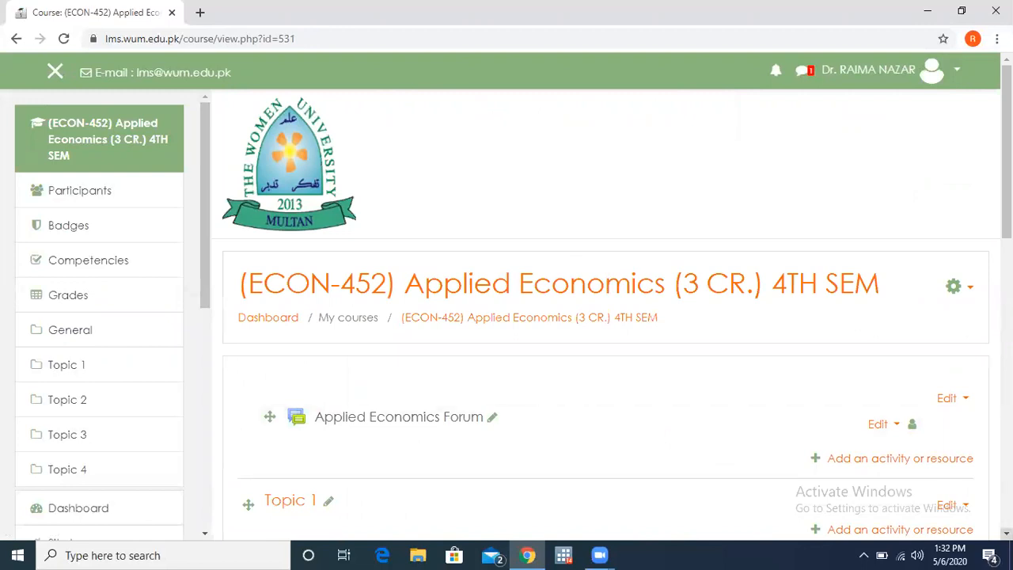
{"action": "scroll", "coordinate": [610, 316], "scroll_direction": "down", "scroll_amount": 3}
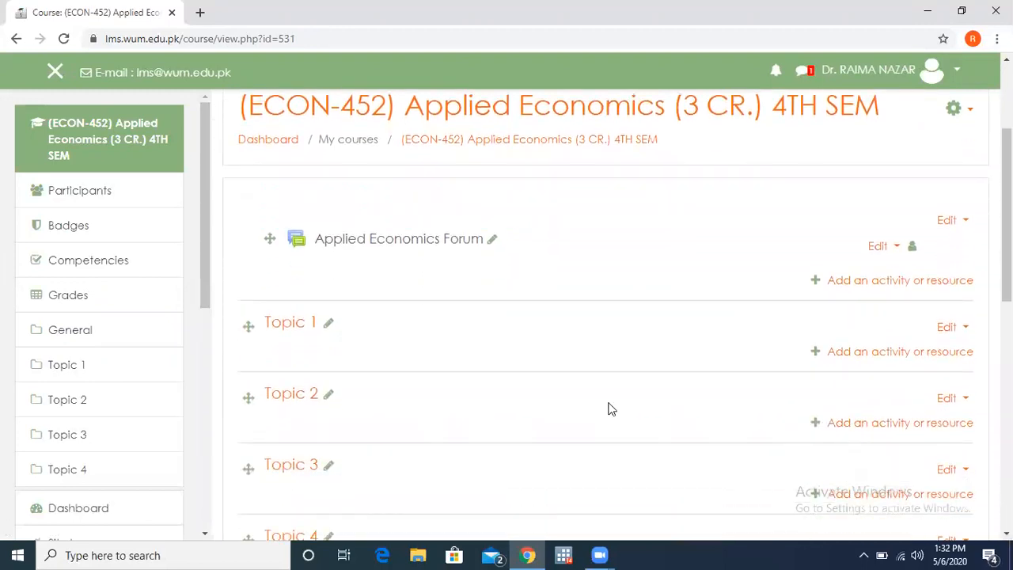
{"action": "left_click", "coordinate": [386, 248]}
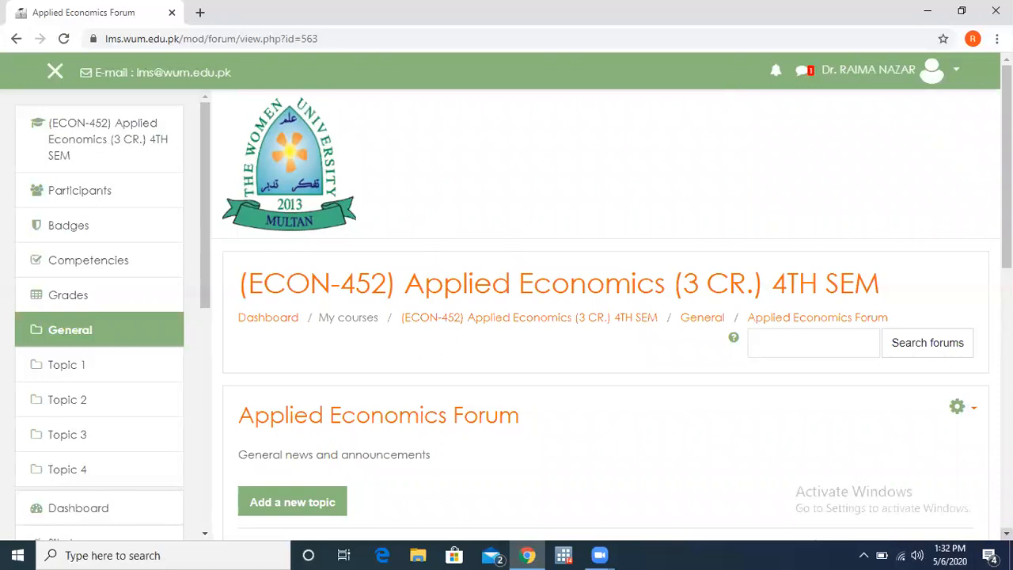
{"action": "scroll", "coordinate": [609, 317], "scroll_direction": "down", "scroll_amount": 3}
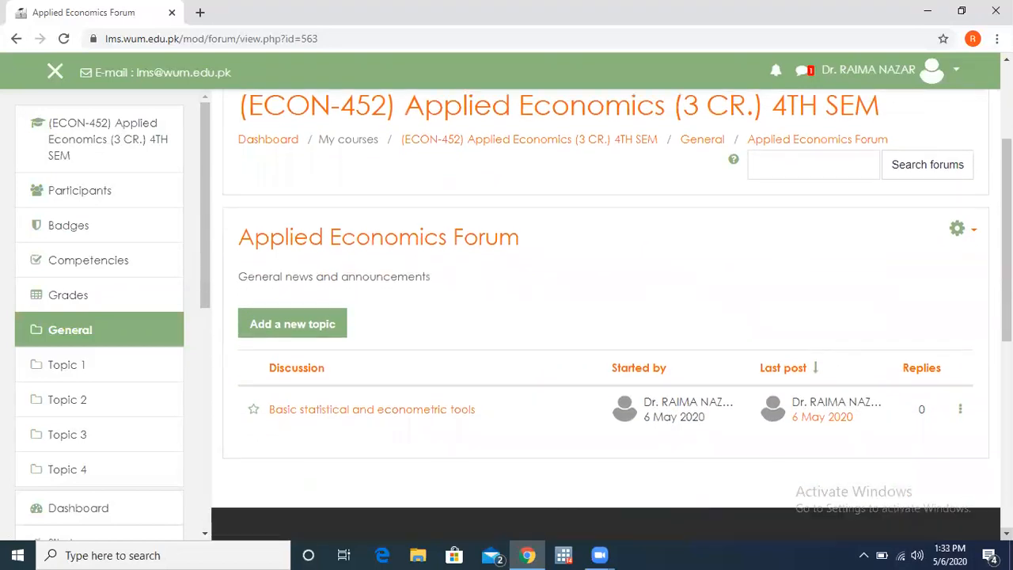
{"action": "left_click", "coordinate": [425, 421]}
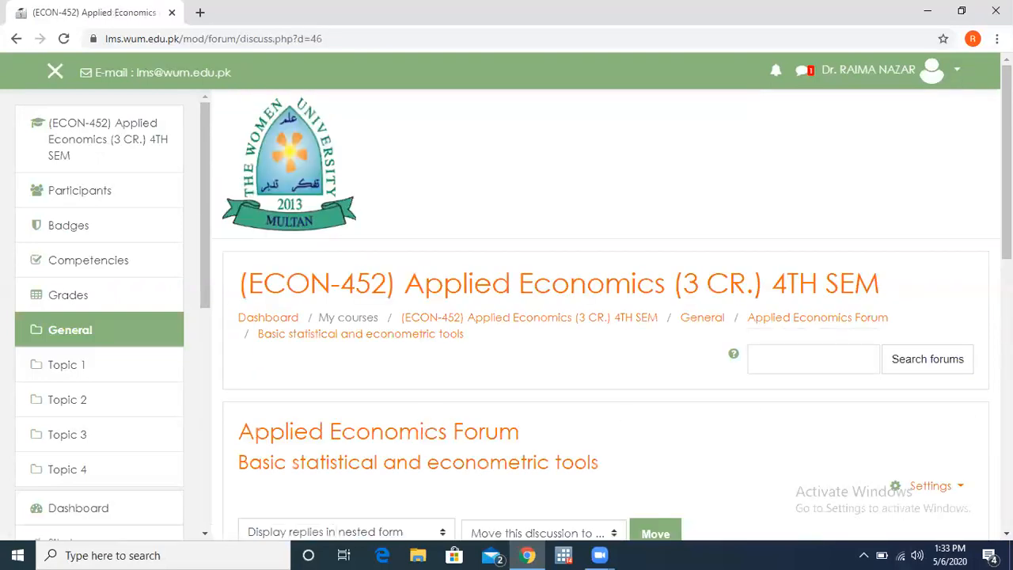
{"action": "scroll", "coordinate": [606, 317], "scroll_direction": "down", "scroll_amount": 4}
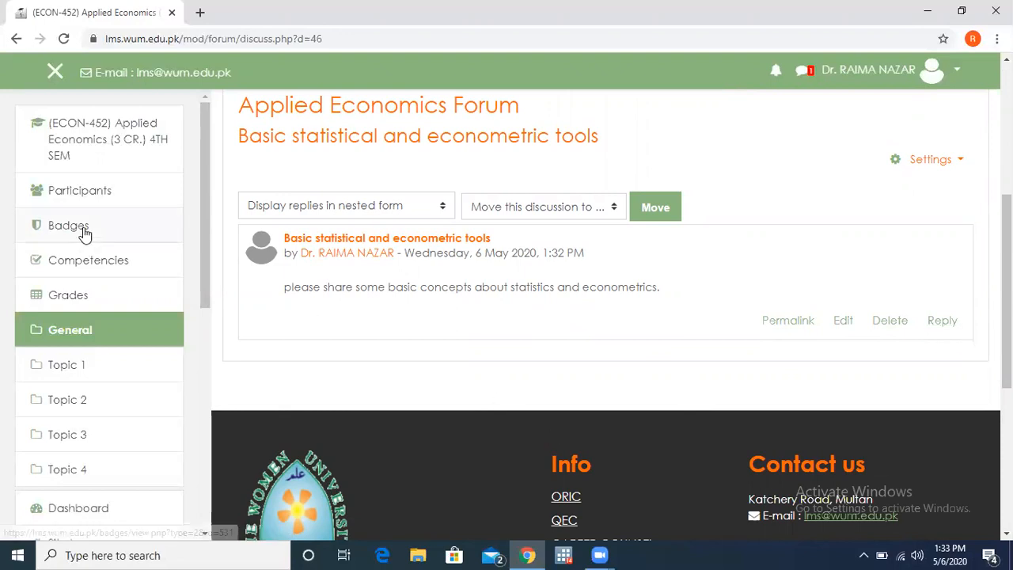
Return to the Applied Economics course page and start adding a Book resource to its General section
{"action": "left_click", "coordinate": [87, 148]}
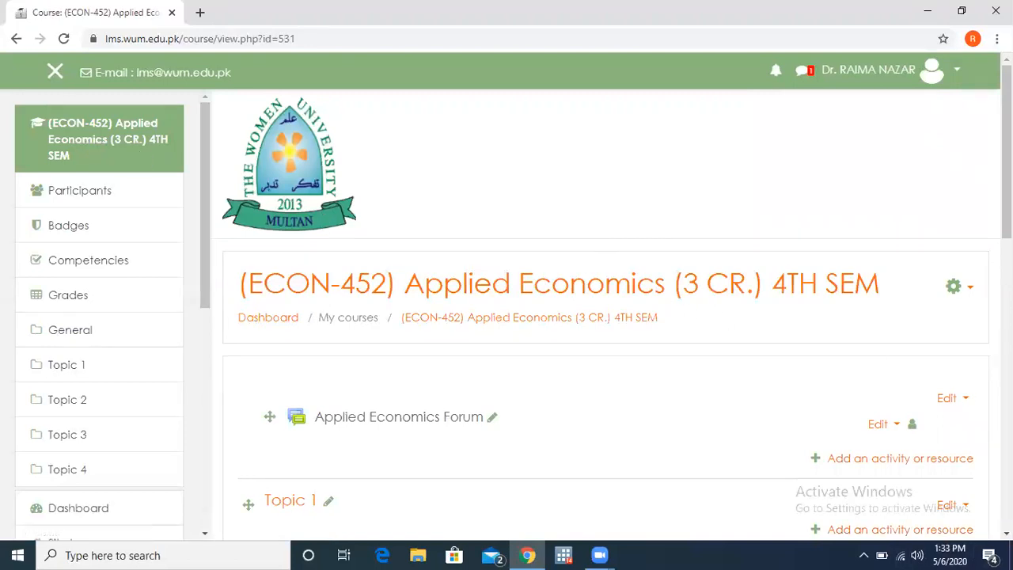
{"action": "scroll", "coordinate": [606, 316], "scroll_direction": "down", "scroll_amount": 3}
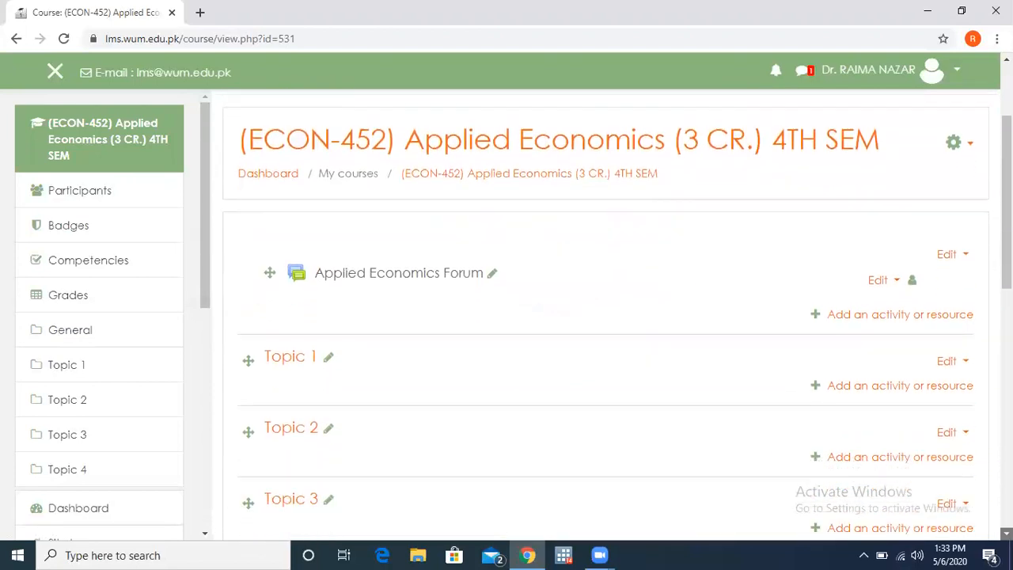
{"action": "left_click", "coordinate": [1007, 533]}
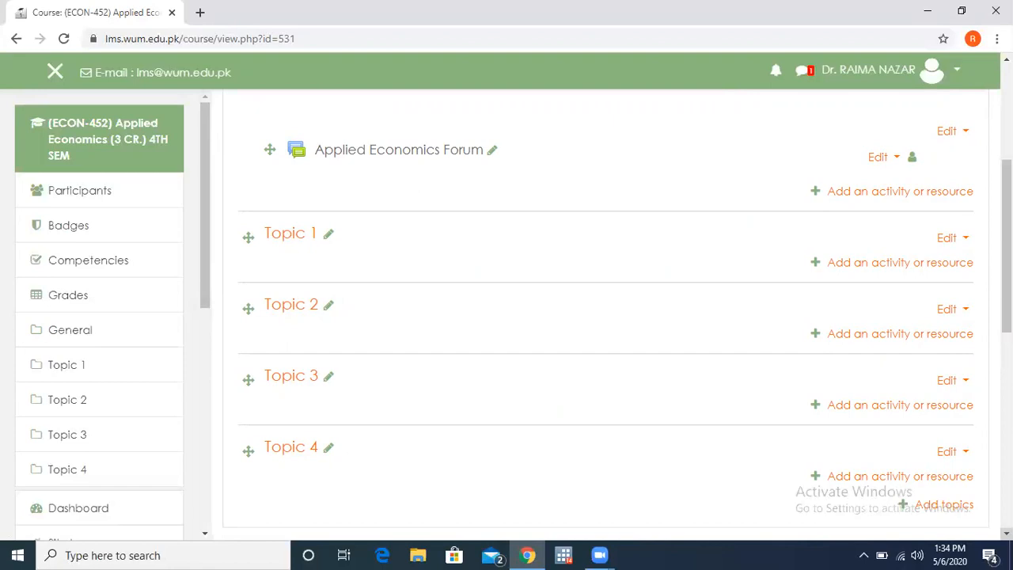
{"action": "left_click", "coordinate": [897, 192]}
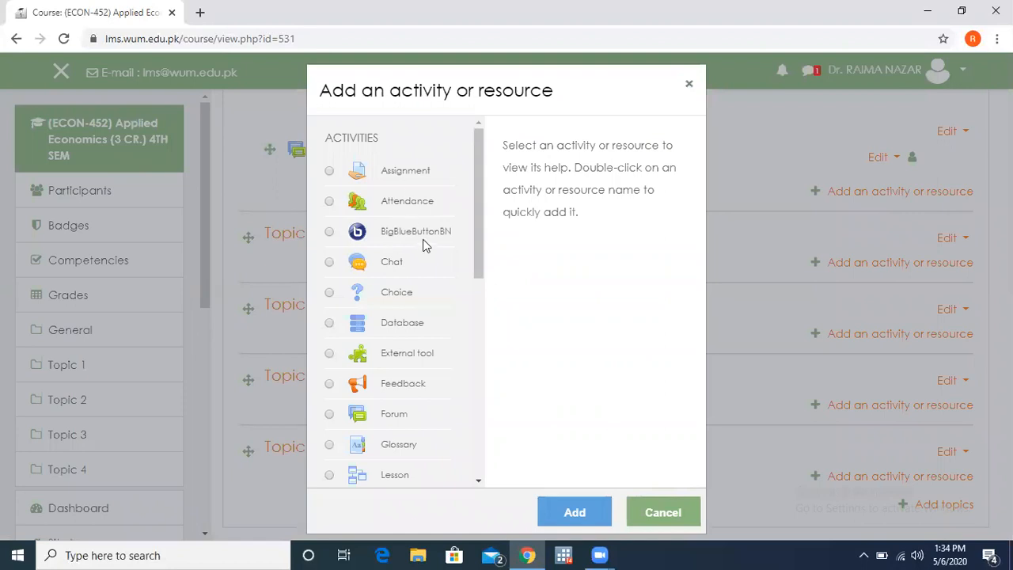
{"action": "left_click", "coordinate": [479, 482]}
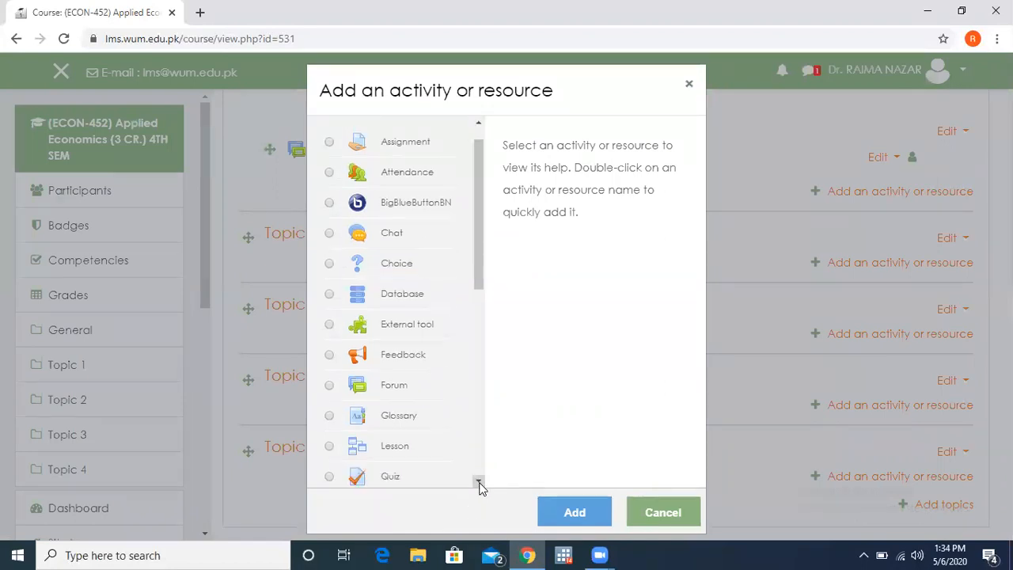
{"action": "scroll", "coordinate": [479, 485], "scroll_direction": "down", "scroll_amount": 4}
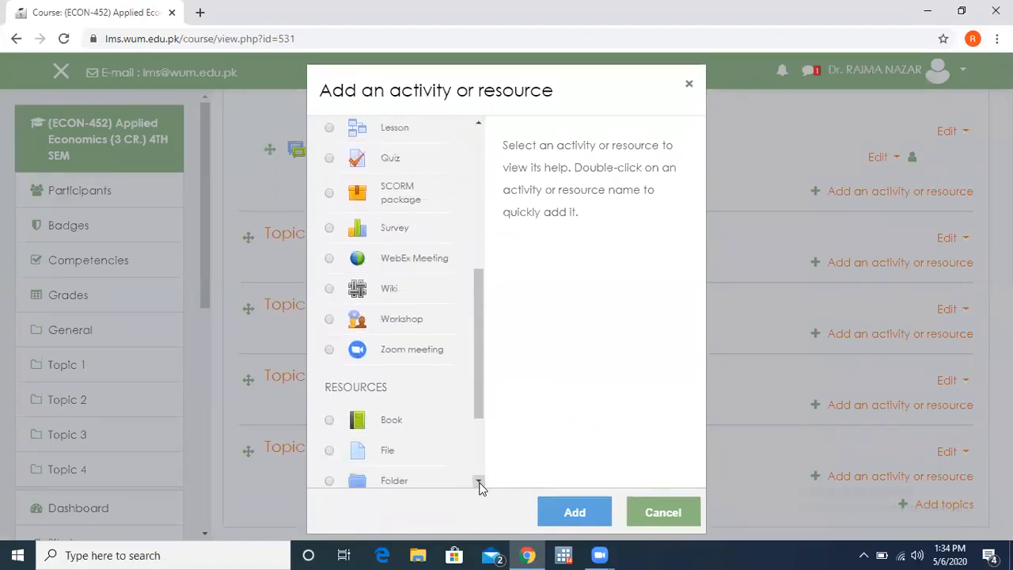
{"action": "scroll", "coordinate": [479, 485], "scroll_direction": "down", "scroll_amount": 2}
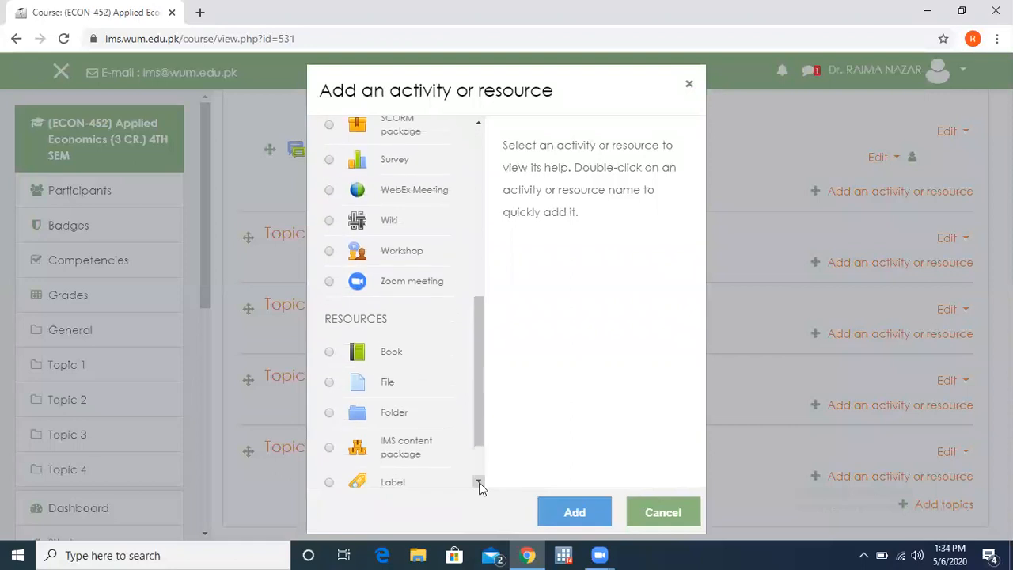
{"action": "left_click", "coordinate": [392, 354]}
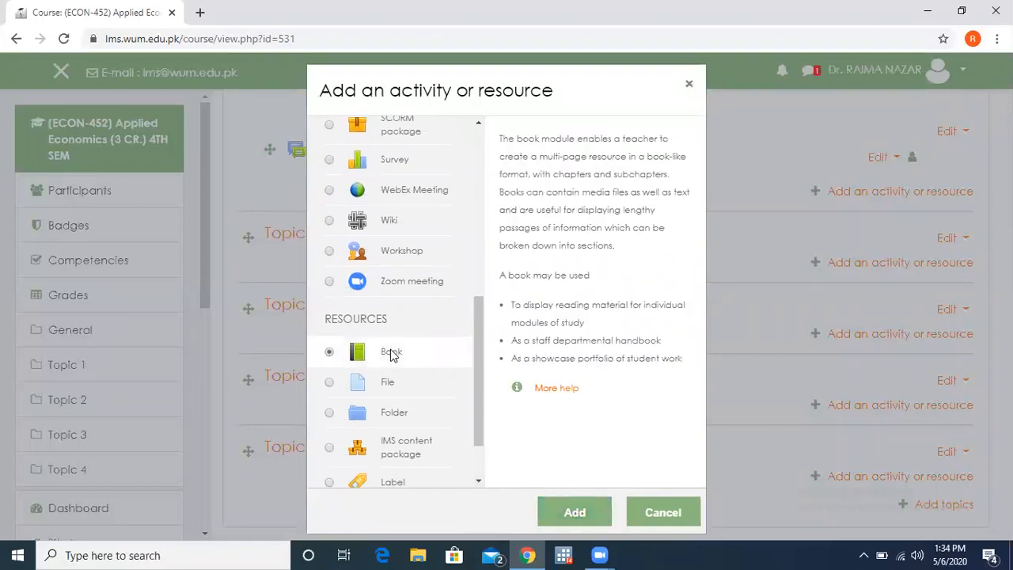
{"action": "left_click", "coordinate": [573, 514]}
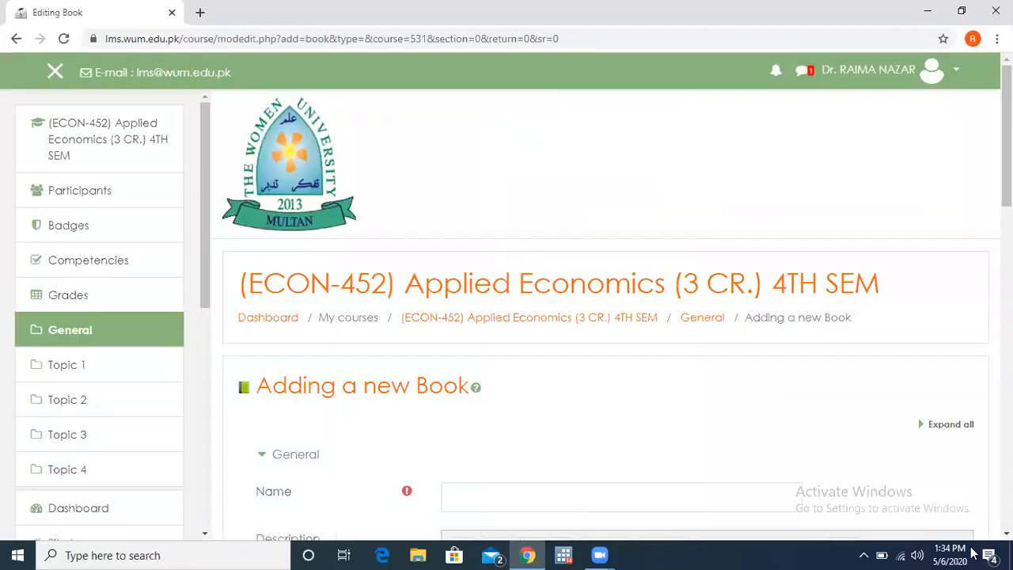
Name the new book "Applied Economics" and enter the description "This book contains all relevent material for this course"
{"action": "scroll", "coordinate": [606, 317], "scroll_direction": "down", "scroll_amount": 3}
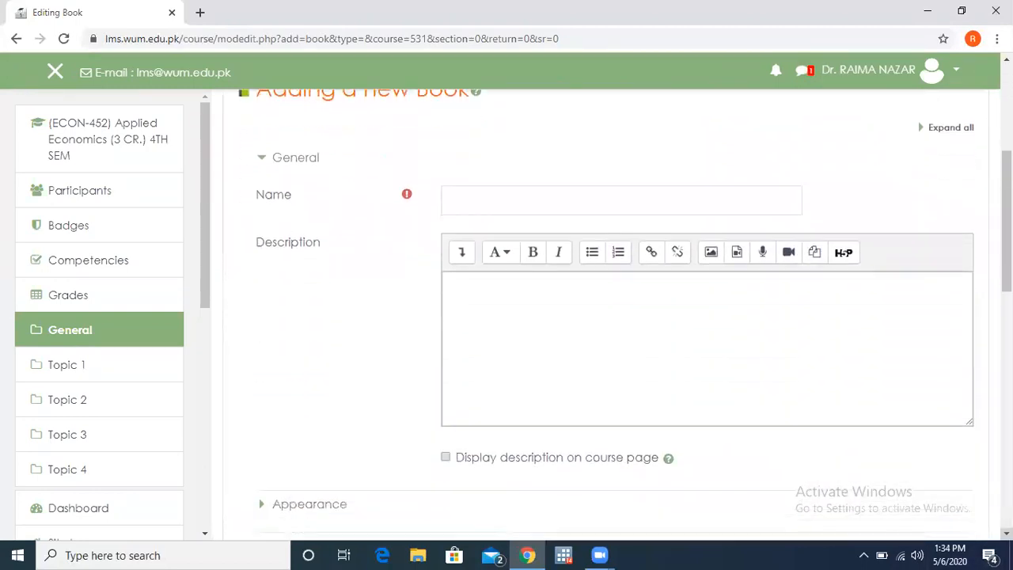
{"action": "left_click", "coordinate": [591, 196]}
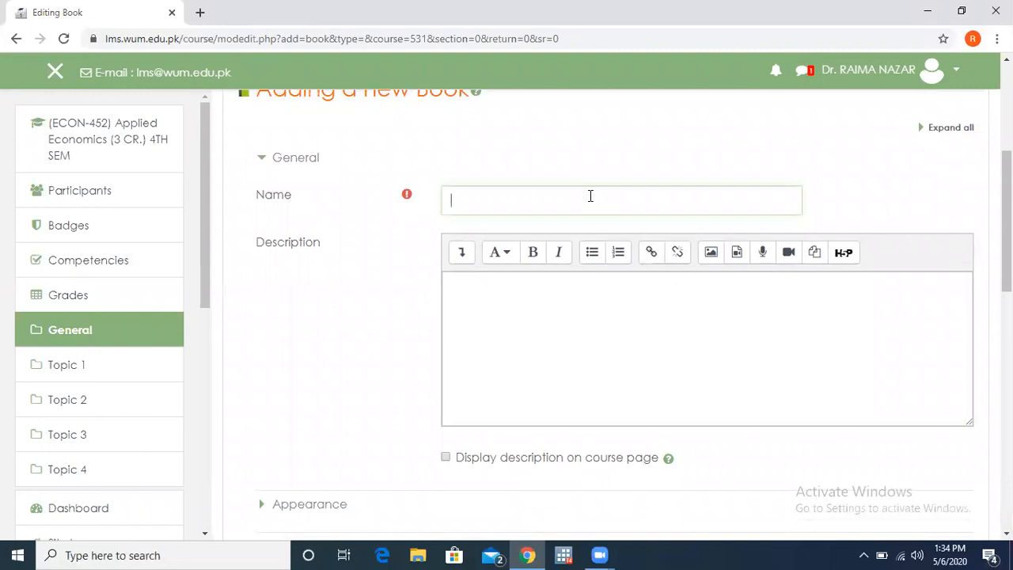
{"action": "type", "text": "Applied Economics"}
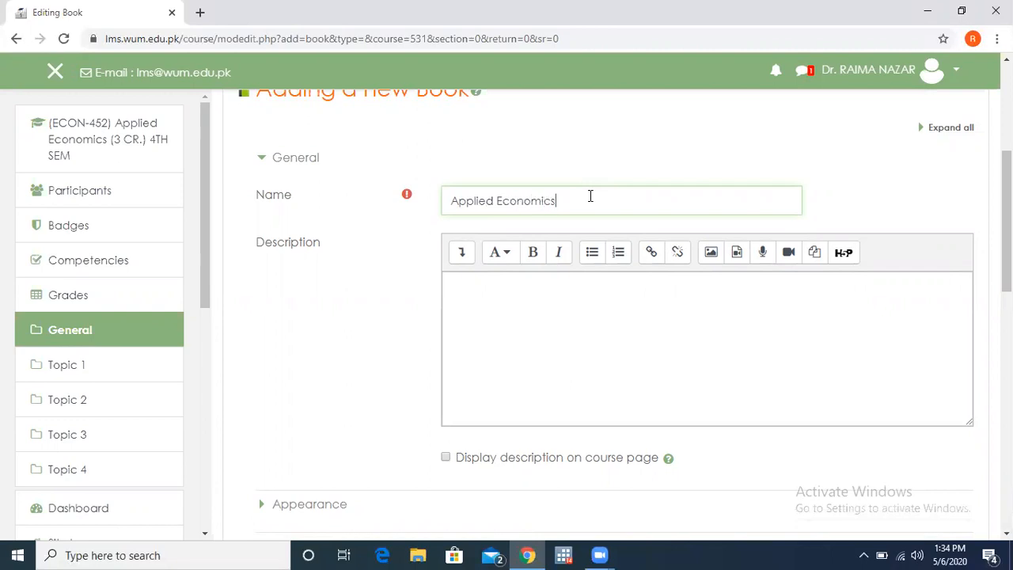
{"action": "left_click", "coordinate": [586, 308]}
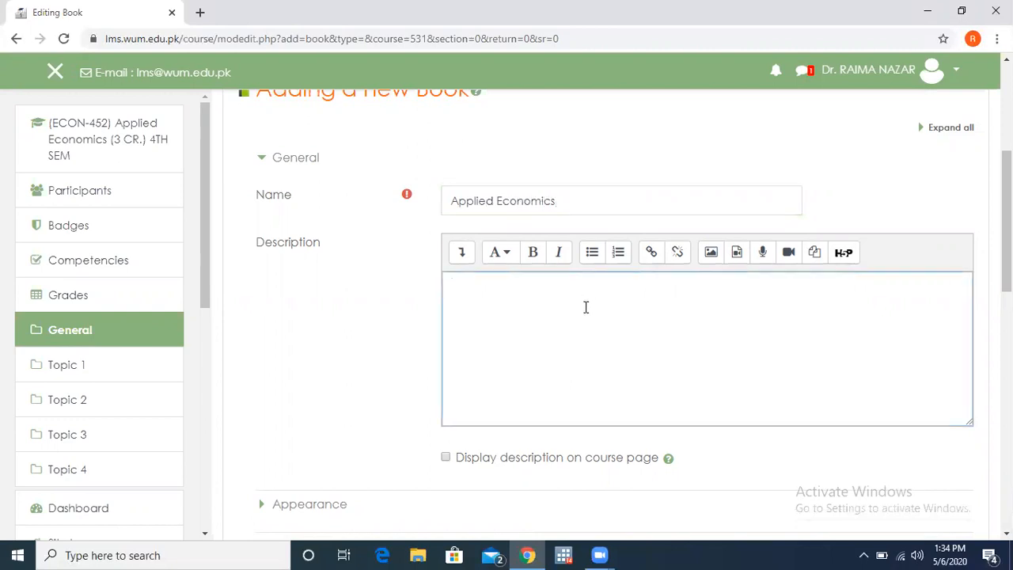
{"action": "type", "text": "This book "}
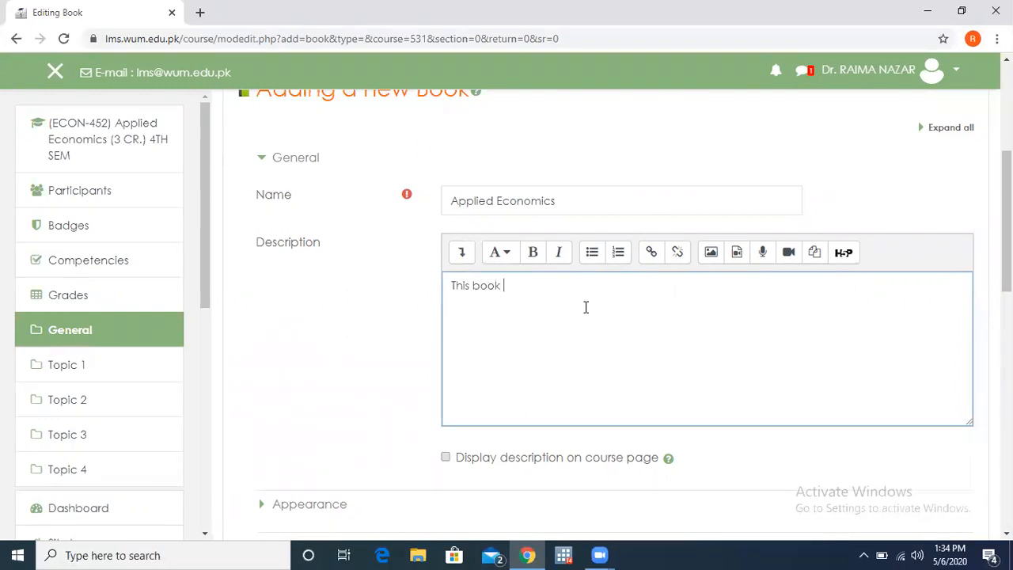
{"action": "type", "text": "contains all releven"}
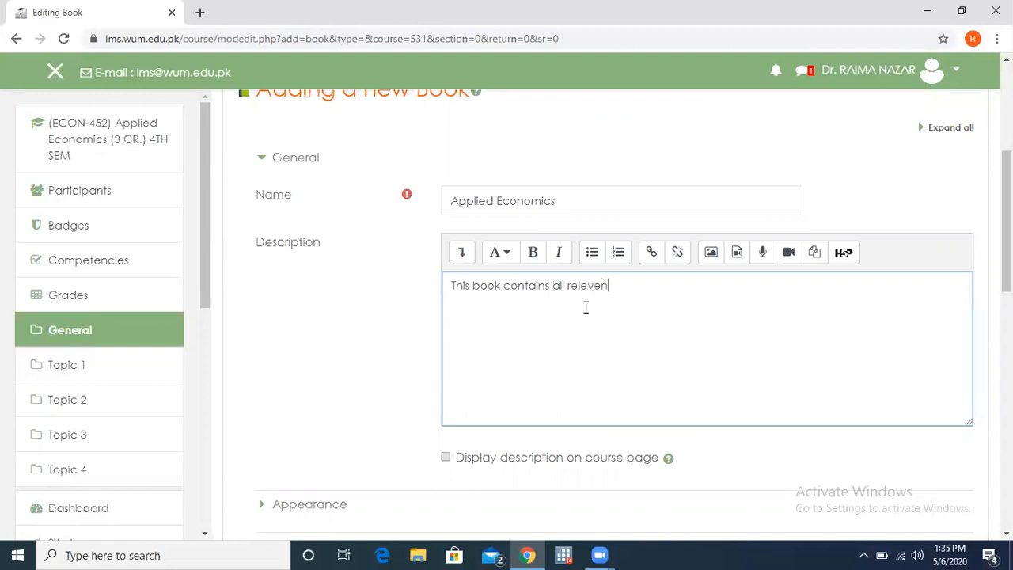
{"action": "type", "text": "t material for this course"}
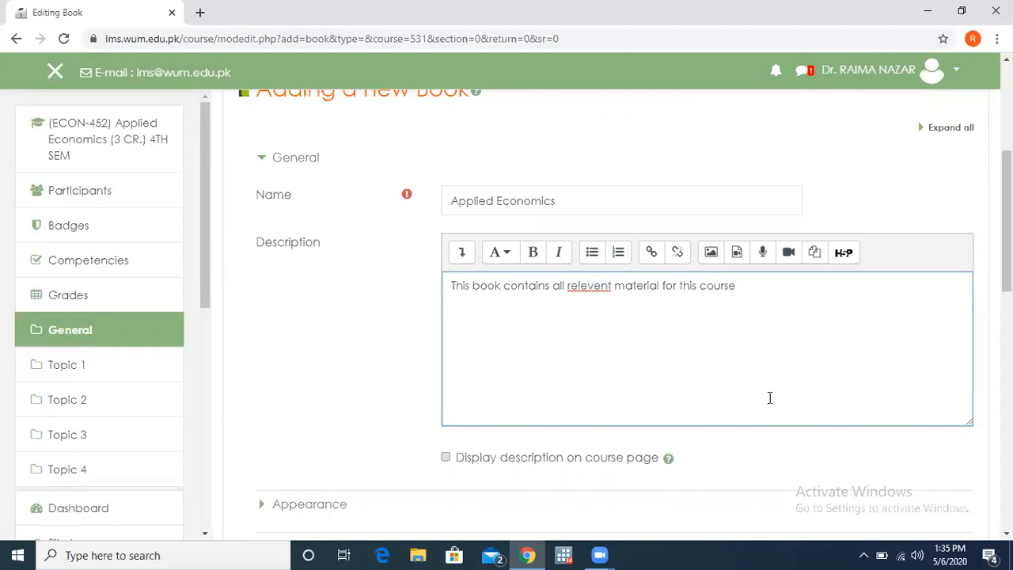
Set the book's style of navigation to Text with custom titles enabled, then save and display the book
{"action": "scroll", "coordinate": [625, 312], "scroll_direction": "down", "scroll_amount": 2}
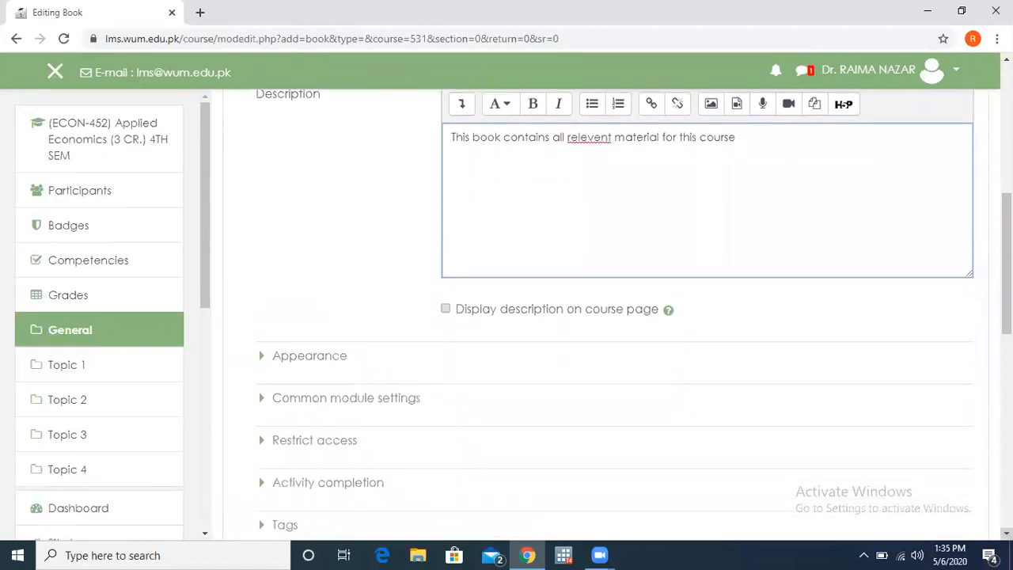
{"action": "scroll", "coordinate": [633, 315], "scroll_direction": "down", "scroll_amount": 1}
{"action": "scroll", "coordinate": [683, 330], "scroll_direction": "down", "scroll_amount": 2}
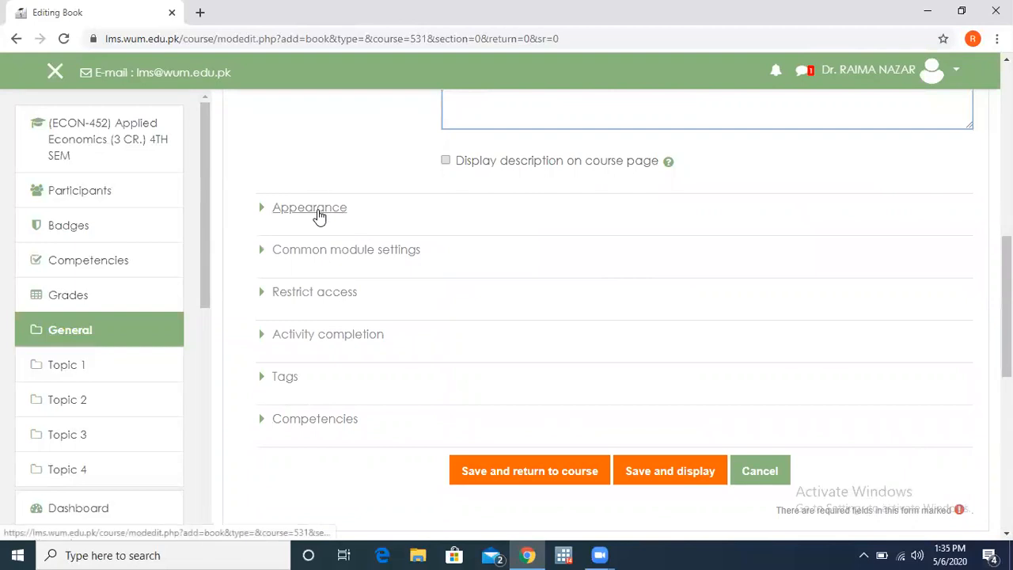
{"action": "left_click", "coordinate": [319, 216]}
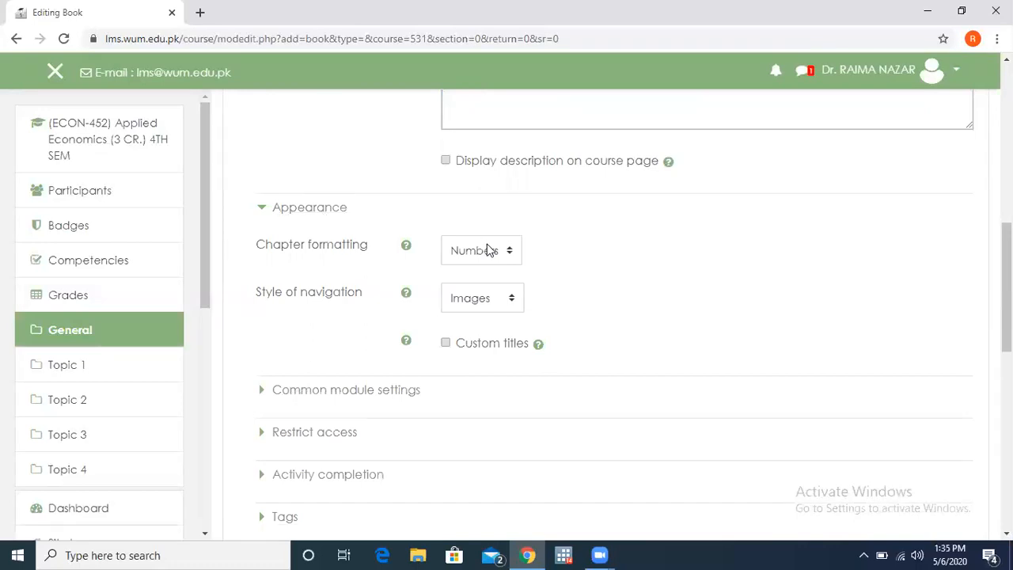
{"action": "left_click", "coordinate": [510, 305]}
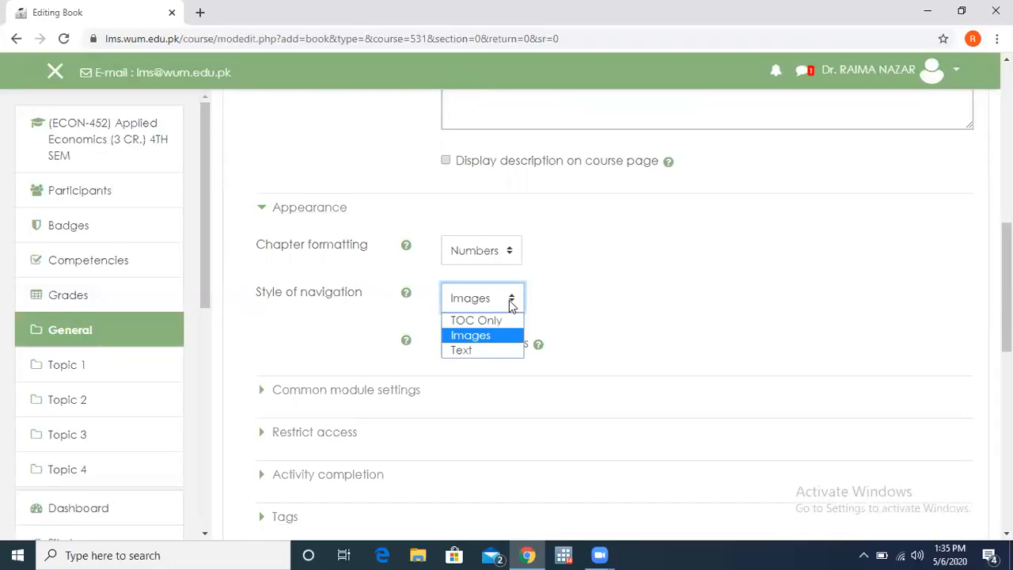
{"action": "left_click", "coordinate": [491, 352]}
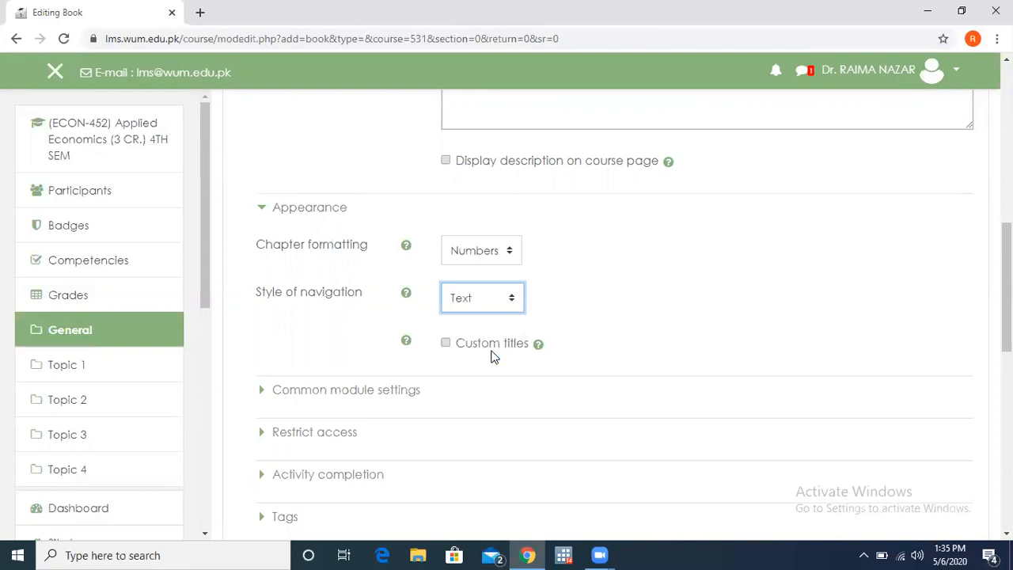
{"action": "left_click", "coordinate": [446, 344]}
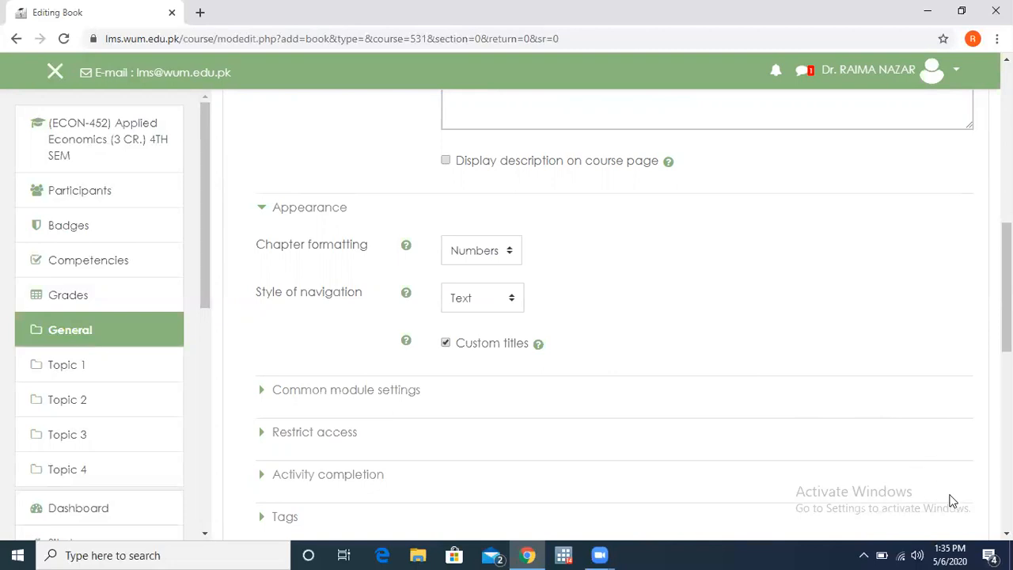
{"action": "scroll", "coordinate": [615, 312], "scroll_direction": "down", "scroll_amount": 3}
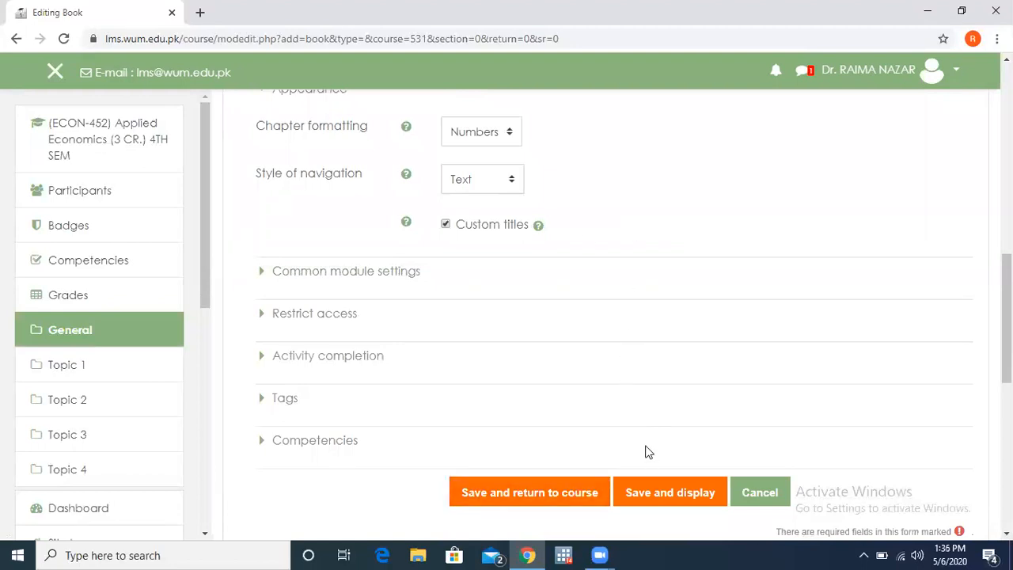
{"action": "left_click", "coordinate": [657, 494]}
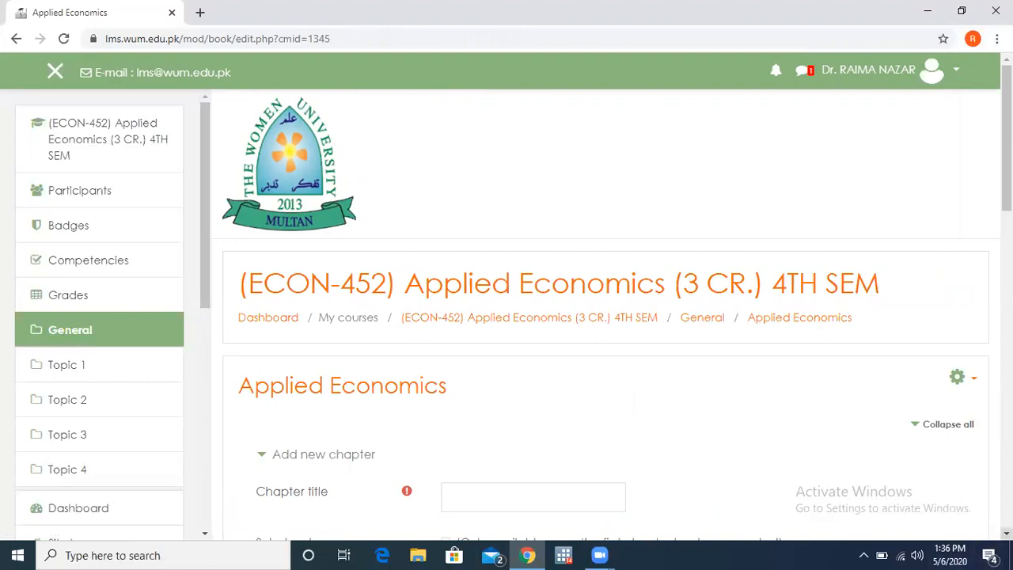
Title the book's first chapter "Introduction" and get its content area ready for text
{"action": "scroll", "coordinate": [607, 303], "scroll_direction": "down", "scroll_amount": 3}
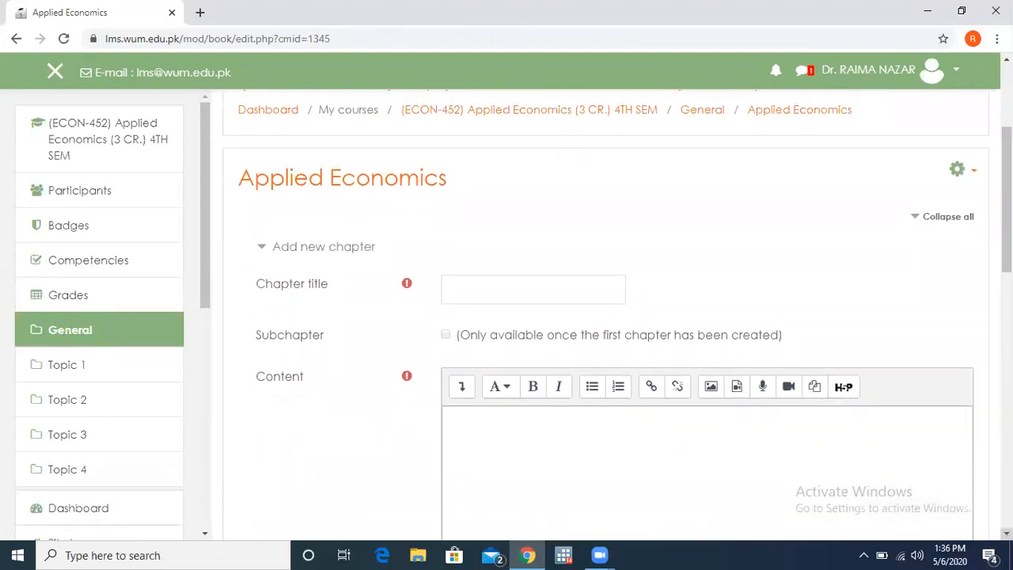
{"action": "scroll", "coordinate": [606, 303], "scroll_direction": "down", "scroll_amount": 1}
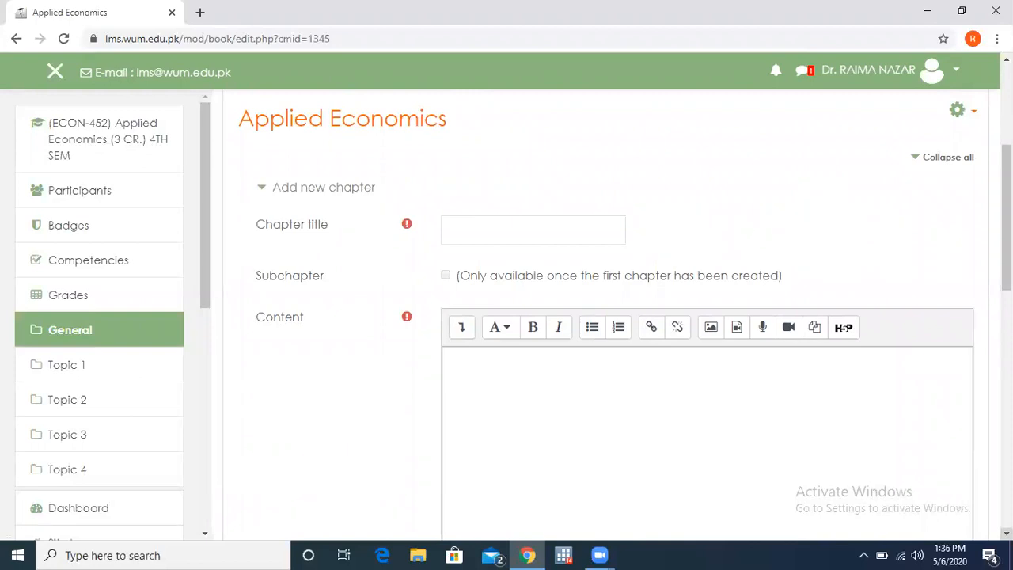
{"action": "left_click", "coordinate": [535, 234]}
{"action": "type", "text": "Int"}
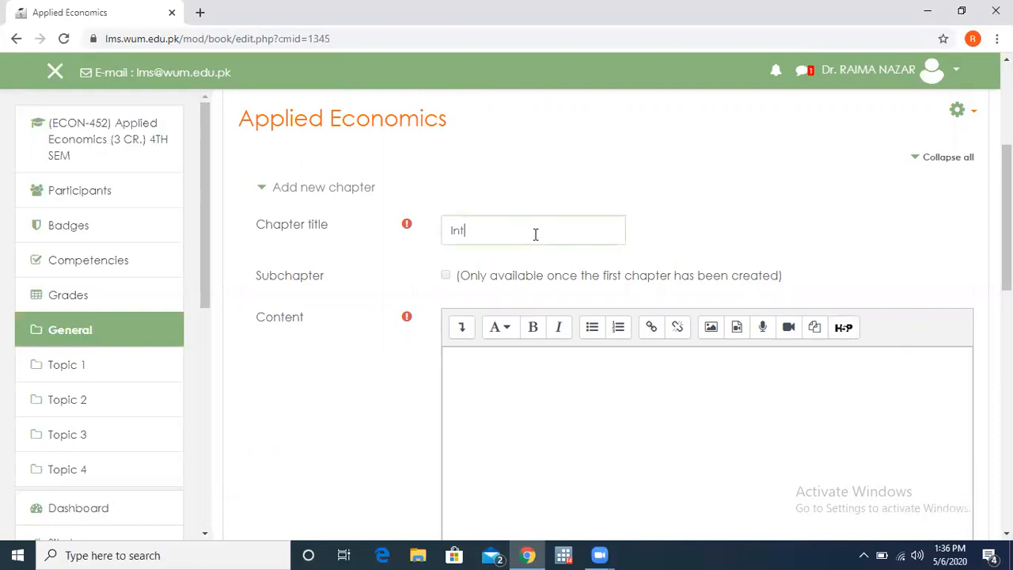
{"action": "type", "text": "roduction"}
{"action": "left_click", "coordinate": [528, 375]}
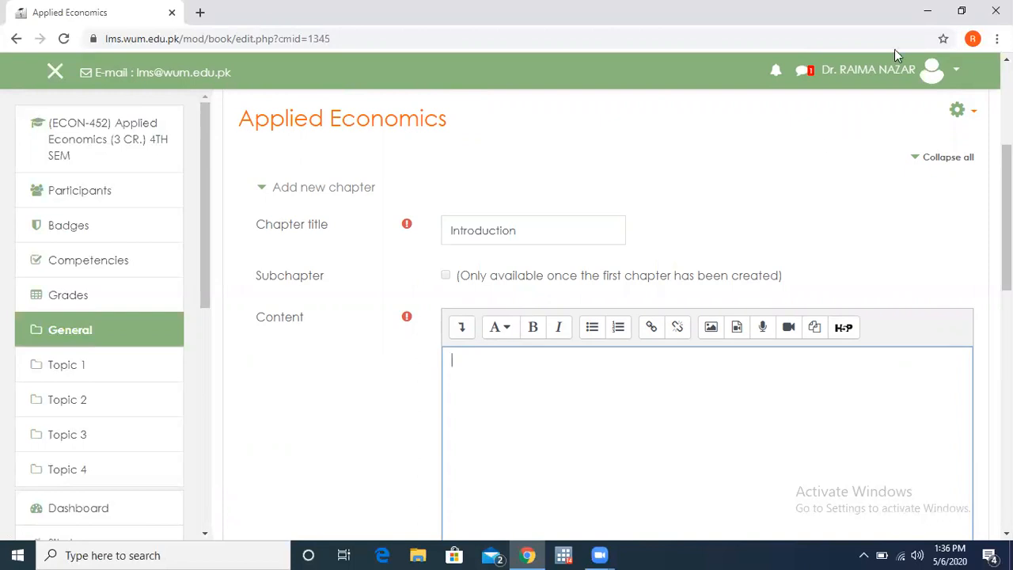
Open the PDF "Applied_Econometrics BY ASTERIOU" from the desktop folder "mphil econo onlin lecture" in Adobe Acrobat Reader
{"action": "left_click", "coordinate": [928, 16]}
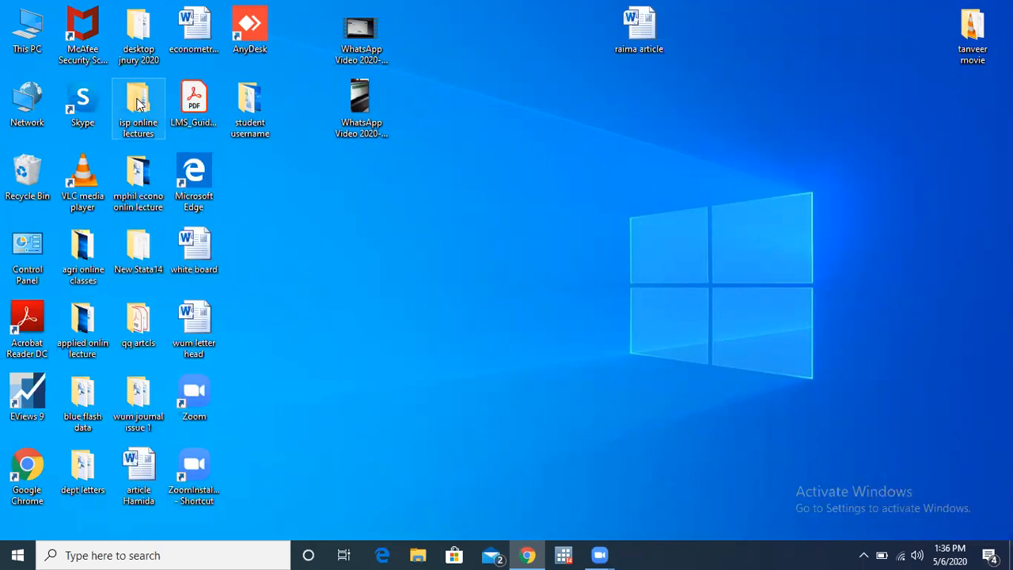
{"action": "double_click", "coordinate": [149, 182]}
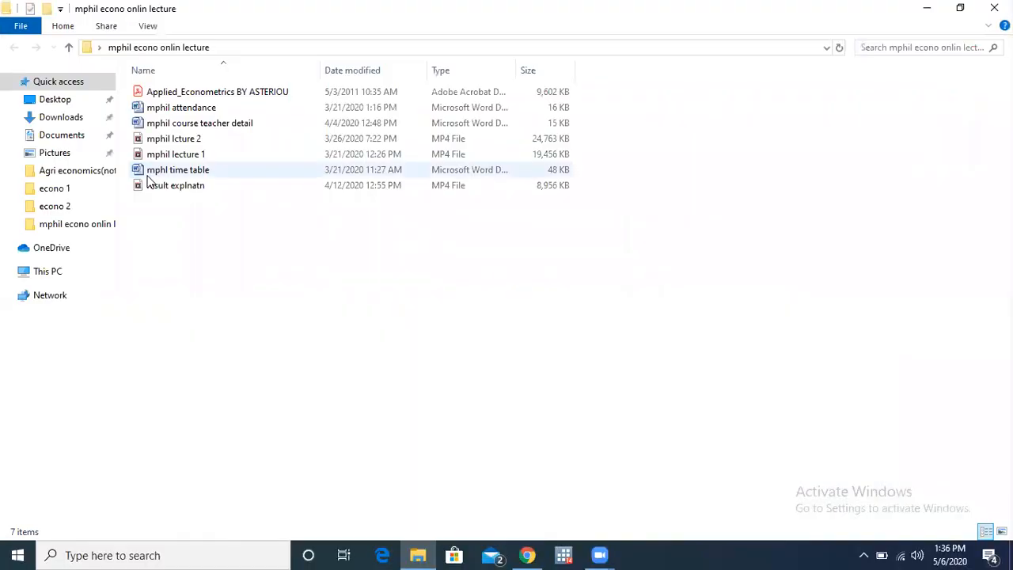
{"action": "double_click", "coordinate": [198, 92]}
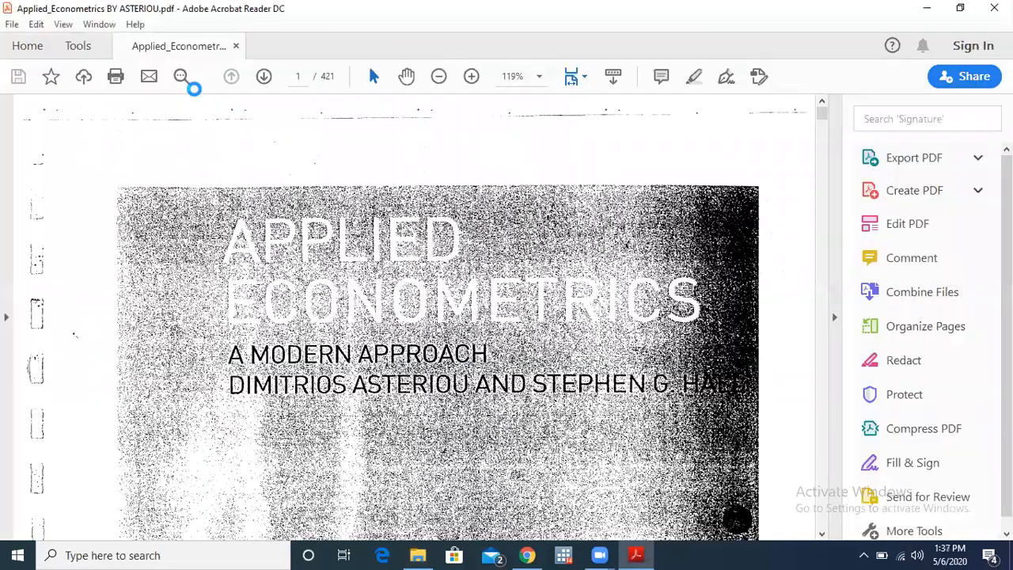
Copy the "What is econometrics?" section on PDF page 25 into the Introduction chapter's content in Chrome
{"action": "scroll", "coordinate": [194, 88], "scroll_direction": "down", "scroll_amount": 20}
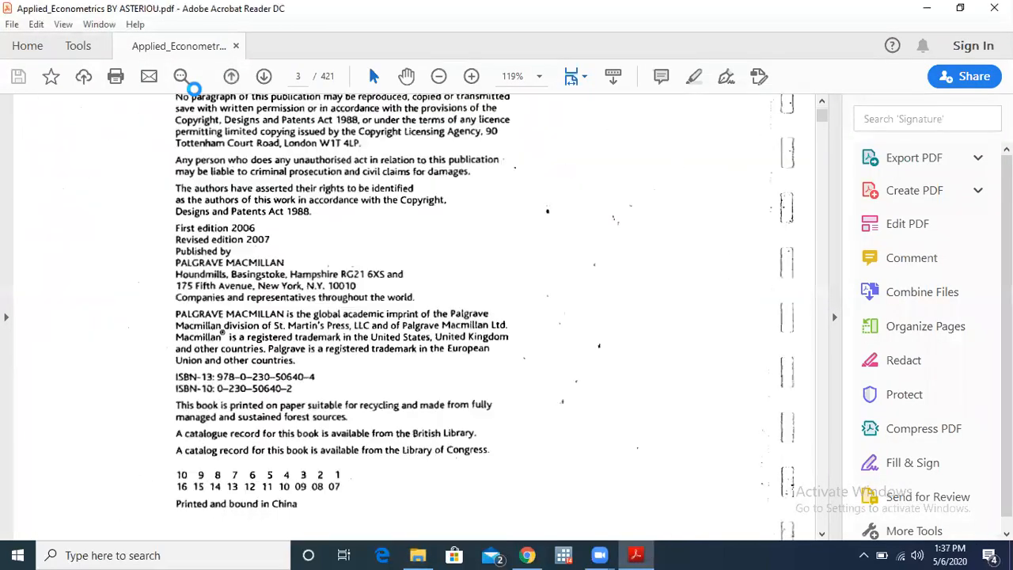
{"action": "scroll", "coordinate": [194, 89], "scroll_direction": "down", "scroll_amount": 20}
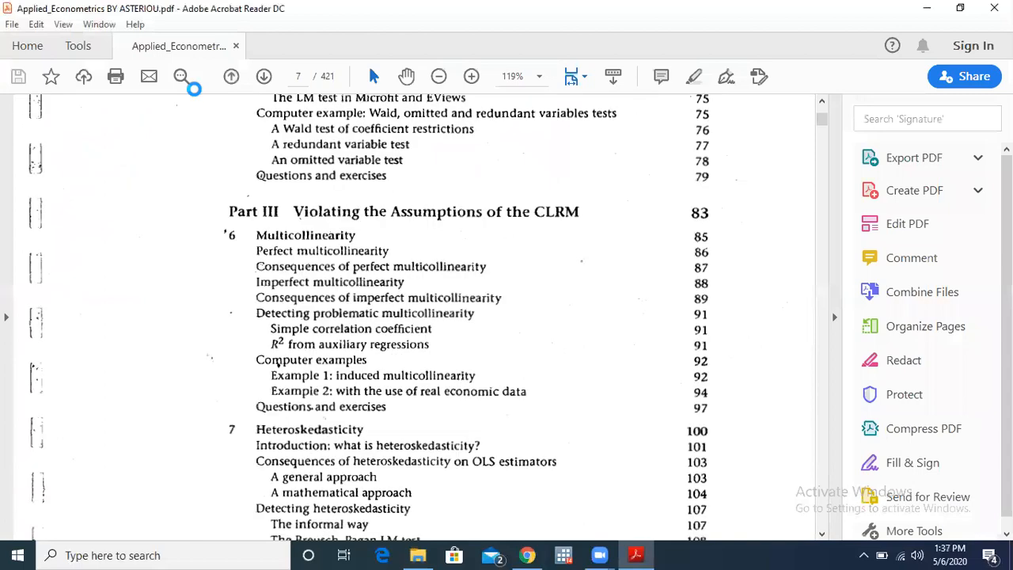
{"action": "scroll", "coordinate": [194, 89], "scroll_direction": "down", "scroll_amount": 20}
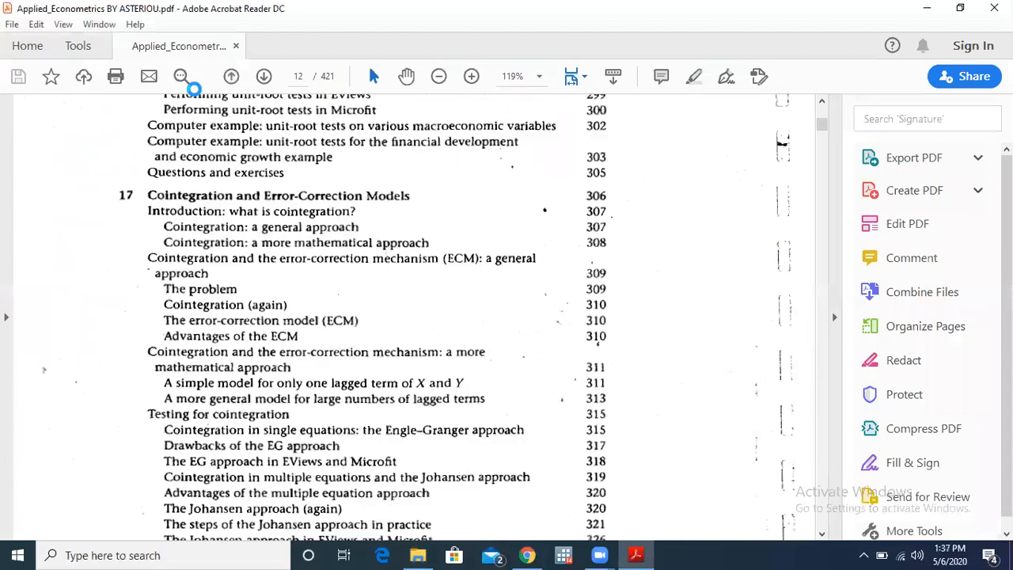
{"action": "scroll", "coordinate": [194, 88], "scroll_direction": "down", "scroll_amount": 20}
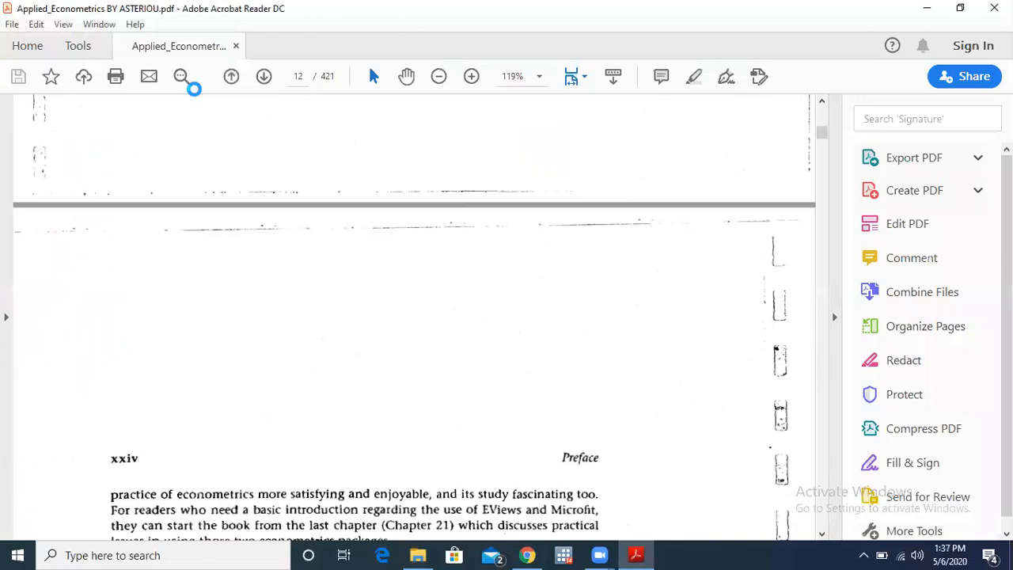
{"action": "scroll", "coordinate": [194, 89], "scroll_direction": "down", "scroll_amount": 15}
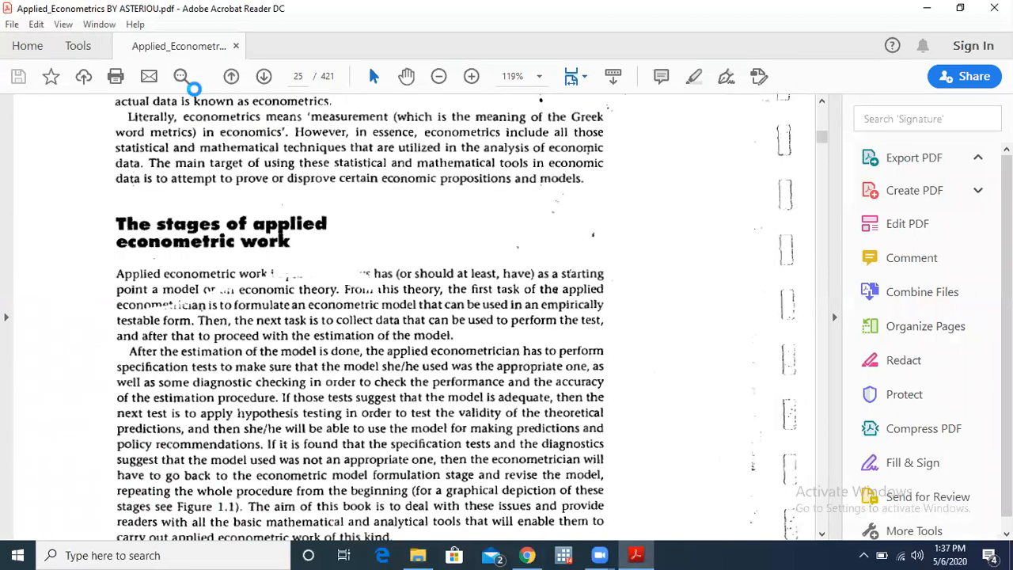
{"action": "scroll", "coordinate": [194, 89], "scroll_direction": "up", "scroll_amount": 1}
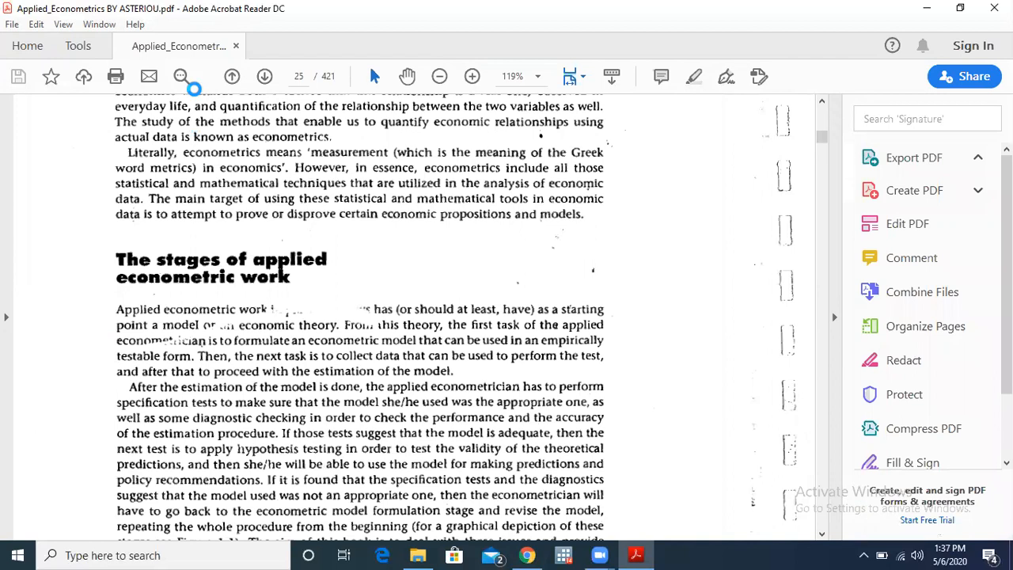
{"action": "scroll", "coordinate": [194, 88], "scroll_direction": "up", "scroll_amount": 8}
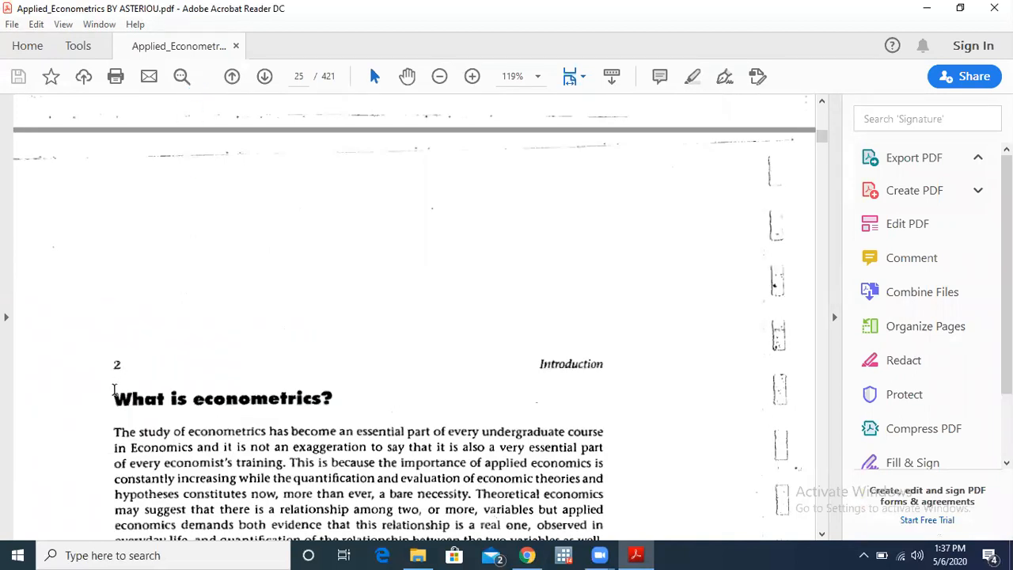
{"action": "left_click_drag", "start_coordinate": [113, 397], "coordinate": [590, 293]}
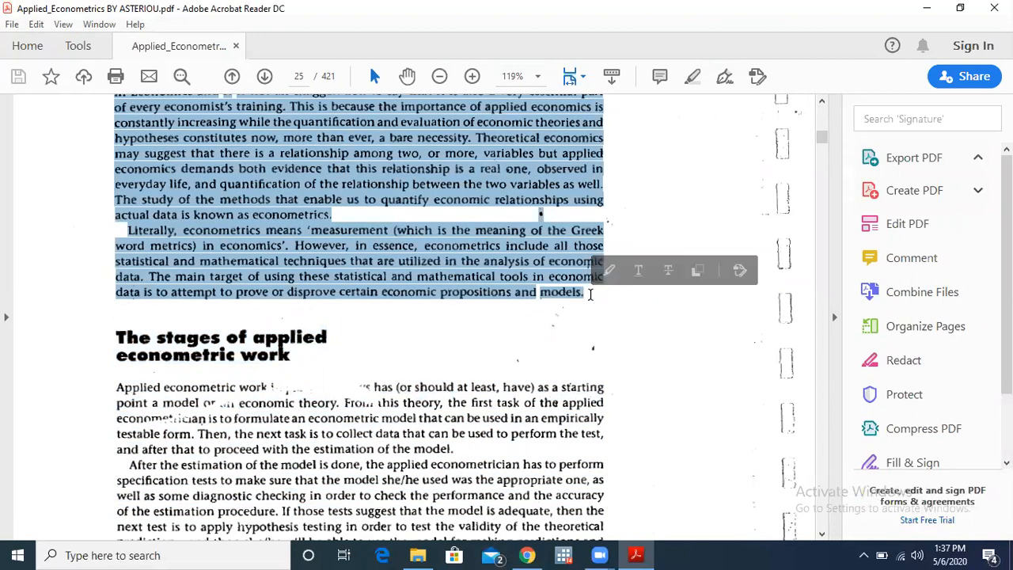
{"action": "left_click", "coordinate": [524, 553]}
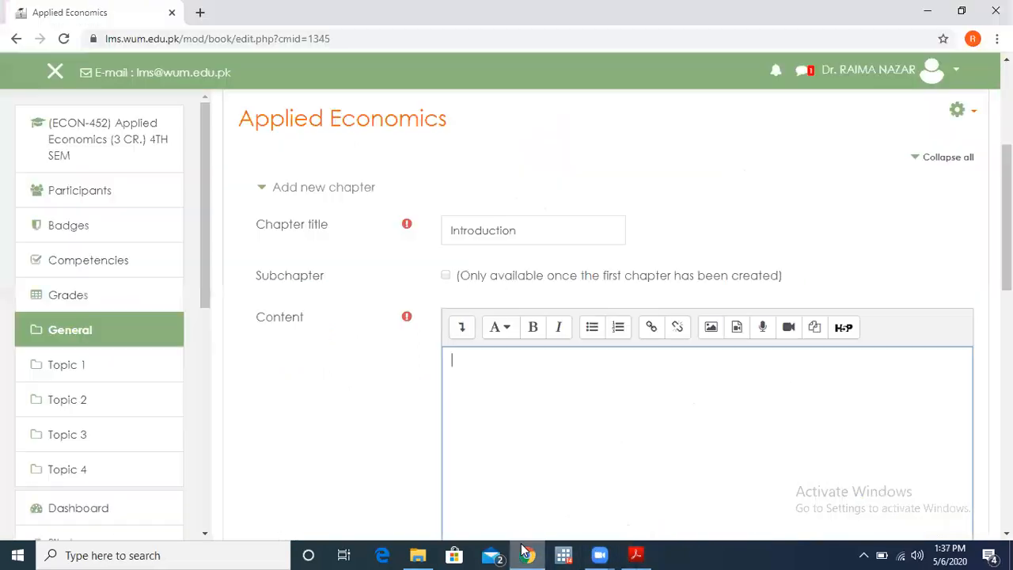
{"action": "left_click", "coordinate": [530, 369]}
{"action": "key", "text": "ctrl+v"}
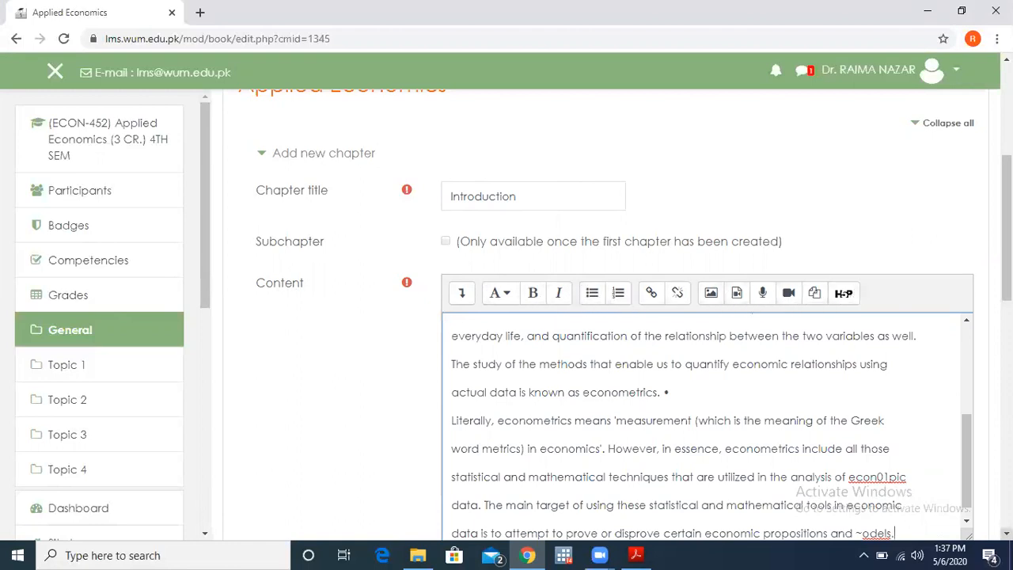
Save the Introduction chapter and reload the page to display it in the book
{"action": "scroll", "coordinate": [1007, 533], "scroll_direction": "down", "scroll_amount": 4}
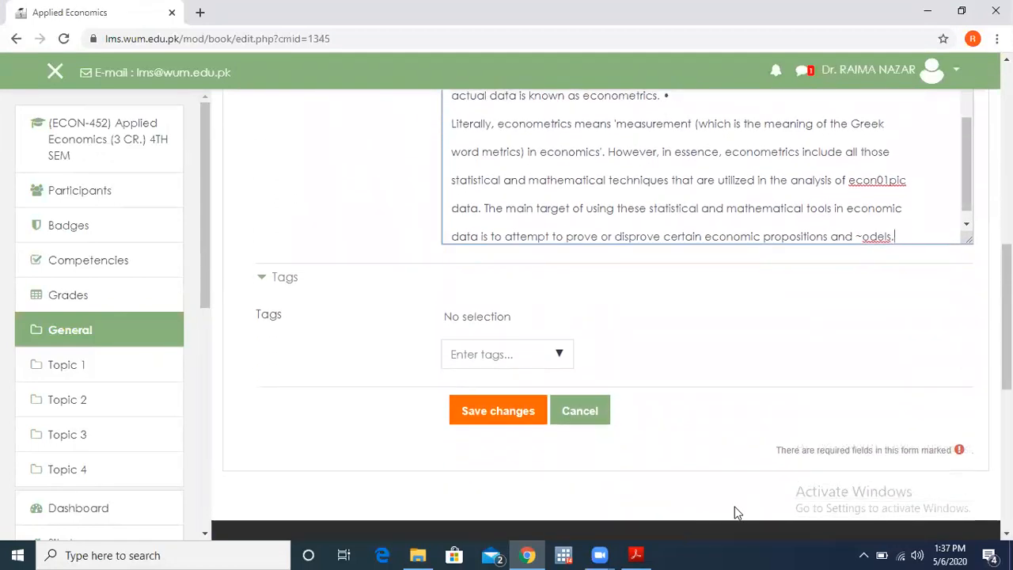
{"action": "left_click", "coordinate": [510, 420]}
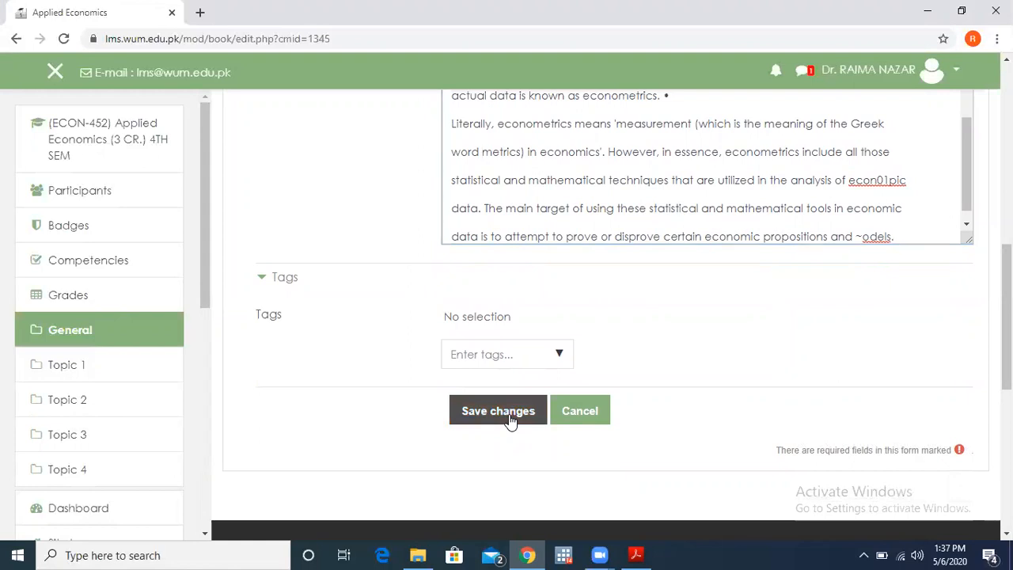
{"action": "left_click", "coordinate": [511, 420]}
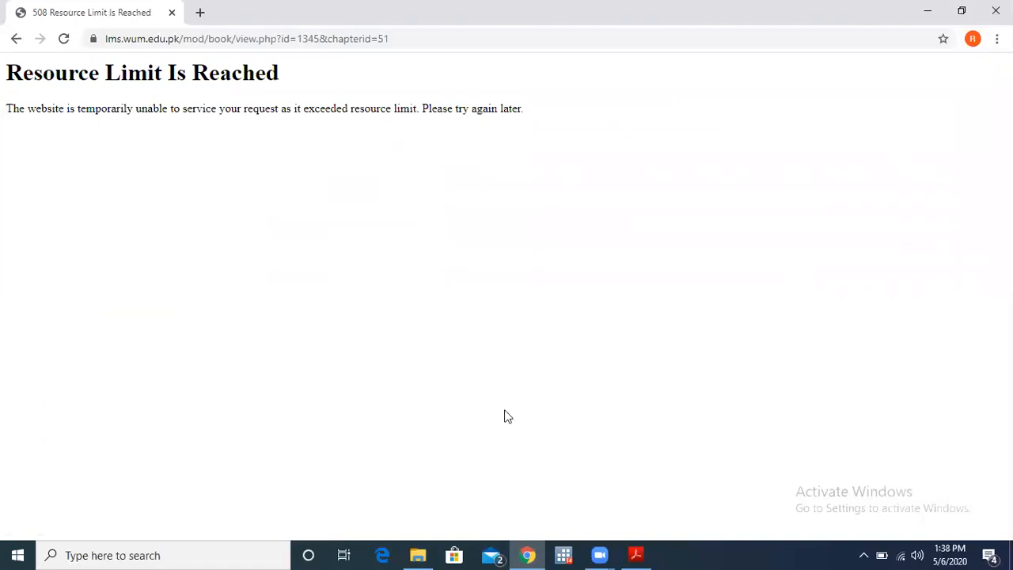
{"action": "left_click", "coordinate": [65, 43]}
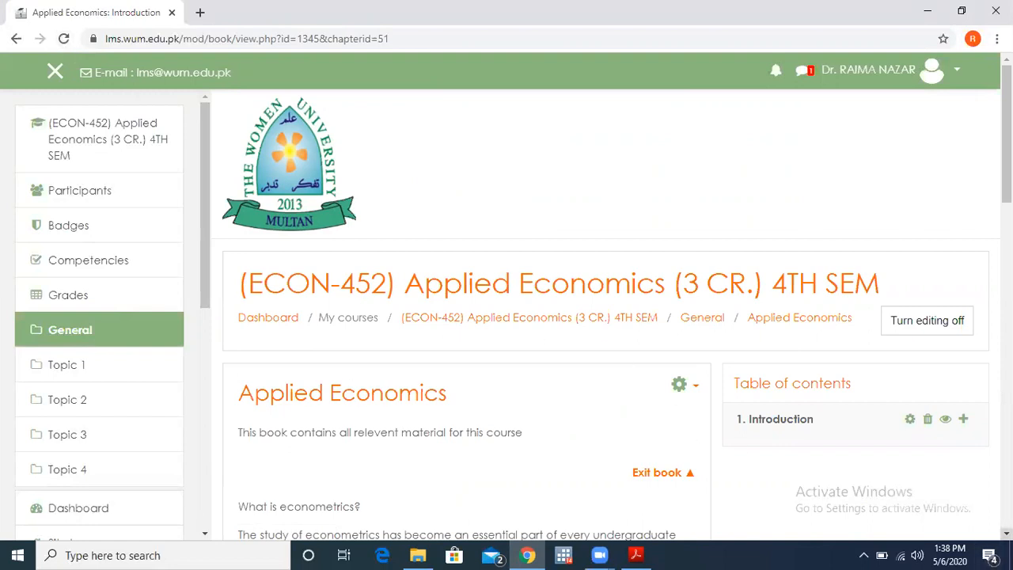
Review the saved Introduction chapter and start adding a new chapter after it
{"action": "scroll", "coordinate": [531, 362], "scroll_direction": "down", "scroll_amount": 3}
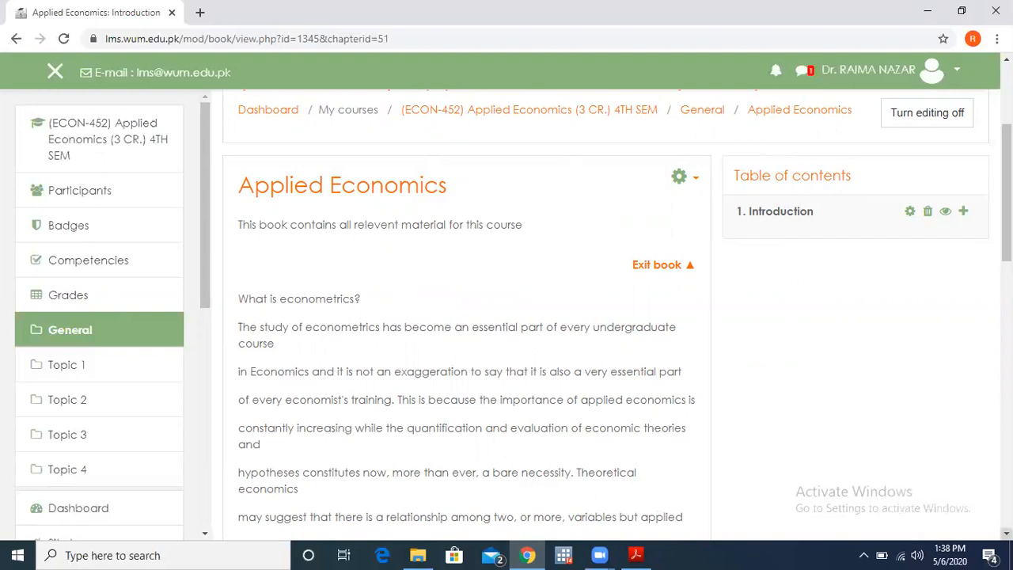
{"action": "scroll", "coordinate": [618, 315], "scroll_direction": "down", "scroll_amount": 7}
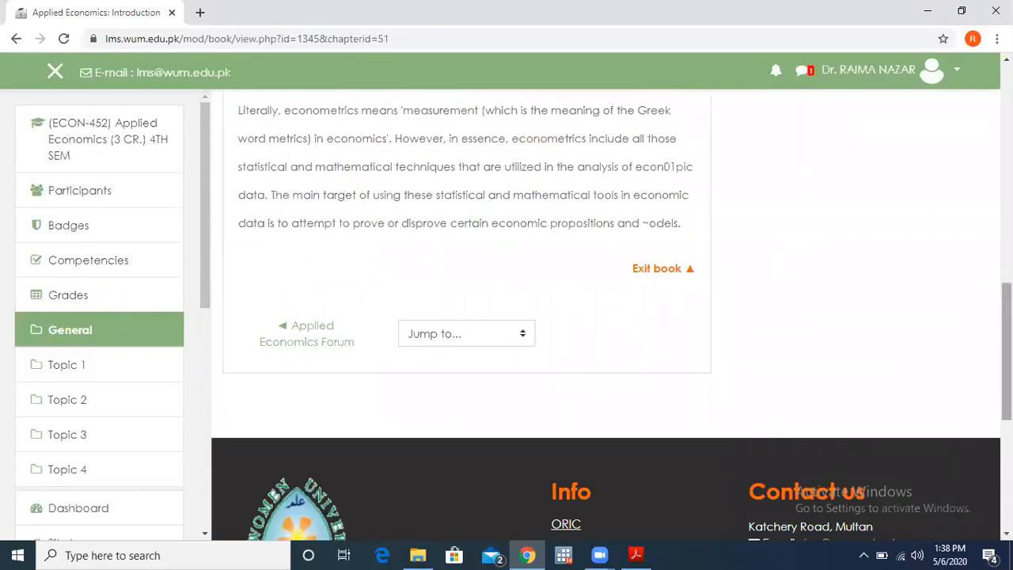
{"action": "scroll", "coordinate": [612, 320], "scroll_direction": "up", "scroll_amount": 7}
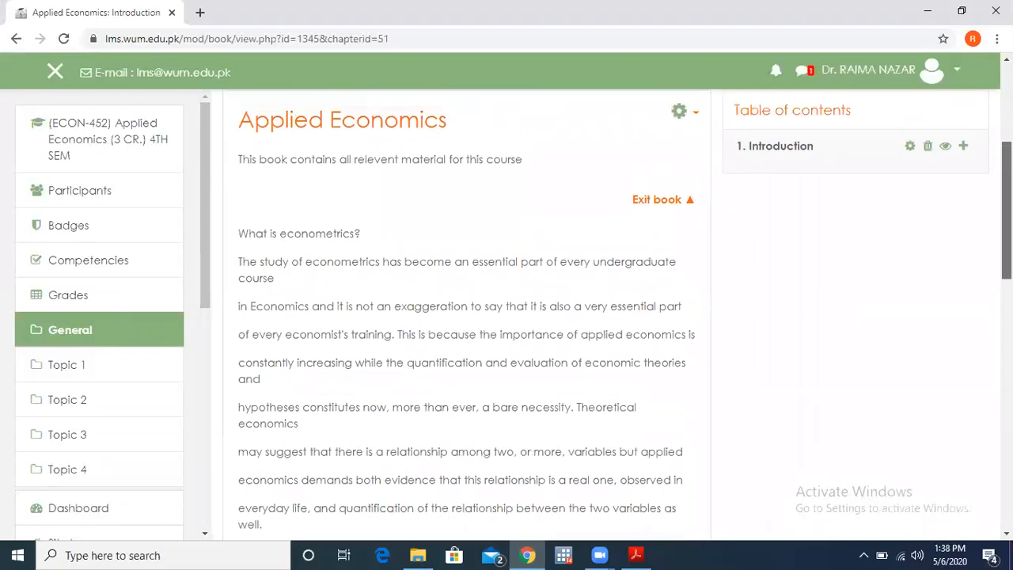
{"action": "scroll", "coordinate": [871, 233], "scroll_direction": "up", "scroll_amount": 1}
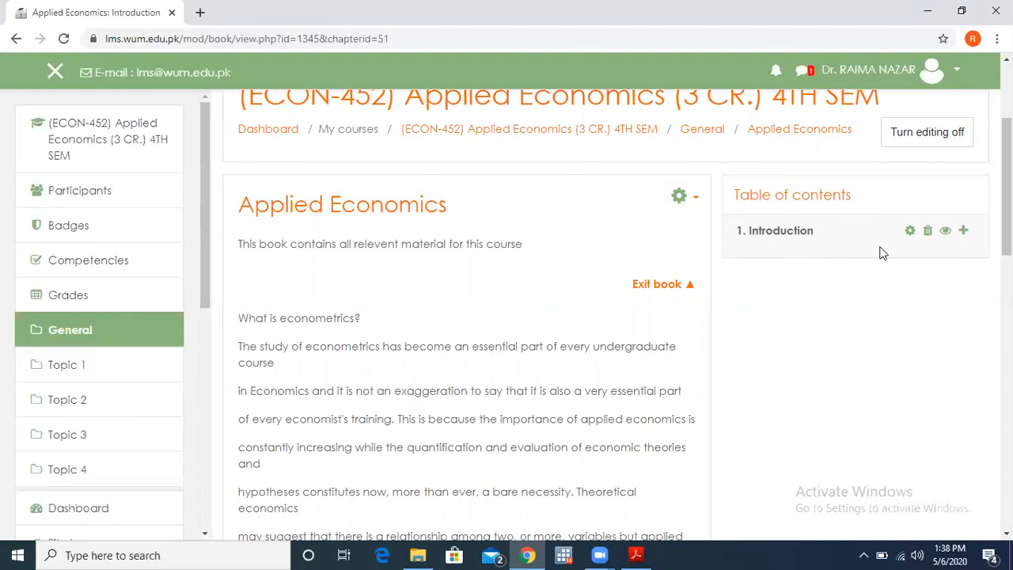
{"action": "left_click", "coordinate": [964, 235]}
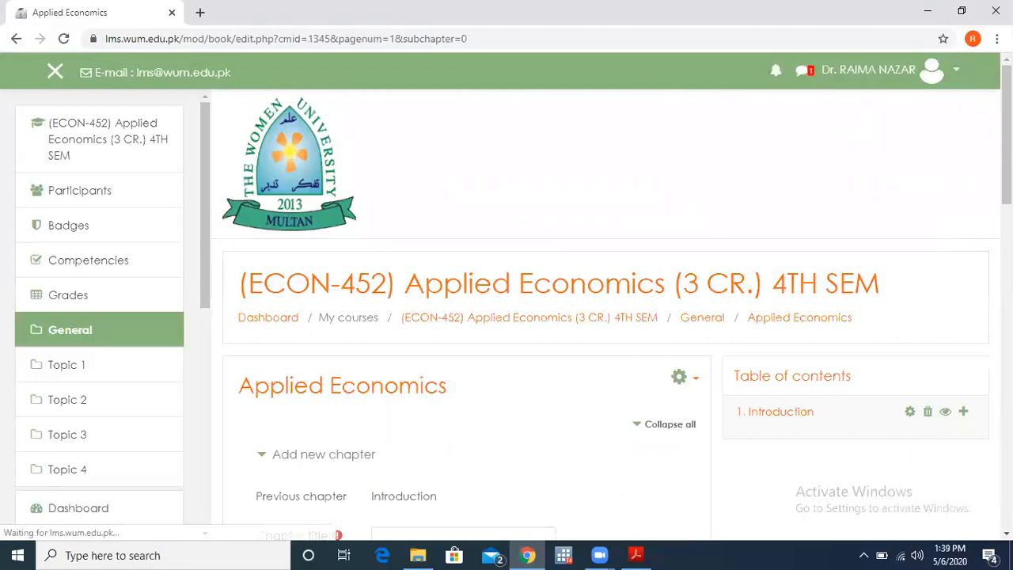
Title the new chapter "Stages of econometric research" and mark it as a subchapter
{"action": "scroll", "coordinate": [606, 315], "scroll_direction": "down", "scroll_amount": 3}
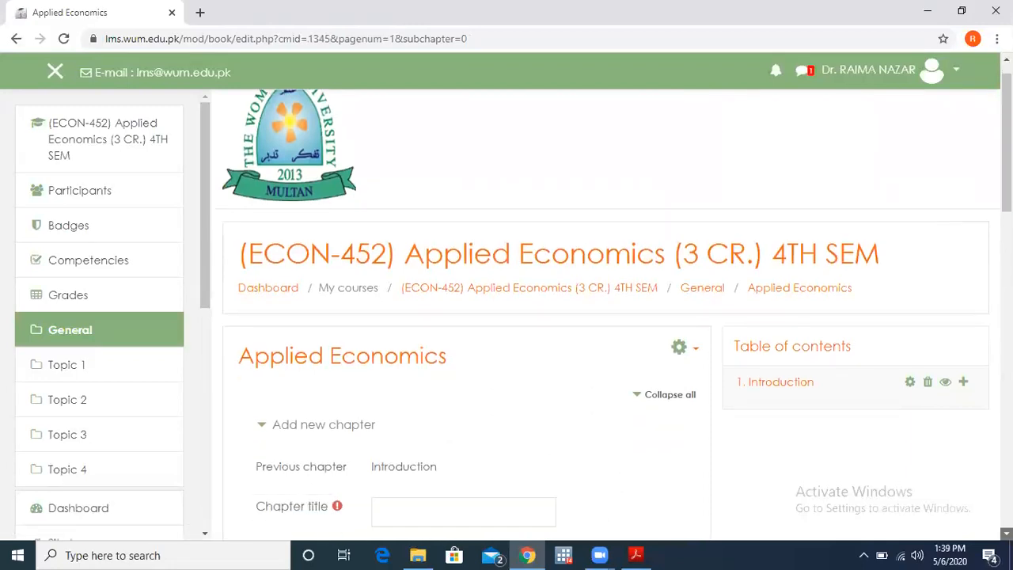
{"action": "scroll", "coordinate": [467, 316], "scroll_direction": "down", "scroll_amount": 1}
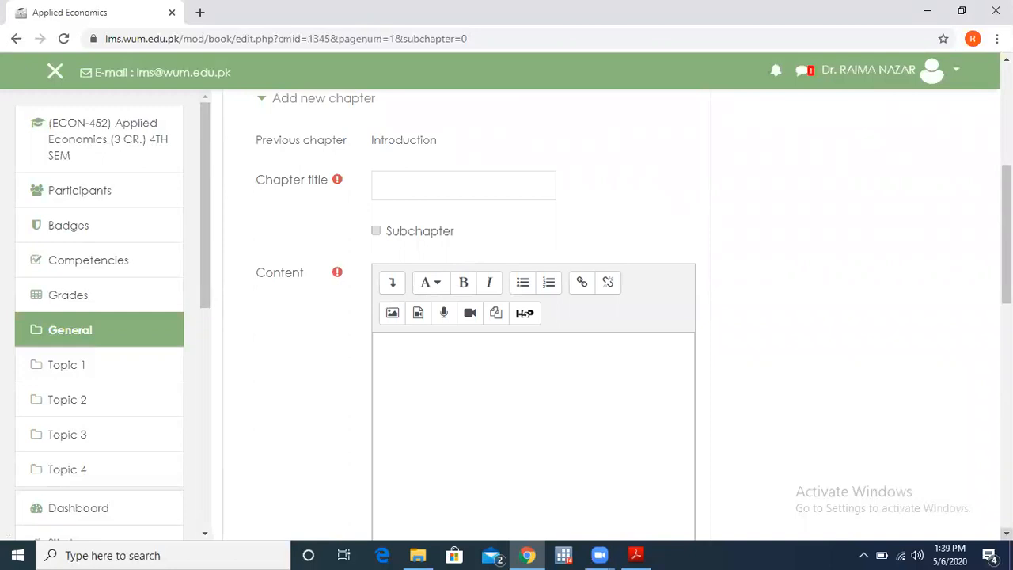
{"action": "left_click", "coordinate": [436, 181]}
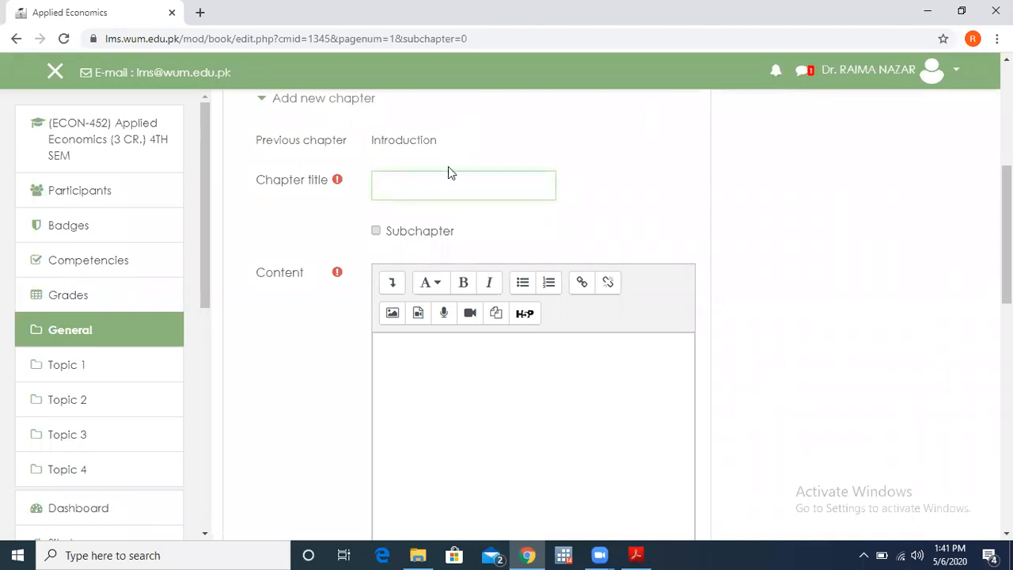
{"action": "type", "text": "S"}
{"action": "type", "text": "tages o"}
{"action": "type", "text": "f econo"}
{"action": "type", "text": "metric"}
{"action": "type", "text": " research"}
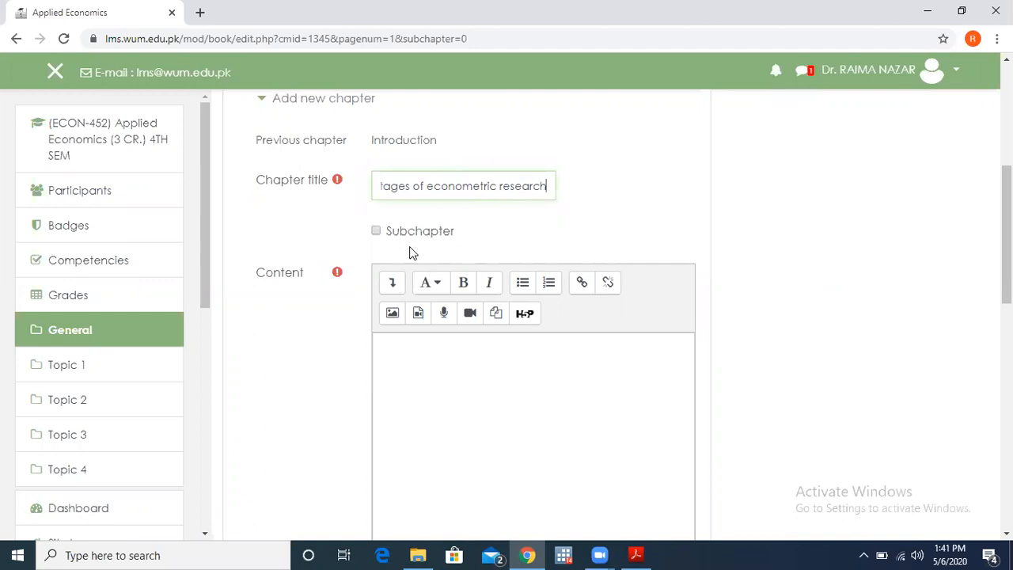
{"action": "left_click", "coordinate": [375, 232]}
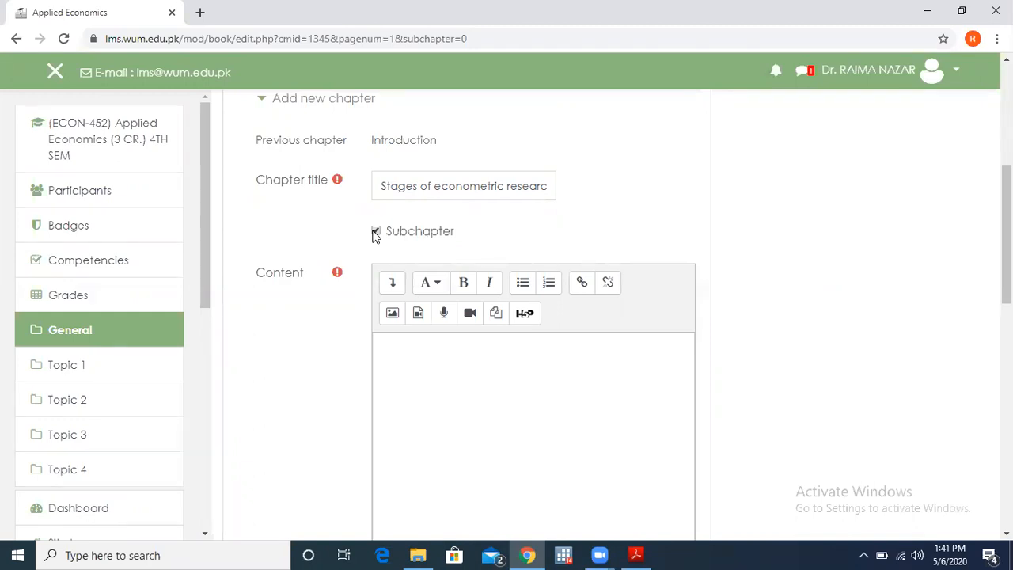
Copy the section "The stages of applied econometric work" on PDF page 25 into the new subchapter's content in Chrome
{"action": "left_click", "coordinate": [432, 346]}
{"action": "left_click", "coordinate": [637, 555]}
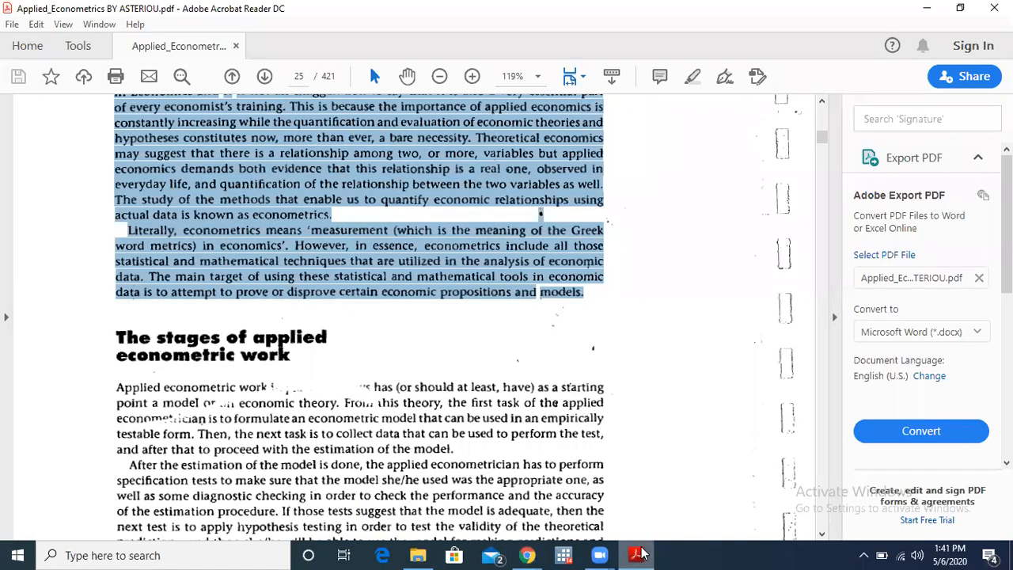
{"action": "left_click_drag", "start_coordinate": [119, 336], "coordinate": [348, 546]}
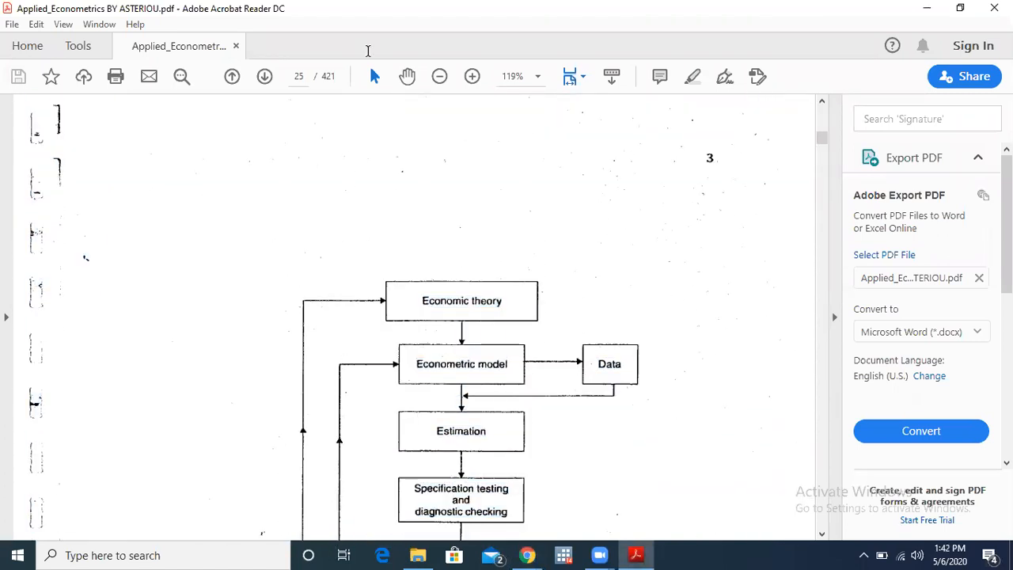
{"action": "left_click_drag", "start_coordinate": [372, 26], "coordinate": [404, 509]}
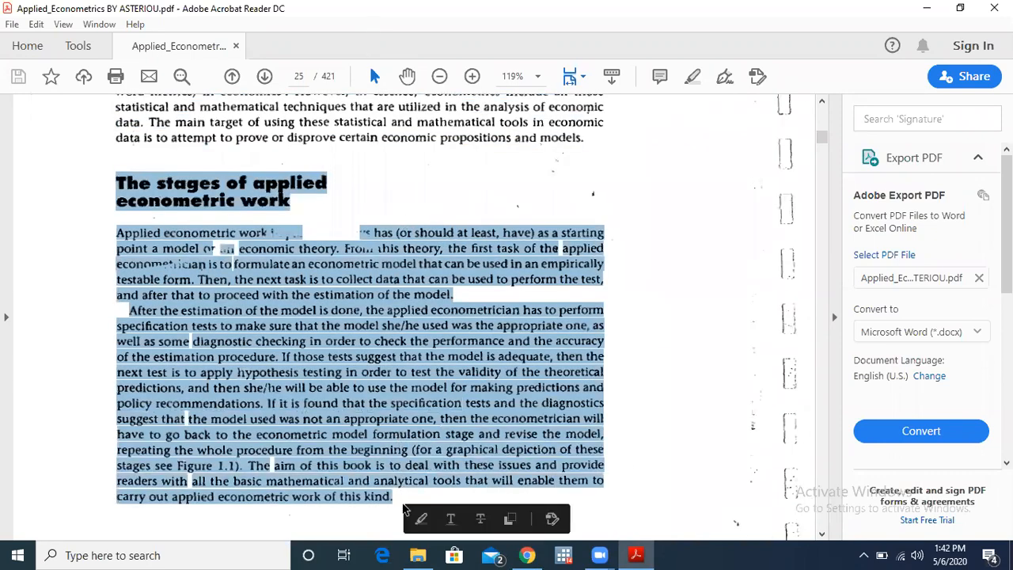
{"action": "left_click", "coordinate": [527, 555]}
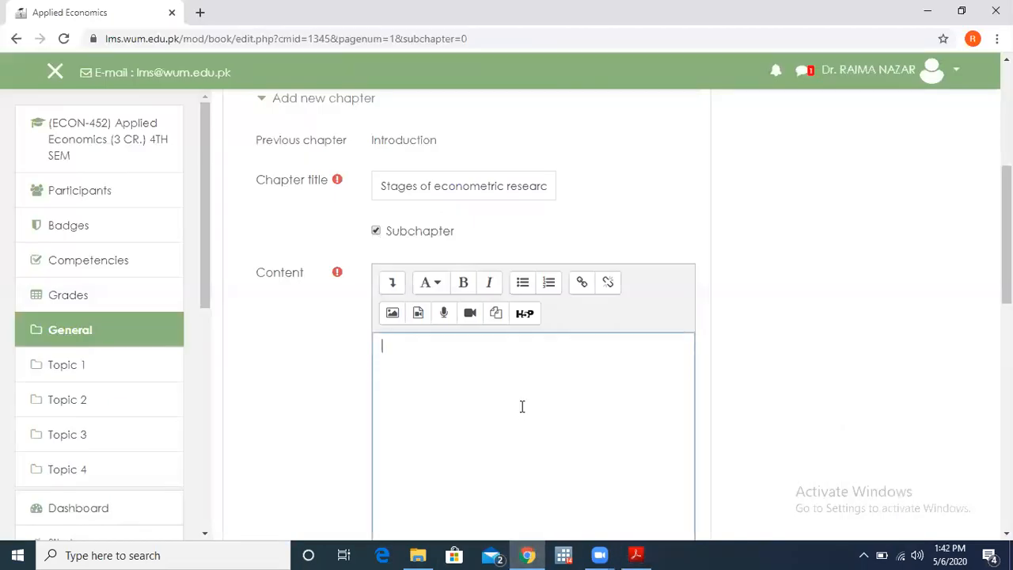
{"action": "key", "text": "ctrl+v"}
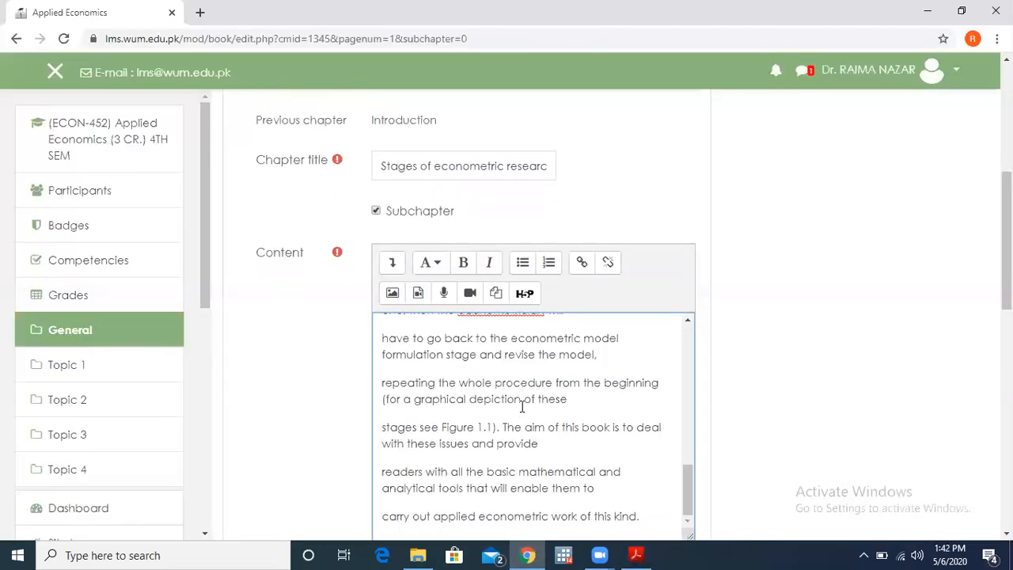
Save the "Stages of econometric research" subchapter and review its text and its place in the table of contents
{"action": "scroll", "coordinate": [521, 407], "scroll_direction": "down", "scroll_amount": 10}
{"action": "scroll", "coordinate": [521, 407], "scroll_direction": "up", "scroll_amount": 5}
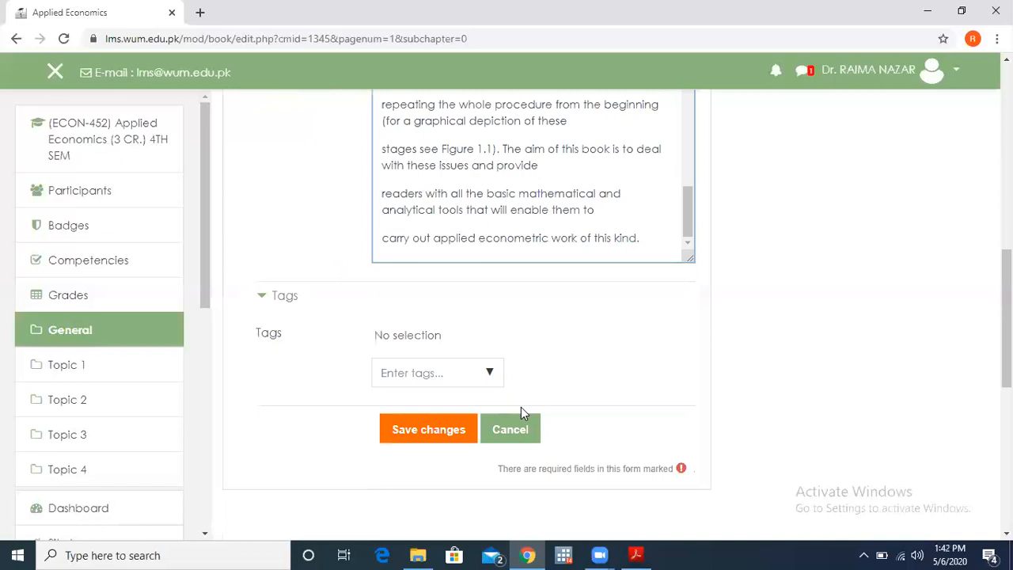
{"action": "left_click", "coordinate": [420, 436]}
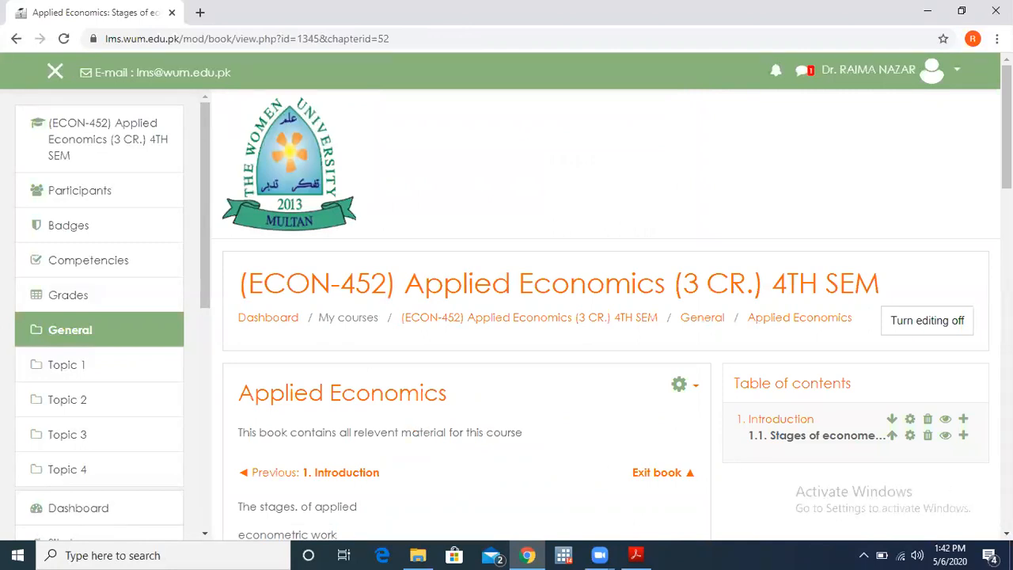
{"action": "scroll", "coordinate": [610, 316], "scroll_direction": "down", "scroll_amount": 3}
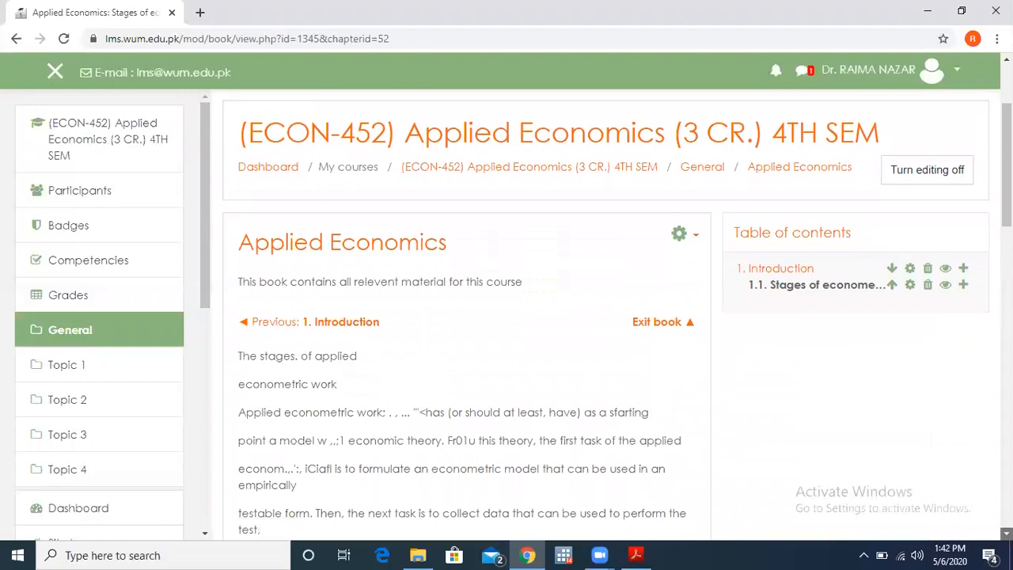
{"action": "scroll", "coordinate": [609, 317], "scroll_direction": "down", "scroll_amount": 1}
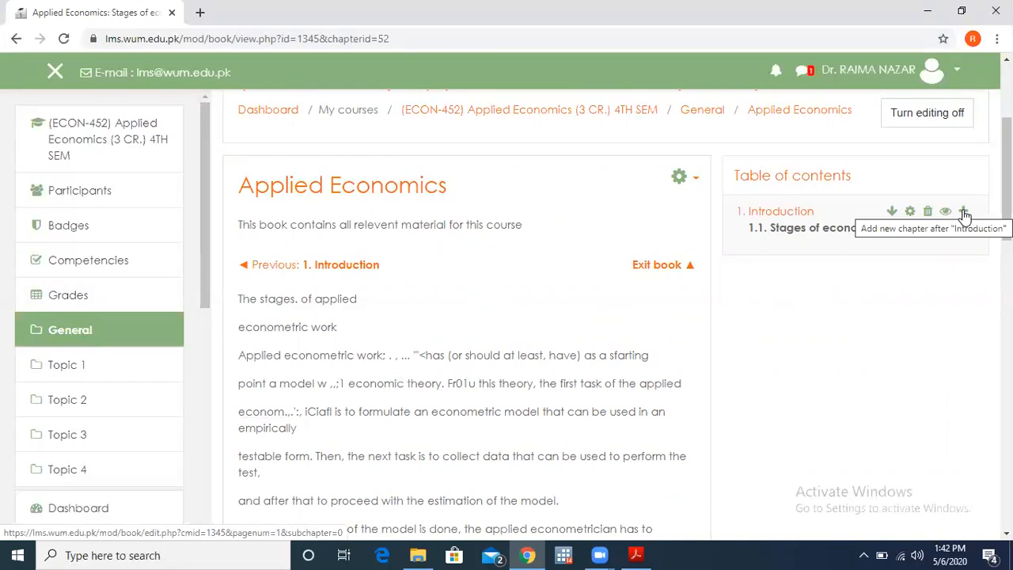
{"action": "scroll", "coordinate": [965, 215], "scroll_direction": "down", "scroll_amount": 10}
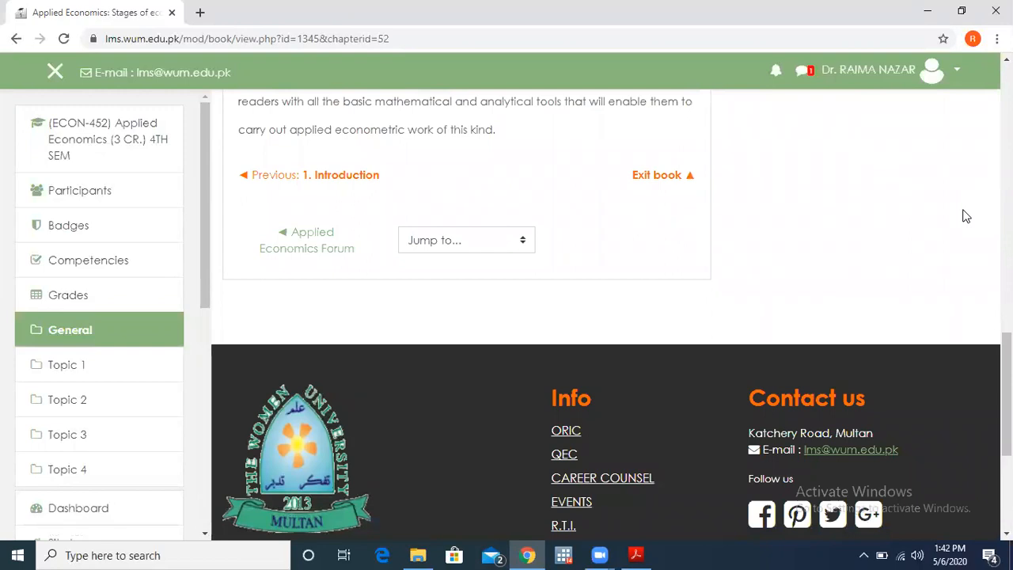
{"action": "scroll", "coordinate": [966, 215], "scroll_direction": "up", "scroll_amount": 6}
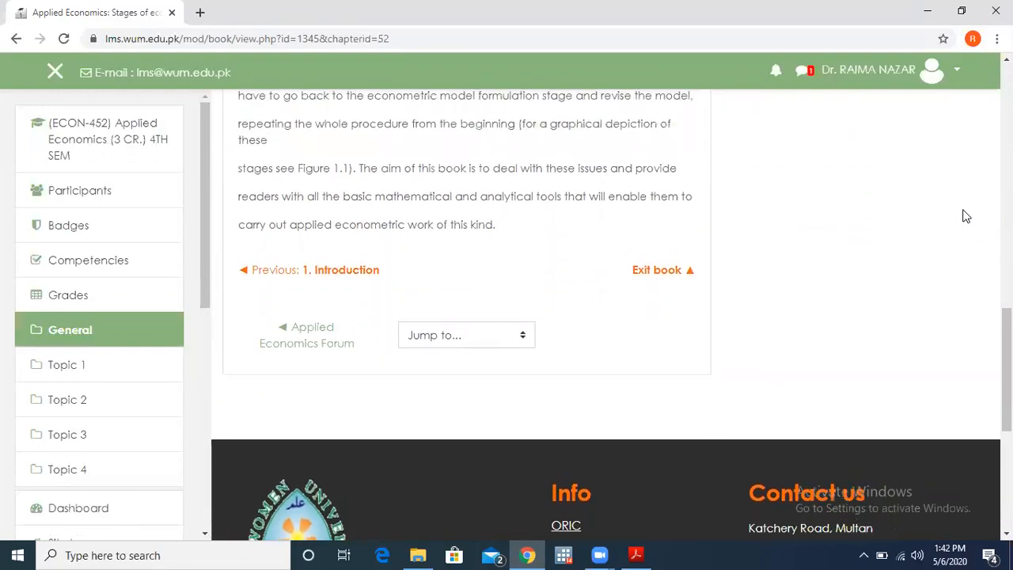
{"action": "scroll", "coordinate": [965, 216], "scroll_direction": "up", "scroll_amount": 5}
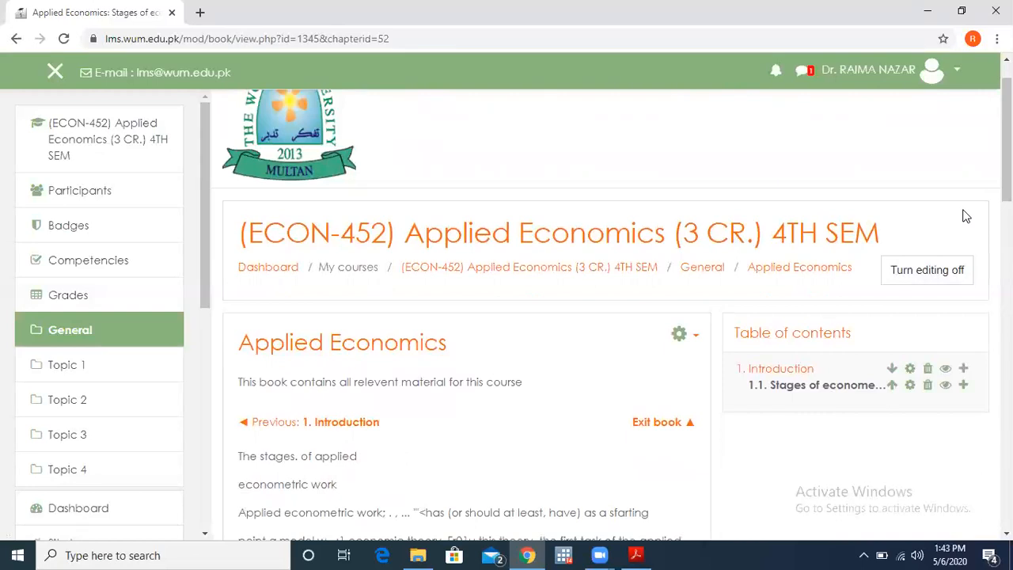
Start a new chapter after Introduction and title it "data types"
{"action": "left_click", "coordinate": [964, 370]}
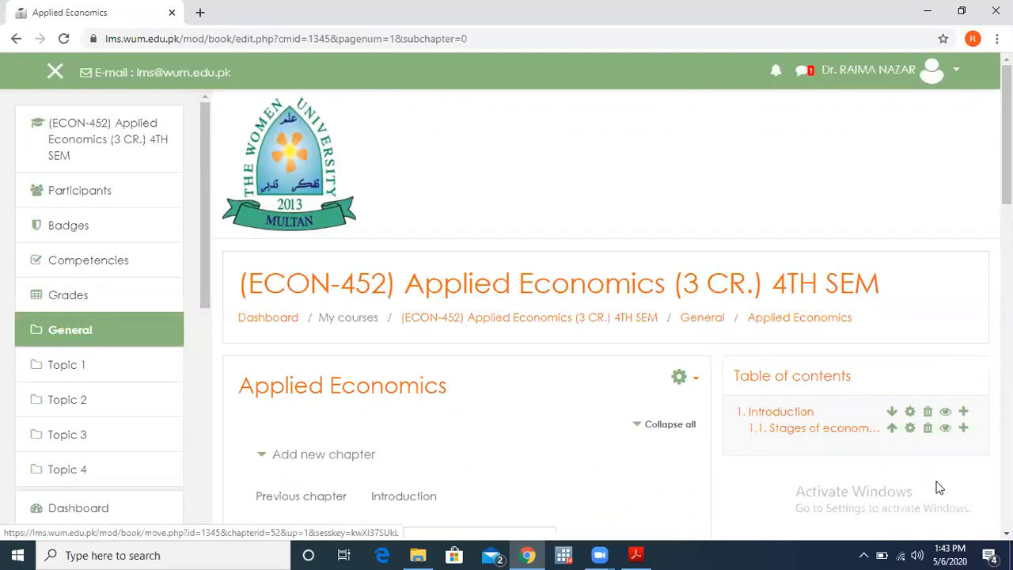
{"action": "scroll", "coordinate": [613, 317], "scroll_direction": "down", "scroll_amount": 3}
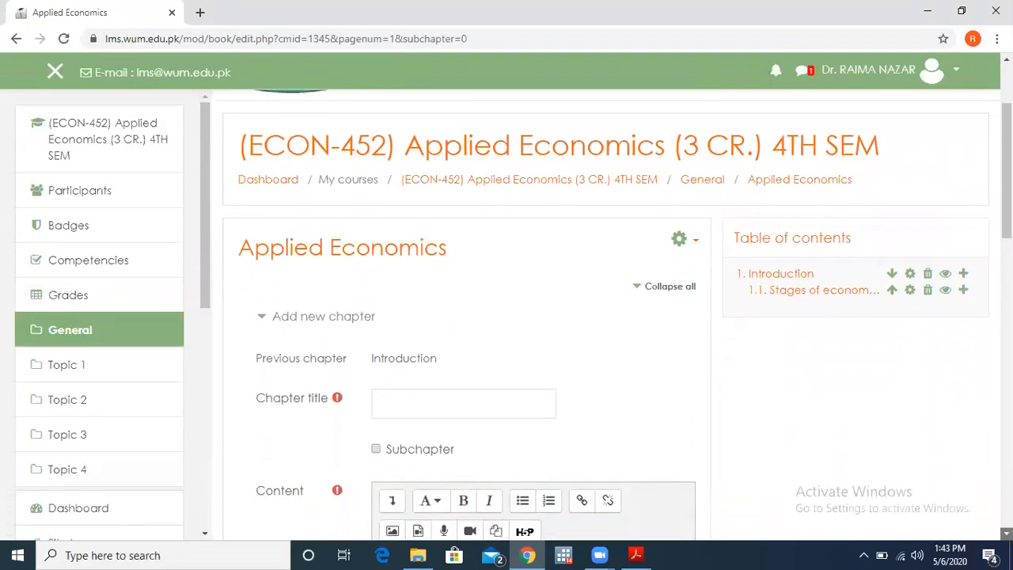
{"action": "scroll", "coordinate": [815, 428], "scroll_direction": "down", "scroll_amount": 1}
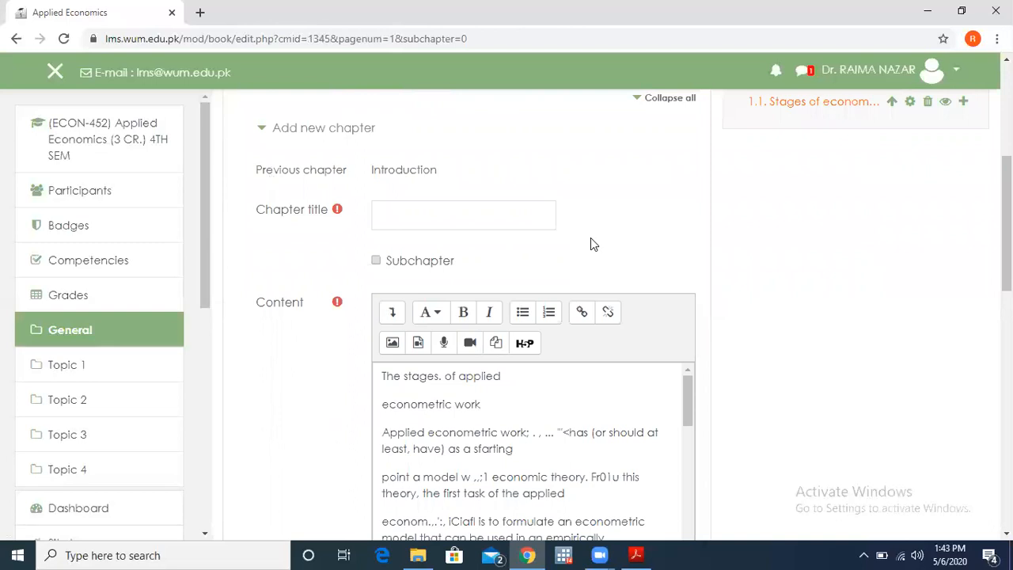
{"action": "left_click", "coordinate": [471, 210]}
{"action": "type", "text": "da"}
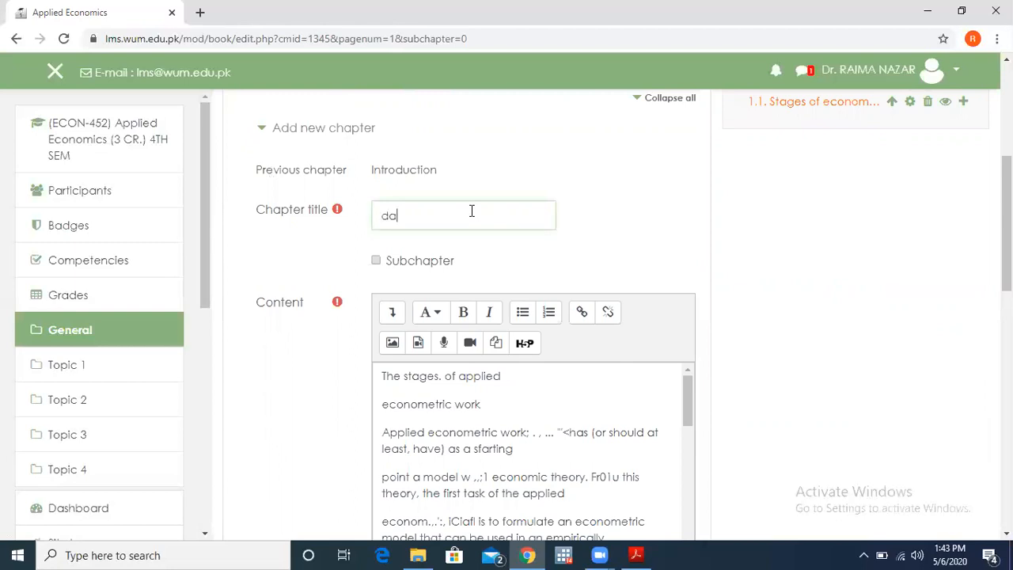
{"action": "type", "text": "ta types"}
Clear the restored draft text from the new chapter's content
{"action": "left_click_drag", "start_coordinate": [383, 376], "coordinate": [577, 459]}
{"action": "left_click_drag", "start_coordinate": [528, 141], "coordinate": [654, 264]}
{"action": "key", "text": "Delete"}
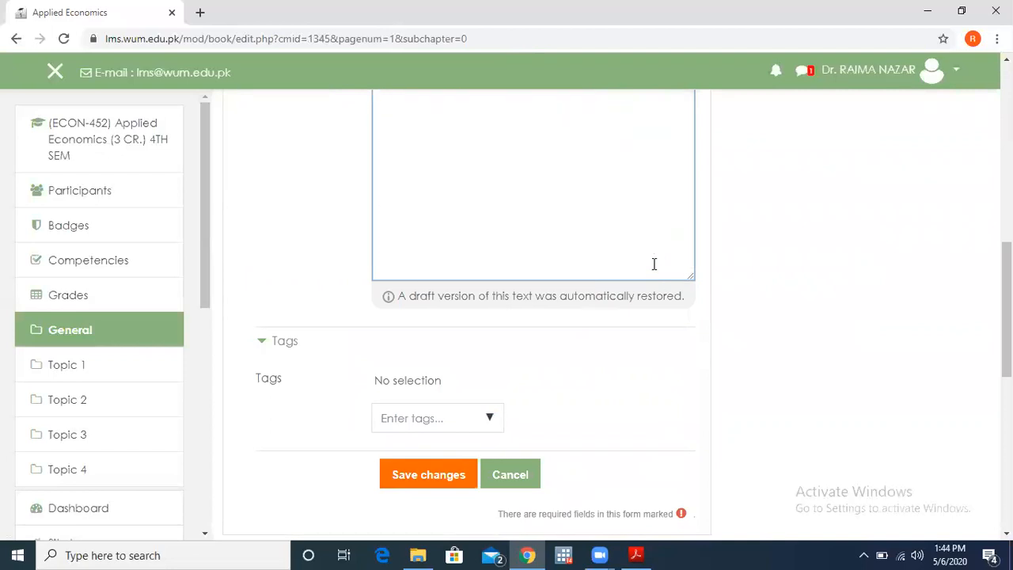
Switch to the PDF in Acrobat Reader and copy the text on page 31 from "Economic data sets come in various forms" through the time series section
{"action": "left_click", "coordinate": [635, 553]}
{"action": "scroll", "coordinate": [625, 471], "scroll_direction": "down", "scroll_amount": 5}
{"action": "scroll", "coordinate": [625, 470], "scroll_direction": "down", "scroll_amount": 15}
{"action": "scroll", "coordinate": [625, 470], "scroll_direction": "down", "scroll_amount": 10}
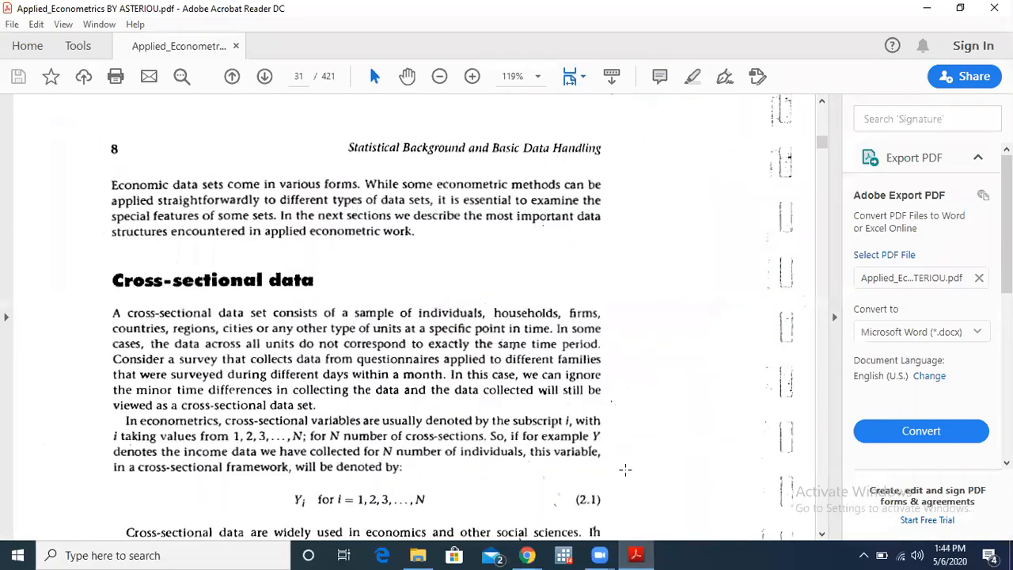
{"action": "left_click_drag", "start_coordinate": [112, 184], "coordinate": [611, 293]}
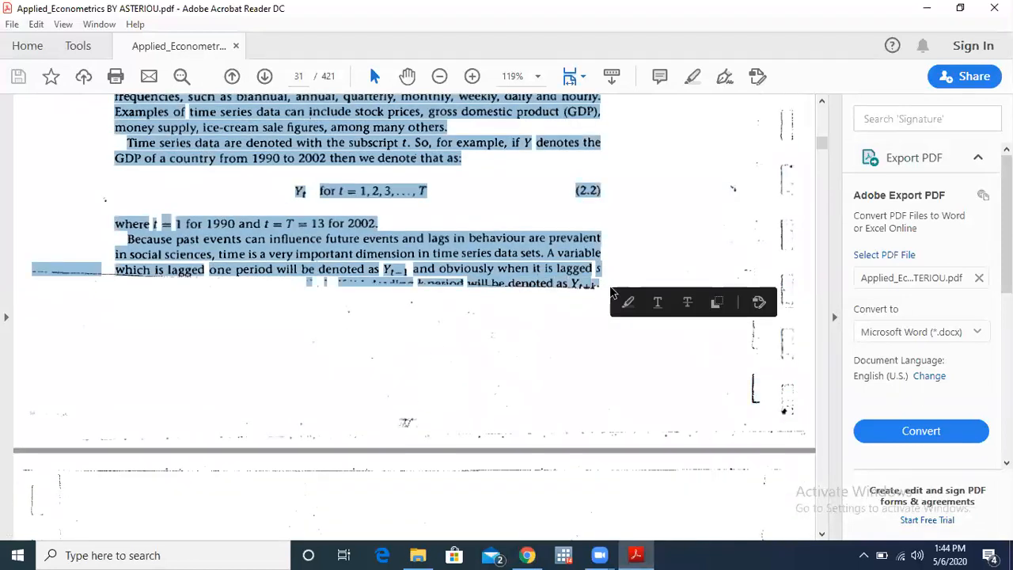
Paste the copied data sets text into the new chapter's content in Chrome and save the chapter
{"action": "left_click", "coordinate": [528, 555]}
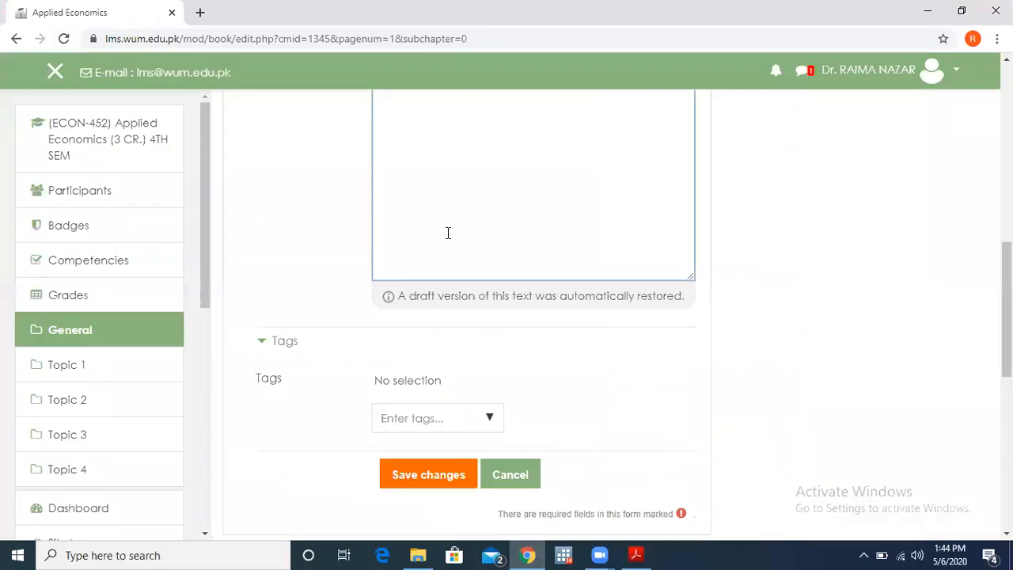
{"action": "key", "text": "ctrl+v"}
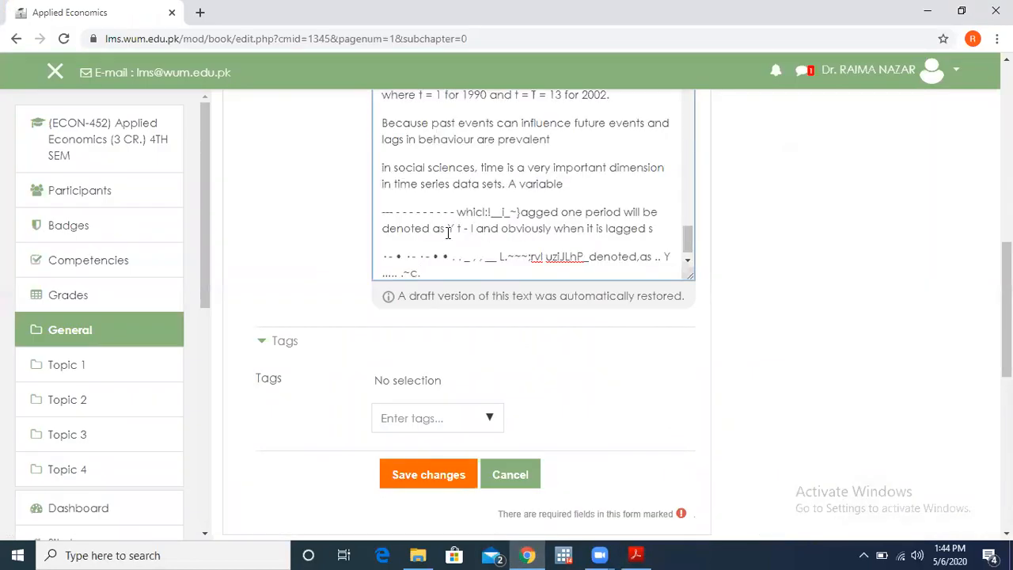
{"action": "left_click", "coordinate": [417, 466]}
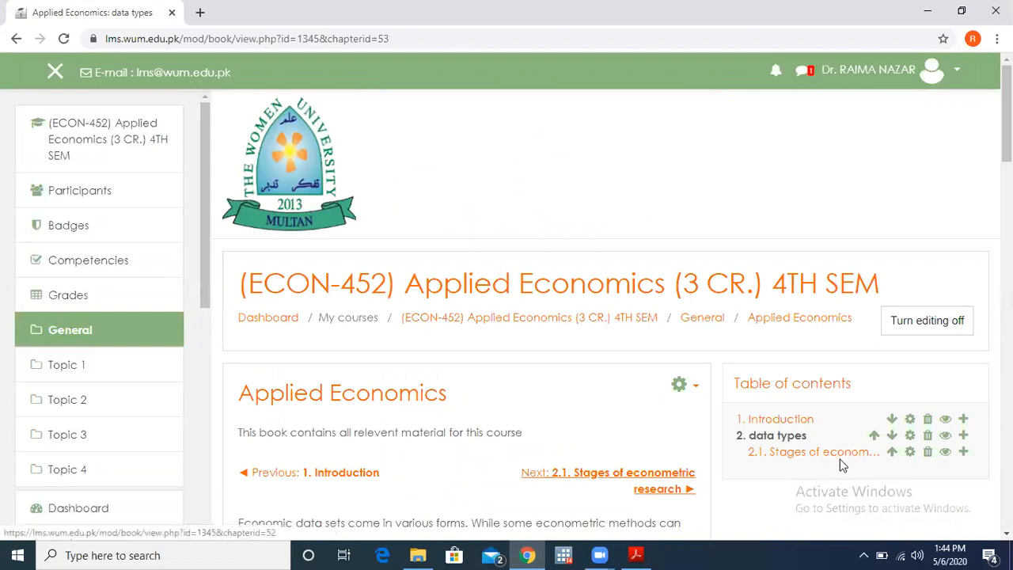
Delete the "data types" chapter together with its subchapter and dismiss the deletion notice
{"action": "left_click", "coordinate": [928, 434]}
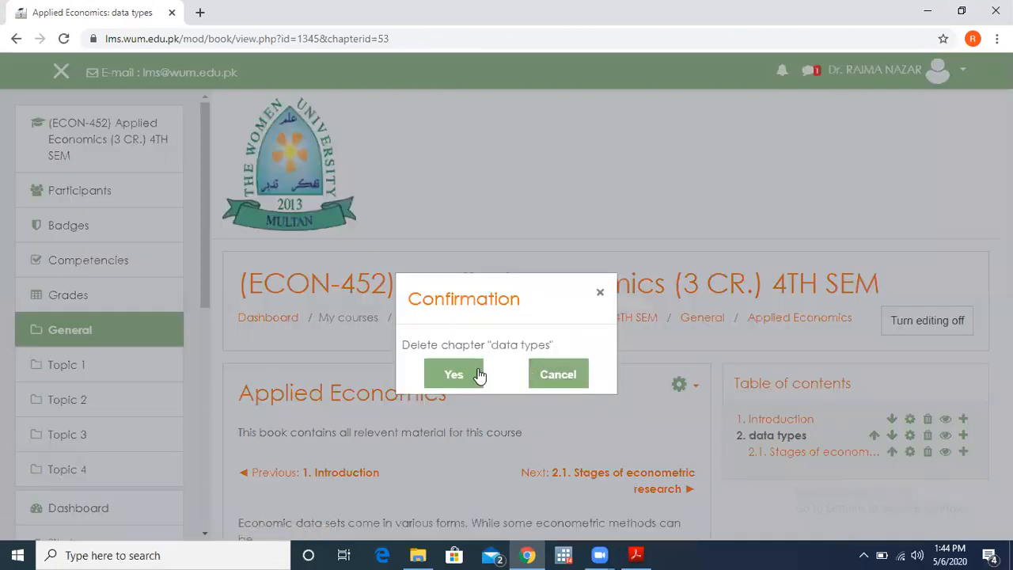
{"action": "left_click", "coordinate": [445, 380]}
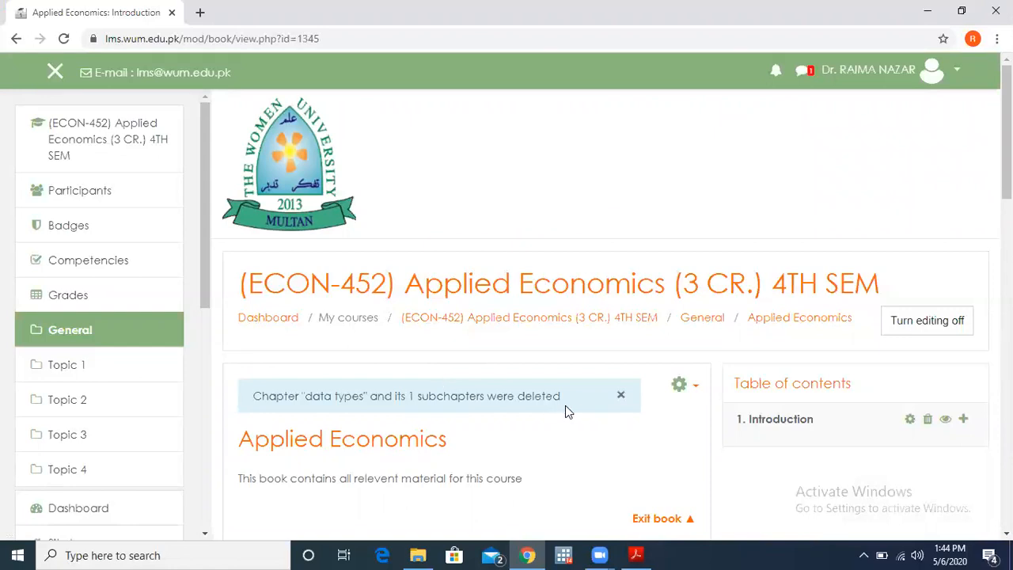
{"action": "left_click", "coordinate": [621, 397]}
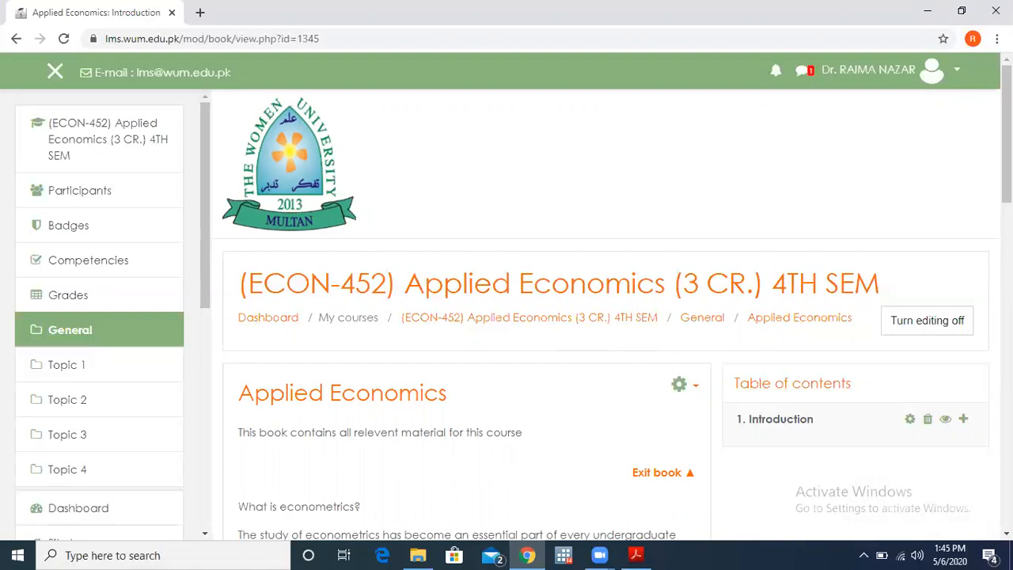
Add another chapter after Introduction and title it "data types", leaving it as a main chapter
{"action": "left_click", "coordinate": [965, 424]}
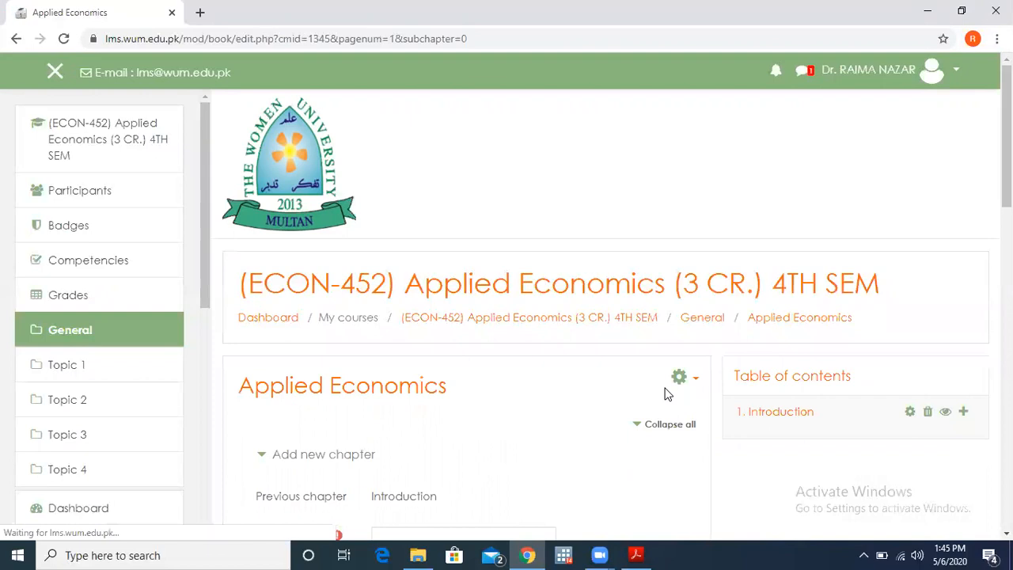
{"action": "scroll", "coordinate": [523, 362], "scroll_direction": "down", "scroll_amount": 3}
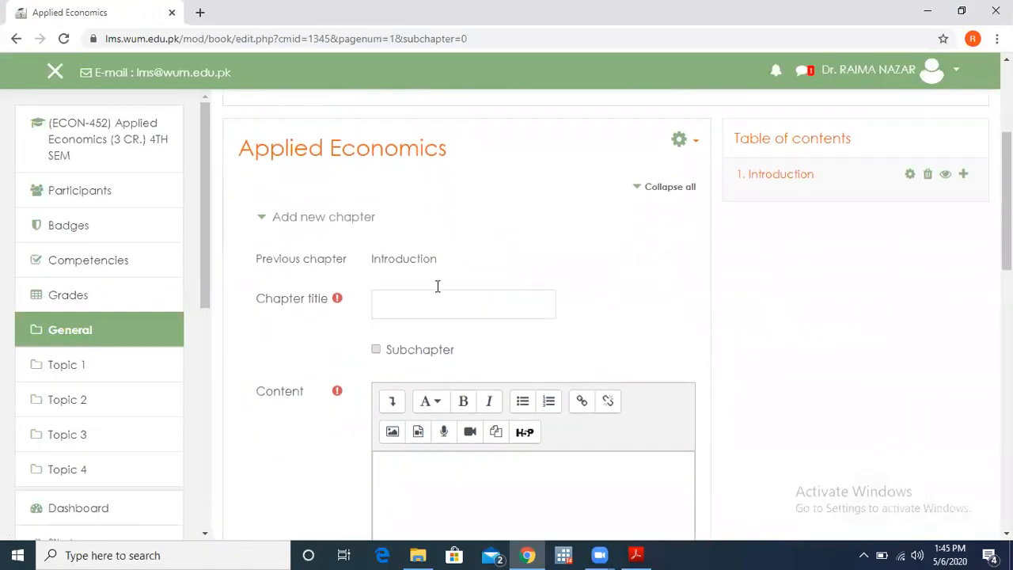
{"action": "left_click", "coordinate": [437, 305]}
{"action": "type", "text": "data"}
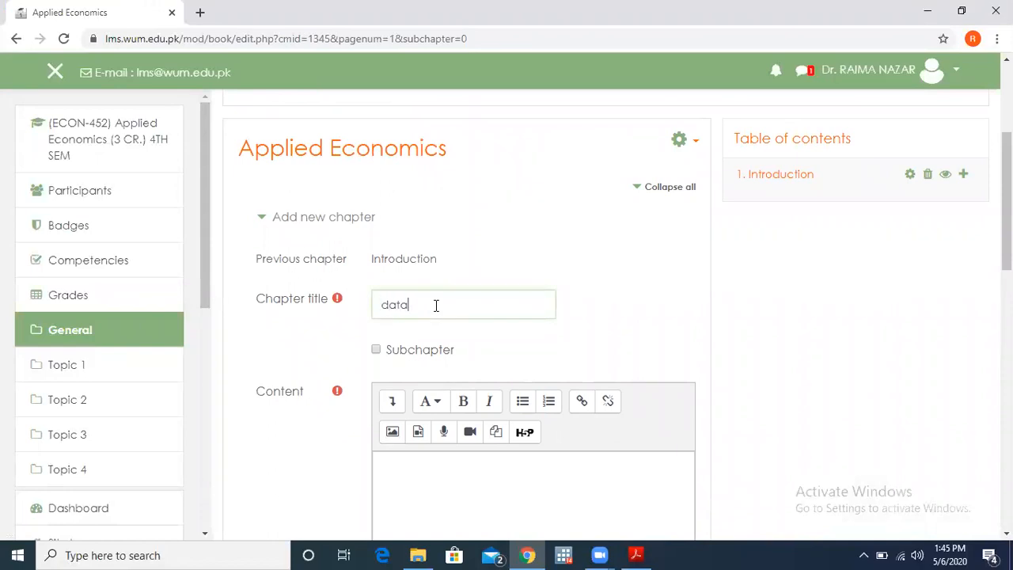
{"action": "type", "text": " types"}
Paste the copied data sets text as the "data types" chapter's content and save the changes
{"action": "left_click", "coordinate": [418, 493]}
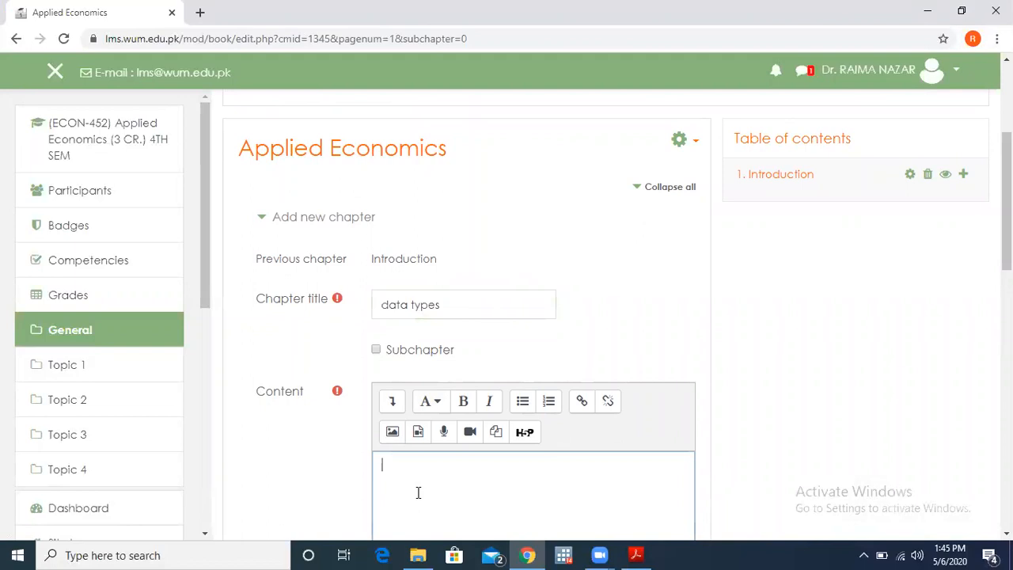
{"action": "key", "text": "ctrl+v"}
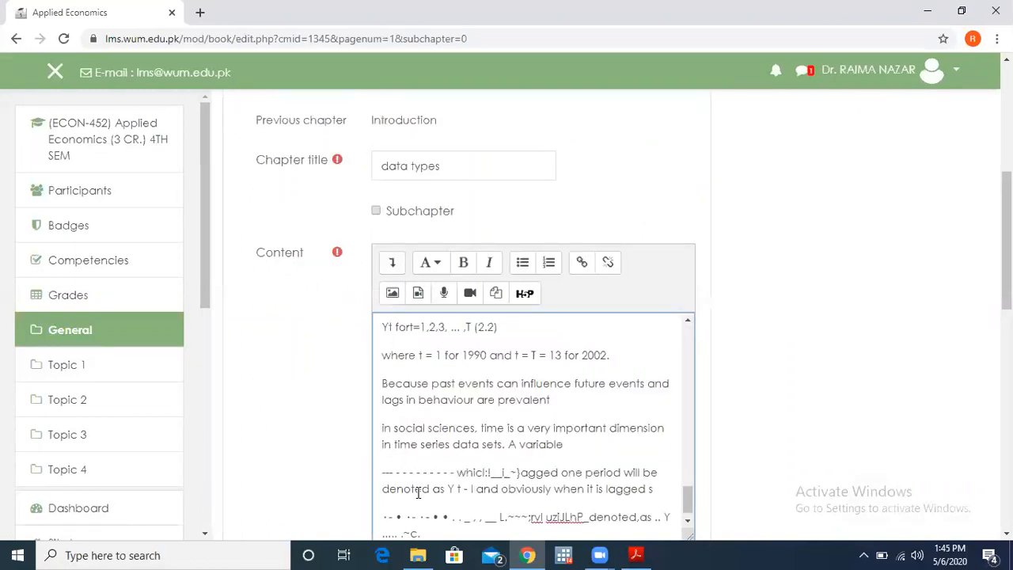
{"action": "scroll", "coordinate": [418, 492], "scroll_direction": "down", "scroll_amount": 10}
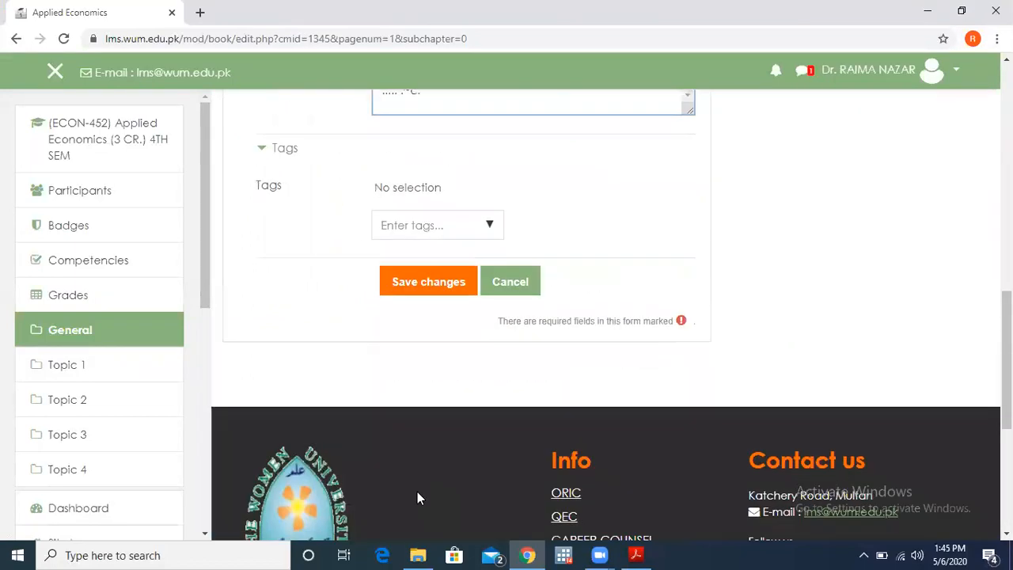
{"action": "left_click", "coordinate": [421, 295]}
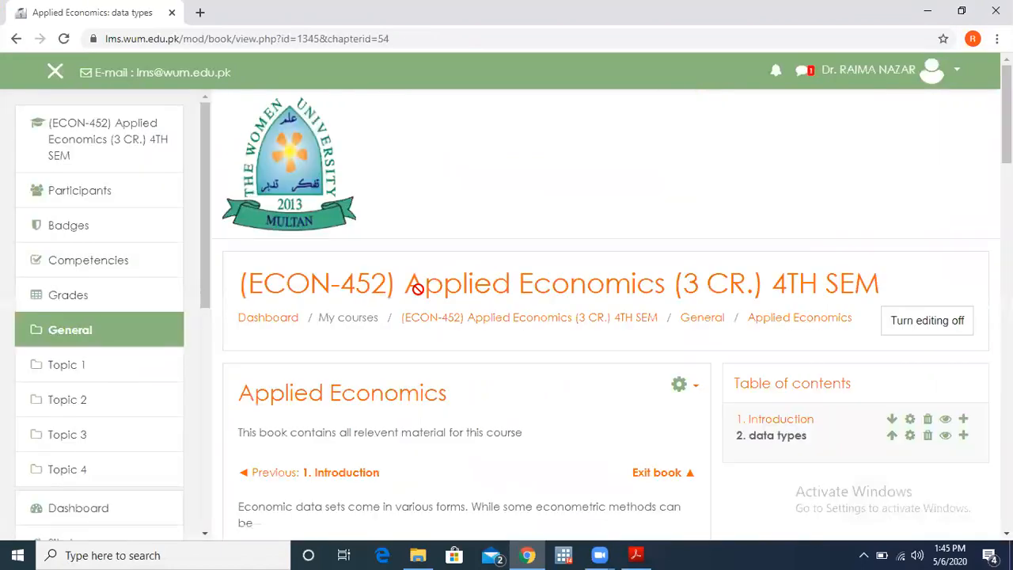
Start a new chapter after Introduction, mark it as a subchapter, title it "data types" and place the cursor in its content
{"action": "left_click", "coordinate": [964, 420]}
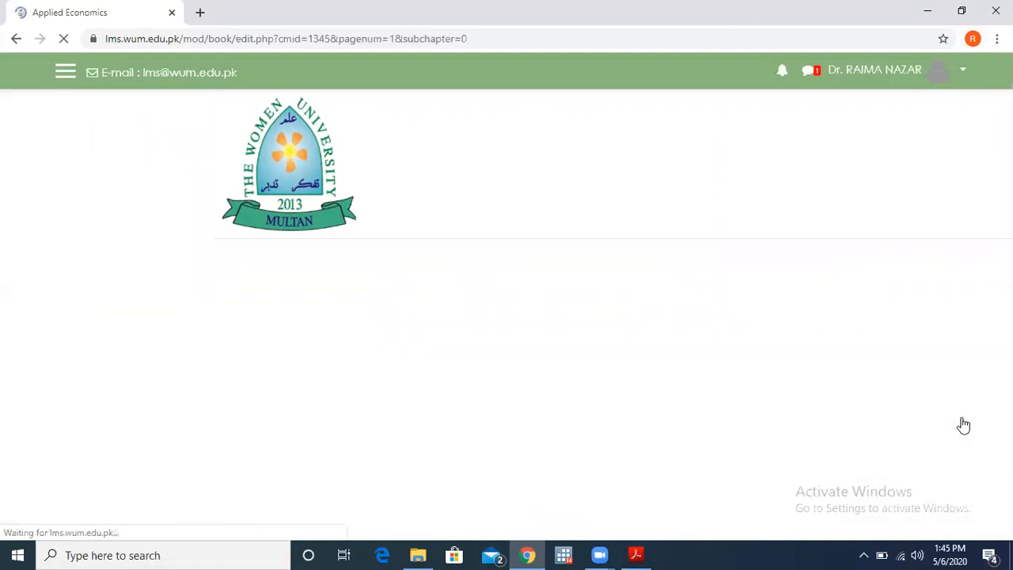
{"action": "scroll", "coordinate": [479, 430], "scroll_direction": "down", "scroll_amount": 3}
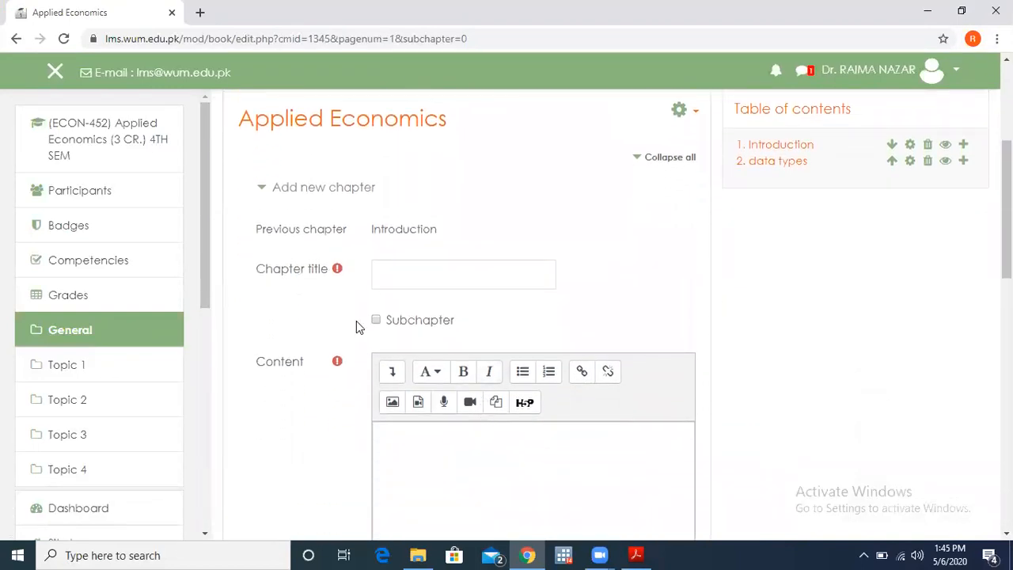
{"action": "left_click", "coordinate": [376, 320]}
{"action": "left_click", "coordinate": [400, 267]}
{"action": "type", "text": "data types"}
{"action": "left_click", "coordinate": [418, 440]}
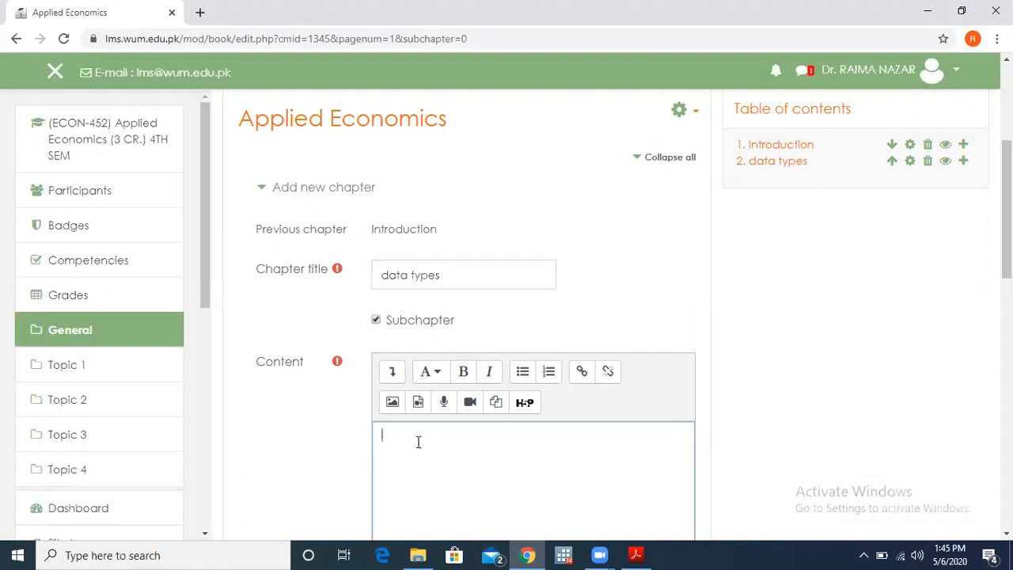
Paste the copied data sets text as the "data types" subchapter's content and save the changes
{"action": "key", "text": "ctrl+v"}
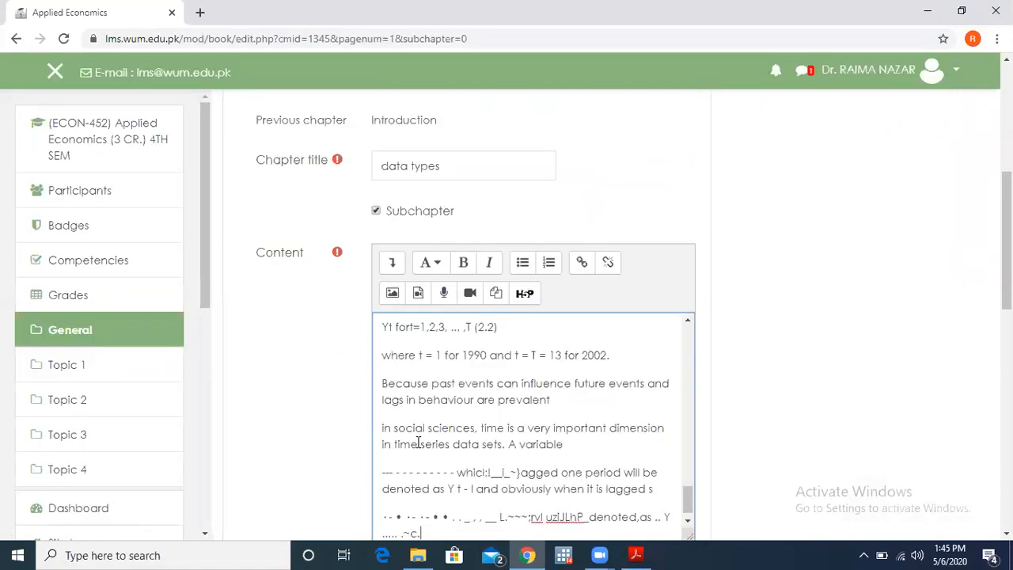
{"action": "scroll", "coordinate": [418, 442], "scroll_direction": "down", "scroll_amount": 5}
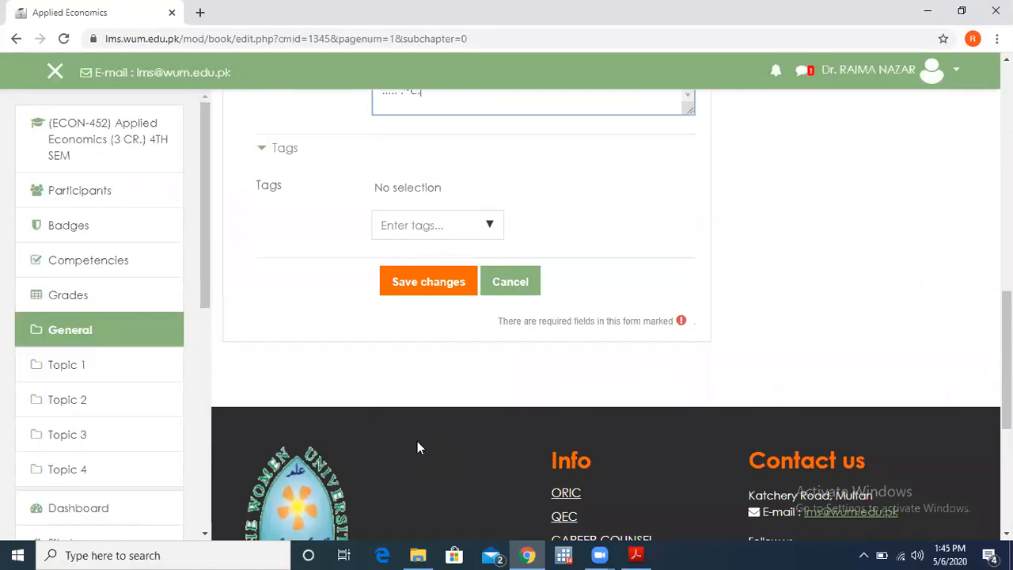
{"action": "left_click", "coordinate": [427, 283]}
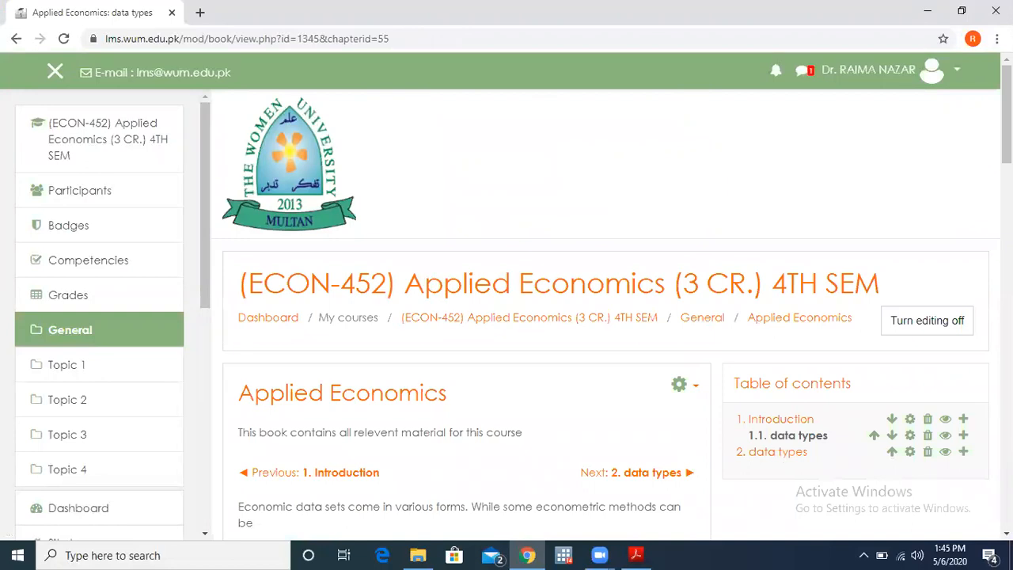
Review the saved subchapter, and view the main "data types" chapter and the Introduction chapter from the table of contents
{"action": "scroll", "coordinate": [879, 459], "scroll_direction": "down", "scroll_amount": 2}
{"action": "scroll", "coordinate": [613, 304], "scroll_direction": "down", "scroll_amount": 3}
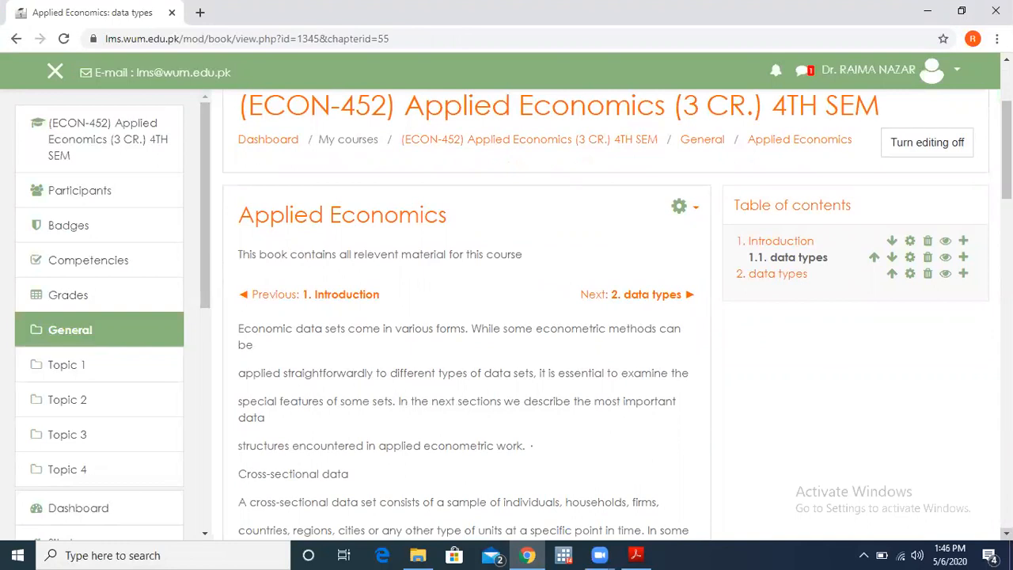
{"action": "left_click", "coordinate": [775, 275]}
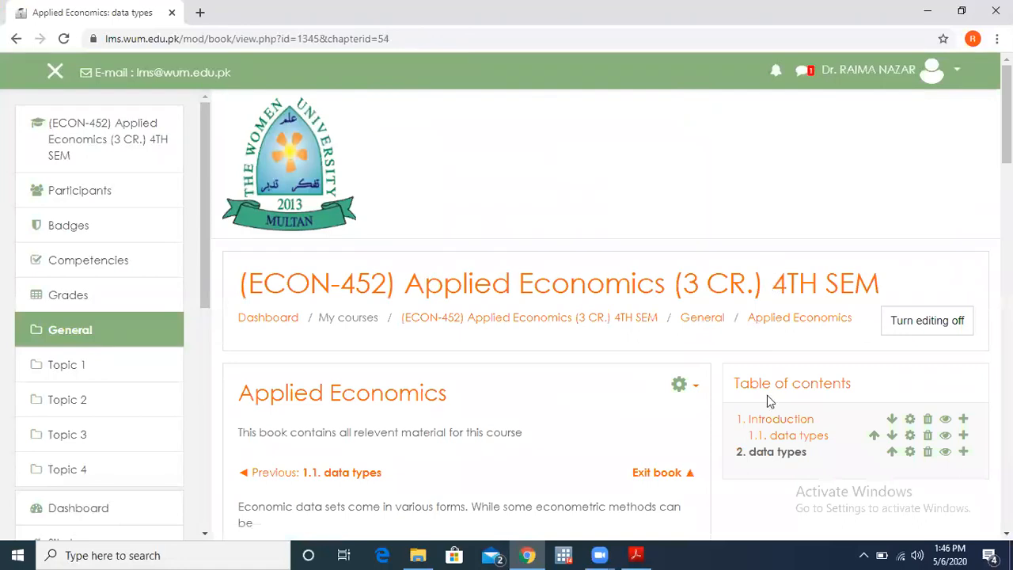
{"action": "left_click", "coordinate": [767, 424]}
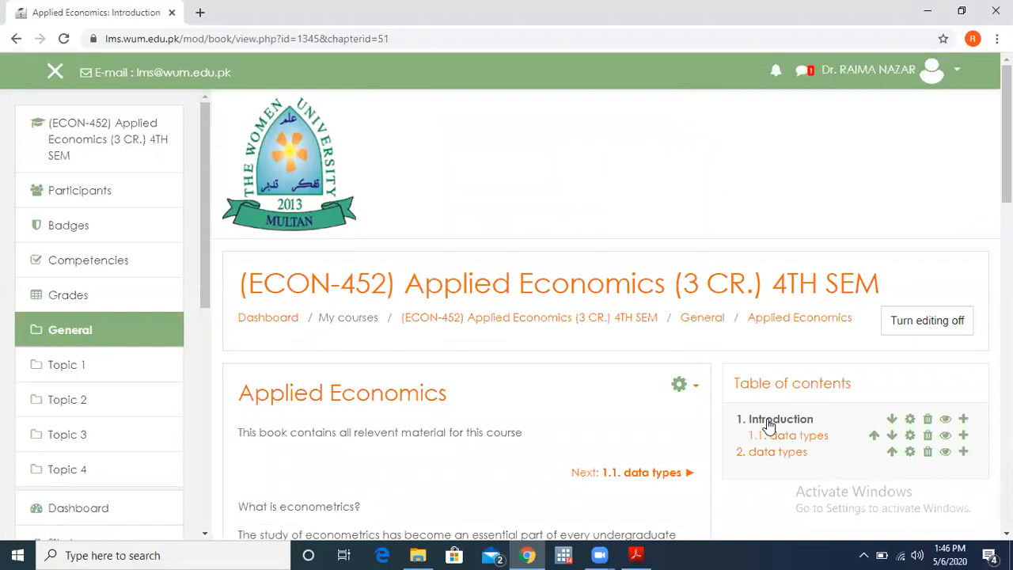
Hide the main "data types" chapter, and toggle the "data types" subchapter under Introduction to hidden and back to visible
{"action": "left_click", "coordinate": [946, 453]}
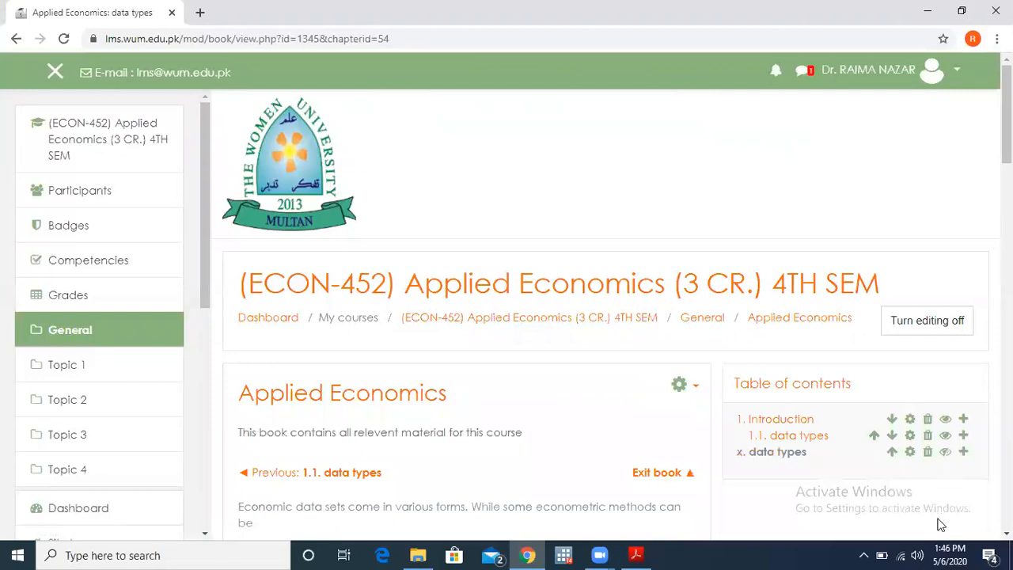
{"action": "left_click", "coordinate": [946, 437]}
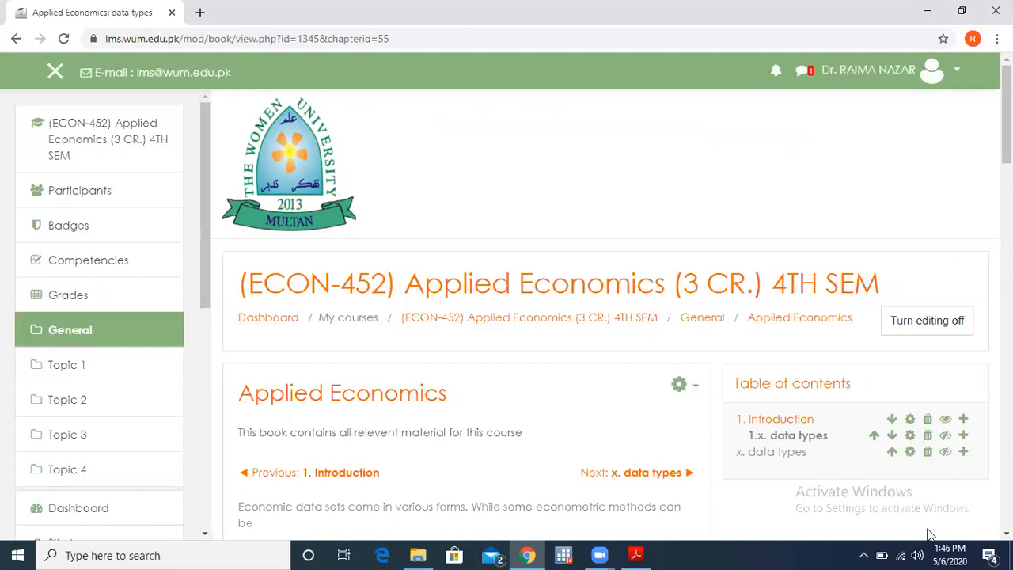
{"action": "right_click", "coordinate": [947, 440]}
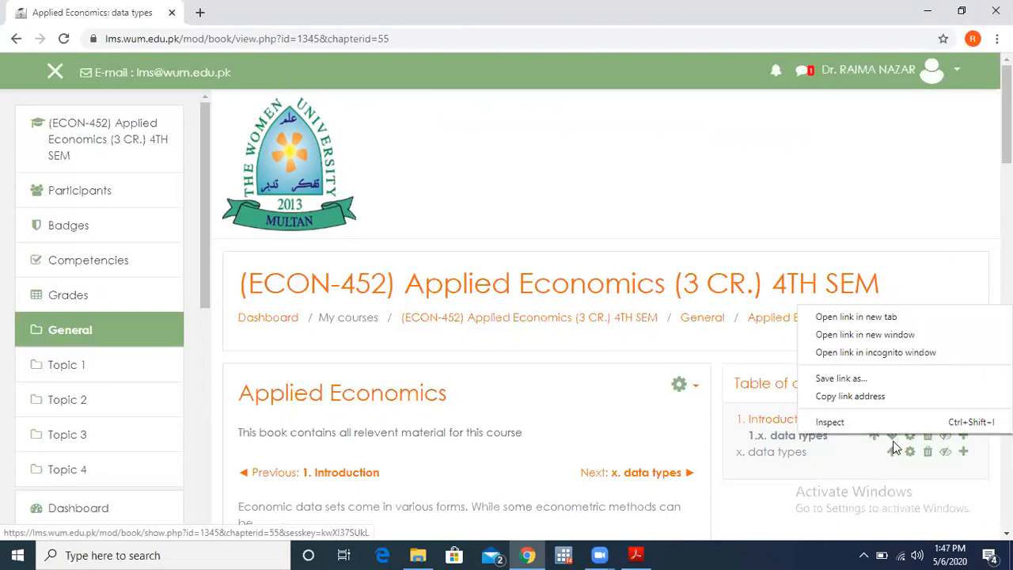
{"action": "left_click", "coordinate": [845, 507]}
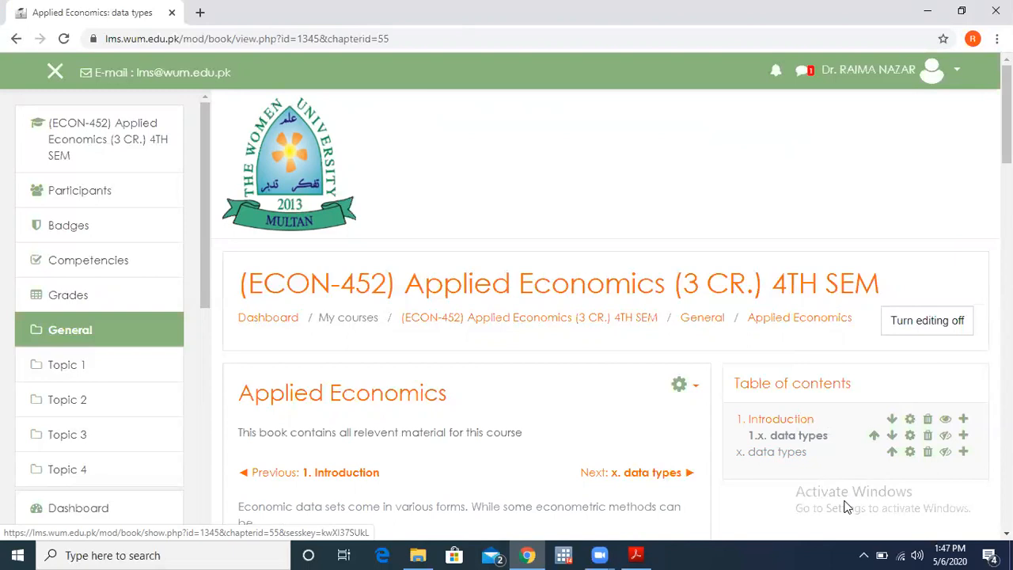
{"action": "left_click", "coordinate": [946, 438]}
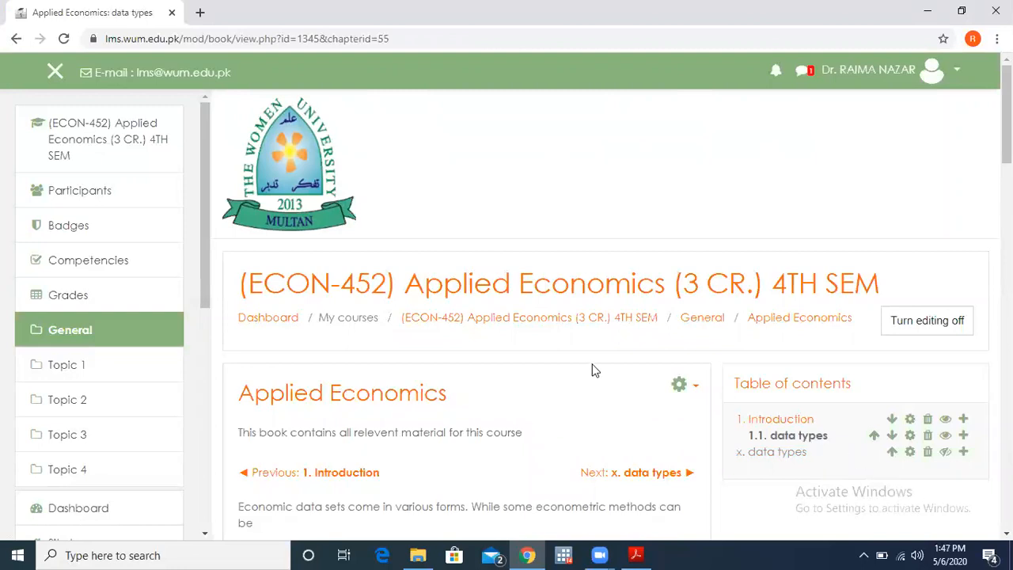
Return to the Applied Economics course page and start adding a Page resource to its General section
{"action": "left_click", "coordinate": [89, 127]}
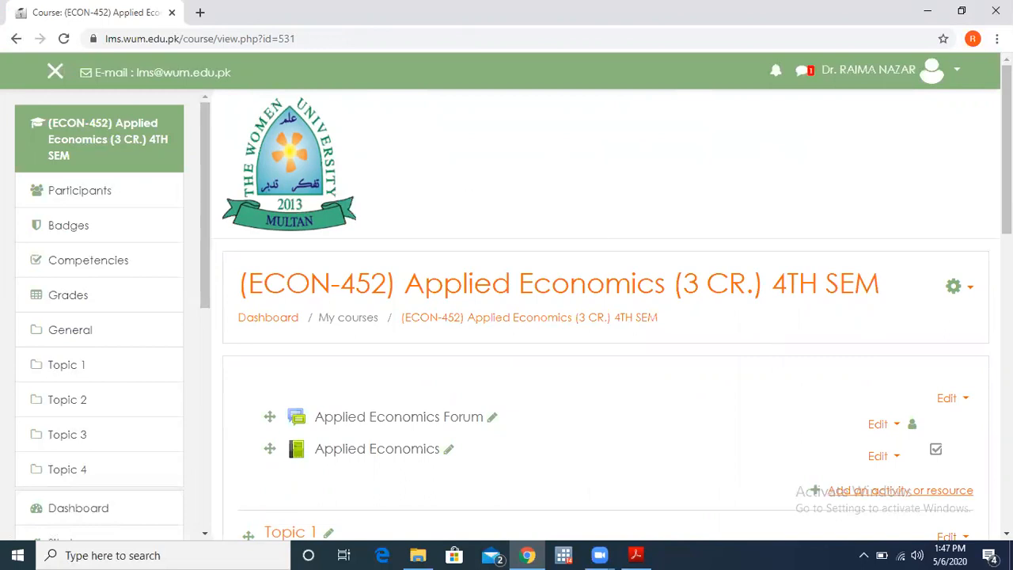
{"action": "scroll", "coordinate": [605, 317], "scroll_direction": "down", "scroll_amount": 1}
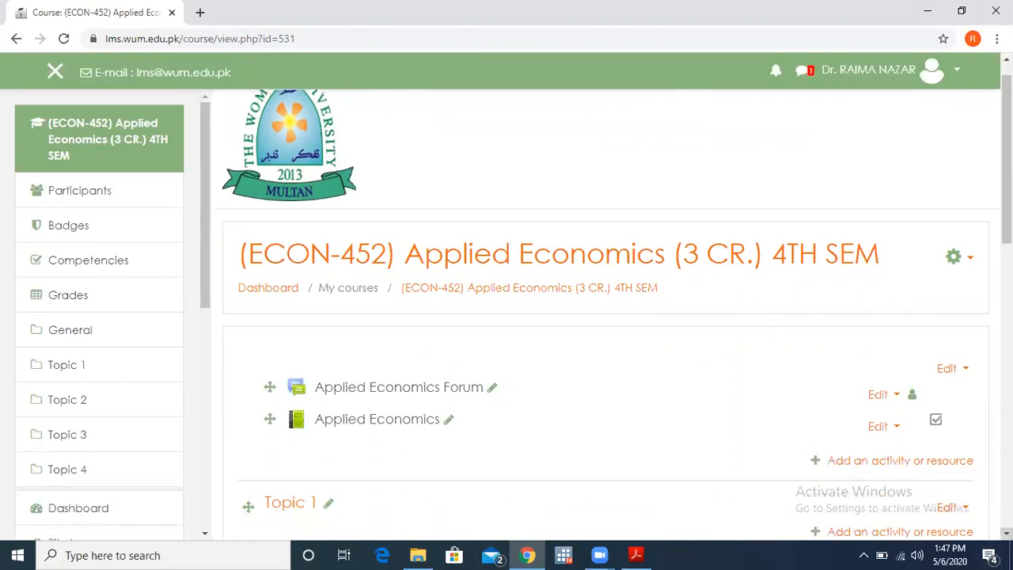
{"action": "scroll", "coordinate": [606, 316], "scroll_direction": "down", "scroll_amount": 2}
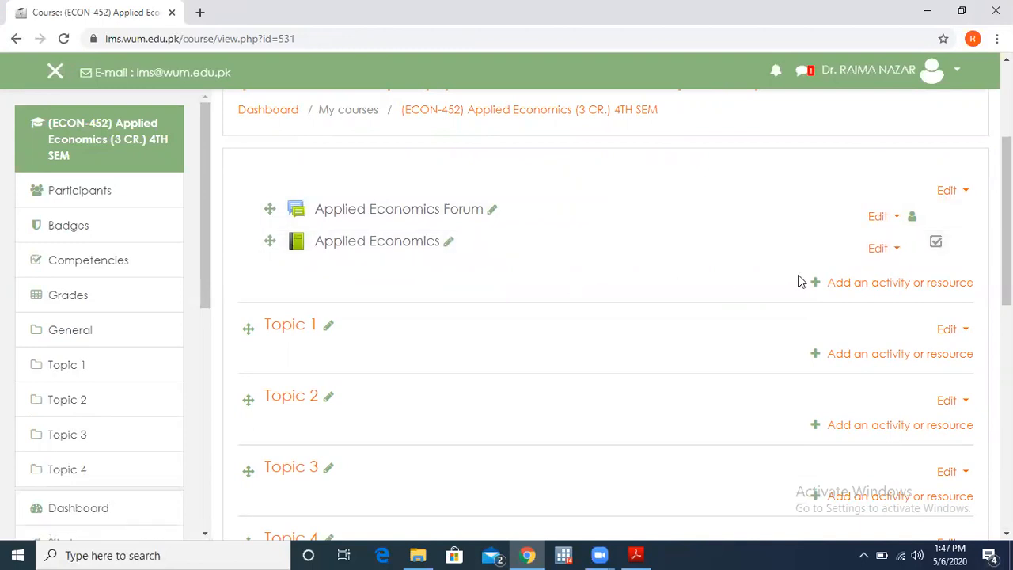
{"action": "left_click", "coordinate": [856, 290]}
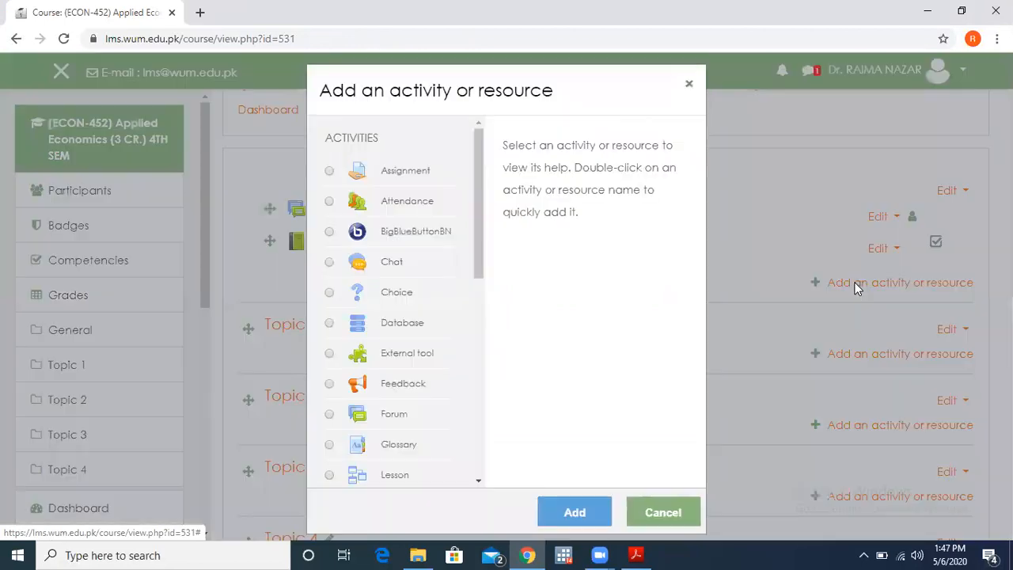
{"action": "left_click", "coordinate": [478, 482]}
{"action": "left_click_drag", "start_coordinate": [478, 483], "coordinate": [478, 483]}
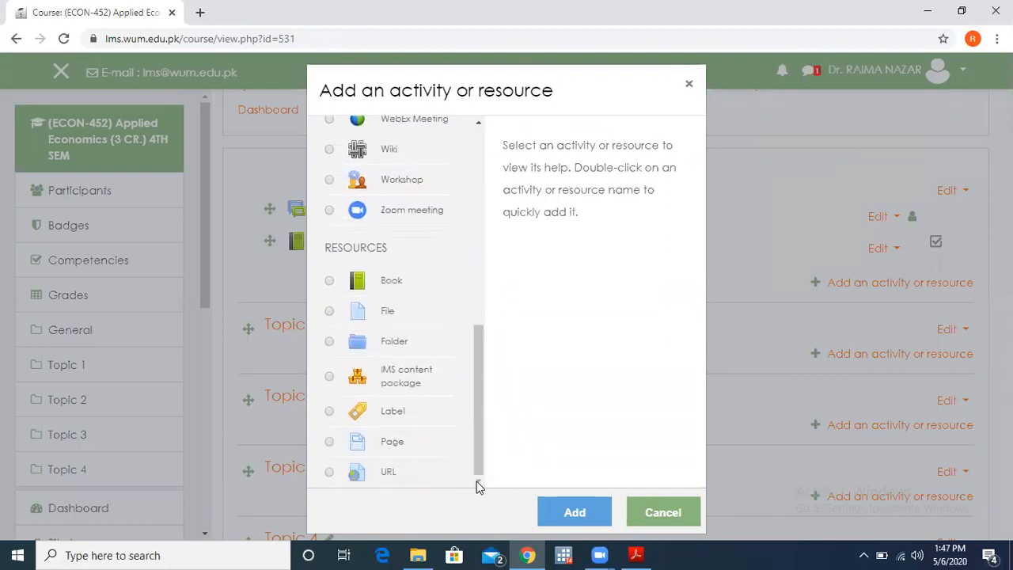
{"action": "left_click", "coordinate": [396, 451]}
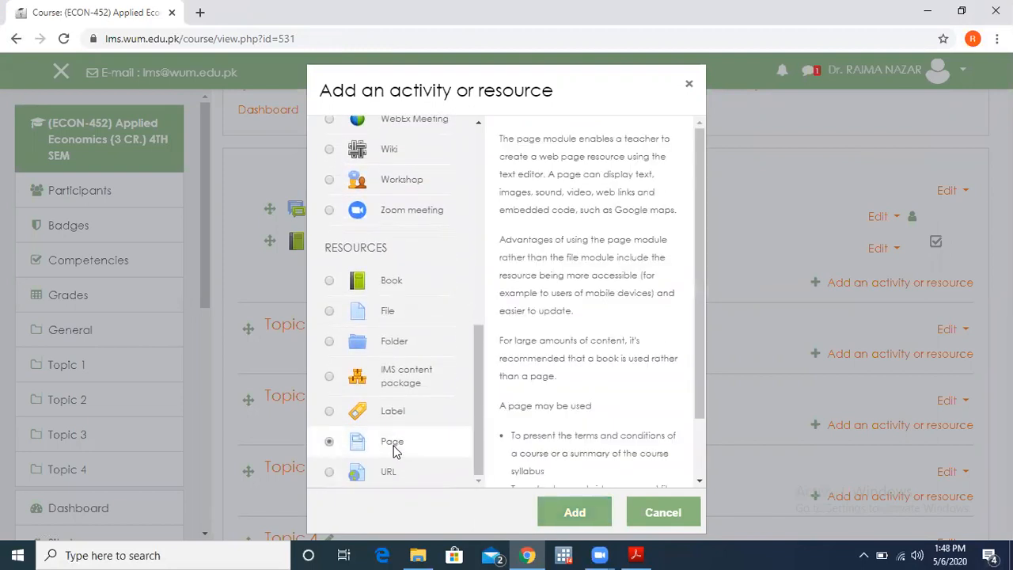
{"action": "left_click", "coordinate": [575, 515]}
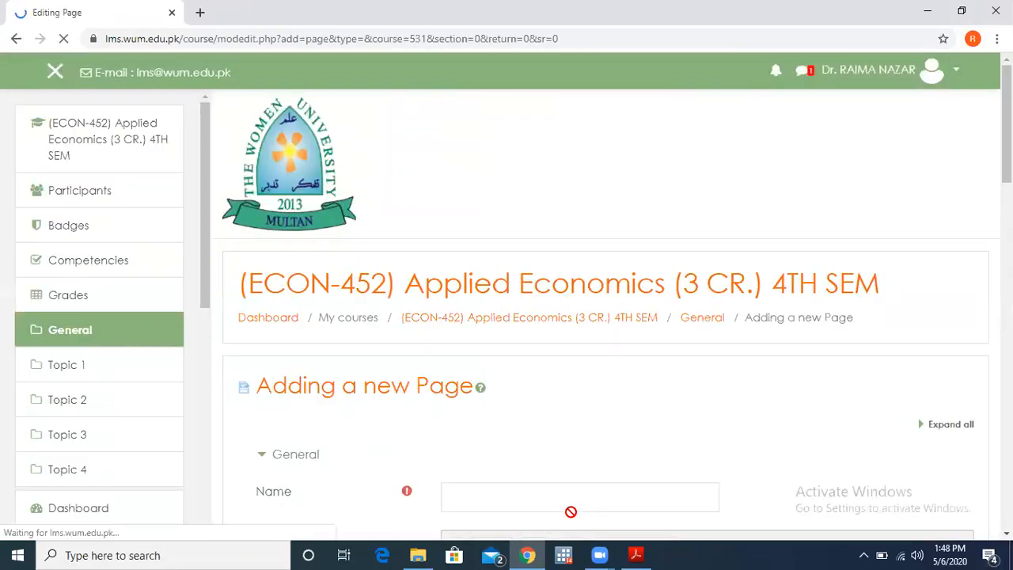
Name the new page "Applied economics course outline"
{"action": "scroll", "coordinate": [609, 316], "scroll_direction": "down", "scroll_amount": 3}
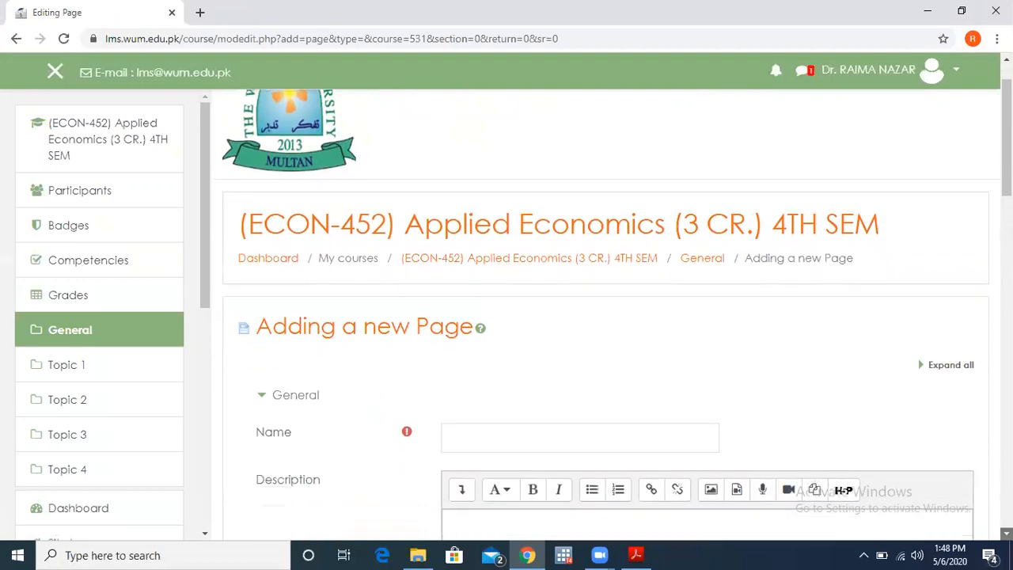
{"action": "scroll", "coordinate": [887, 388], "scroll_direction": "down", "scroll_amount": 1}
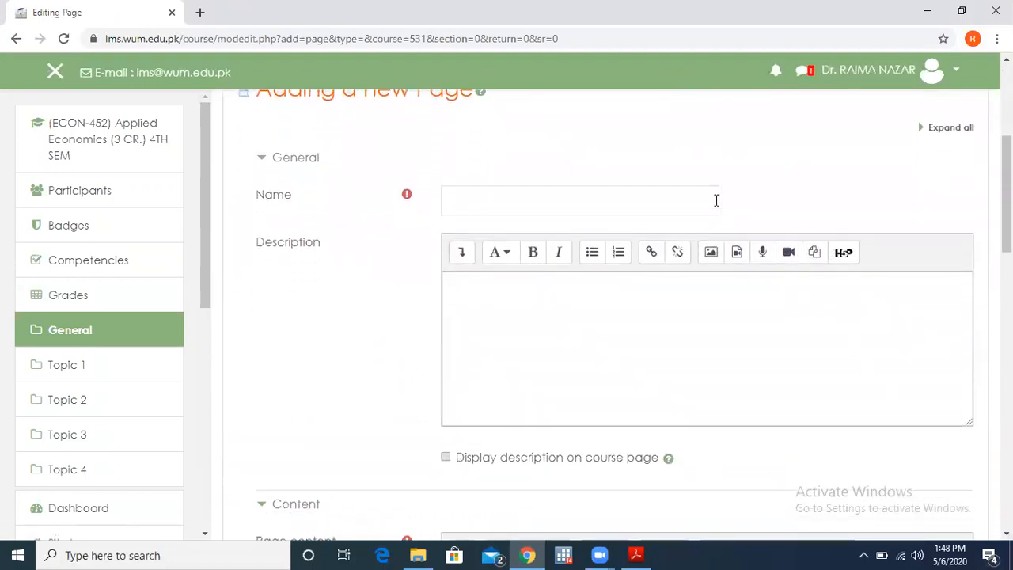
{"action": "left_click", "coordinate": [666, 203]}
{"action": "type", "text": "Applied eco"}
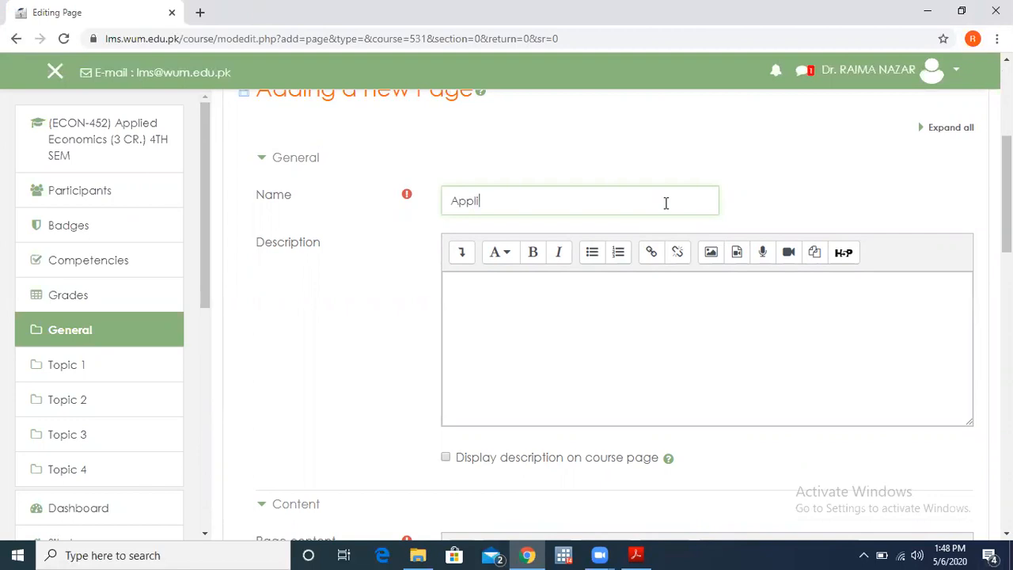
{"action": "type", "text": "nomics co"}
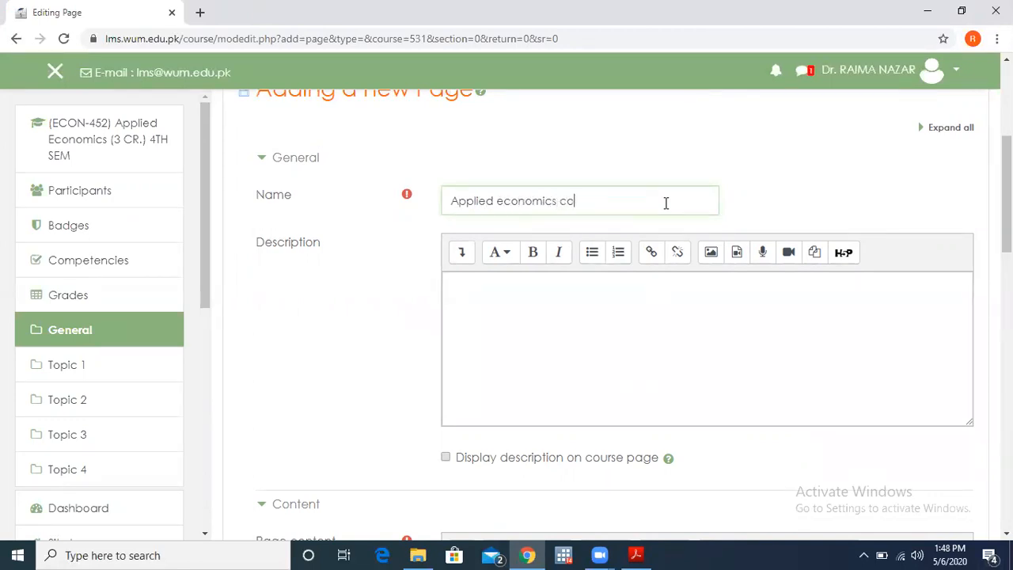
{"action": "type", "text": "urse:outline"}
Enter "This document contains all course contents." as the page's description and place the cursor in the page content
{"action": "left_click", "coordinate": [647, 298]}
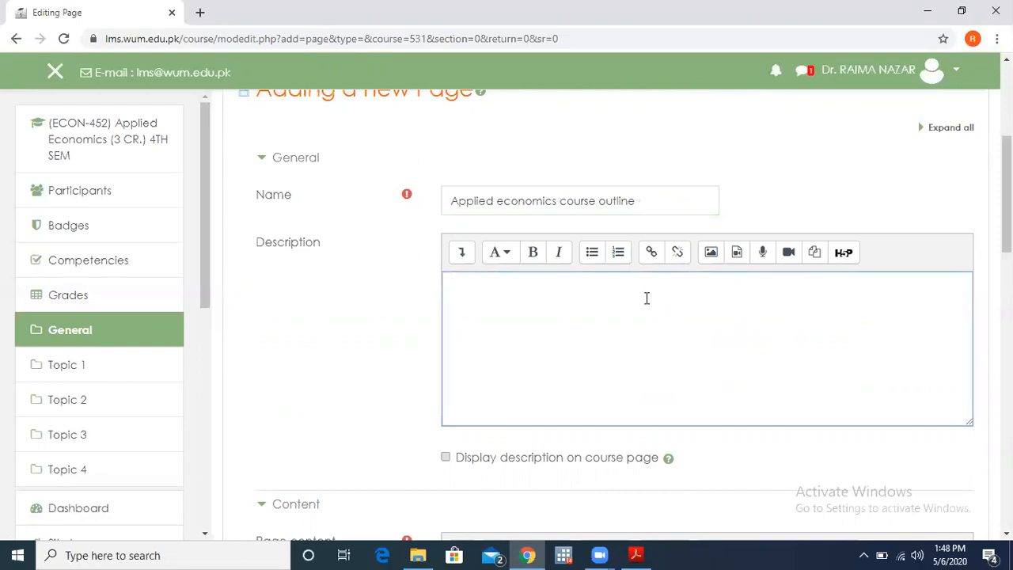
{"action": "type", "text": "This document contai"}
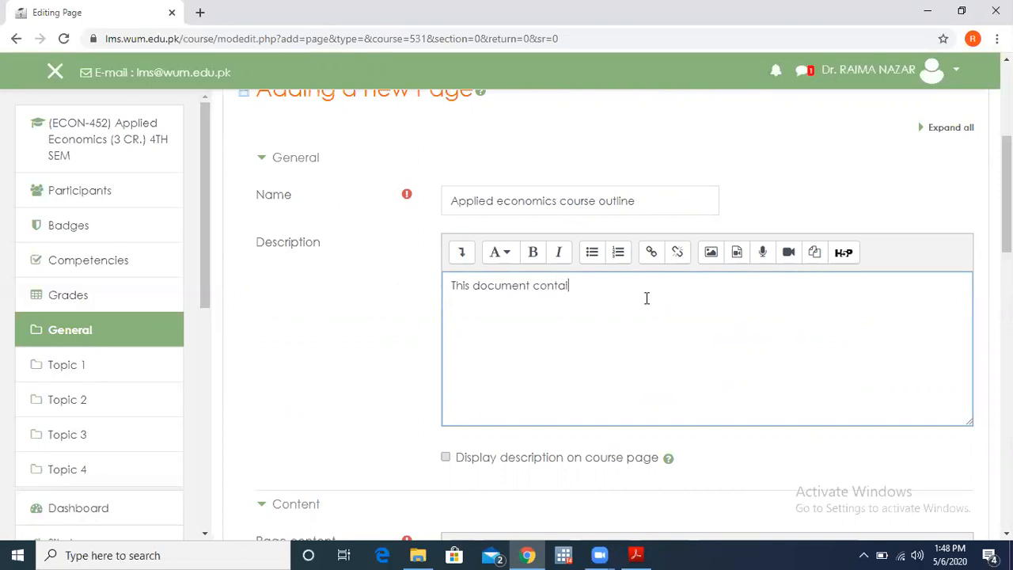
{"action": "type", "text": "ns all"}
{"action": "type", "text": "course contents."}
{"action": "scroll", "coordinate": [626, 316], "scroll_direction": "down", "scroll_amount": 3}
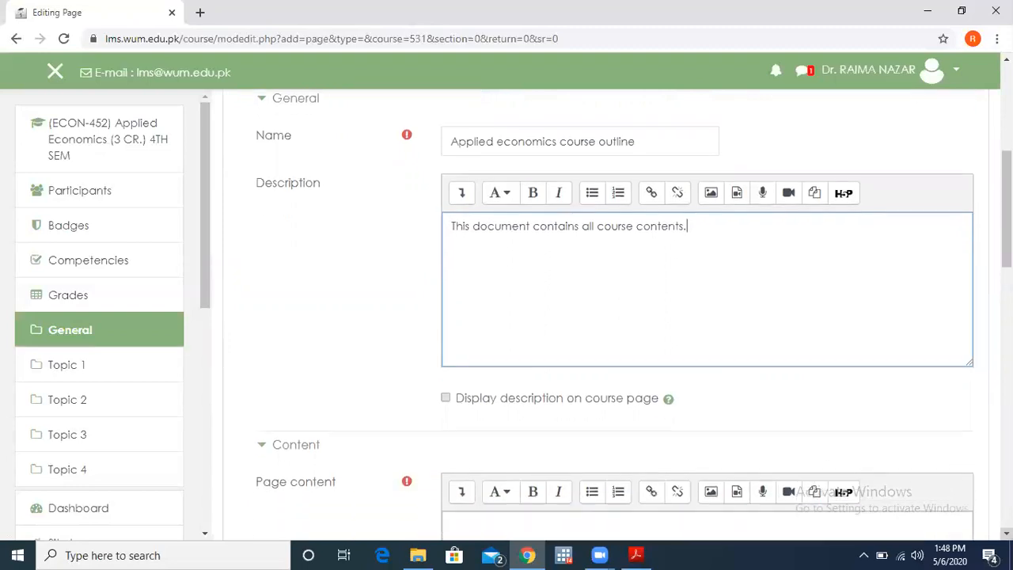
{"action": "scroll", "coordinate": [776, 287], "scroll_direction": "down", "scroll_amount": 2}
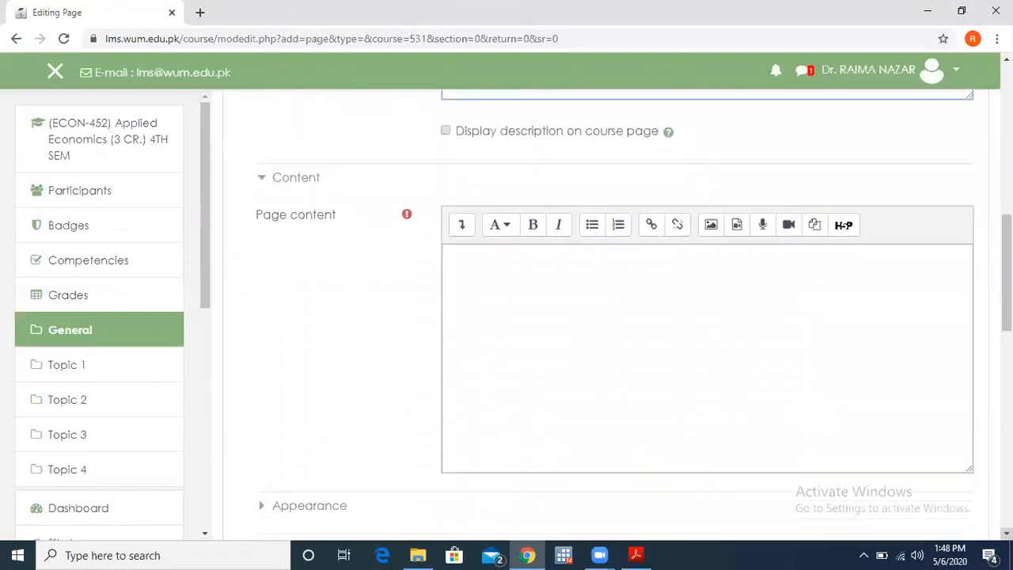
{"action": "left_click", "coordinate": [618, 186]}
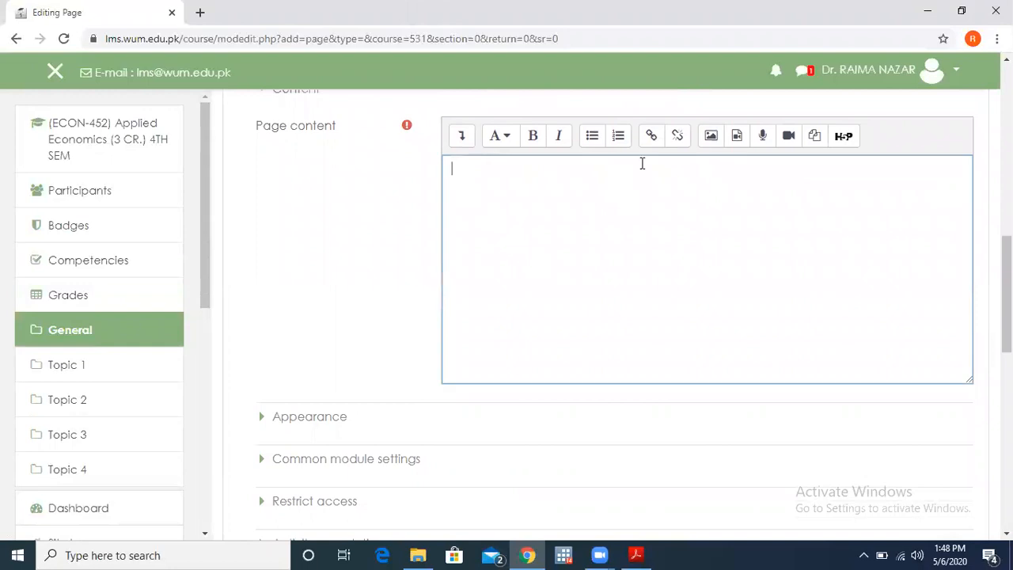
Switch to File Explorer and open the "wum outline material" folder on Local Disk (E:)
{"action": "left_click", "coordinate": [932, 11]}
{"action": "left_click", "coordinate": [928, 9]}
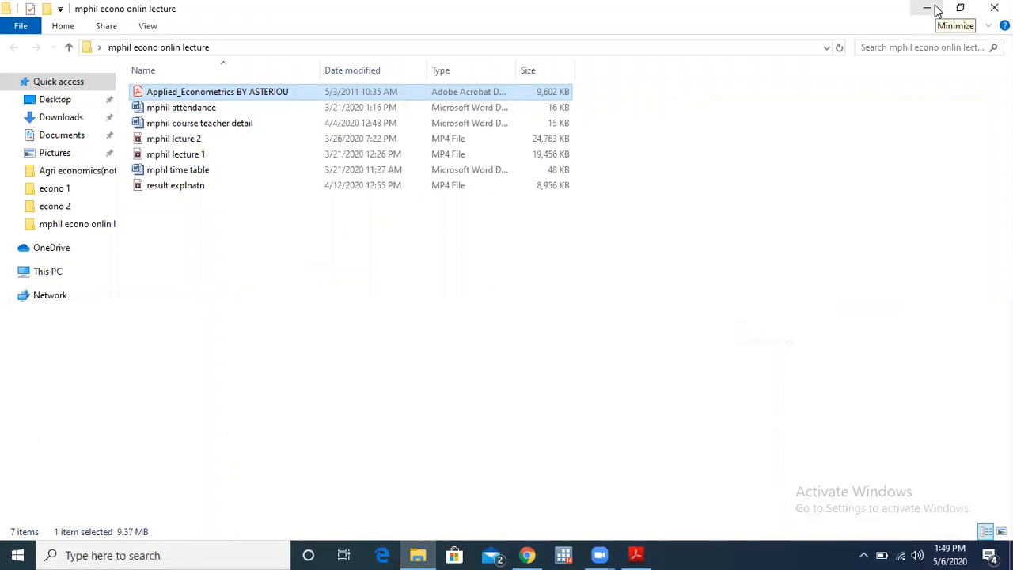
{"action": "left_click", "coordinate": [928, 9]}
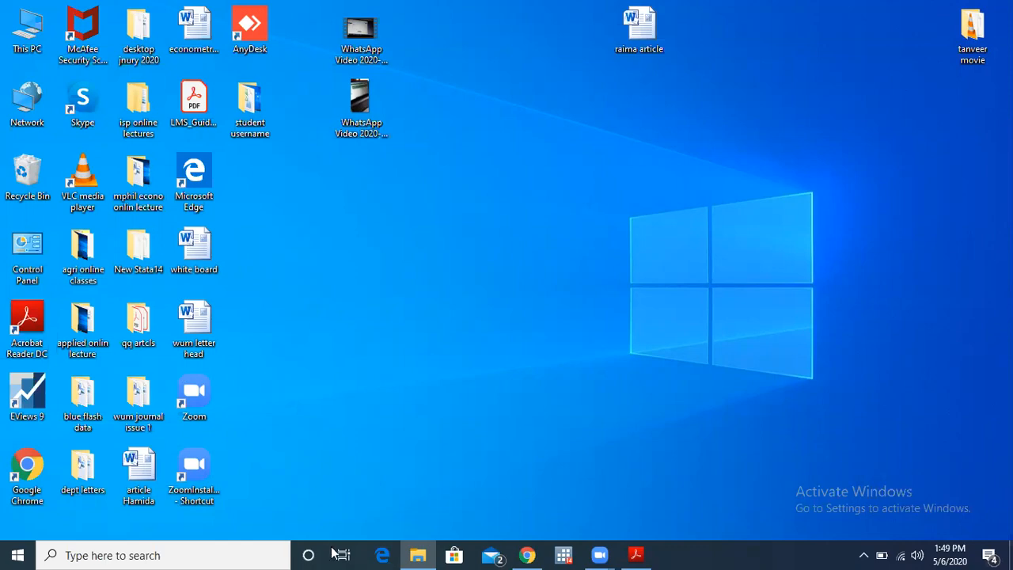
{"action": "left_click", "coordinate": [418, 554]}
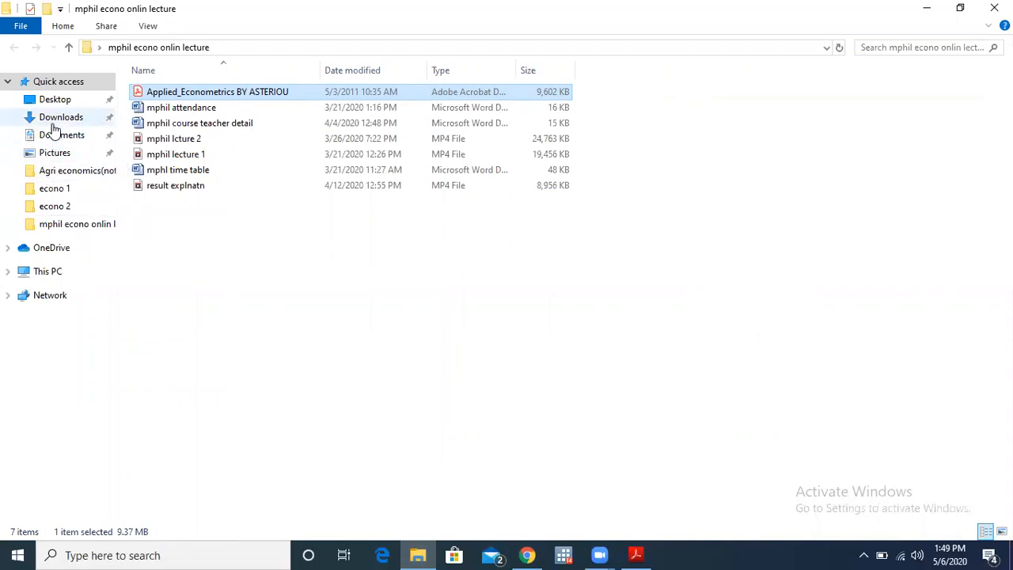
{"action": "left_click", "coordinate": [55, 100]}
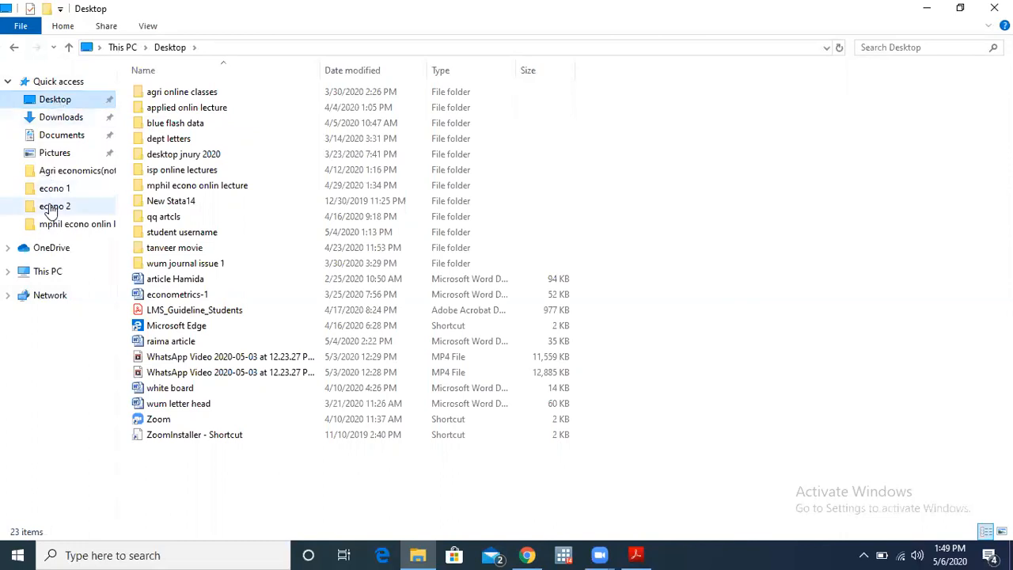
{"action": "left_click", "coordinate": [50, 273]}
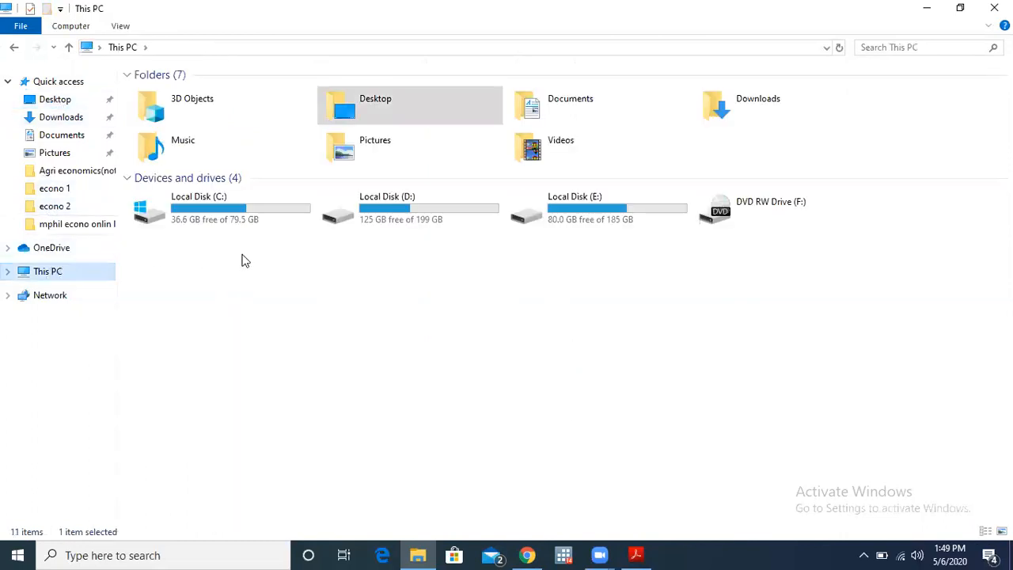
{"action": "double_click", "coordinate": [568, 198]}
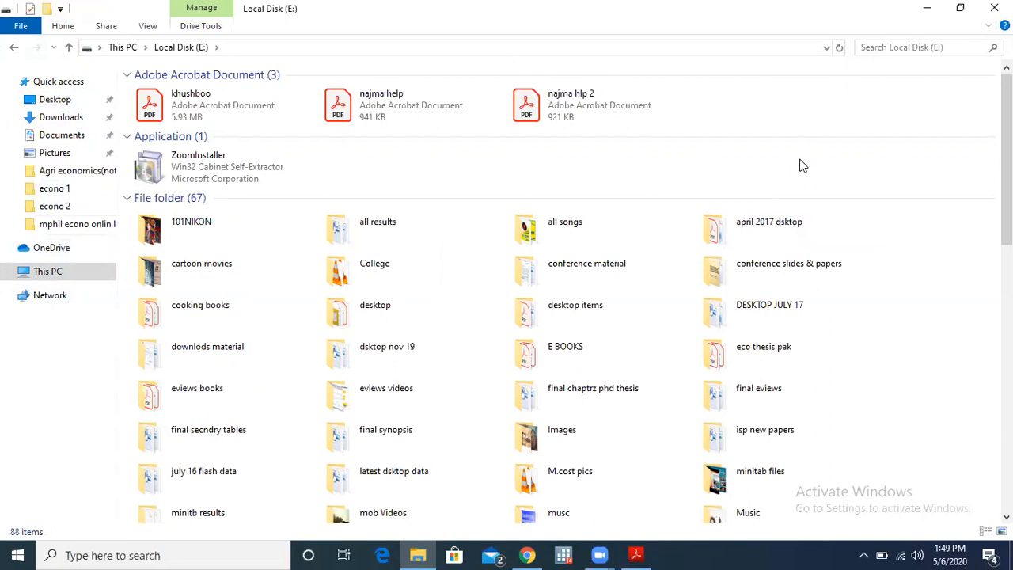
{"action": "key", "text": "w"}
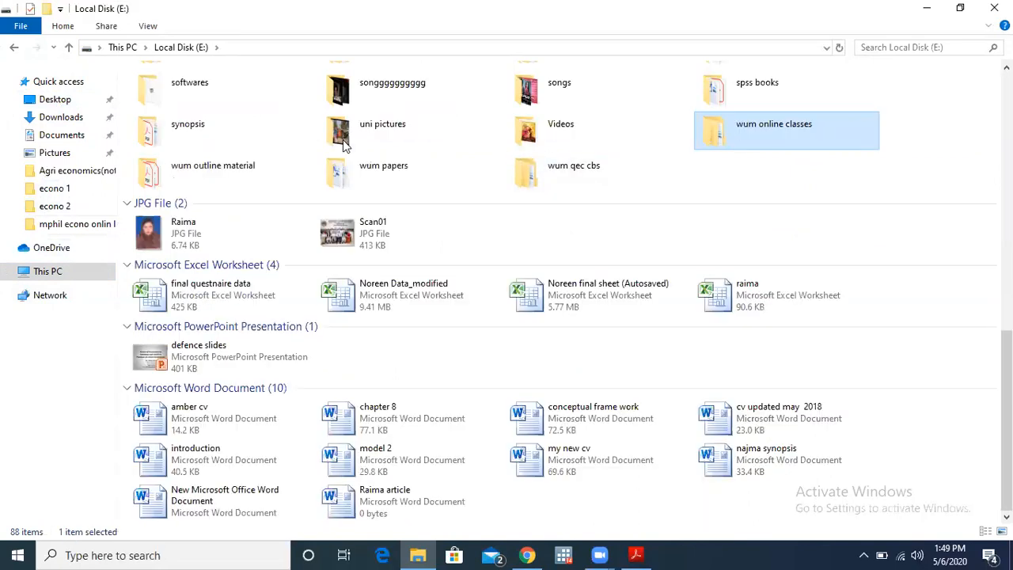
{"action": "double_click", "coordinate": [249, 169]}
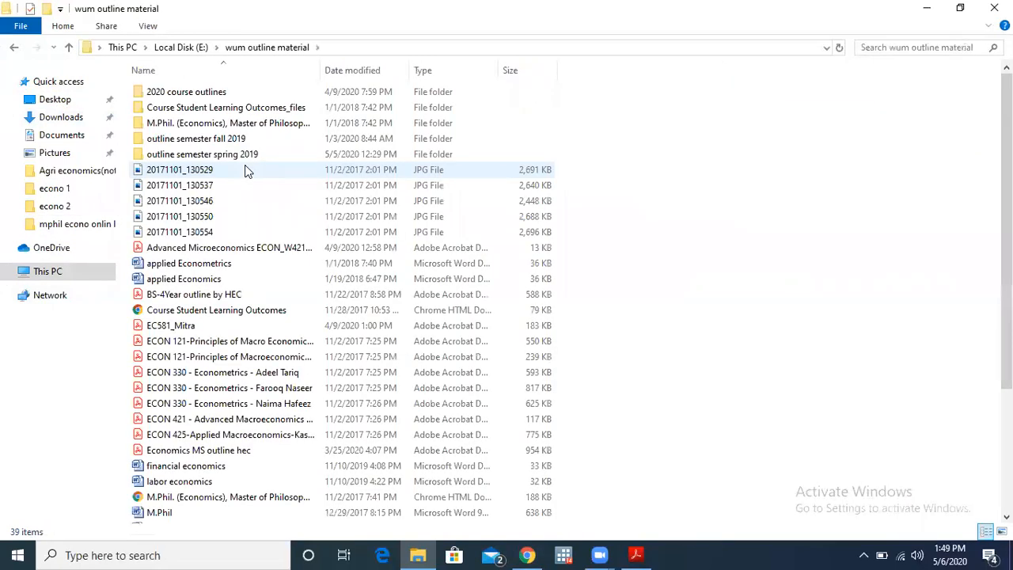
{"action": "left_click", "coordinate": [233, 95]}
{"action": "double_click", "coordinate": [234, 96]}
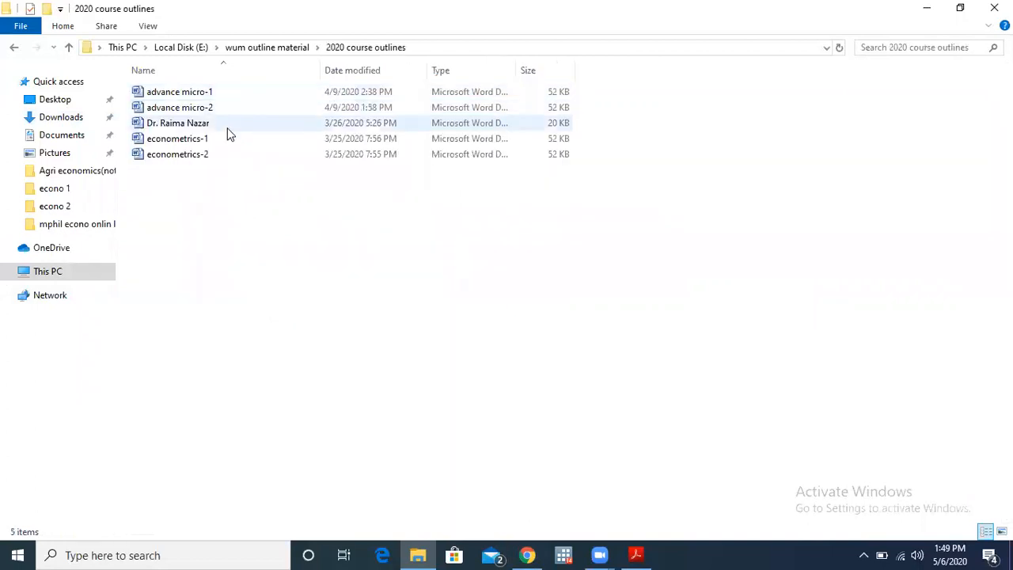
{"action": "left_click", "coordinate": [13, 48]}
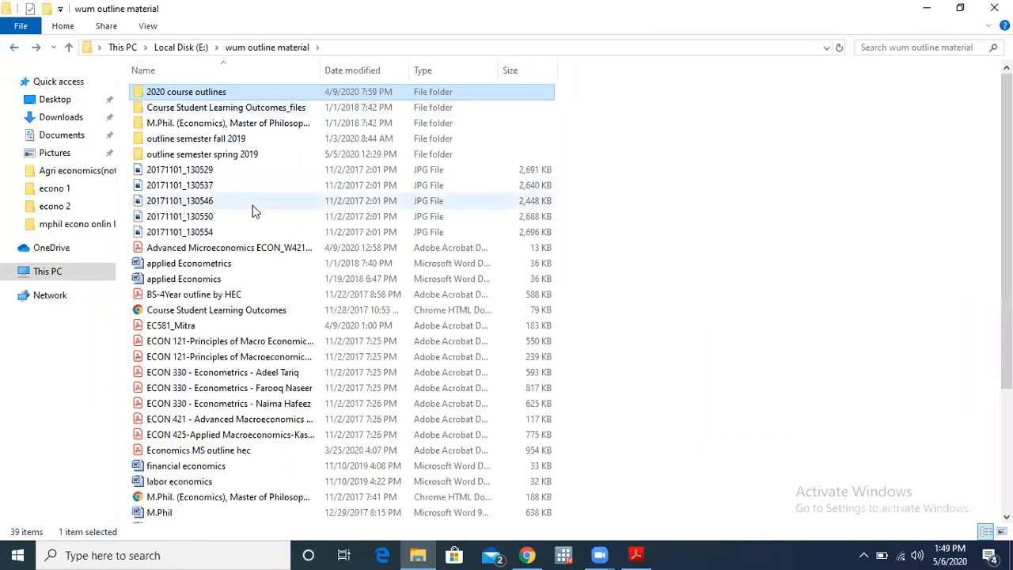
Open the "applied msc outline" document from the "outline semester spring 2019" folder and copy its entire content
{"action": "double_click", "coordinate": [240, 155]}
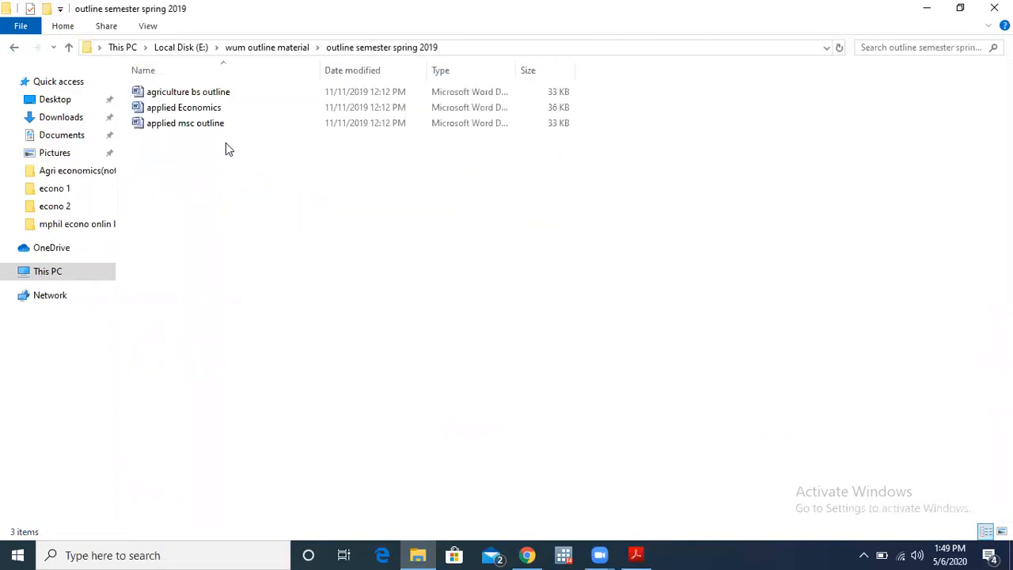
{"action": "double_click", "coordinate": [212, 125]}
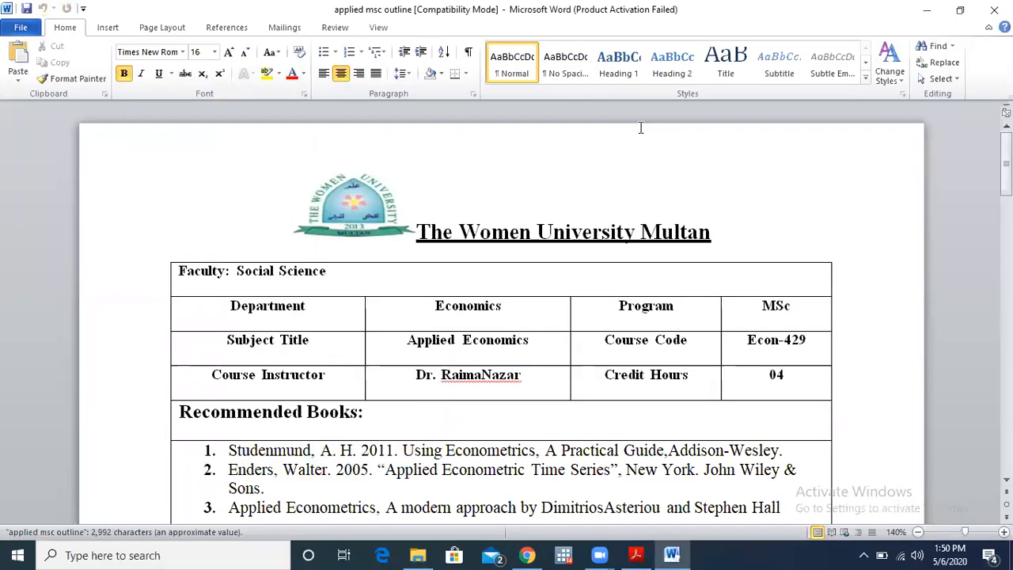
{"action": "key", "text": "ctrl+a"}
{"action": "key", "text": "ctrl+c"}
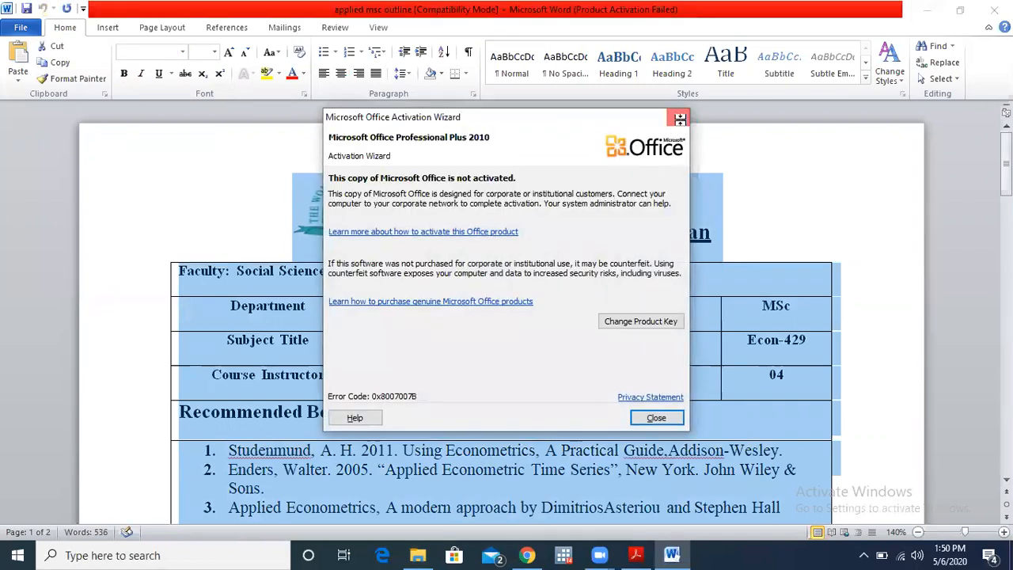
Dismiss the Office activation dialog, switch back to Chrome and paste the copied outline into the page content
{"action": "left_click", "coordinate": [681, 123]}
{"action": "left_click", "coordinate": [930, 14]}
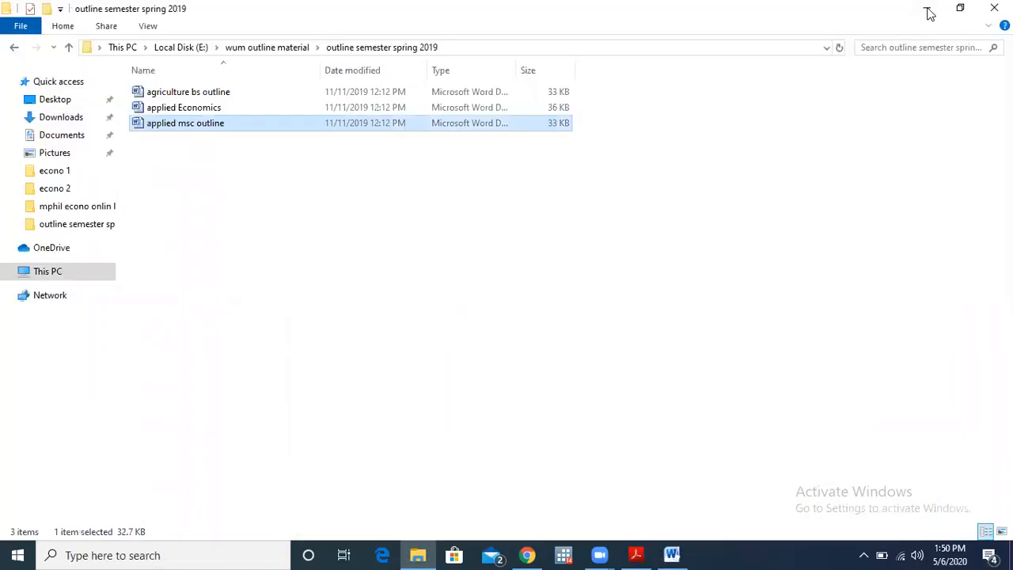
{"action": "left_click", "coordinate": [930, 13]}
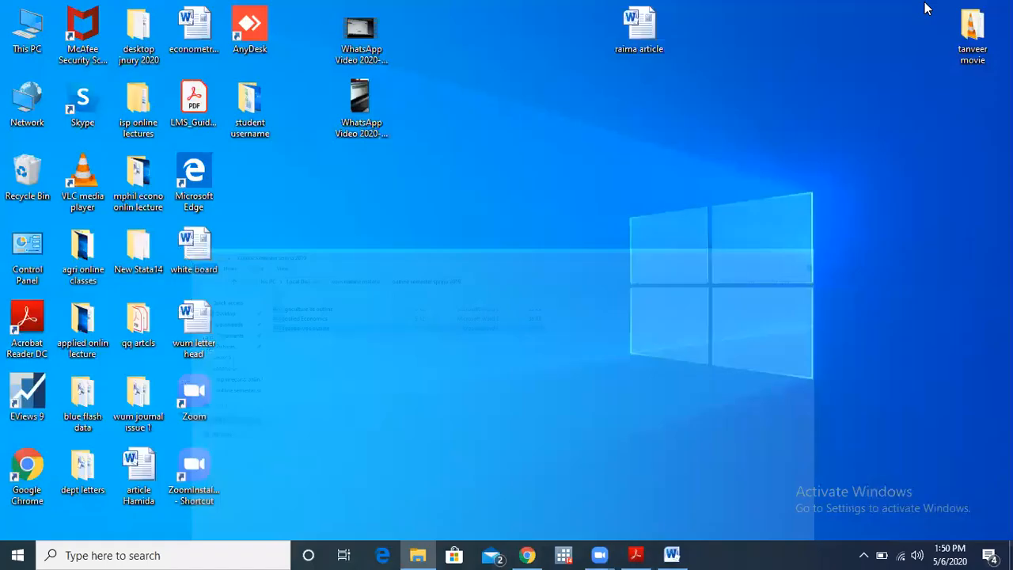
{"action": "left_click", "coordinate": [527, 555]}
{"action": "left_click", "coordinate": [520, 172]}
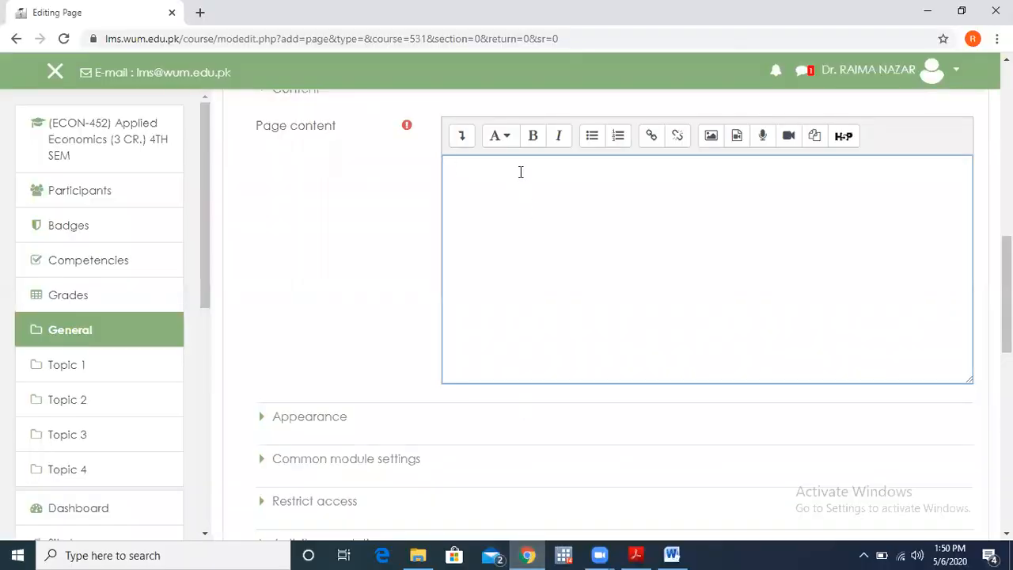
{"action": "key", "text": "ctrl+v"}
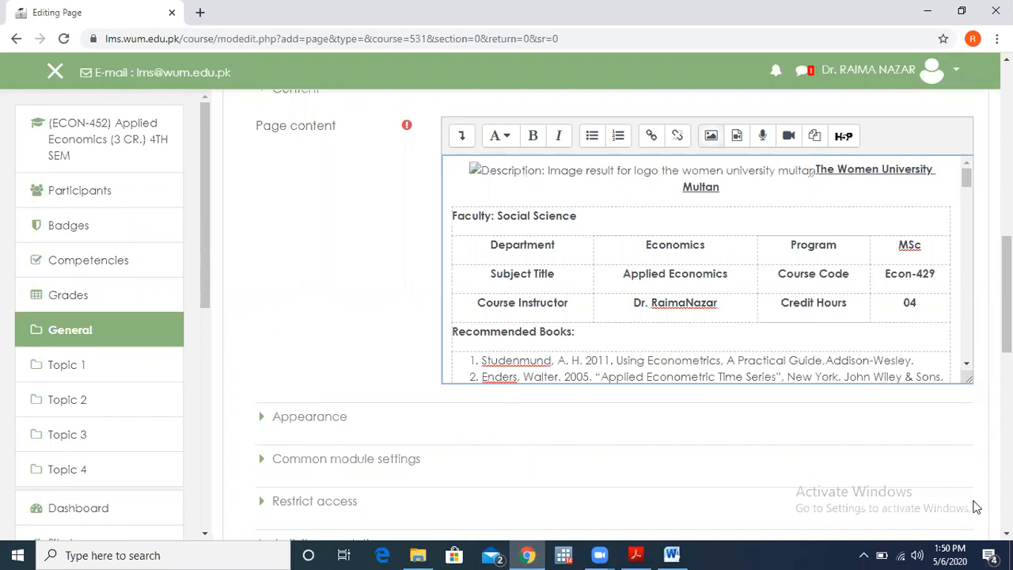
Save the course outline page and display it
{"action": "left_click", "coordinate": [1007, 534]}
{"action": "left_click", "coordinate": [1007, 534]}
{"action": "left_click", "coordinate": [1007, 535]}
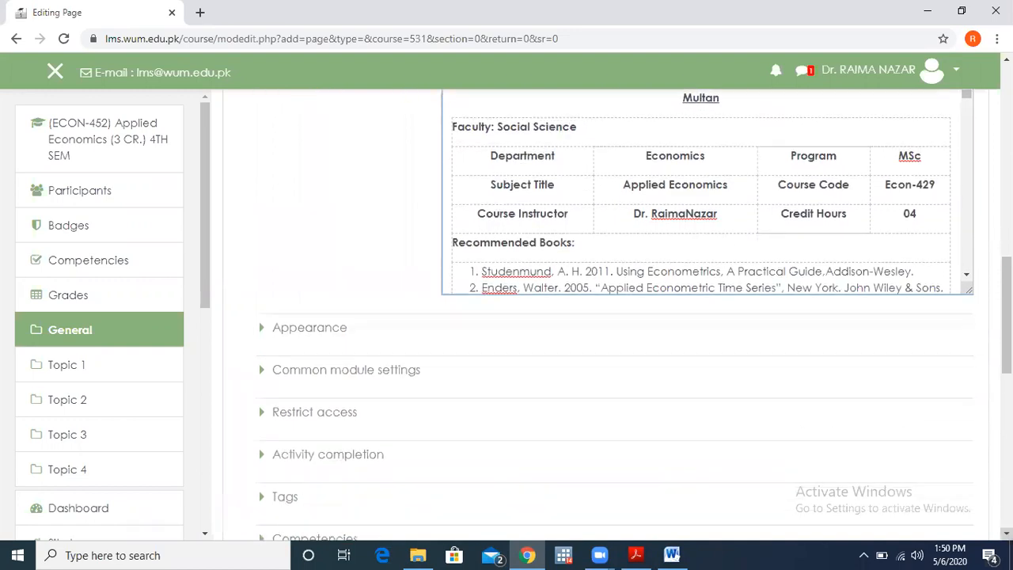
{"action": "left_click", "coordinate": [1007, 534]}
{"action": "left_click", "coordinate": [1007, 534]}
{"action": "left_click", "coordinate": [1007, 535]}
{"action": "left_click", "coordinate": [1007, 535]}
{"action": "left_click", "coordinate": [1007, 534]}
{"action": "left_click", "coordinate": [1007, 534]}
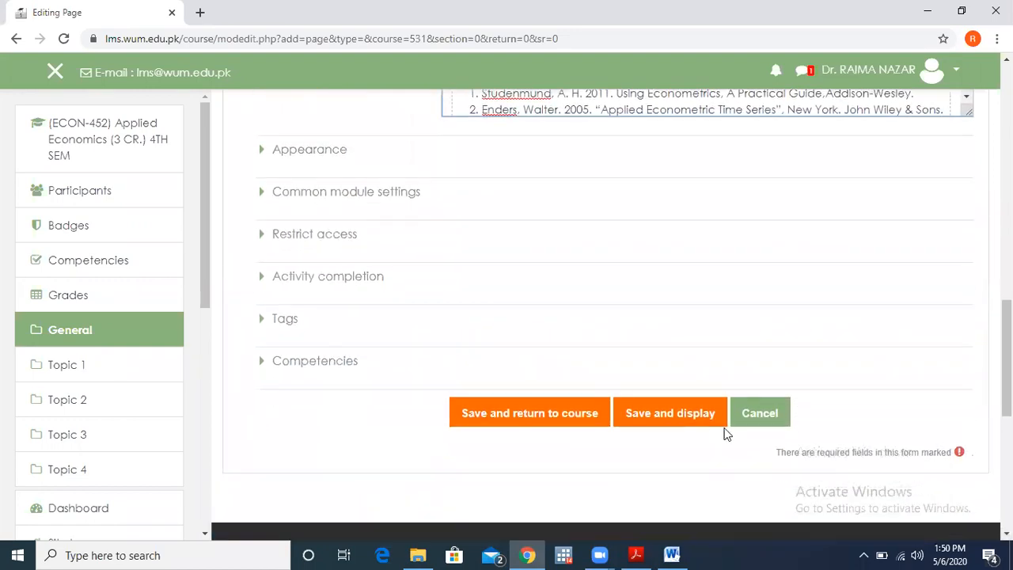
{"action": "left_click", "coordinate": [691, 418]}
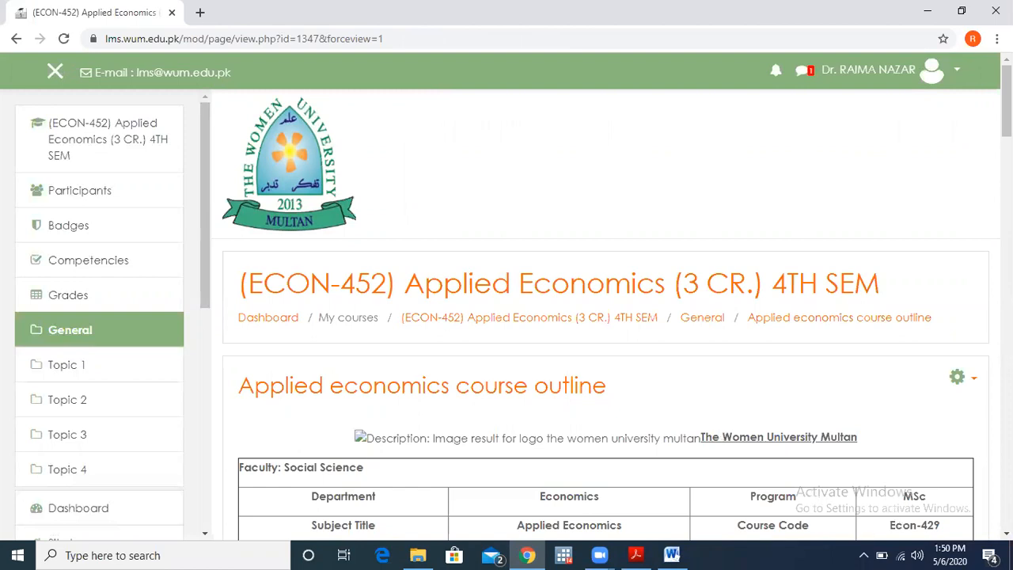
Review the course outline page through to its end and return to the Applied Economics course page
{"action": "scroll", "coordinate": [613, 317], "scroll_direction": "down", "scroll_amount": 2}
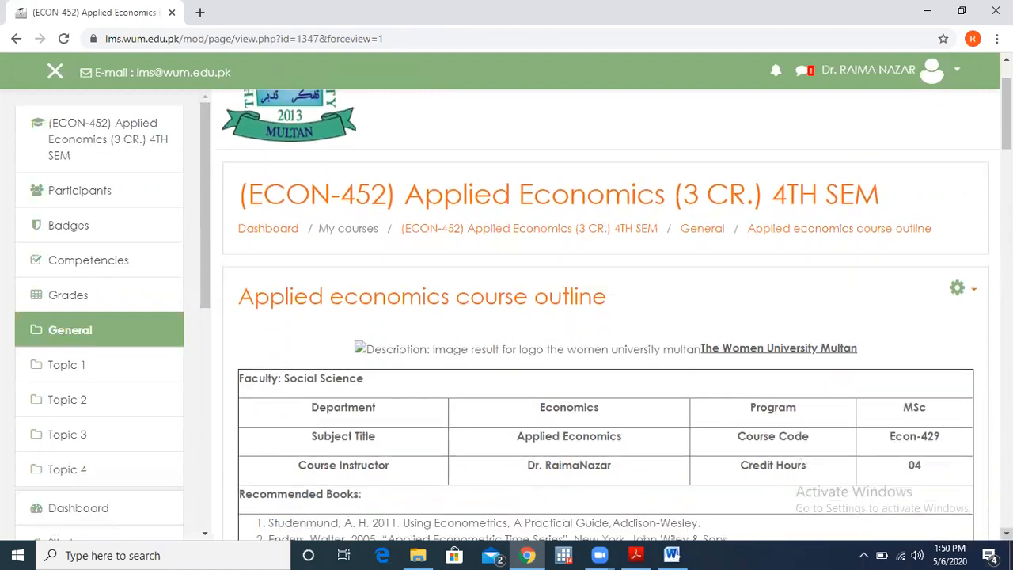
{"action": "scroll", "coordinate": [605, 314], "scroll_direction": "down", "scroll_amount": 5}
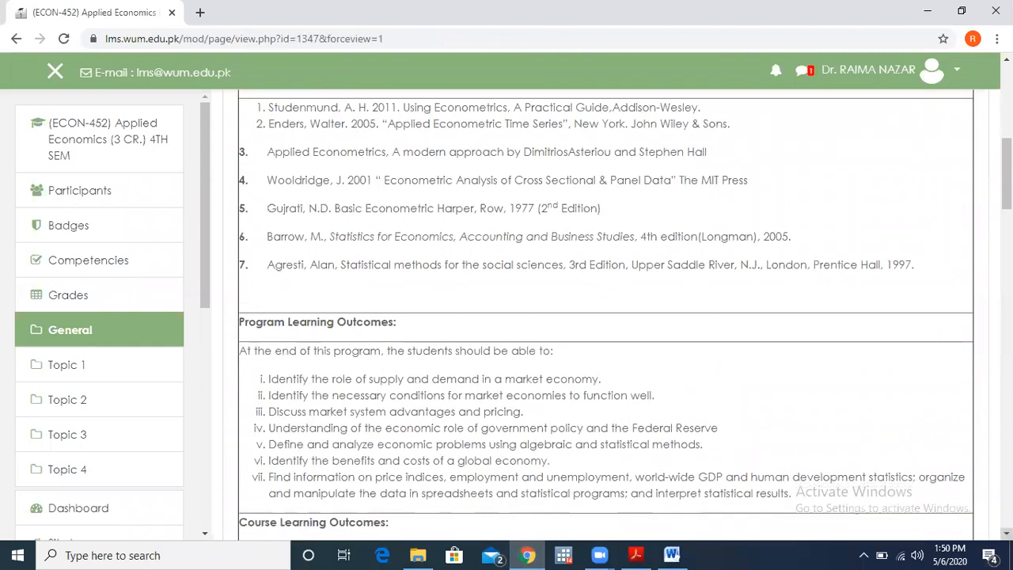
{"action": "scroll", "coordinate": [606, 317], "scroll_direction": "down", "scroll_amount": 16}
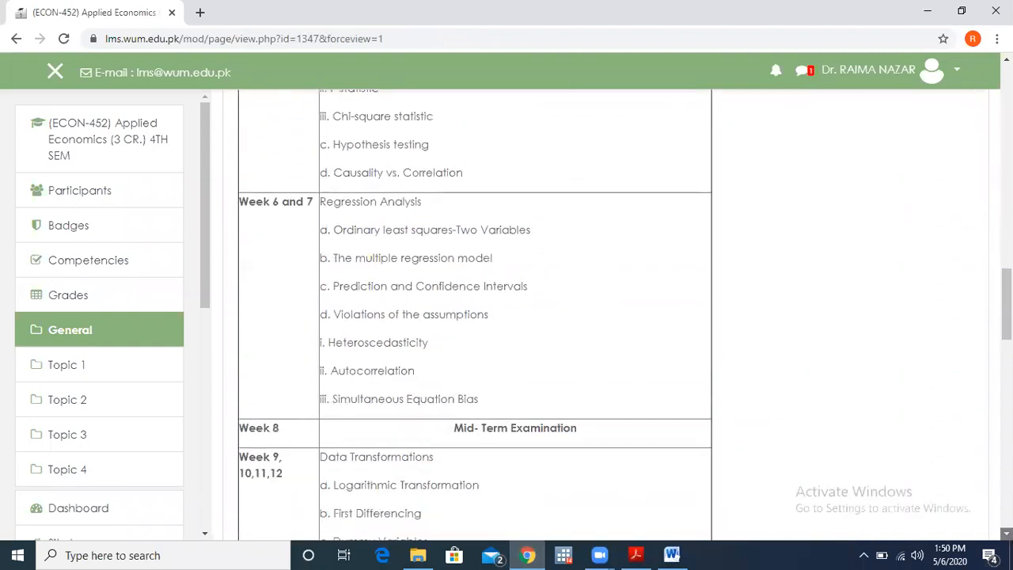
{"action": "scroll", "coordinate": [605, 316], "scroll_direction": "down", "scroll_amount": 9}
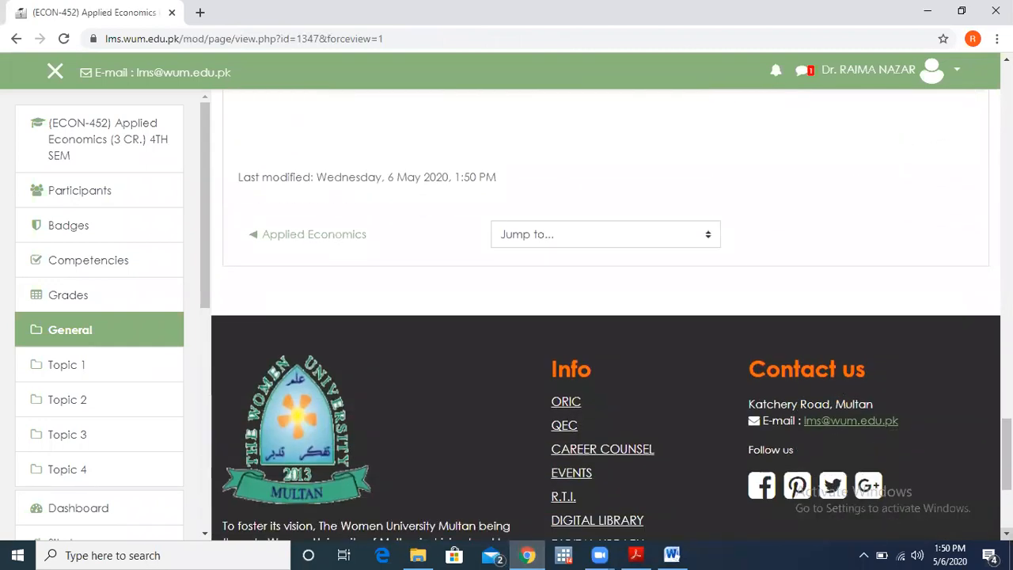
{"action": "left_click", "coordinate": [115, 140]}
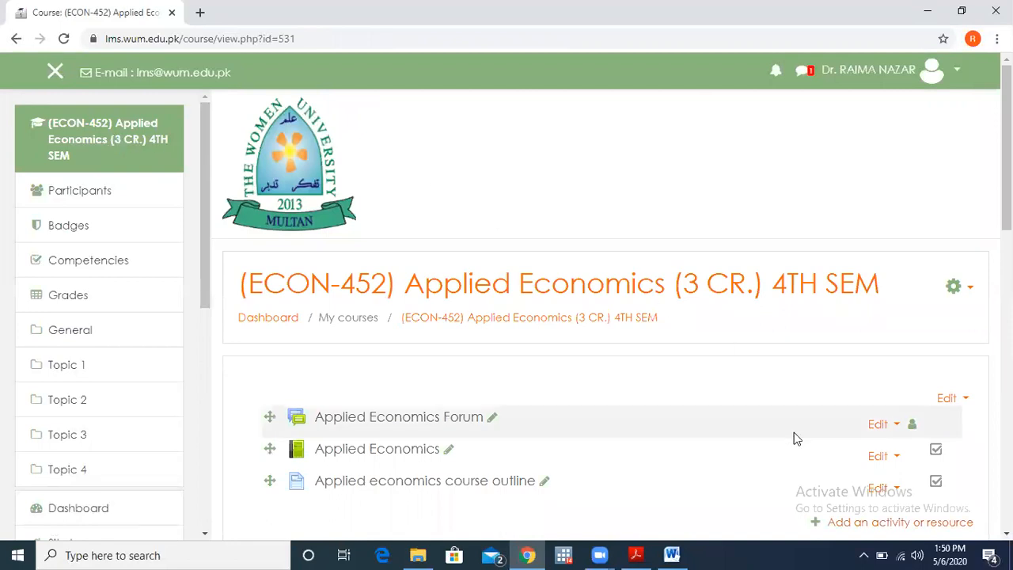
Add 41 topic sections to the end of the course
{"action": "scroll", "coordinate": [614, 316], "scroll_direction": "down", "scroll_amount": 2}
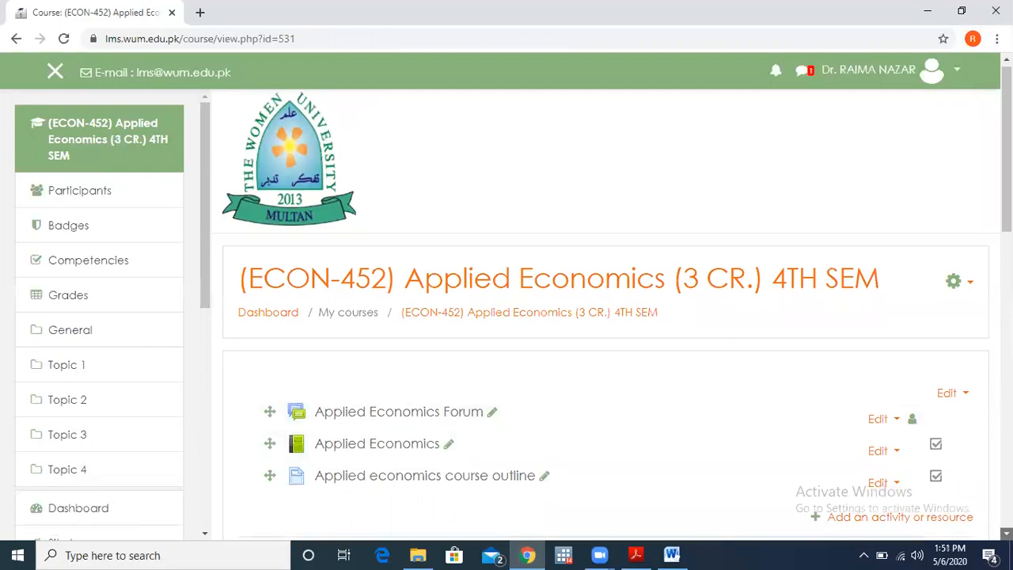
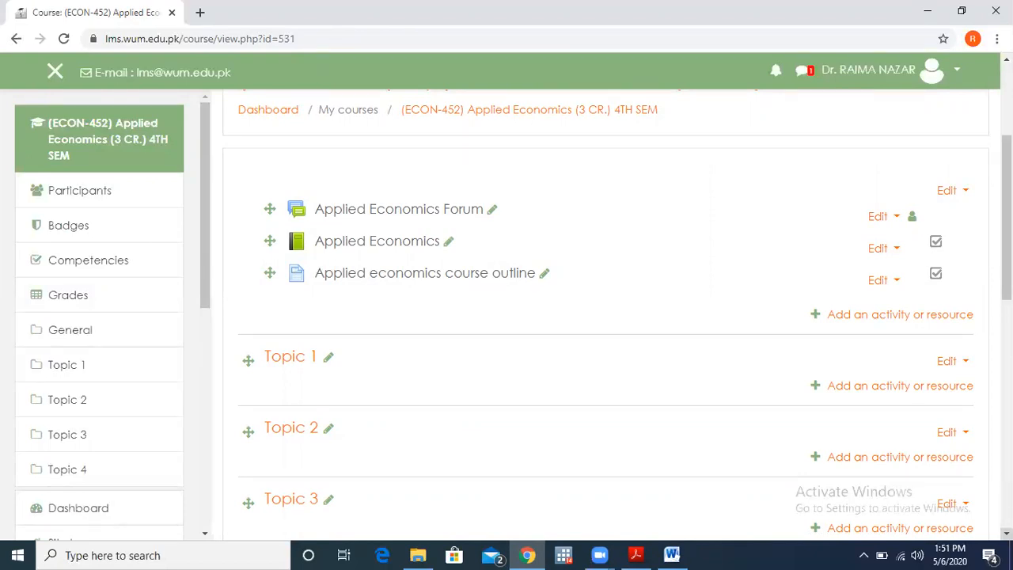
{"action": "scroll", "coordinate": [605, 316], "scroll_direction": "down", "scroll_amount": 3}
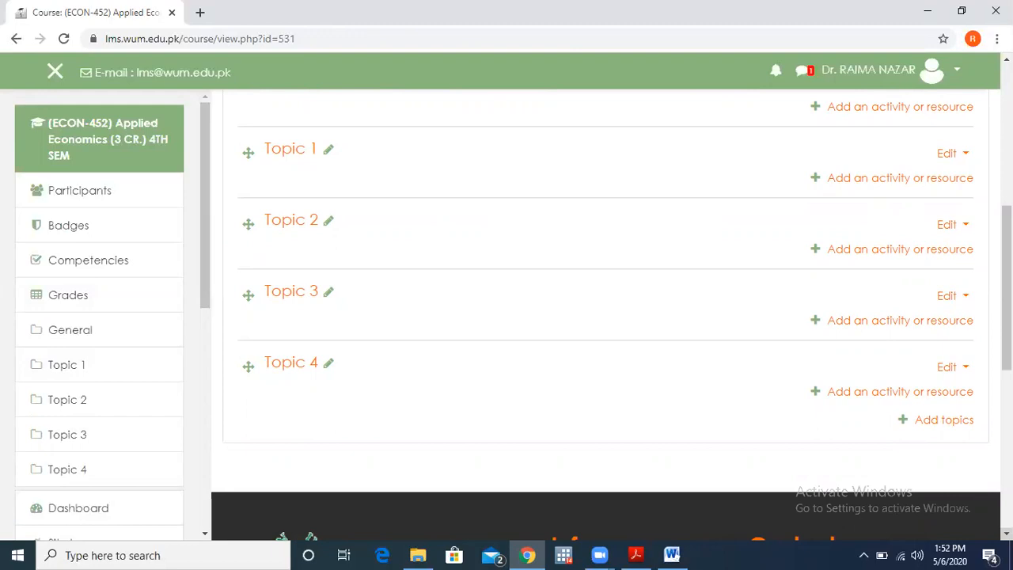
{"action": "left_click", "coordinate": [935, 422]}
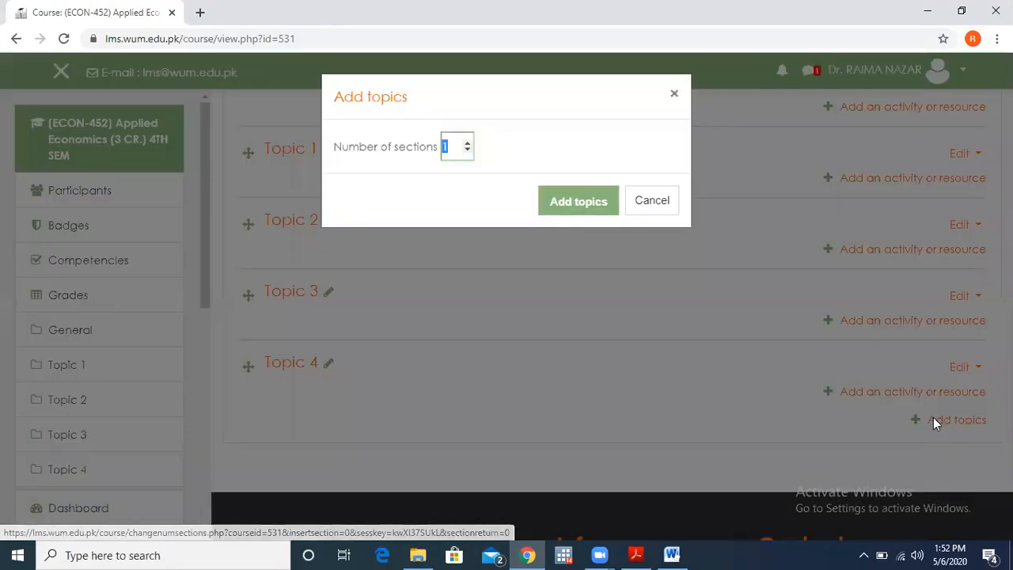
{"action": "left_click", "coordinate": [454, 145]}
{"action": "type", "text": "4"}
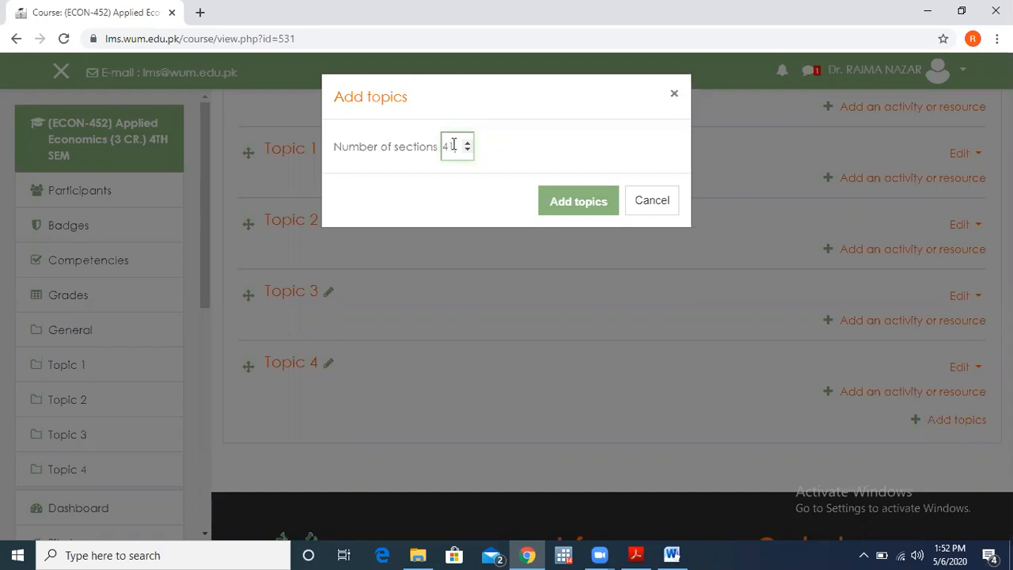
{"action": "type", "text": "1"}
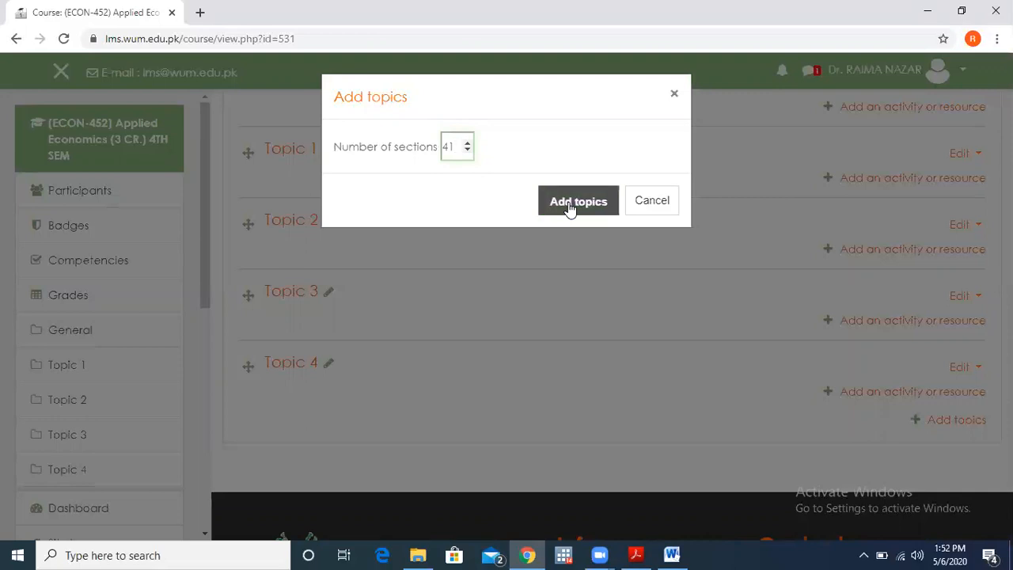
{"action": "left_click", "coordinate": [568, 205]}
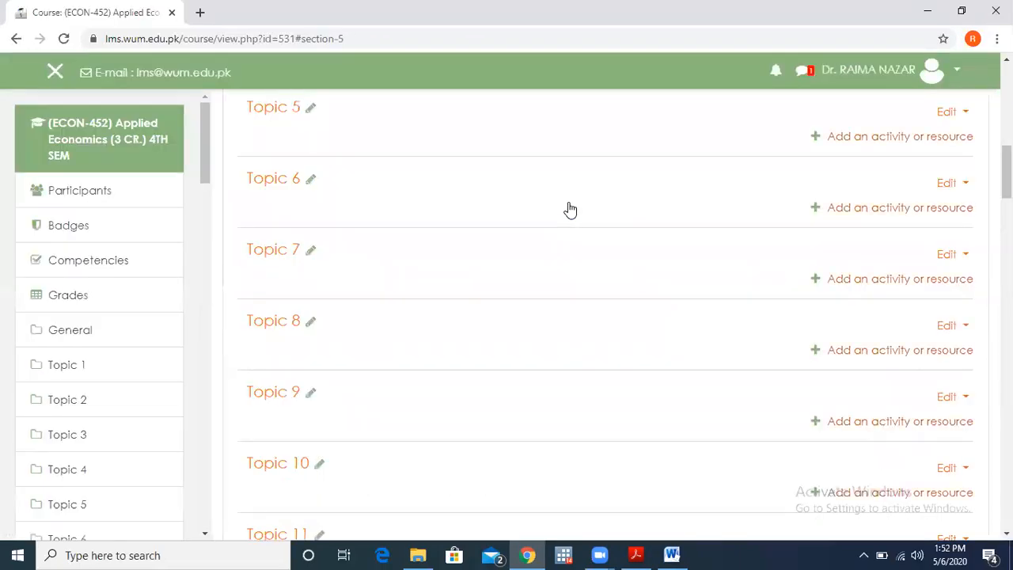
Examine the course's topic sections through to the last one and return to Topic 1
{"action": "scroll", "coordinate": [625, 315], "scroll_direction": "down", "scroll_amount": 17}
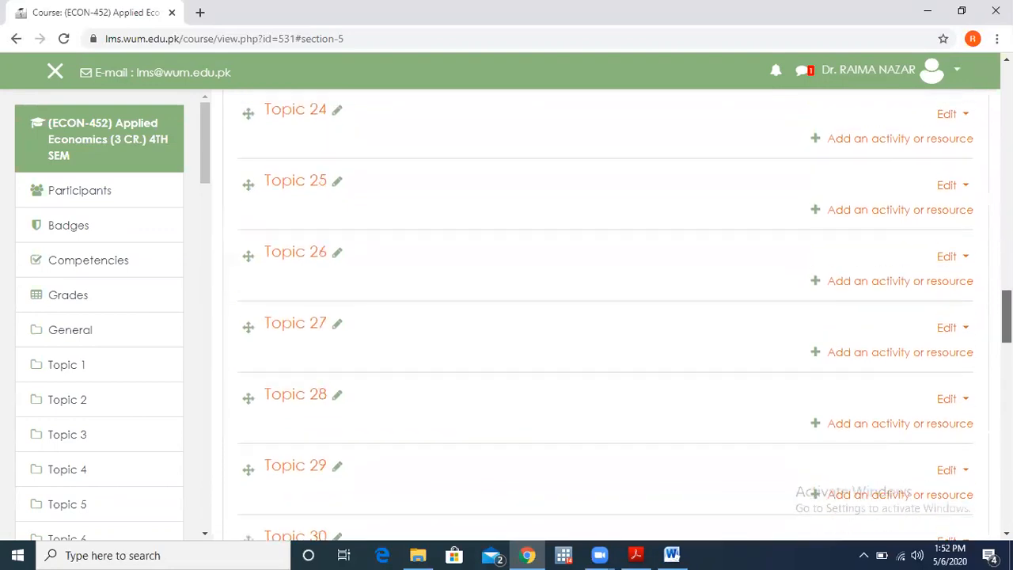
{"action": "scroll", "coordinate": [626, 315], "scroll_direction": "down", "scroll_amount": 6}
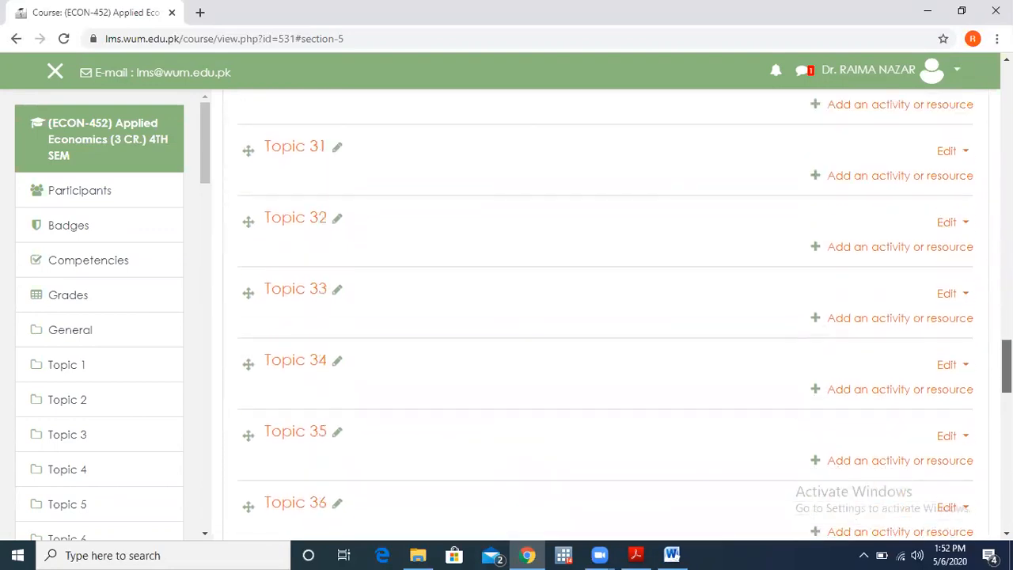
{"action": "scroll", "coordinate": [625, 315], "scroll_direction": "down", "scroll_amount": 8}
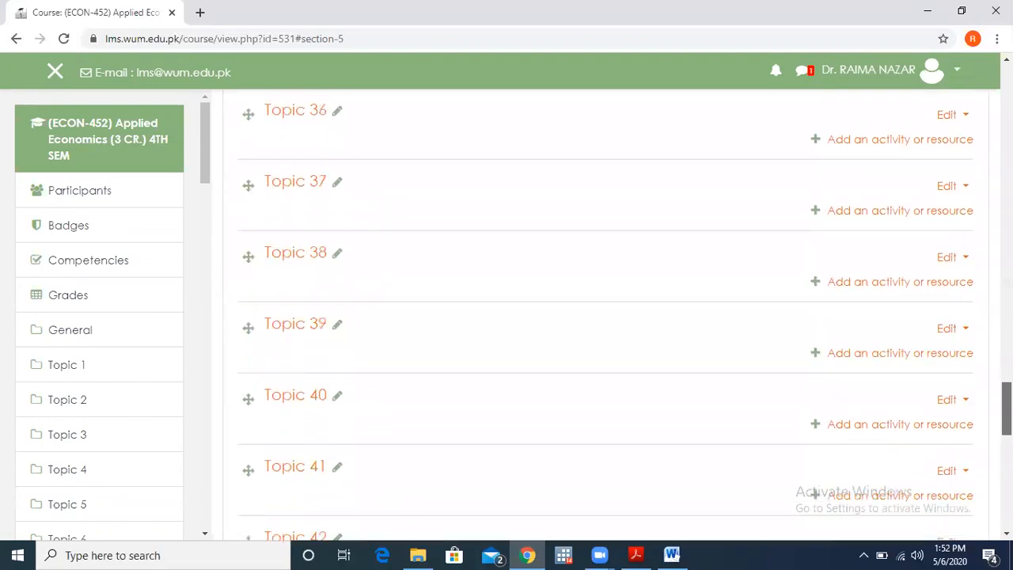
{"action": "scroll", "coordinate": [626, 315], "scroll_direction": "down", "scroll_amount": 3}
{"action": "scroll", "coordinate": [626, 315], "scroll_direction": "up", "scroll_amount": 16}
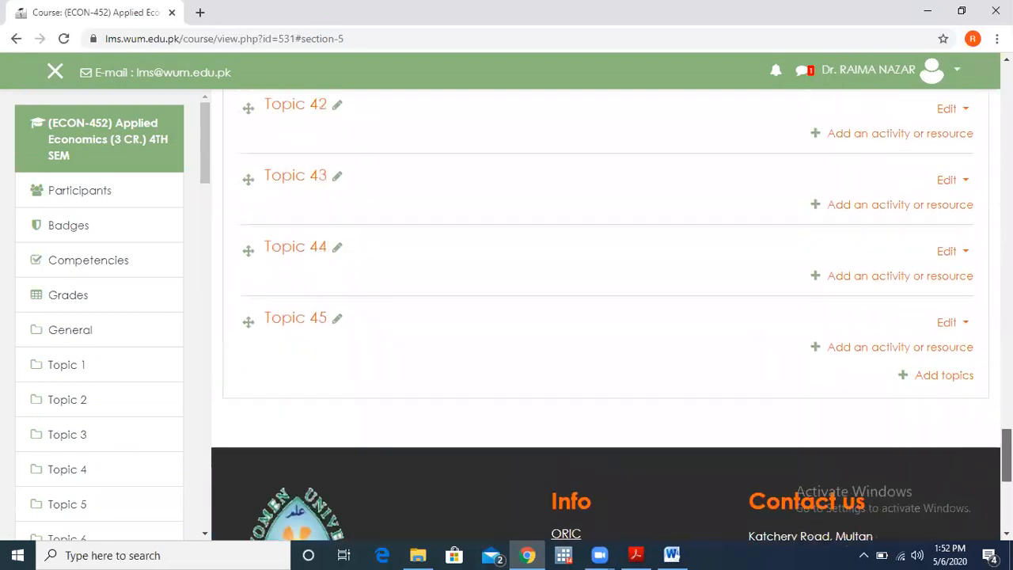
{"action": "scroll", "coordinate": [625, 315], "scroll_direction": "up", "scroll_amount": 17}
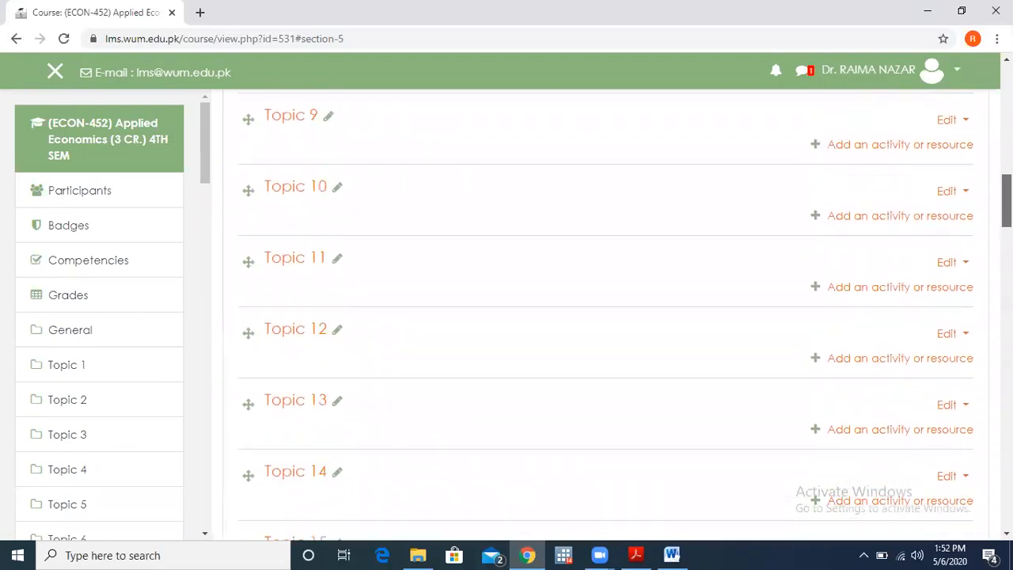
{"action": "scroll", "coordinate": [625, 316], "scroll_direction": "up", "scroll_amount": 2}
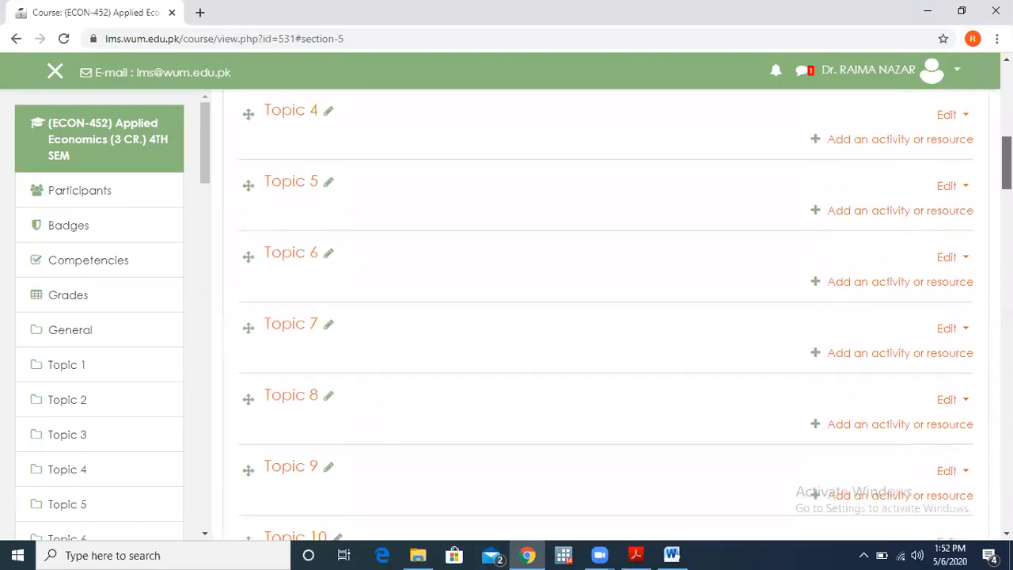
{"action": "scroll", "coordinate": [780, 171], "scroll_direction": "up", "scroll_amount": 4}
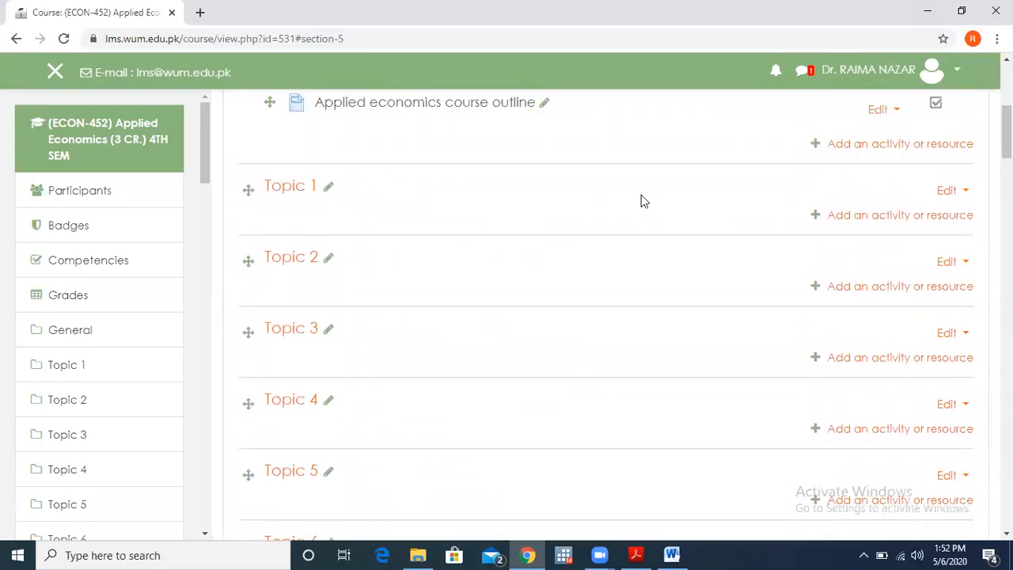
Rename the Topic 1 section as "Lecture 1" and go to that section
{"action": "left_click", "coordinate": [328, 191]}
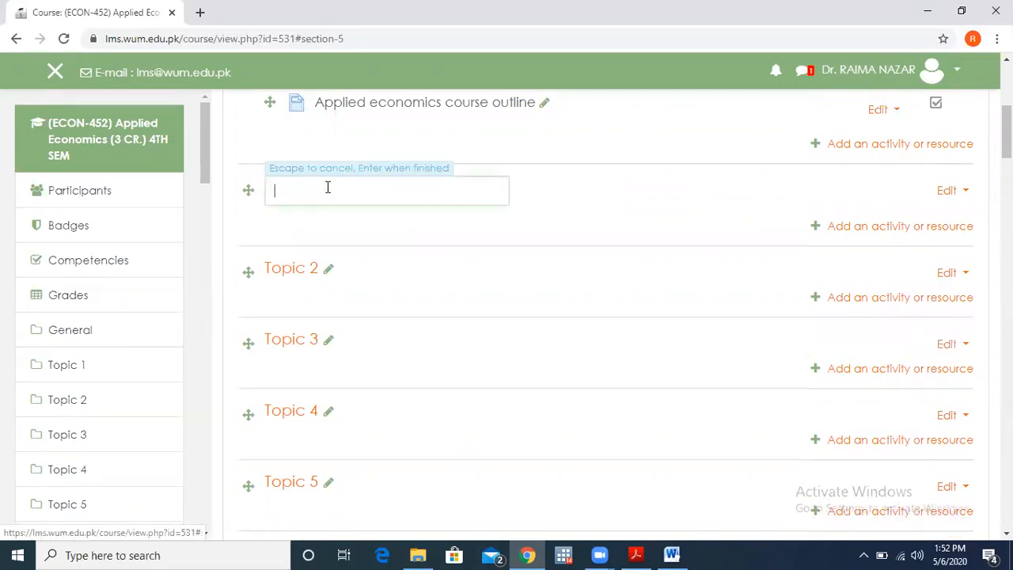
{"action": "type", "text": "Le"}
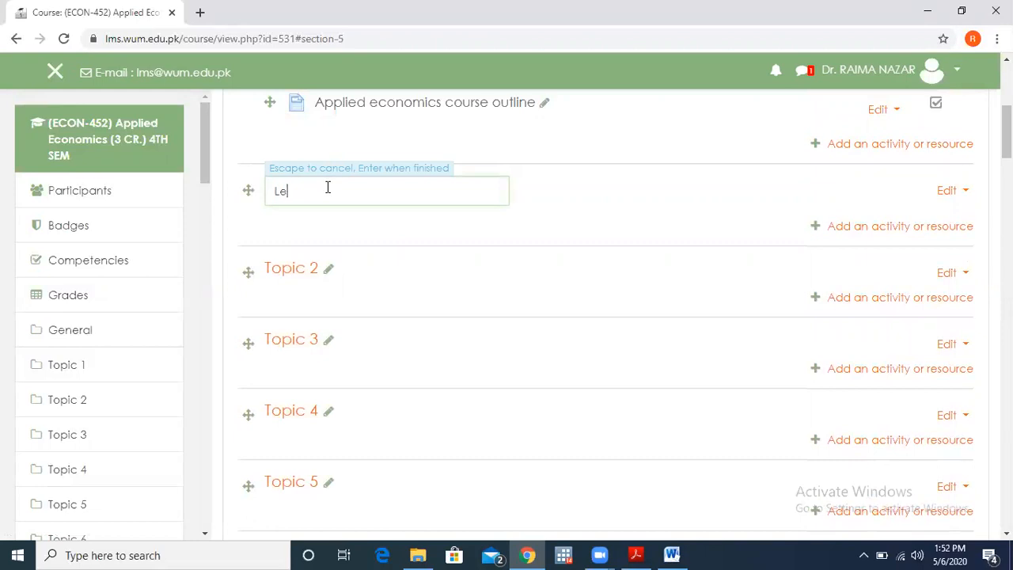
{"action": "type", "text": "cture 1"}
{"action": "key", "text": "Return"}
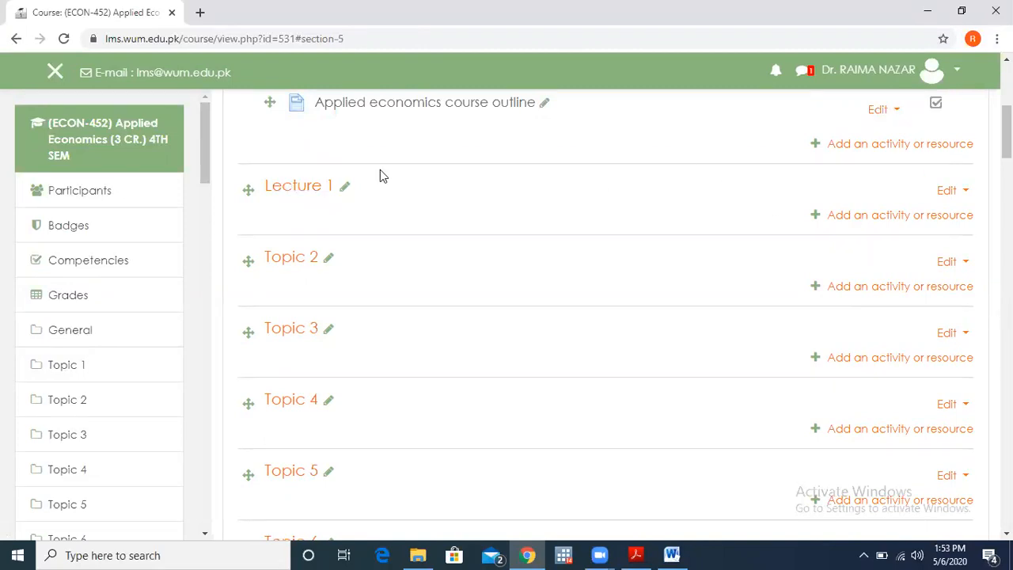
{"action": "left_click", "coordinate": [306, 199]}
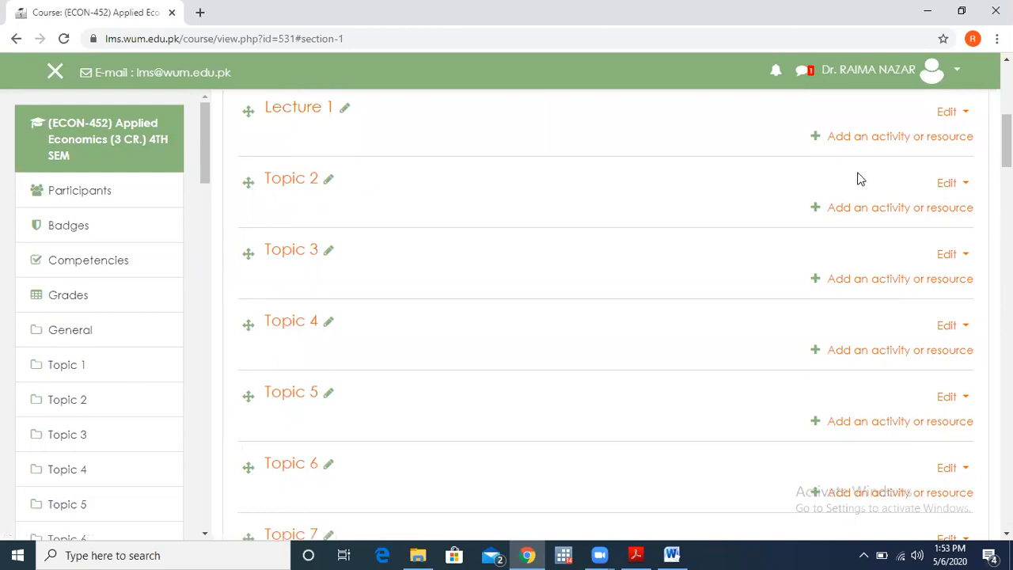
Start adding a new Lesson activity to the Lecture 1 section
{"action": "left_click", "coordinate": [884, 136]}
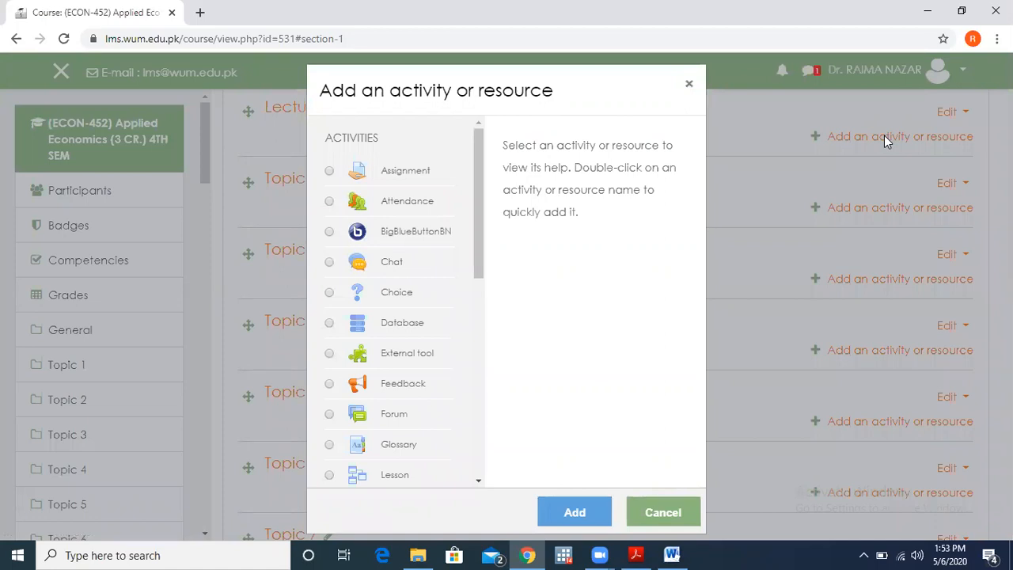
{"action": "left_click", "coordinate": [393, 476]}
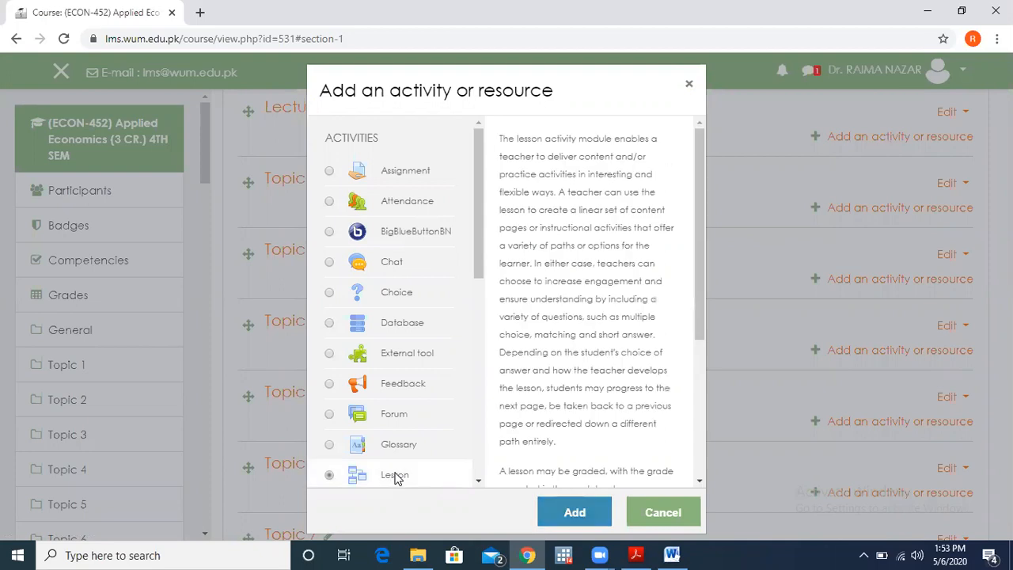
{"action": "left_click", "coordinate": [575, 514]}
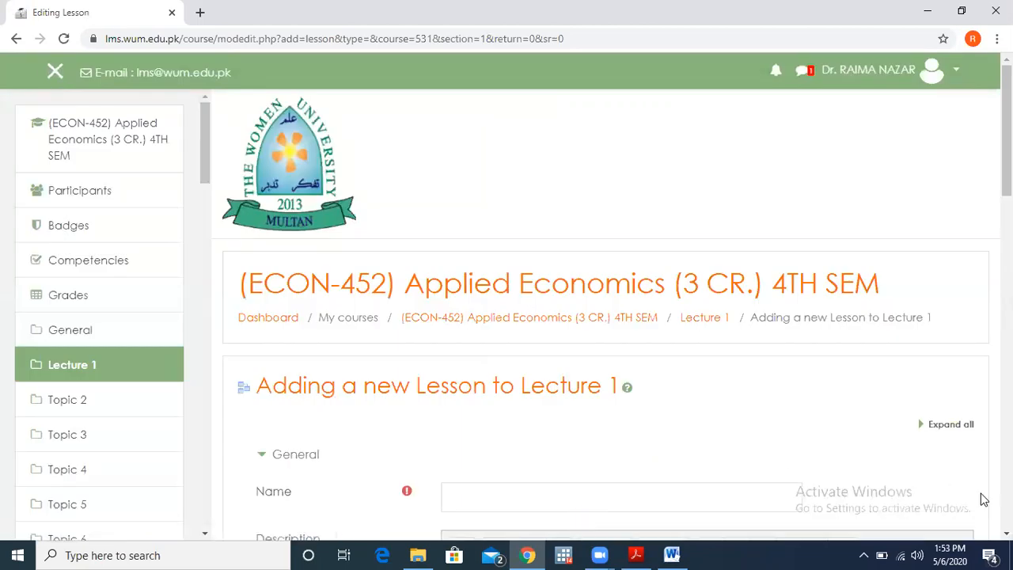
Name the lesson "Introduction of applied economics"
{"action": "scroll", "coordinate": [984, 499], "scroll_direction": "down", "scroll_amount": 2}
{"action": "scroll", "coordinate": [613, 317], "scroll_direction": "down", "scroll_amount": 5}
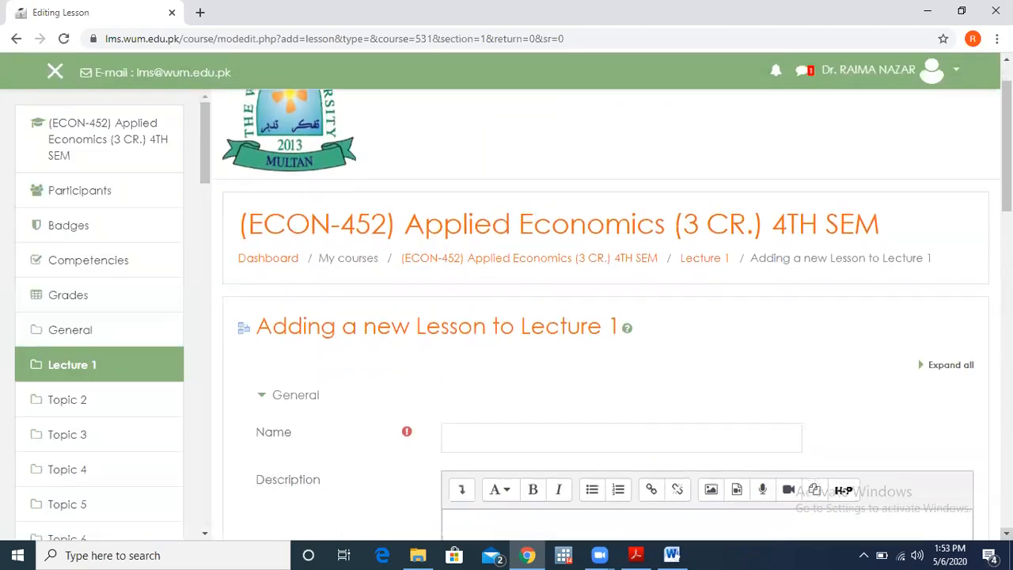
{"action": "scroll", "coordinate": [778, 227], "scroll_direction": "down", "scroll_amount": 1}
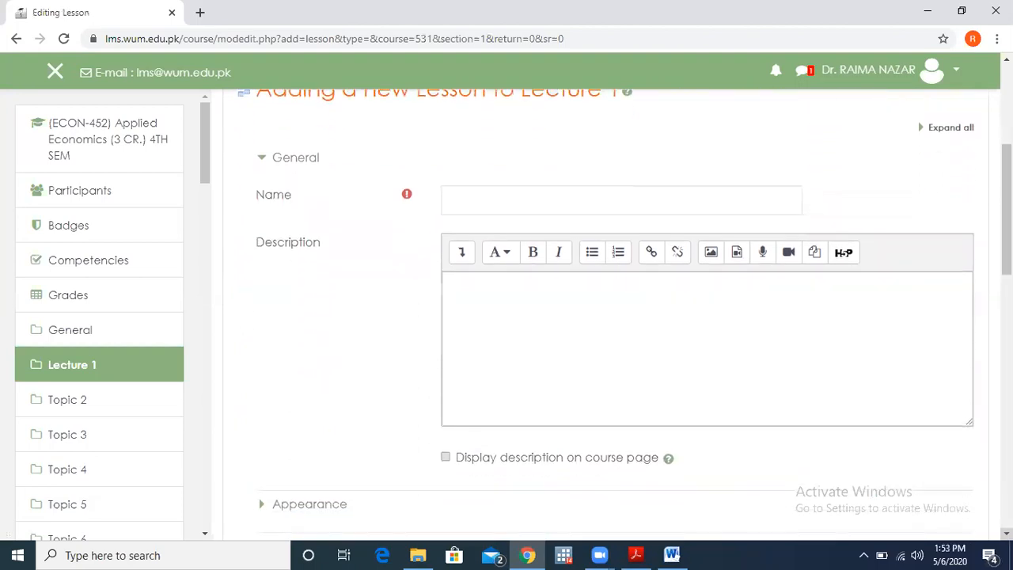
{"action": "left_click", "coordinate": [708, 198]}
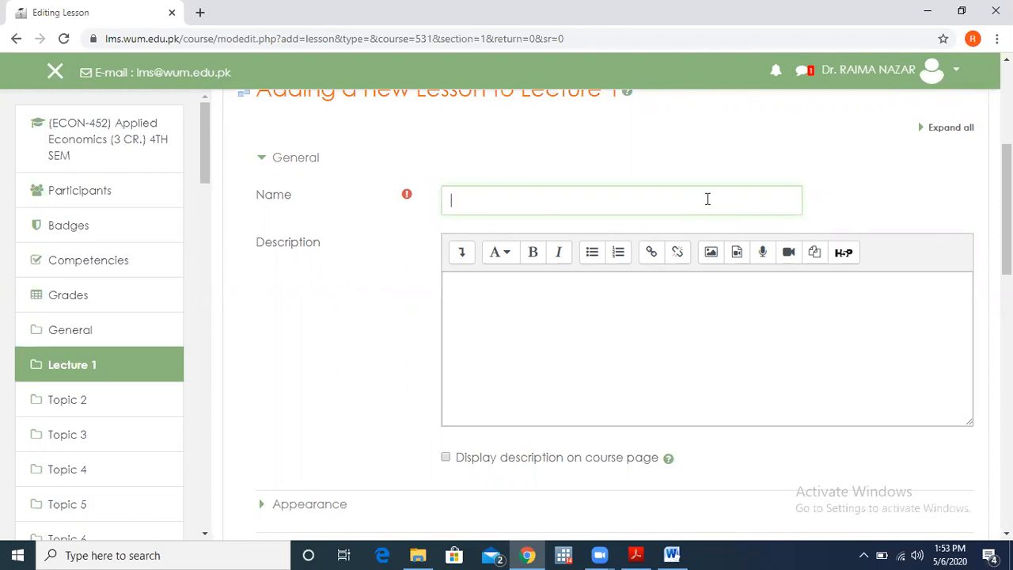
{"action": "type", "text": "Introduction of applie"}
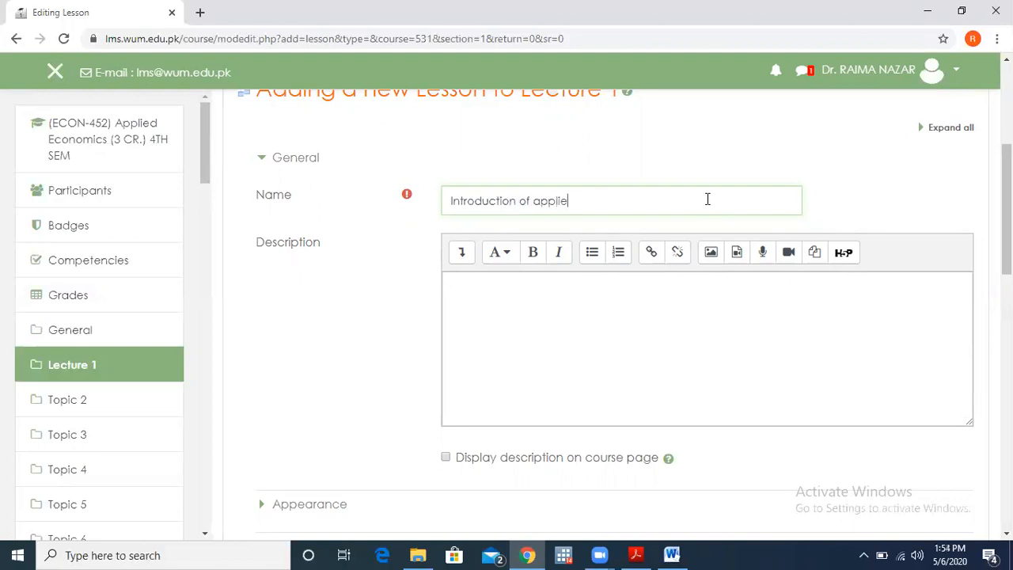
{"action": "type", "text": "d economics"}
Record an audio clip and attach it to the lesson's description, then view the video recorder without recording
{"action": "left_click", "coordinate": [639, 287]}
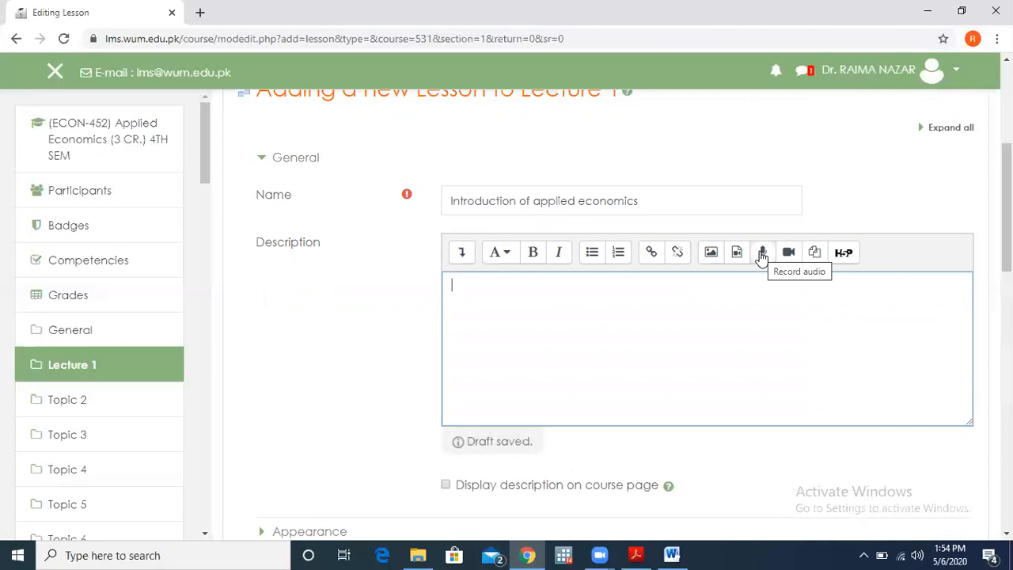
{"action": "left_click", "coordinate": [761, 254]}
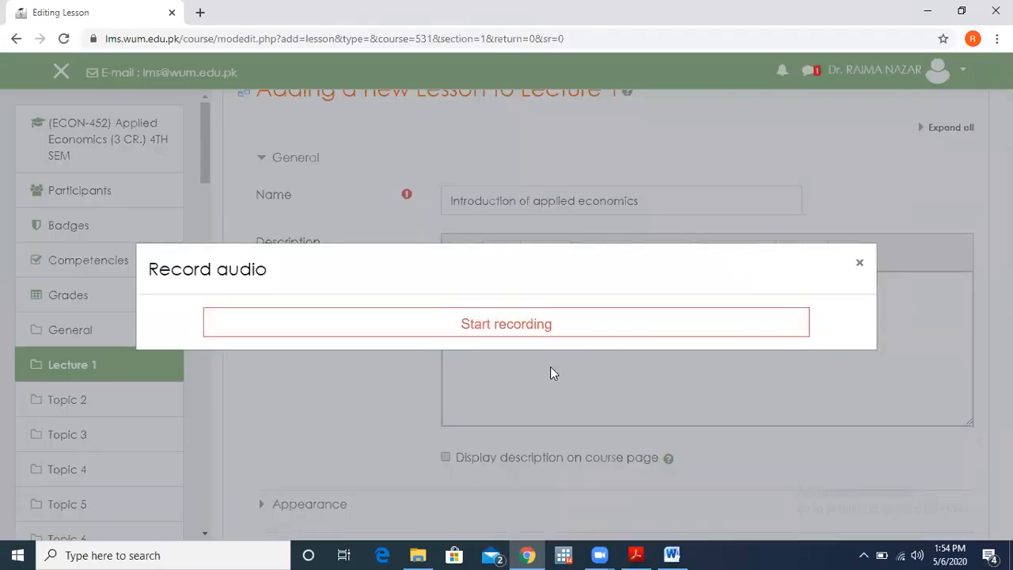
{"action": "left_click", "coordinate": [505, 330]}
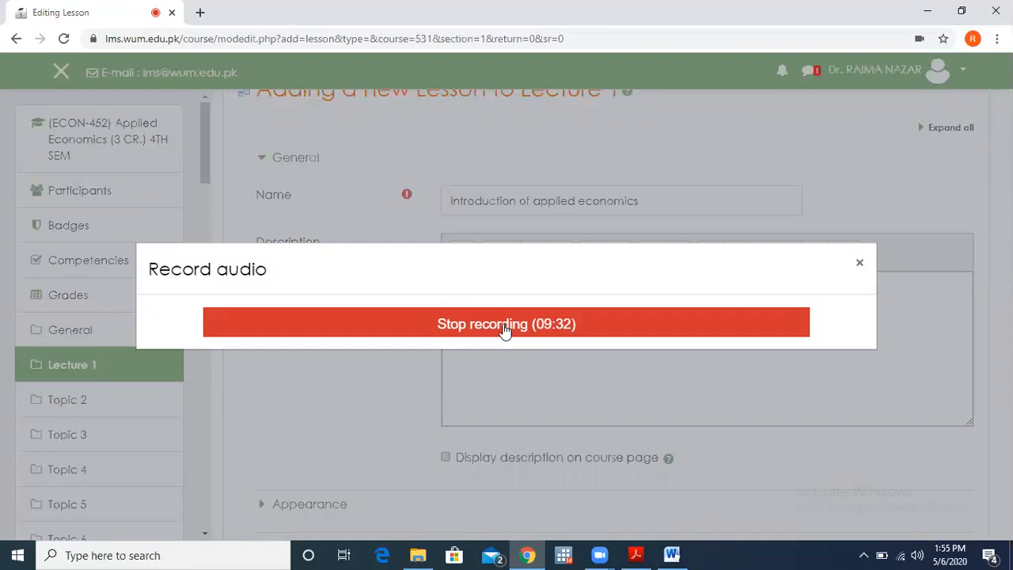
{"action": "left_click", "coordinate": [505, 330]}
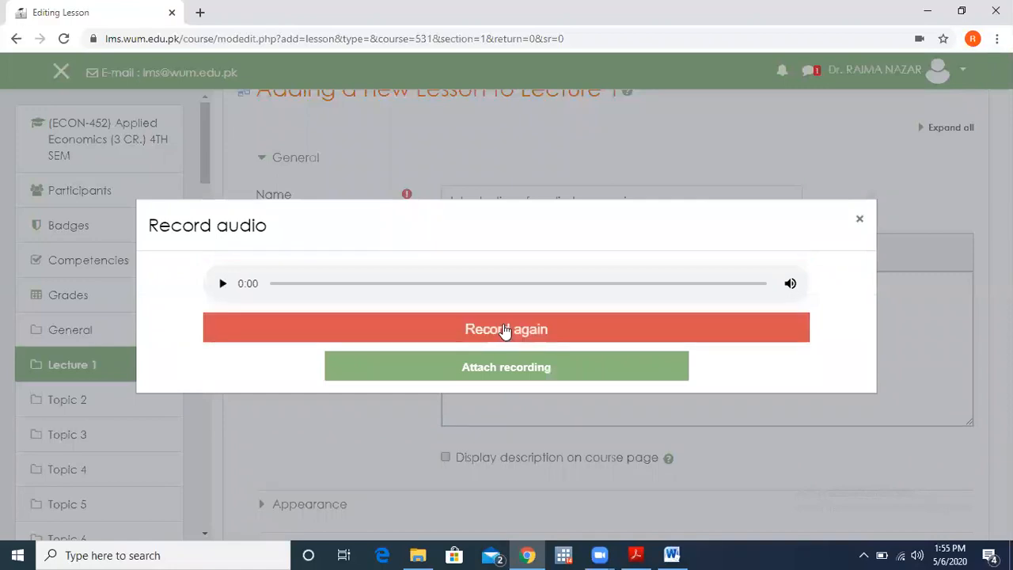
{"action": "left_click", "coordinate": [511, 372]}
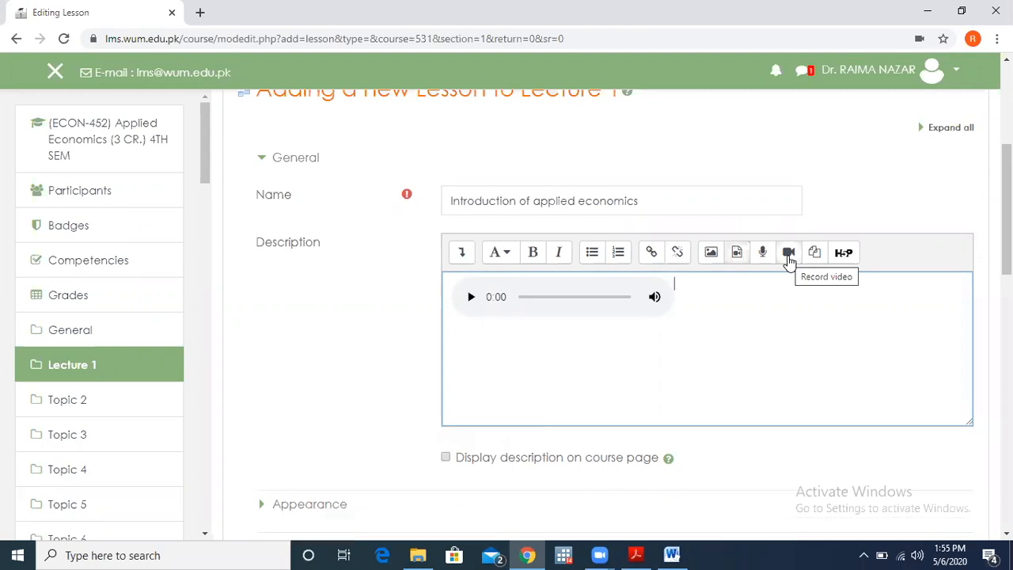
{"action": "left_click", "coordinate": [788, 255]}
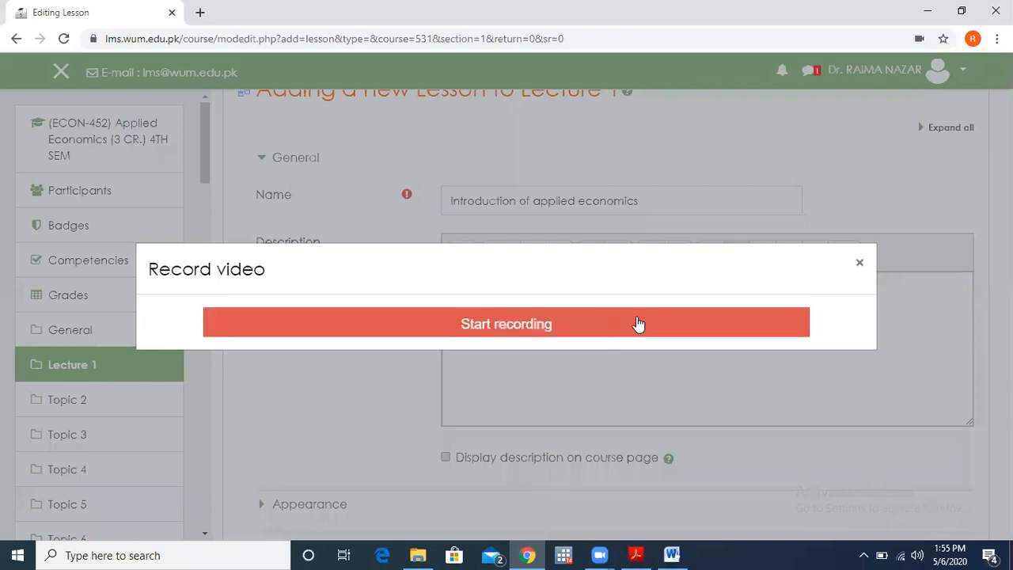
{"action": "left_click", "coordinate": [860, 263]}
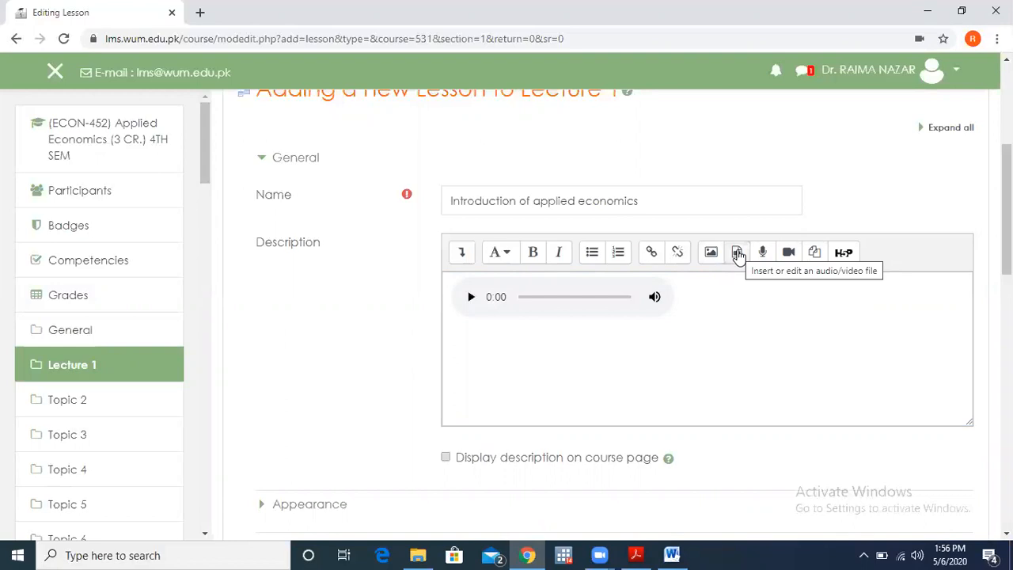
Upload the MP4 file "applied lecture 1 part 1" from the Desktop folder "applied onlin lecture" and insert it as a video in the lesson's description
{"action": "left_click", "coordinate": [737, 253]}
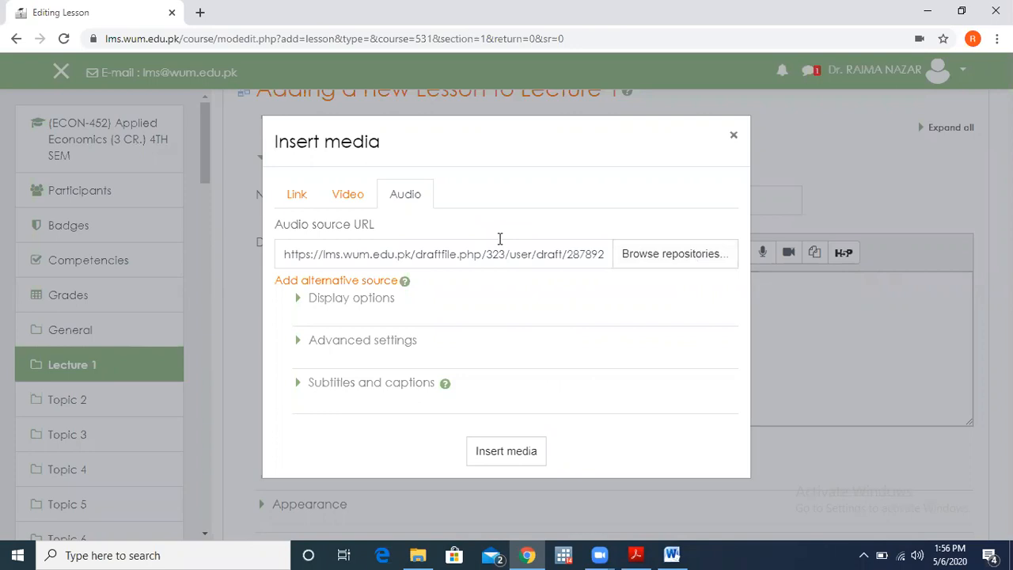
{"action": "left_click", "coordinate": [350, 201]}
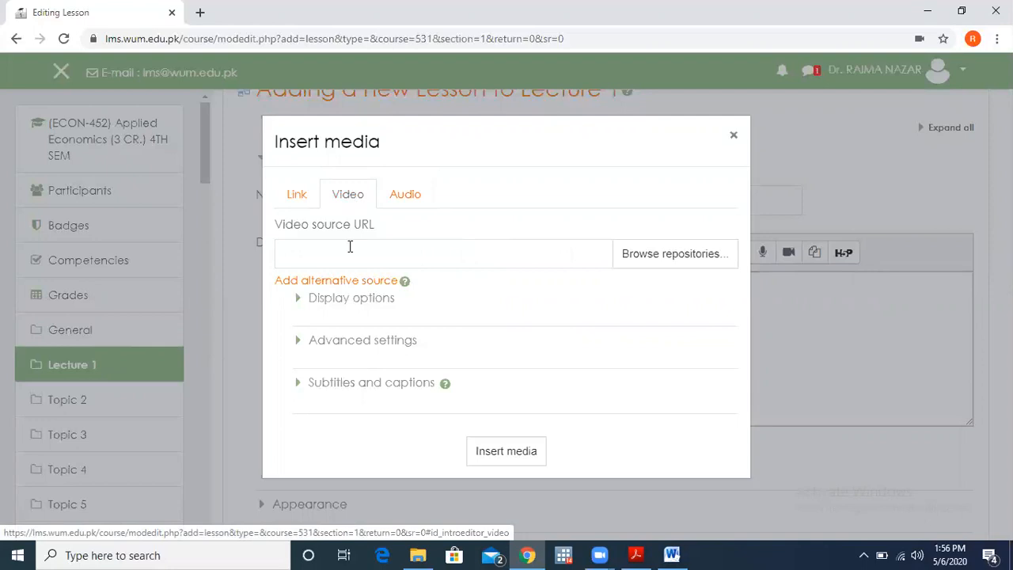
{"action": "left_click", "coordinate": [637, 258]}
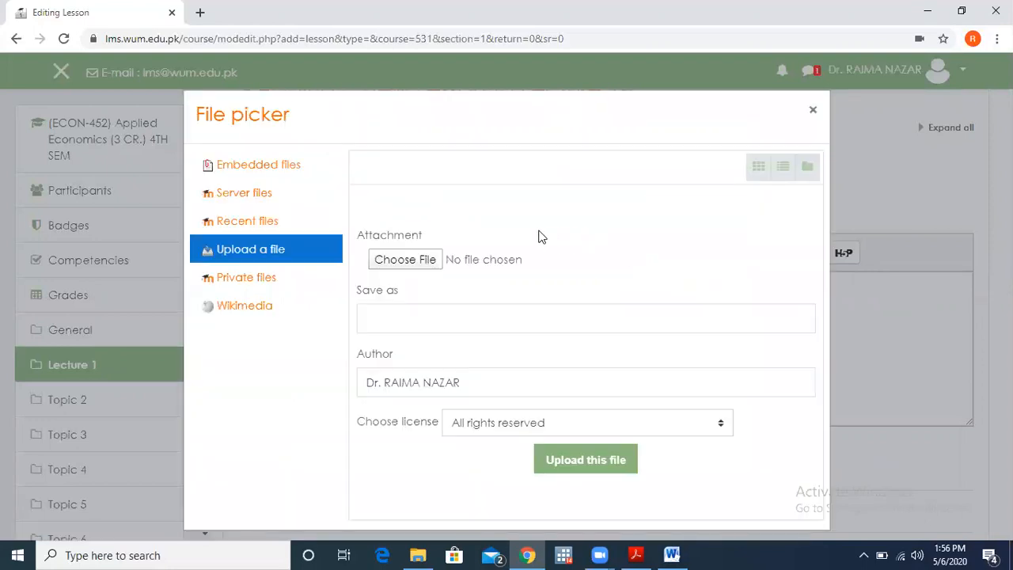
{"action": "left_click", "coordinate": [403, 260]}
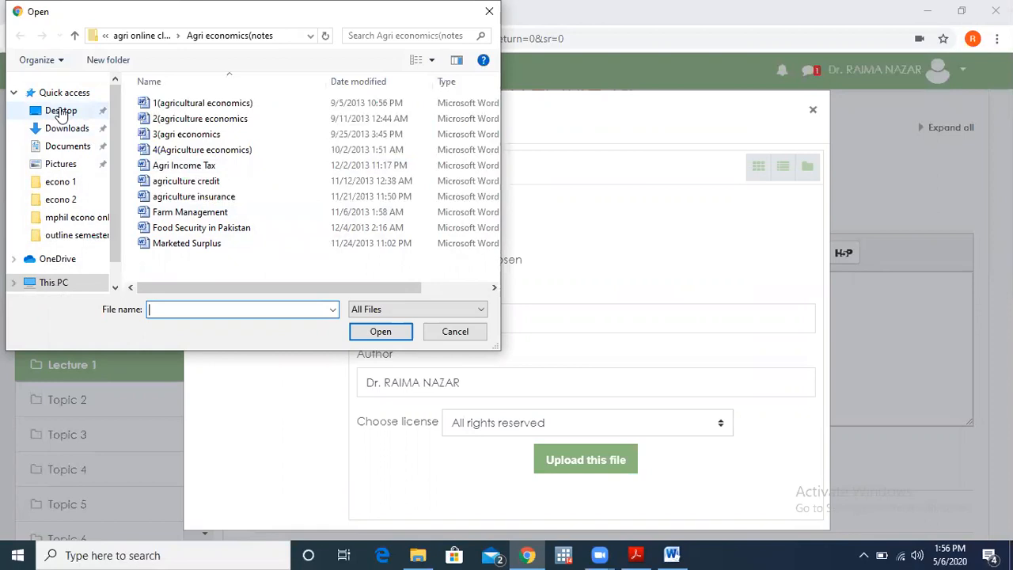
{"action": "left_click", "coordinate": [61, 111]}
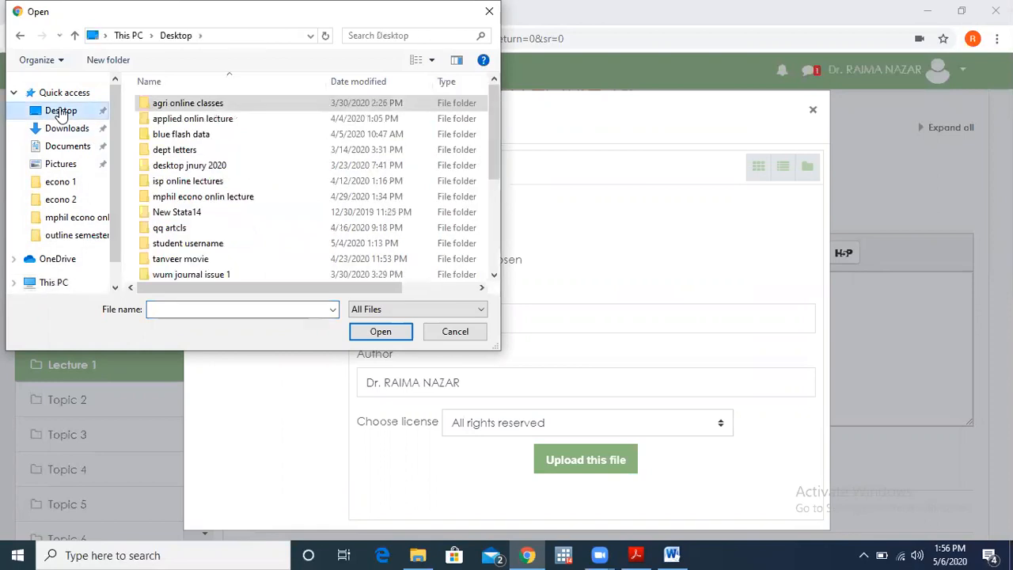
{"action": "left_click", "coordinate": [190, 125]}
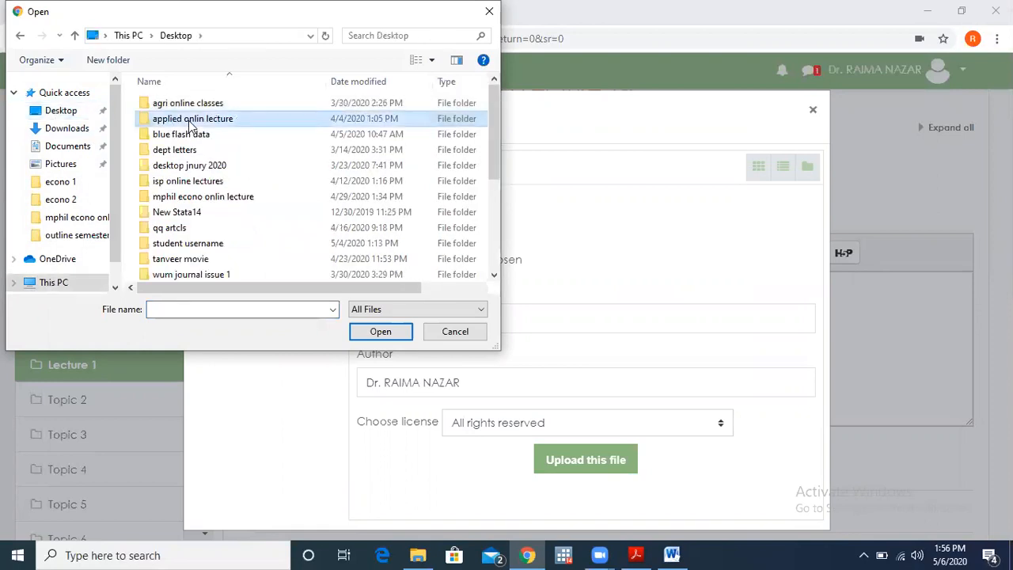
{"action": "double_click", "coordinate": [190, 125]}
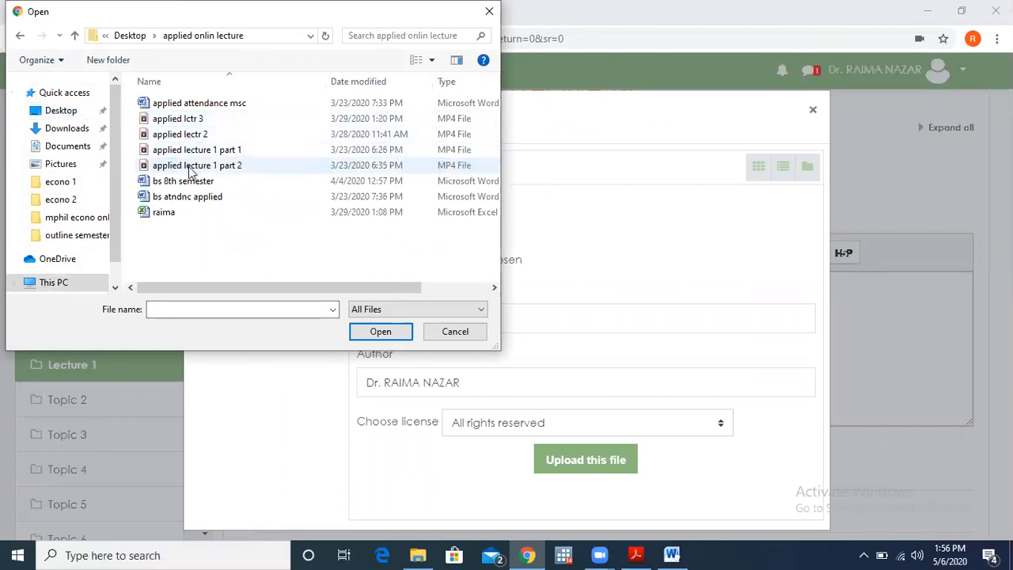
{"action": "left_click", "coordinate": [190, 168]}
{"action": "left_click", "coordinate": [190, 152]}
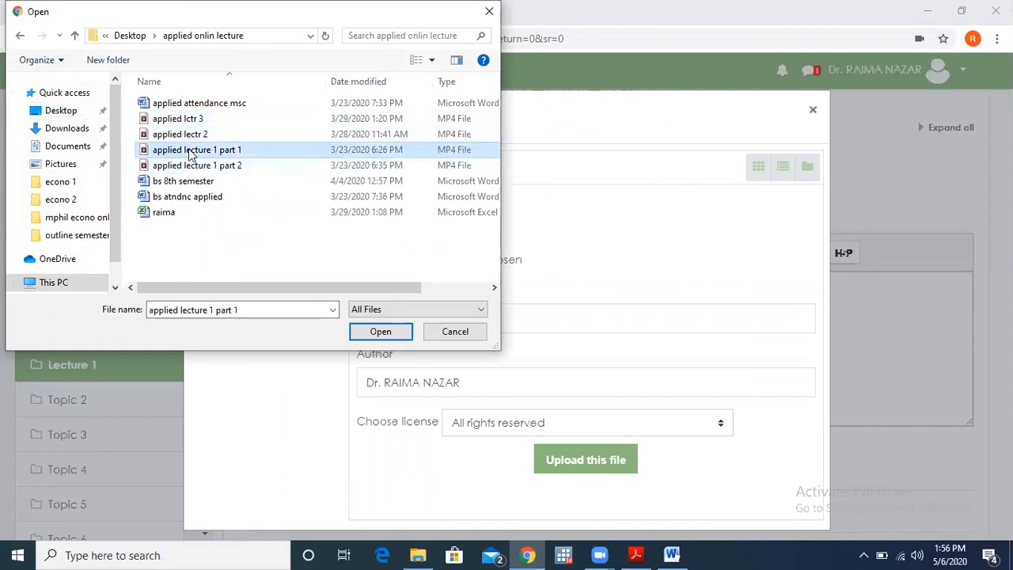
{"action": "left_click", "coordinate": [369, 333]}
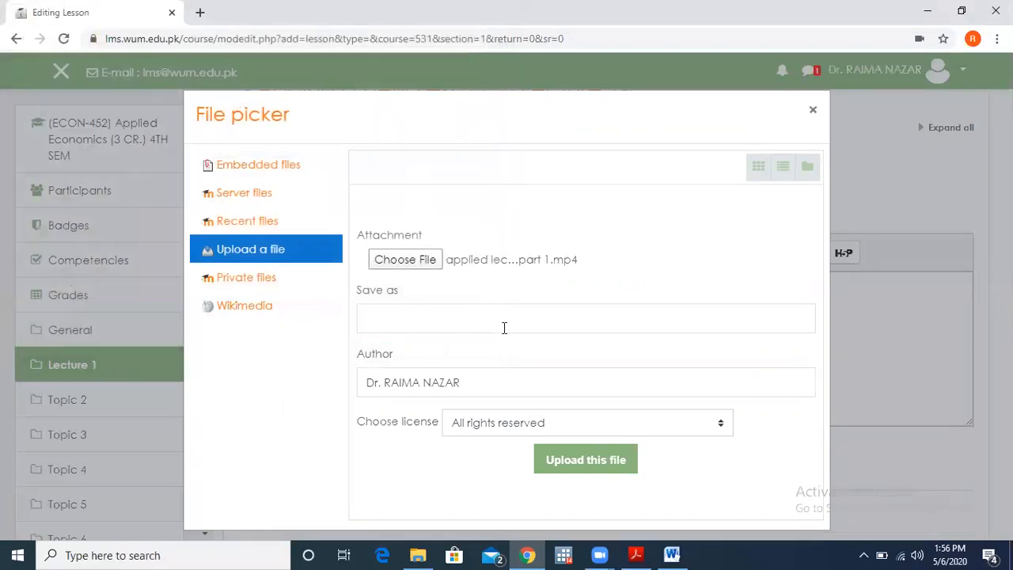
{"action": "left_click", "coordinate": [554, 460]}
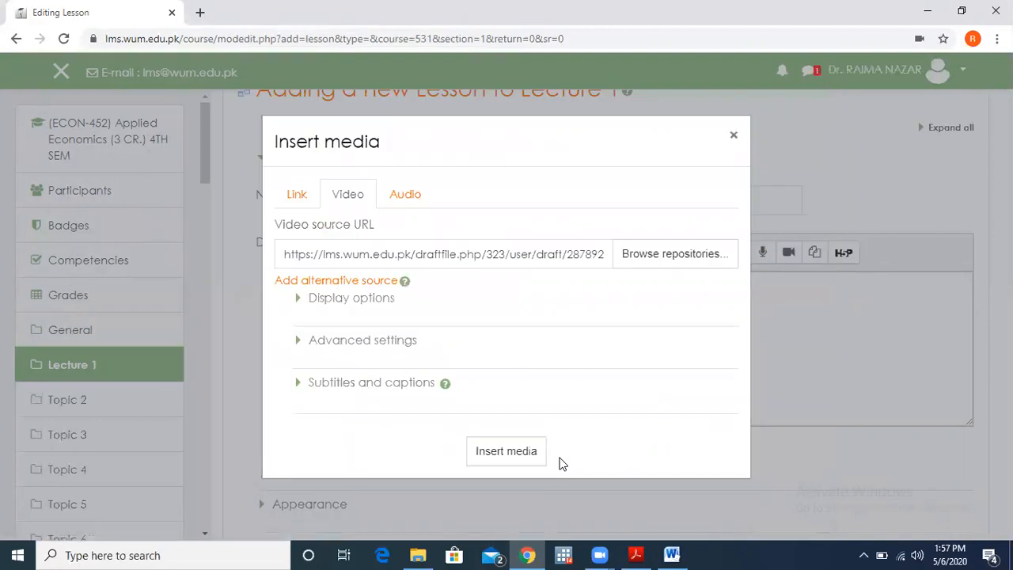
{"action": "left_click", "coordinate": [500, 453]}
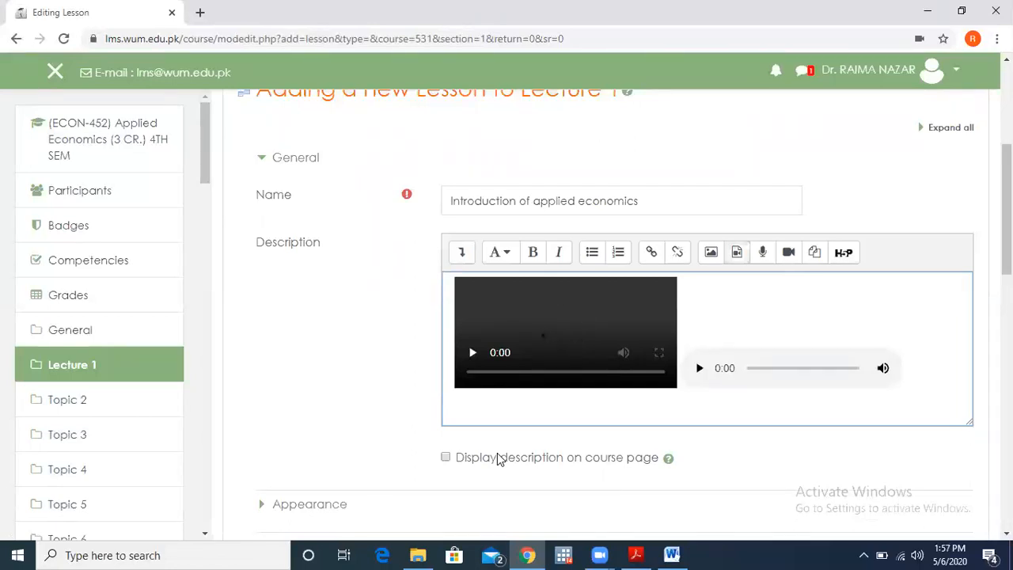
Look through the lesson's settings sections below the description
{"action": "key", "text": "BackSpace"}
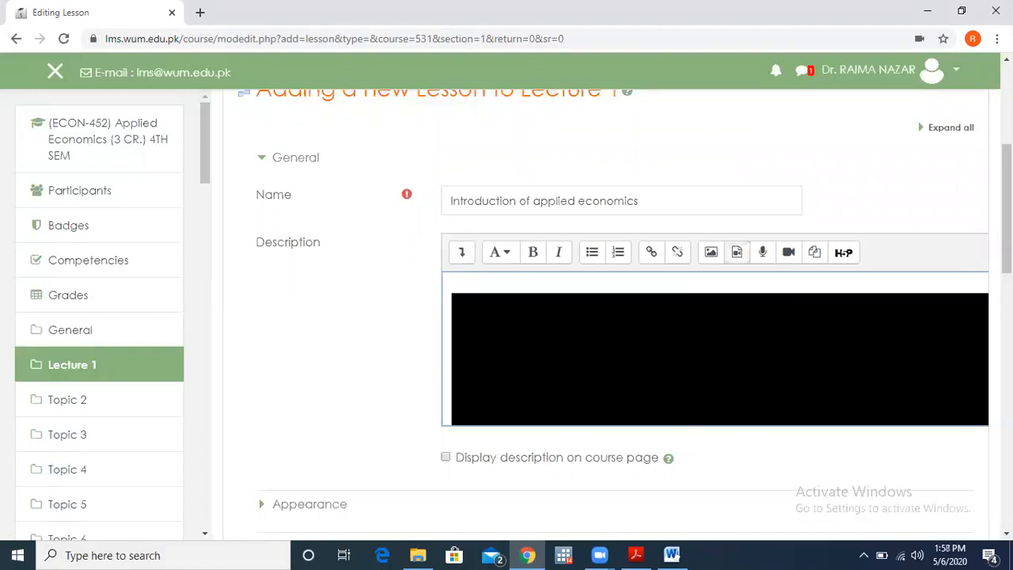
{"action": "scroll", "coordinate": [625, 316], "scroll_direction": "down", "scroll_amount": 3}
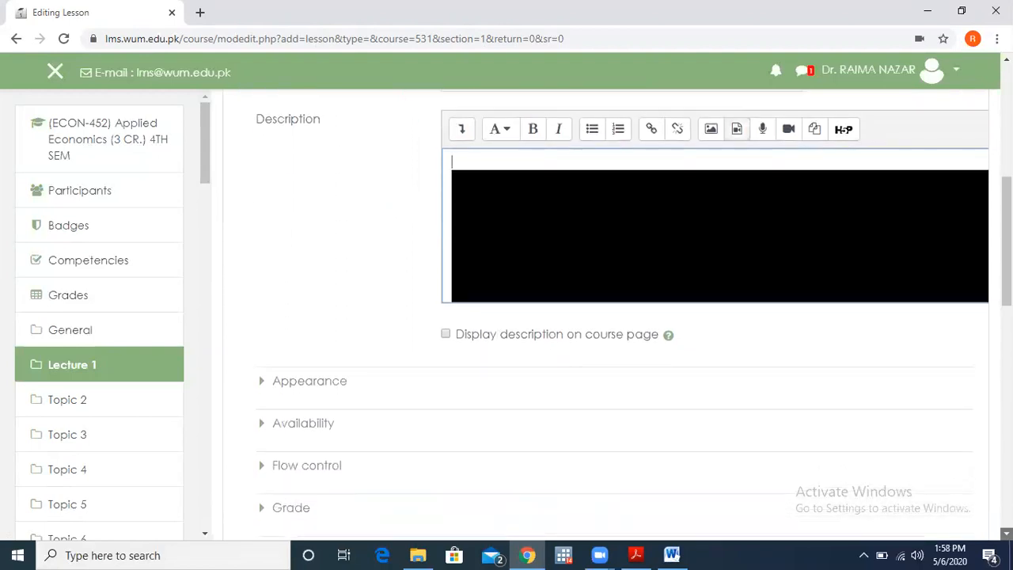
{"action": "scroll", "coordinate": [633, 370], "scroll_direction": "down", "scroll_amount": 1}
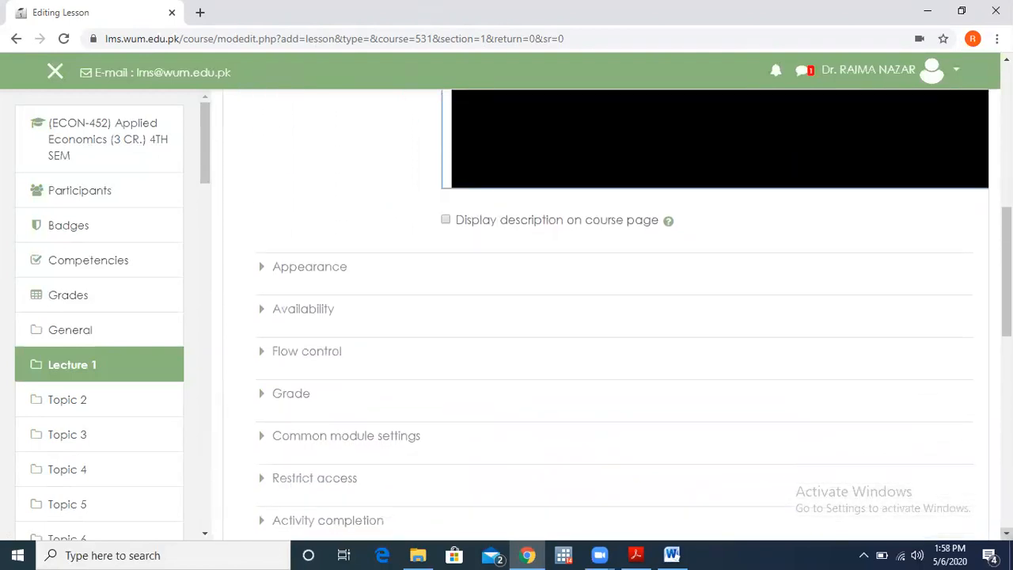
Check the lesson's Appearance settings, then save the lesson and display it
{"action": "scroll", "coordinate": [626, 316], "scroll_direction": "down", "scroll_amount": 1}
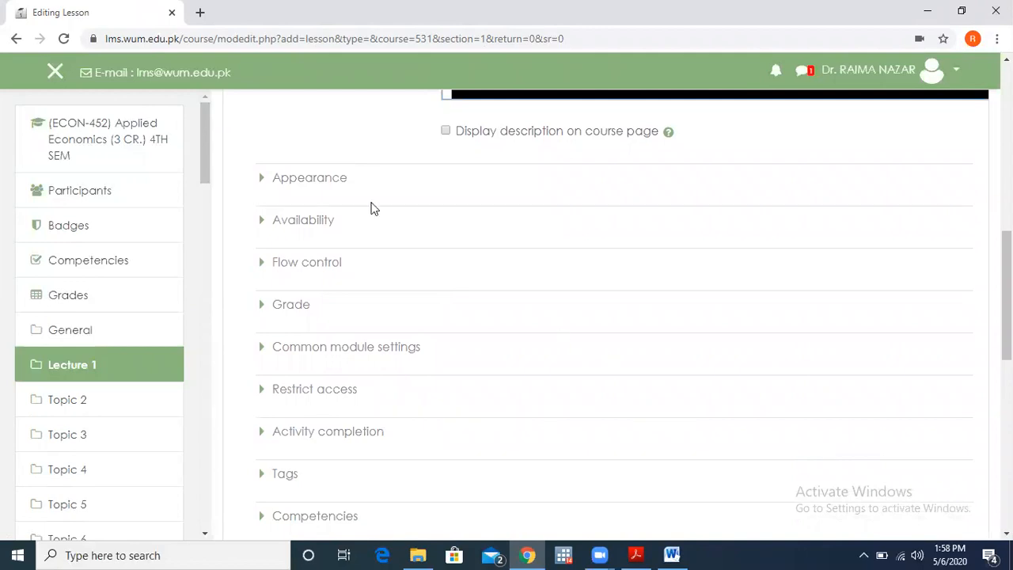
{"action": "left_click", "coordinate": [338, 179]}
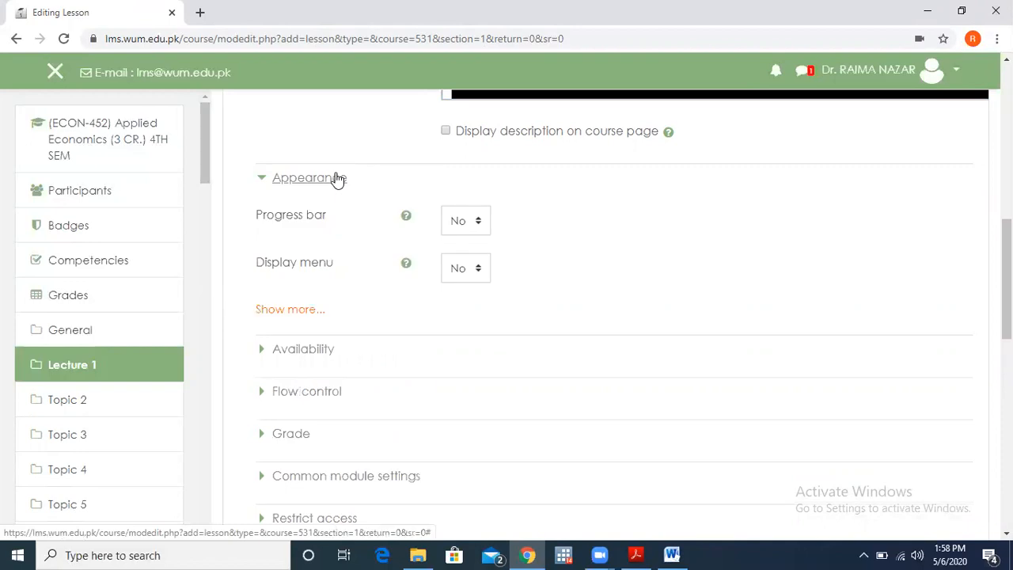
{"action": "left_click", "coordinate": [338, 179]}
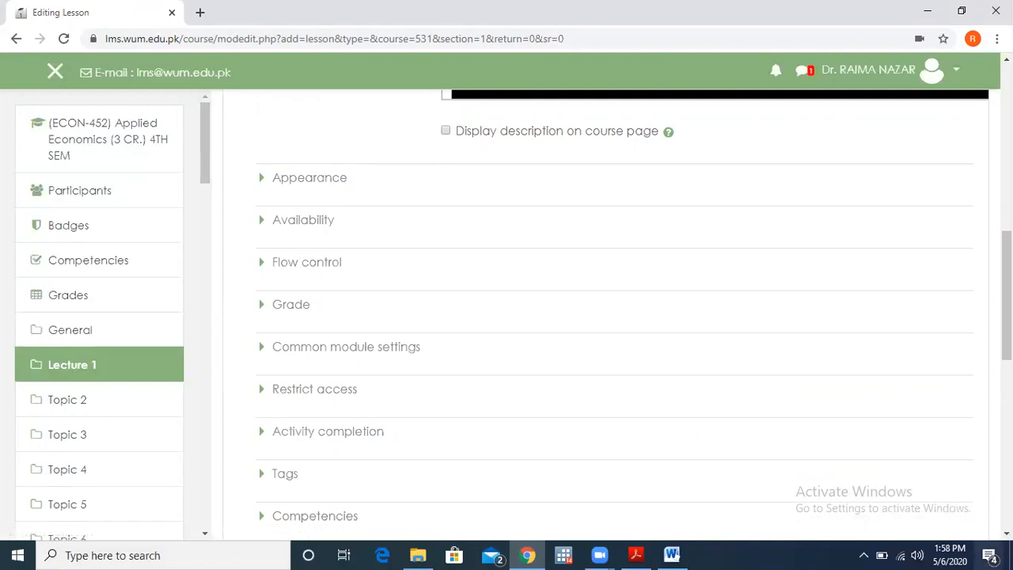
{"action": "scroll", "coordinate": [800, 425], "scroll_direction": "down", "scroll_amount": 5}
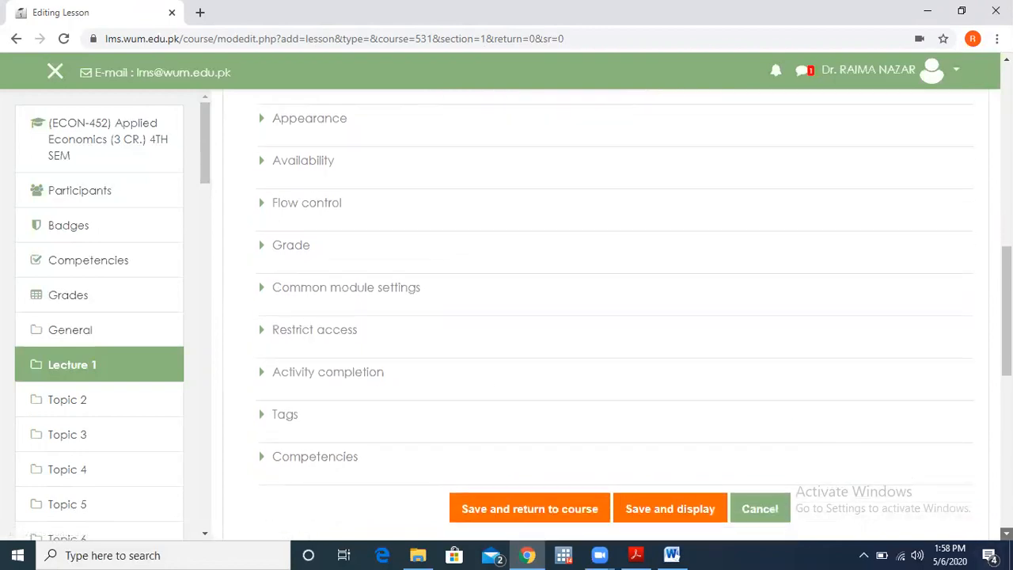
{"action": "left_click", "coordinate": [674, 394]}
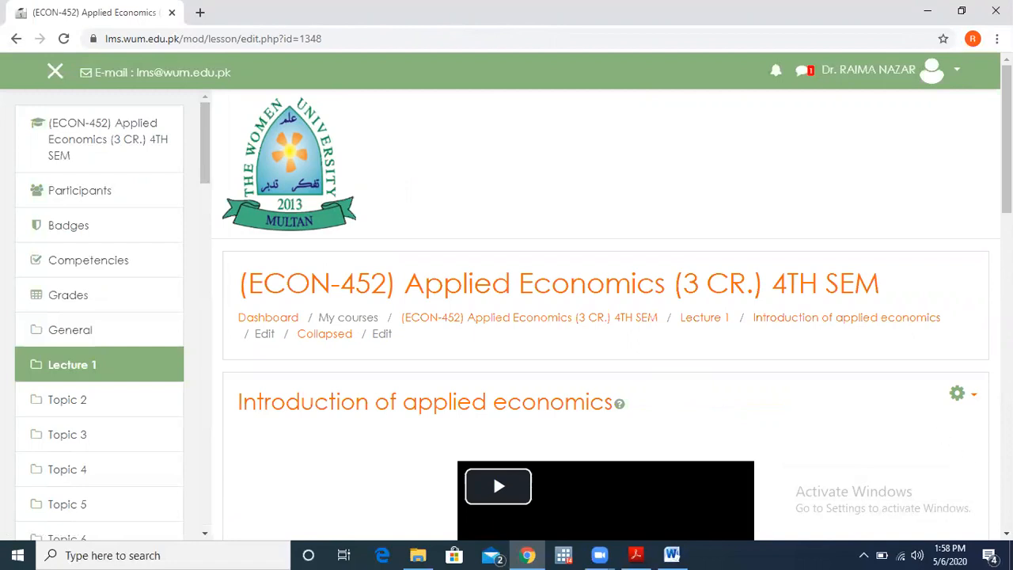
Examine the saved lesson page, including its embedded video and the options for adding content or question pages
{"action": "left_click", "coordinate": [1007, 533]}
{"action": "left_click", "coordinate": [1007, 532]}
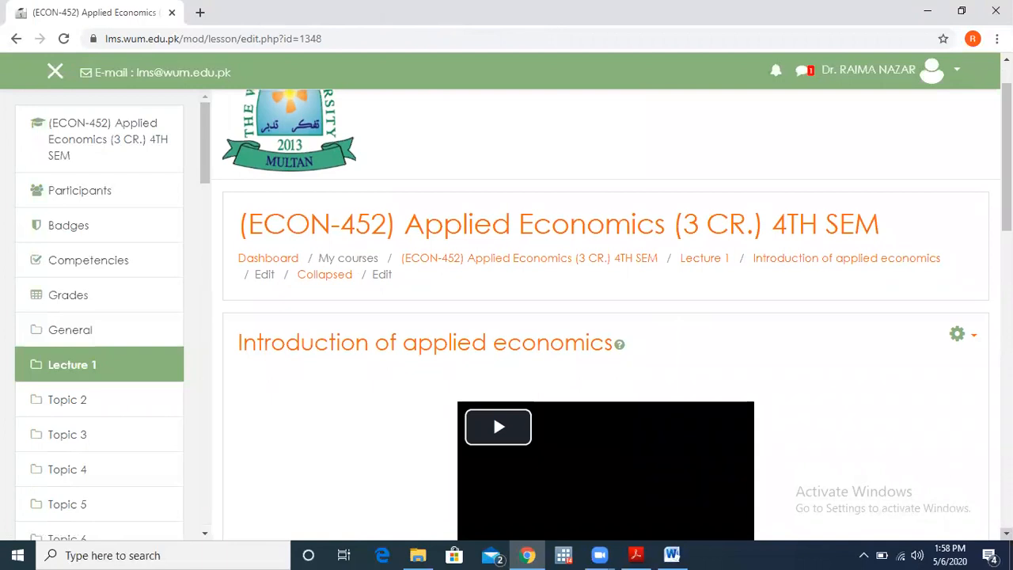
{"action": "scroll", "coordinate": [606, 317], "scroll_direction": "down", "scroll_amount": 3}
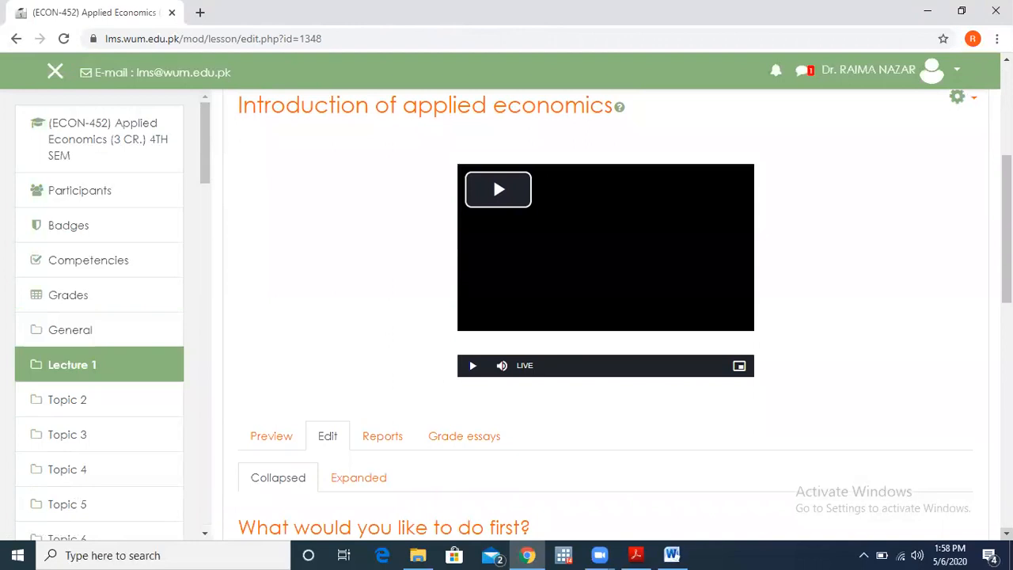
{"action": "left_click", "coordinate": [473, 367]}
{"action": "scroll", "coordinate": [1007, 533], "scroll_direction": "down", "scroll_amount": 2}
{"action": "scroll", "coordinate": [1007, 533], "scroll_direction": "down", "scroll_amount": 3}
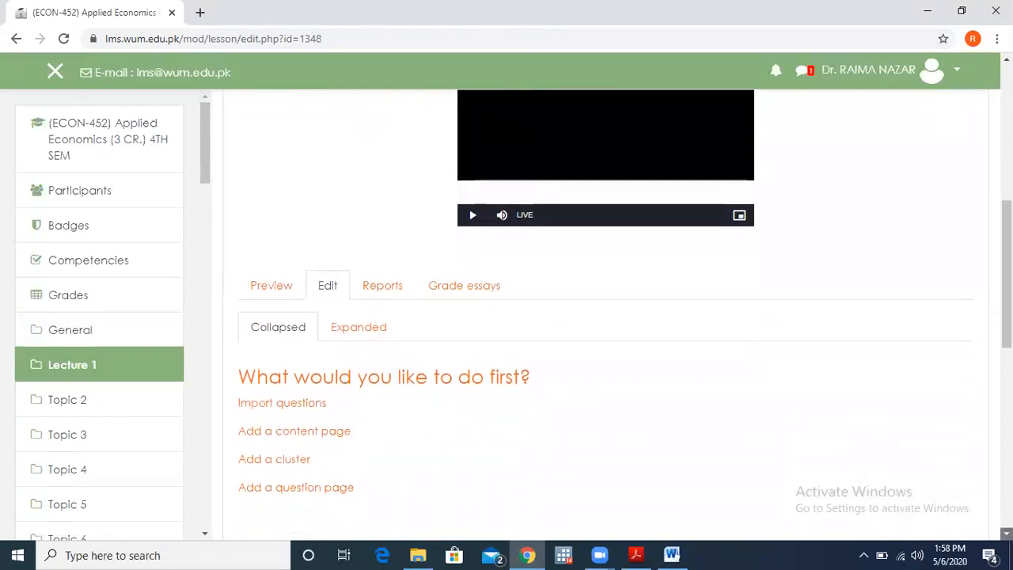
{"action": "scroll", "coordinate": [1007, 532], "scroll_direction": "down", "scroll_amount": 2}
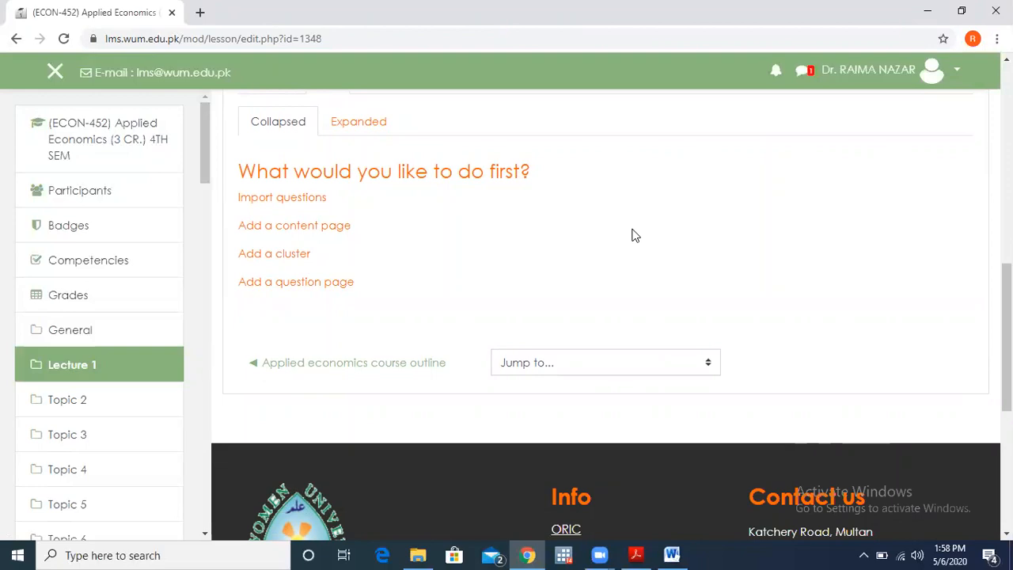
Return to the Applied Economics course page and add a new Assignment activity to the Lecture 1 section
{"action": "left_click", "coordinate": [69, 138]}
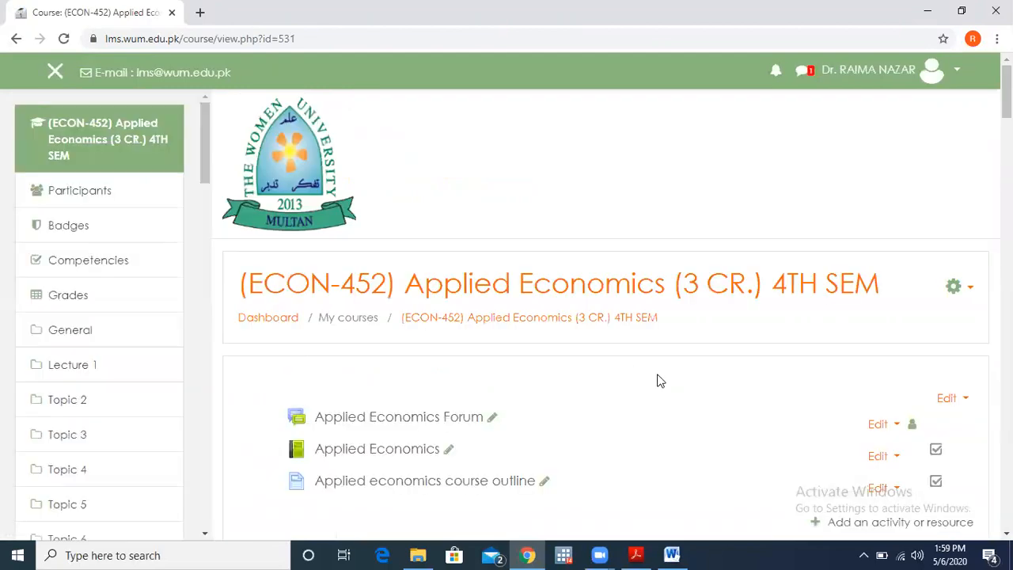
{"action": "scroll", "coordinate": [607, 315], "scroll_direction": "down", "scroll_amount": 3}
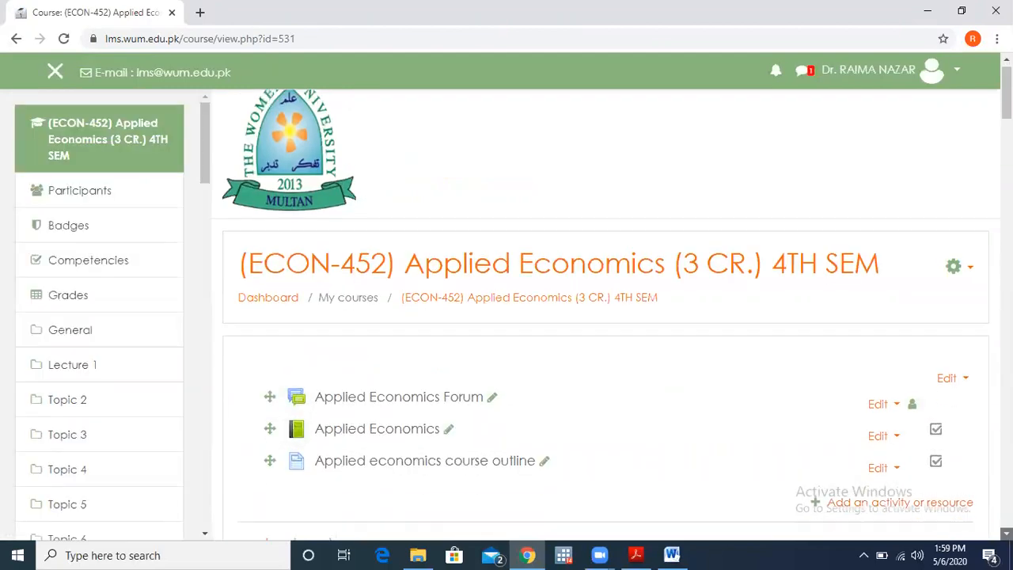
{"action": "scroll", "coordinate": [613, 315], "scroll_direction": "down", "scroll_amount": 1}
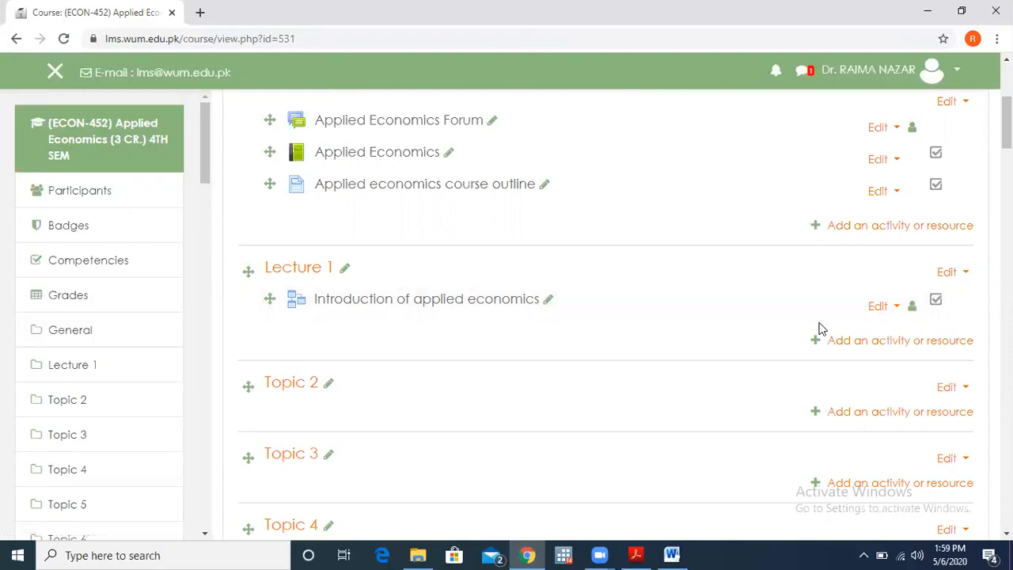
{"action": "left_click", "coordinate": [843, 347]}
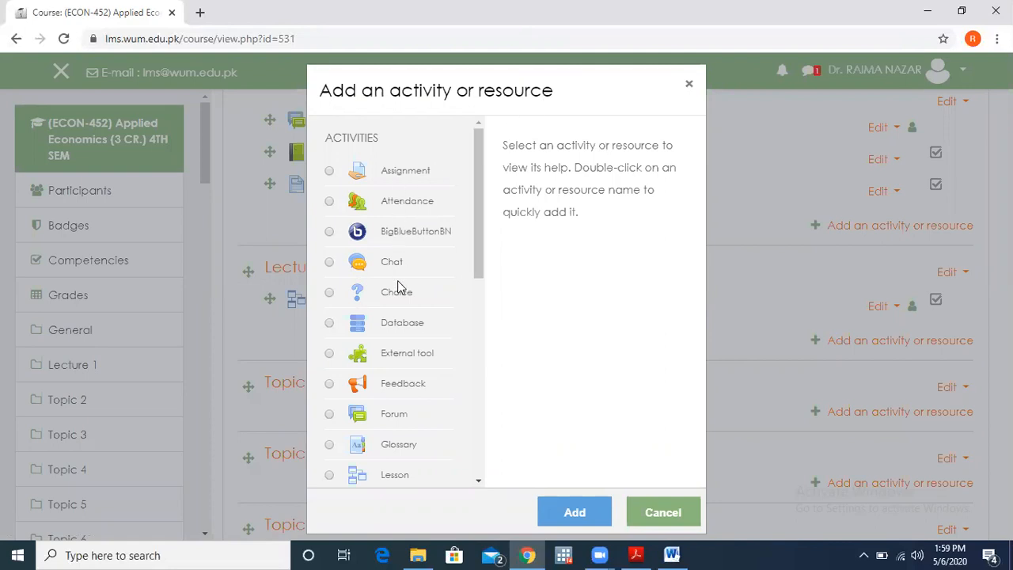
{"action": "left_click", "coordinate": [403, 176]}
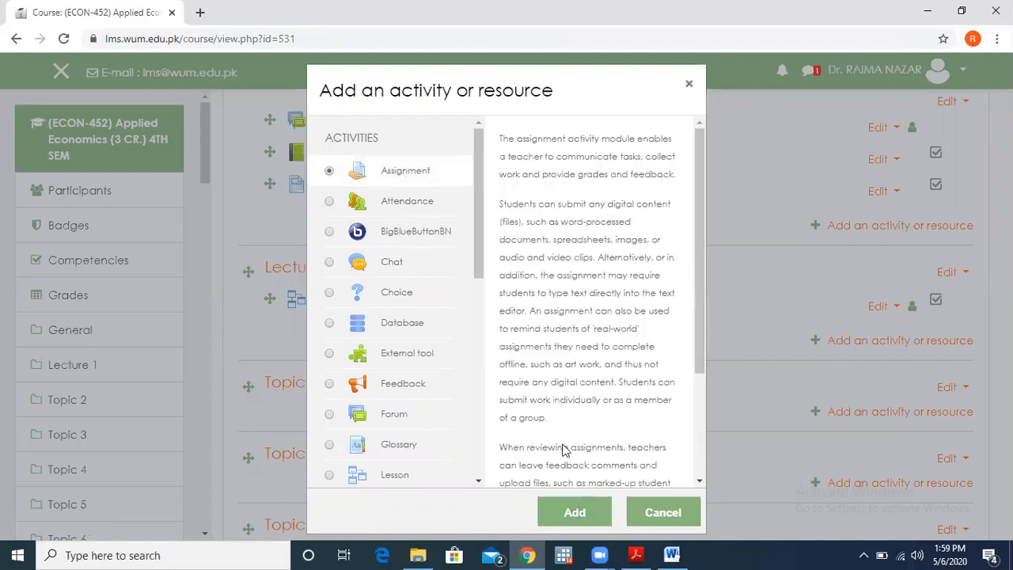
{"action": "left_click", "coordinate": [575, 514]}
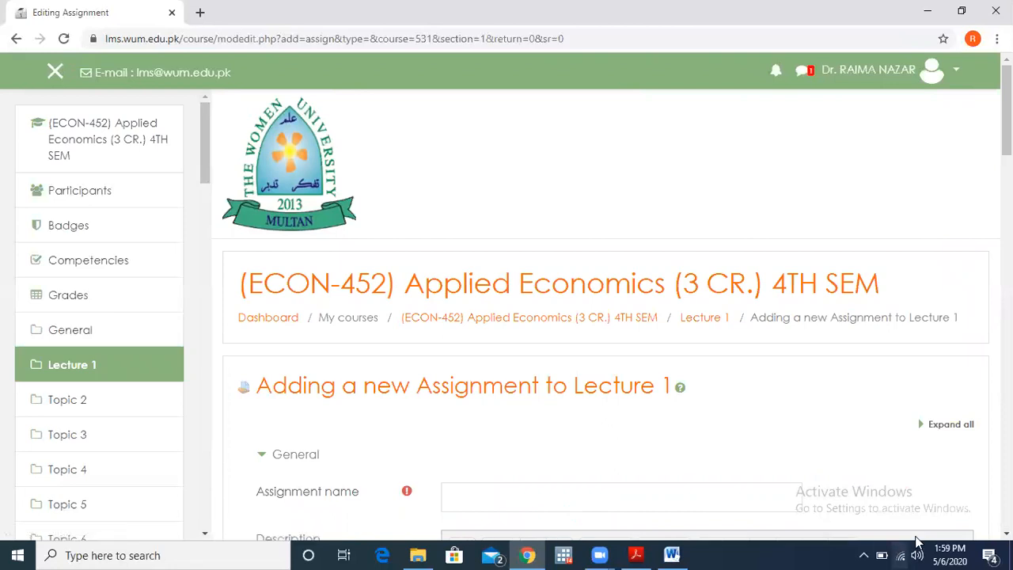
Name the assignment "data types" and enter the description "Explain all data types with example."
{"action": "scroll", "coordinate": [602, 316], "scroll_direction": "down", "scroll_amount": 3}
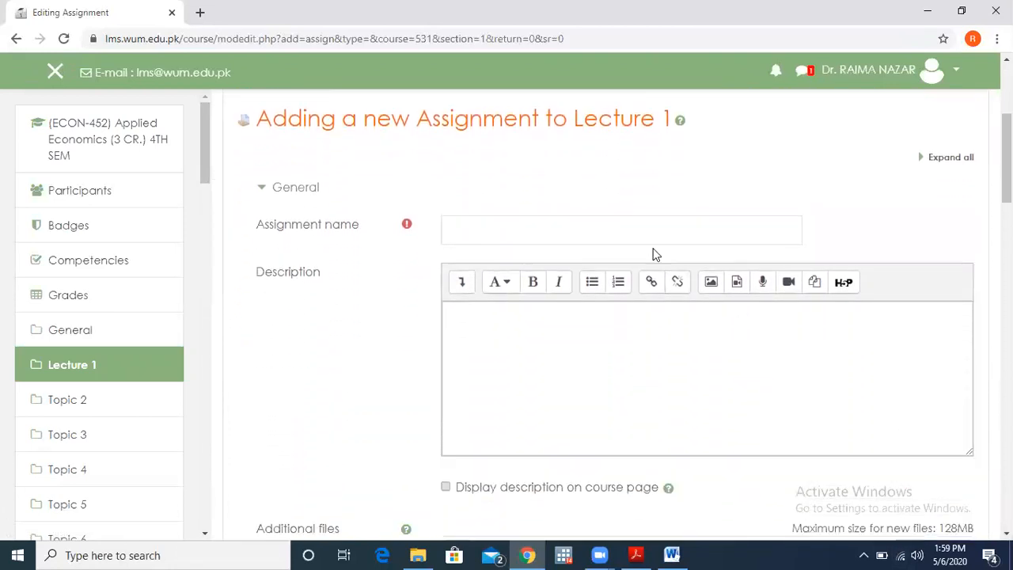
{"action": "left_click", "coordinate": [642, 235]}
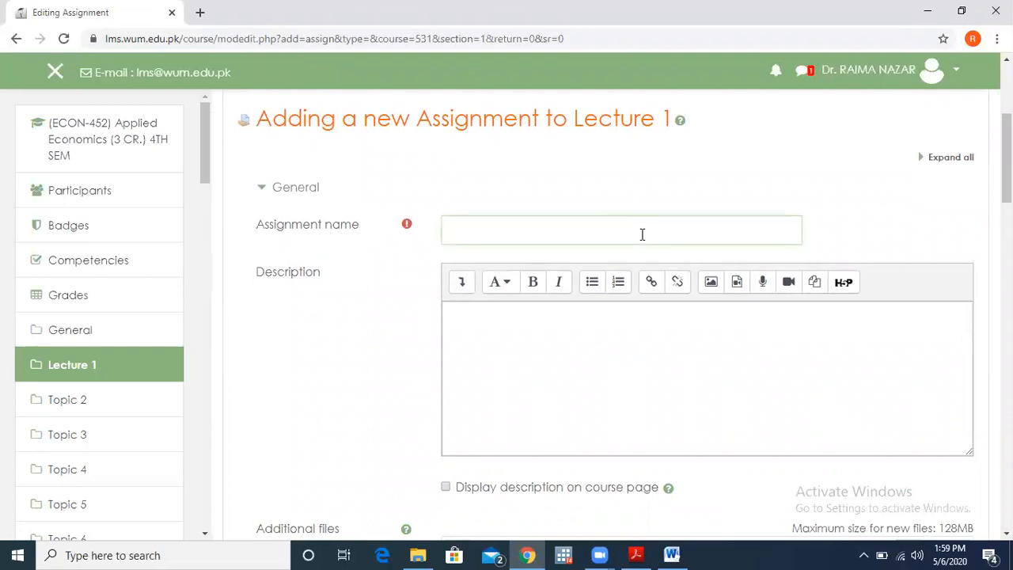
{"action": "type", "text": "data types"}
{"action": "left_click", "coordinate": [632, 345]}
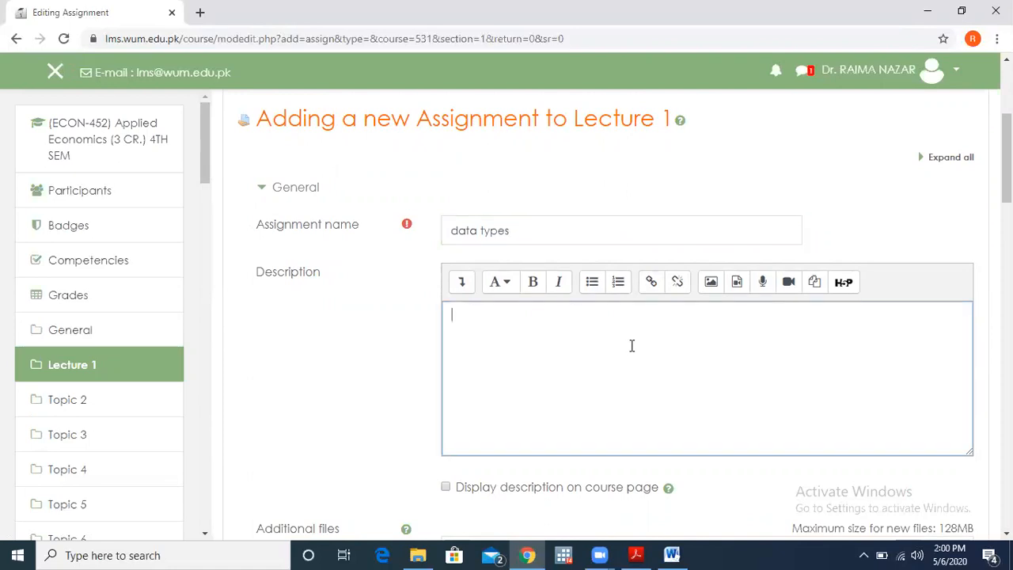
{"action": "type", "text": "Explain all data typ"}
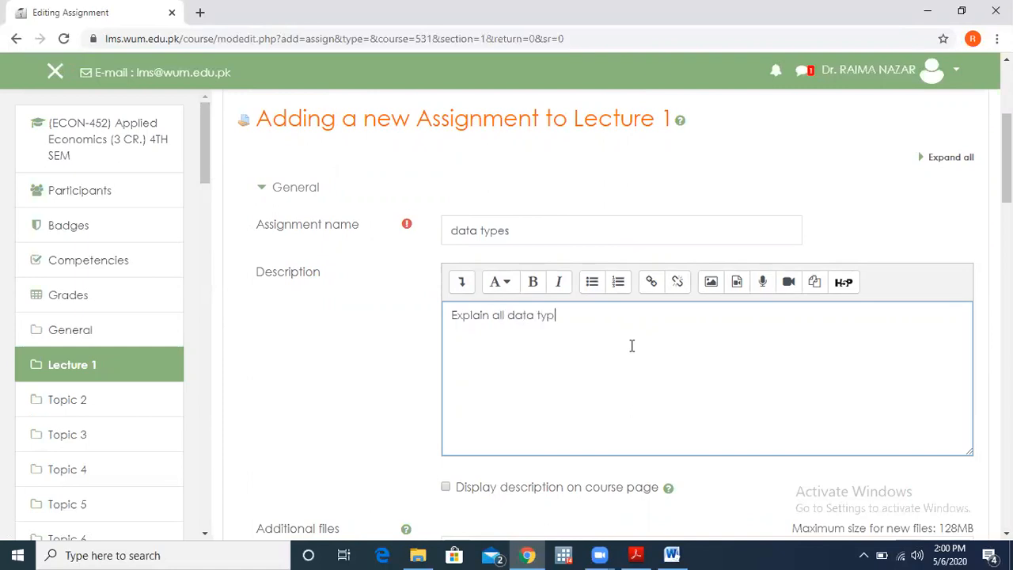
{"action": "type", "text": "es with example."}
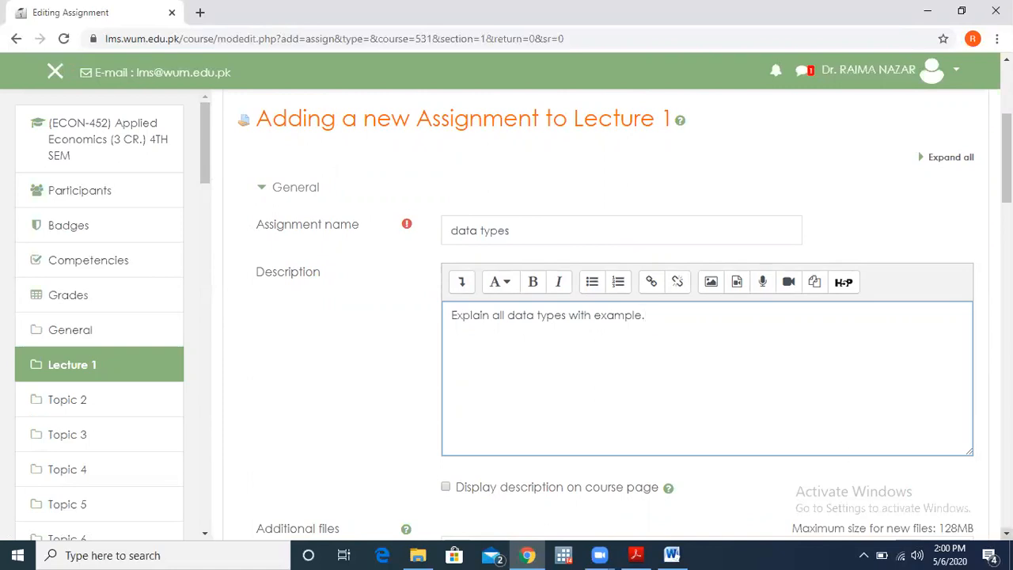
Upload the PDF "advance Econometrics BY ASTERIOU" from the econo 1 folder to the assignment's additional files
{"action": "scroll", "coordinate": [626, 325], "scroll_direction": "down", "scroll_amount": 2}
{"action": "scroll", "coordinate": [795, 433], "scroll_direction": "down", "scroll_amount": 2}
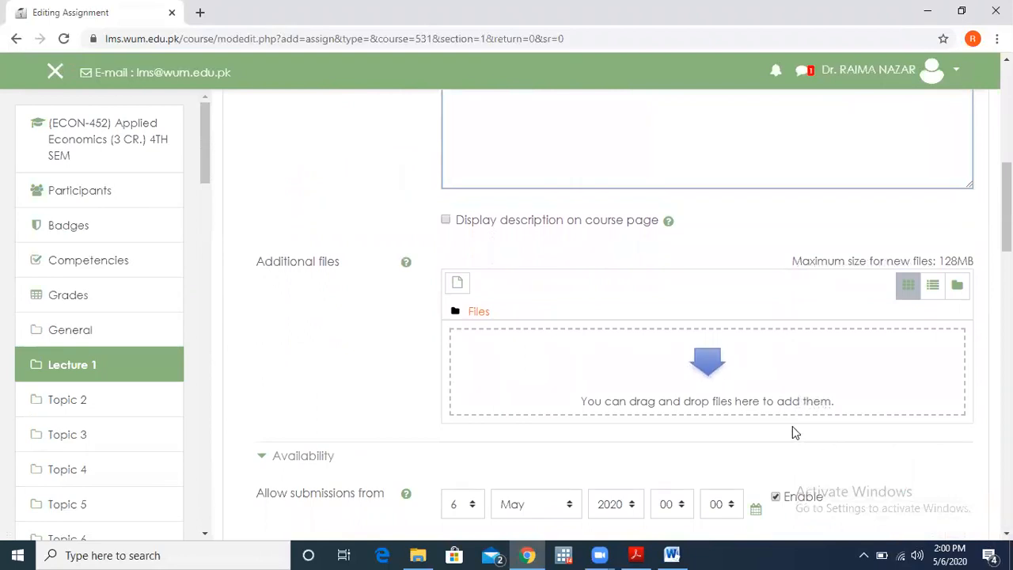
{"action": "left_click", "coordinate": [707, 369]}
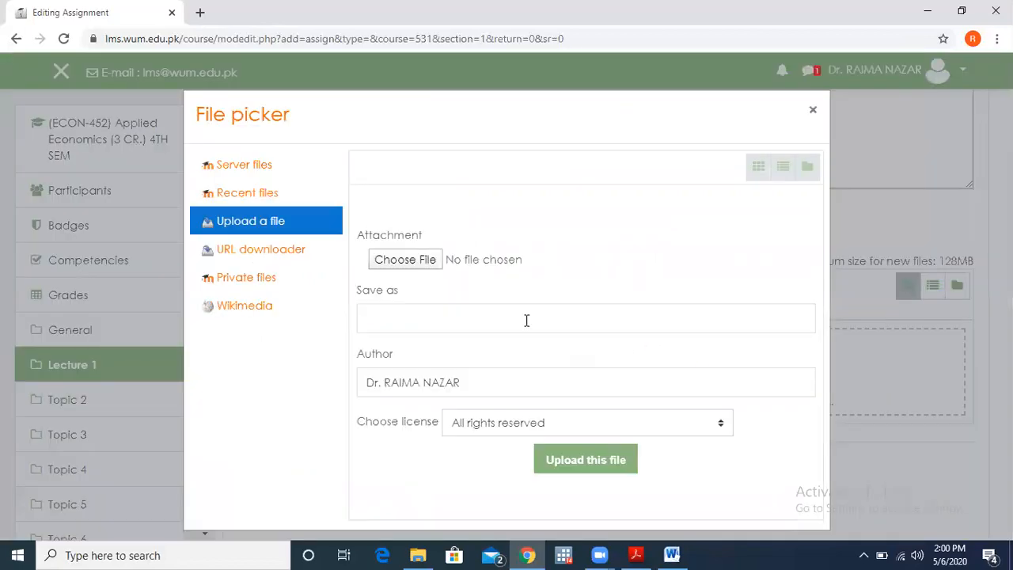
{"action": "left_click", "coordinate": [418, 261]}
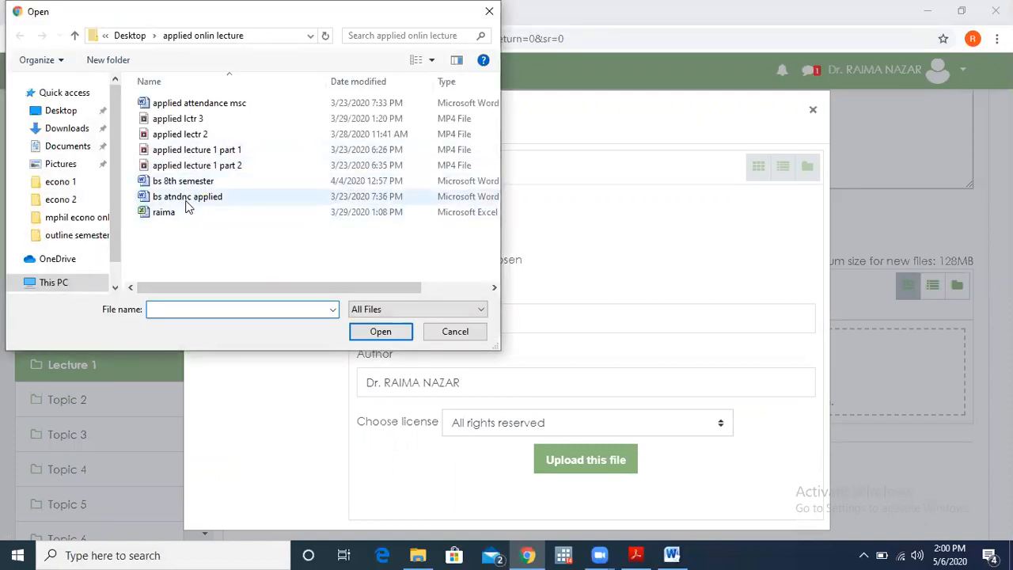
{"action": "left_click", "coordinate": [60, 187]}
{"action": "left_click", "coordinate": [173, 123]}
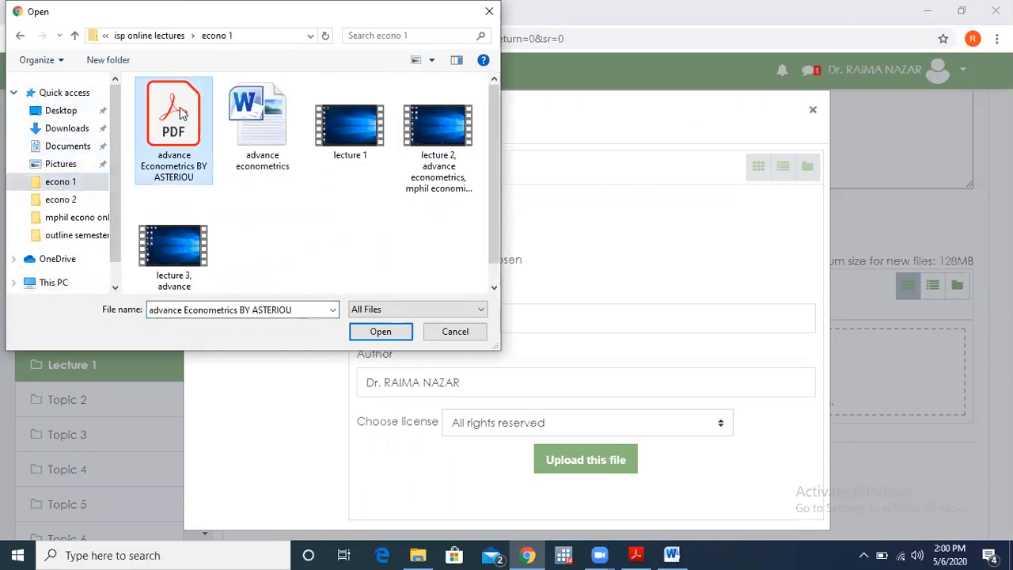
{"action": "left_click", "coordinate": [380, 332]}
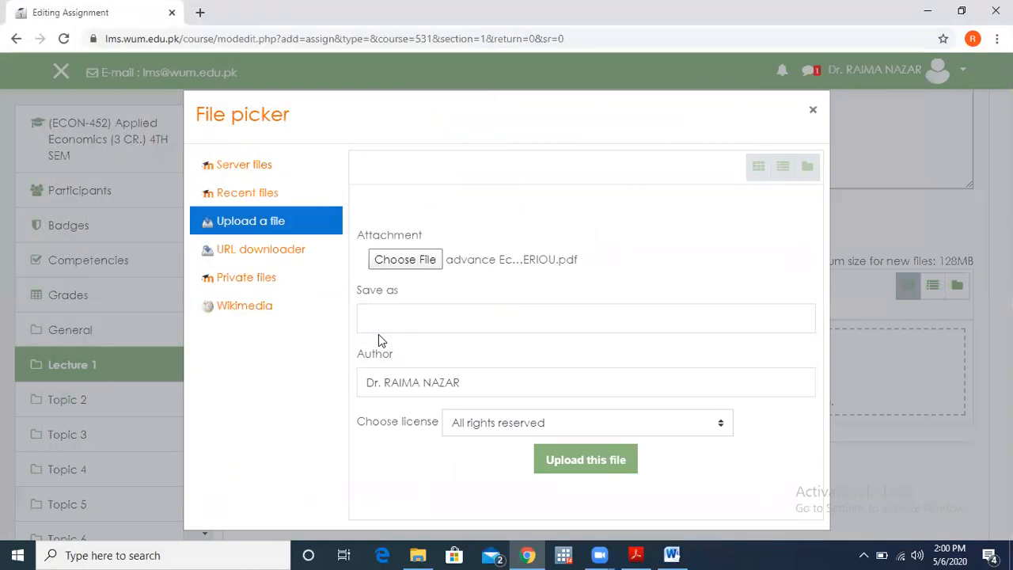
{"action": "left_click", "coordinate": [553, 469]}
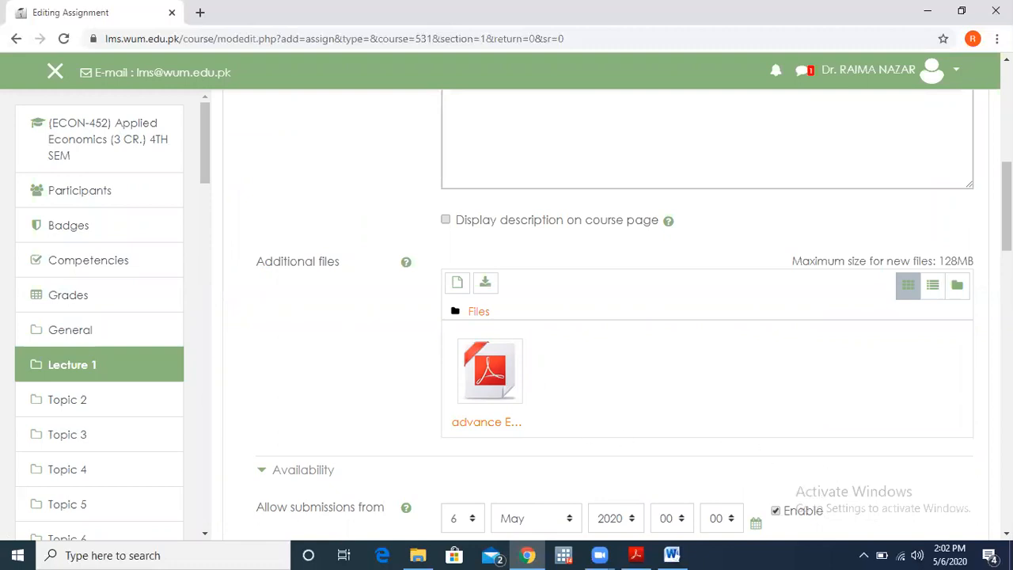
Enable the assignment's cut-off date and set its day to 13 May 2020
{"action": "scroll", "coordinate": [633, 317], "scroll_direction": "down", "scroll_amount": 5}
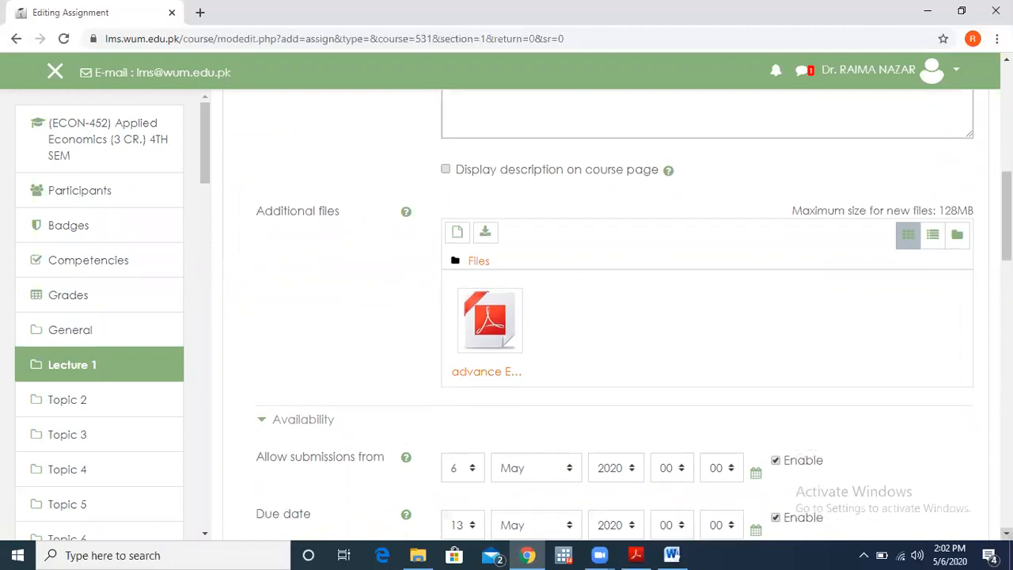
{"action": "scroll", "coordinate": [634, 316], "scroll_direction": "down", "scroll_amount": 3}
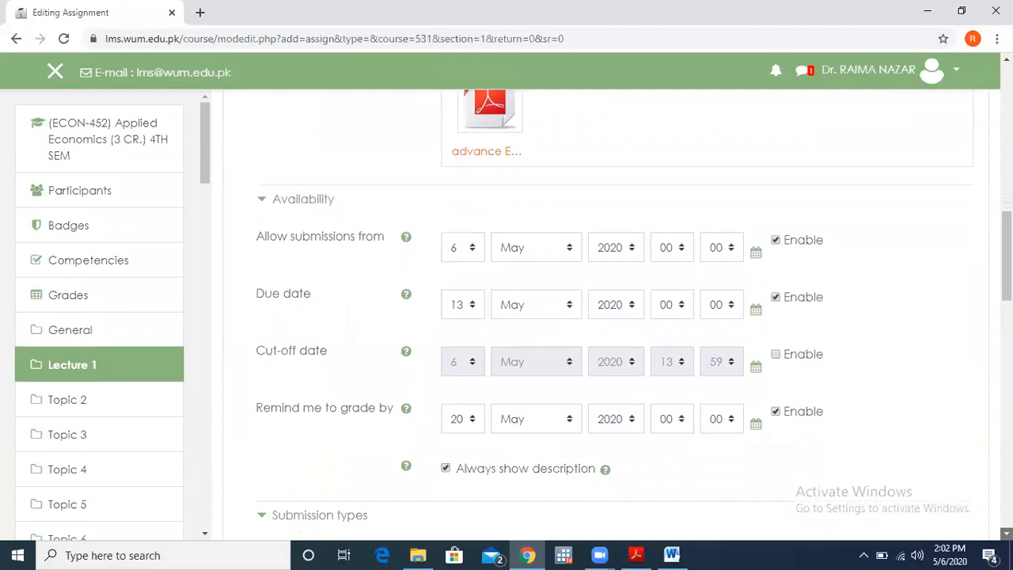
{"action": "scroll", "coordinate": [633, 317], "scroll_direction": "down", "scroll_amount": 1}
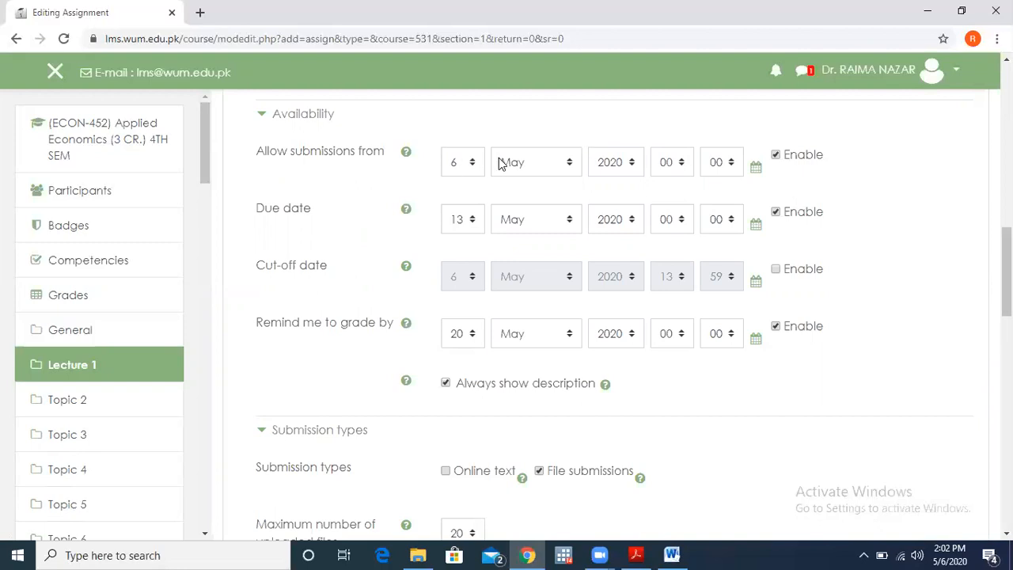
{"action": "left_click", "coordinate": [474, 221]}
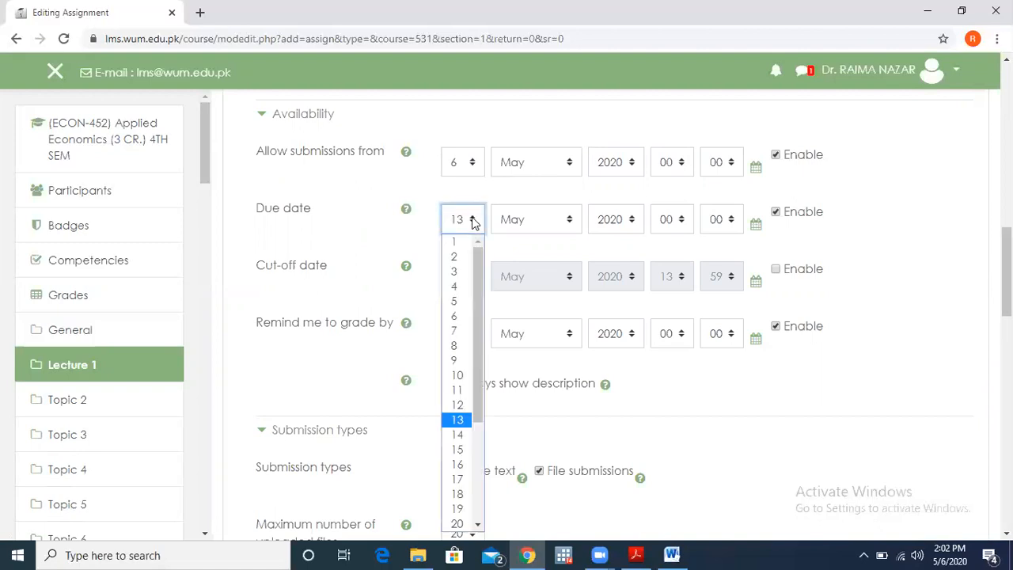
{"action": "left_click", "coordinate": [474, 222]}
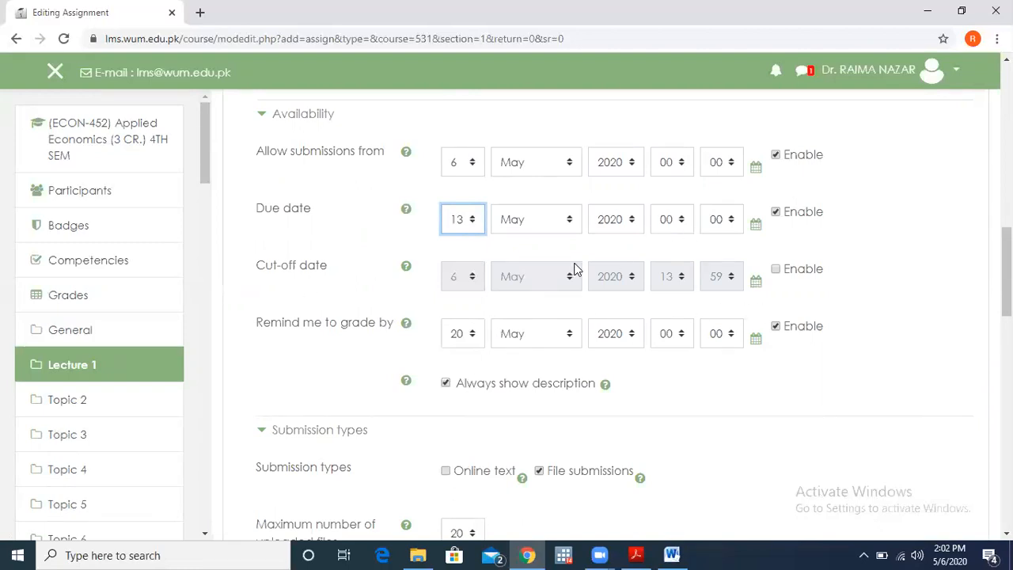
{"action": "left_click", "coordinate": [776, 270]}
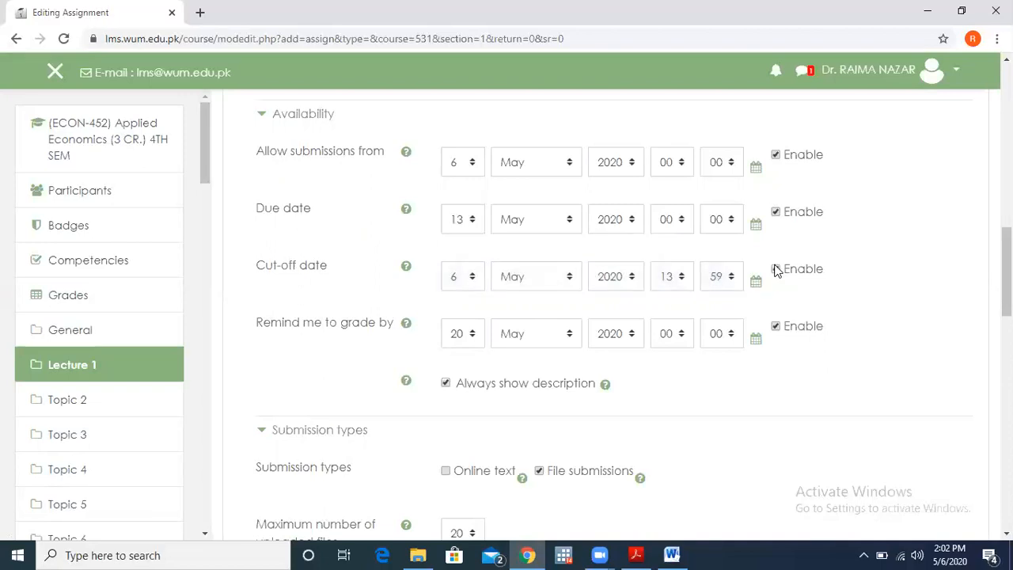
{"action": "left_click", "coordinate": [472, 279]}
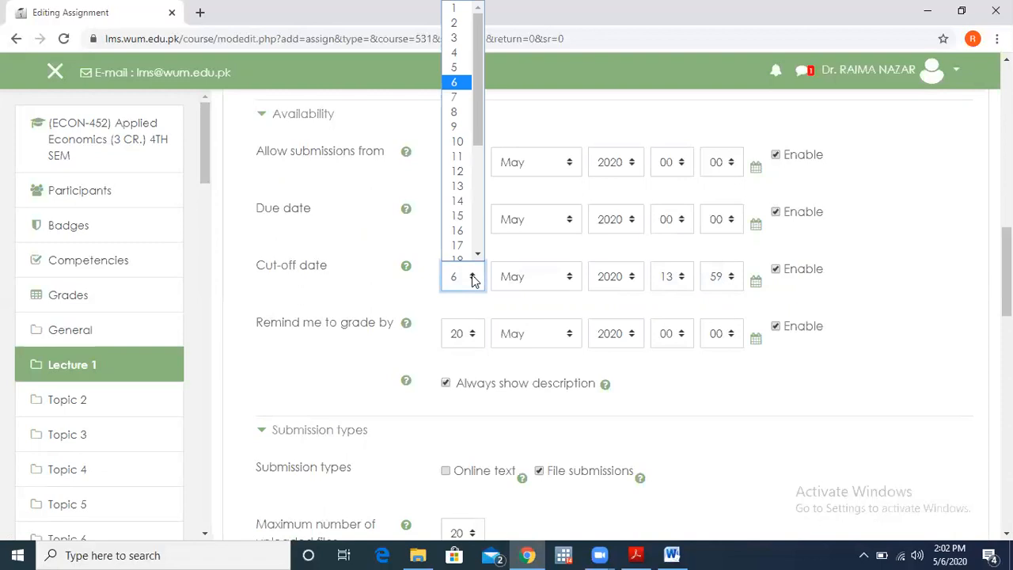
{"action": "left_click", "coordinate": [458, 180]}
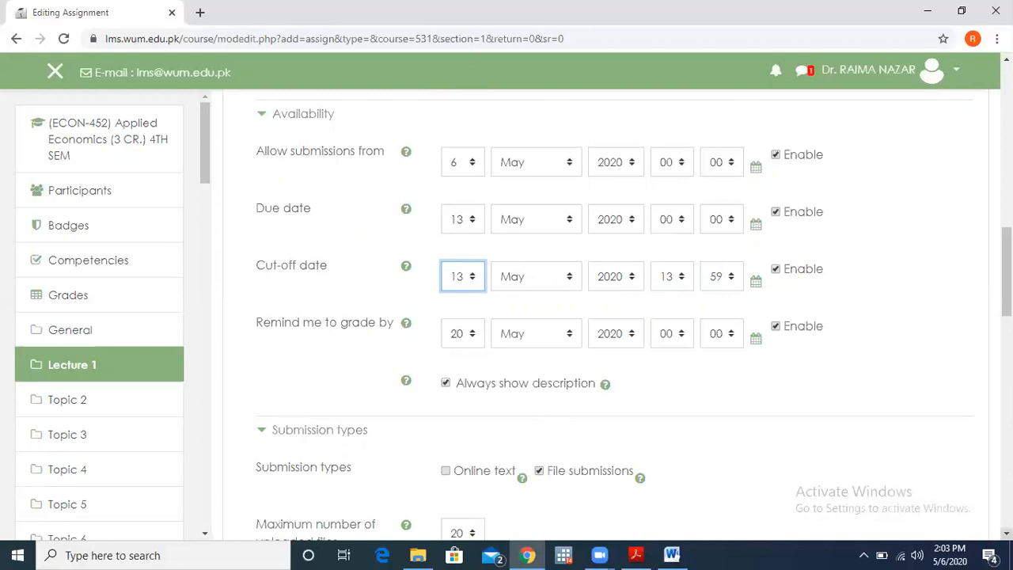
Open the choice of accepted file types for the assignment's submissions and allow Document files
{"action": "left_click", "coordinate": [1007, 534]}
{"action": "left_click", "coordinate": [1007, 535]}
{"action": "left_click", "coordinate": [1007, 534]}
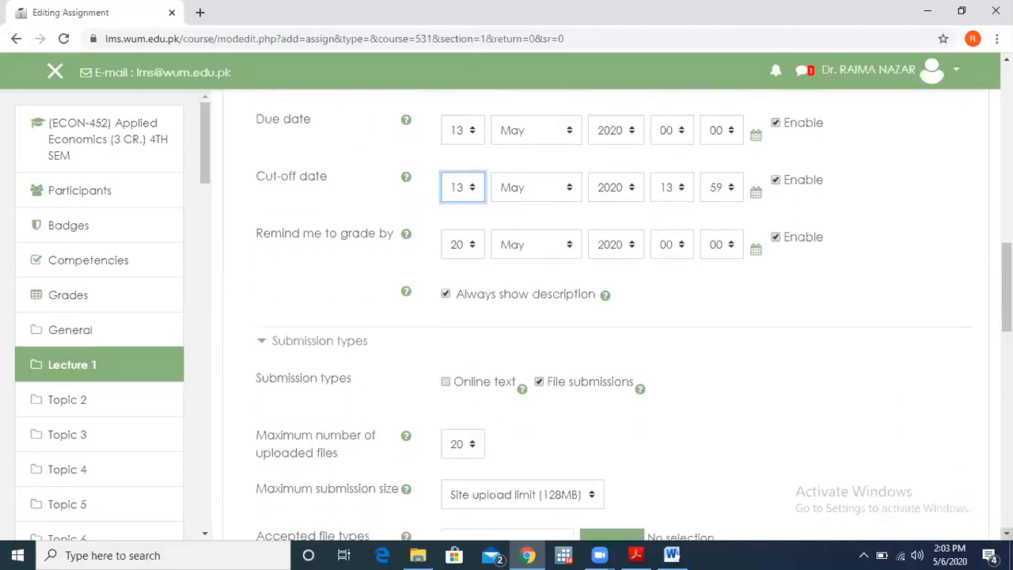
{"action": "left_click", "coordinate": [1008, 534]}
{"action": "left_click", "coordinate": [1007, 534]}
{"action": "left_click", "coordinate": [1007, 534]}
{"action": "left_click", "coordinate": [1007, 535]}
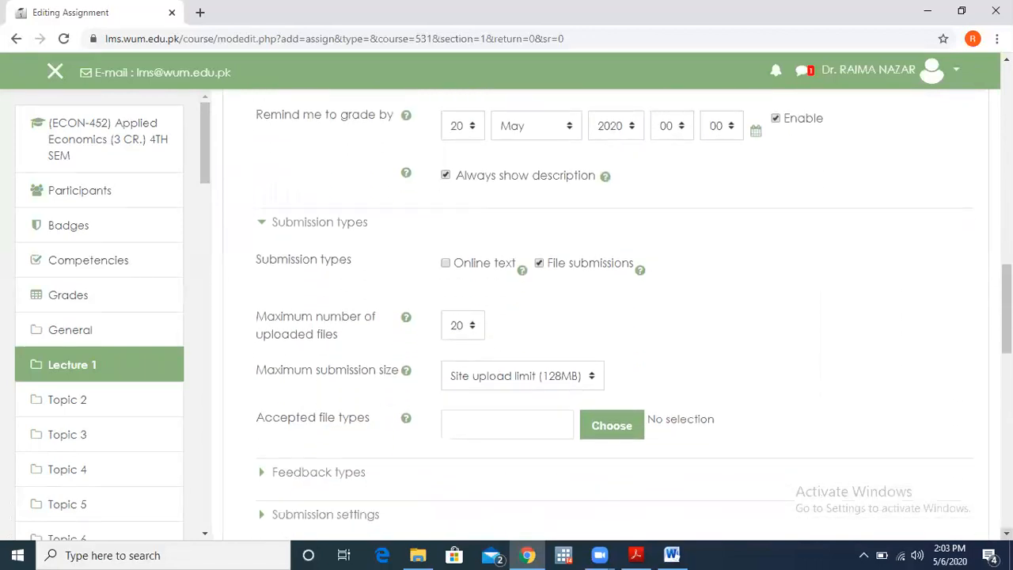
{"action": "left_click", "coordinate": [1007, 535]}
{"action": "left_click", "coordinate": [1007, 534]}
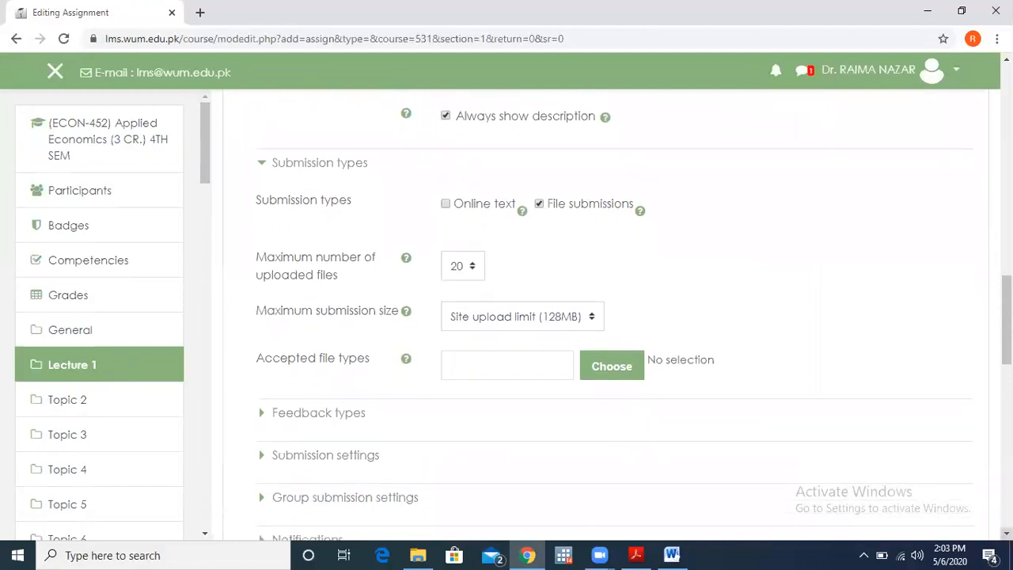
{"action": "left_click", "coordinate": [1008, 534]}
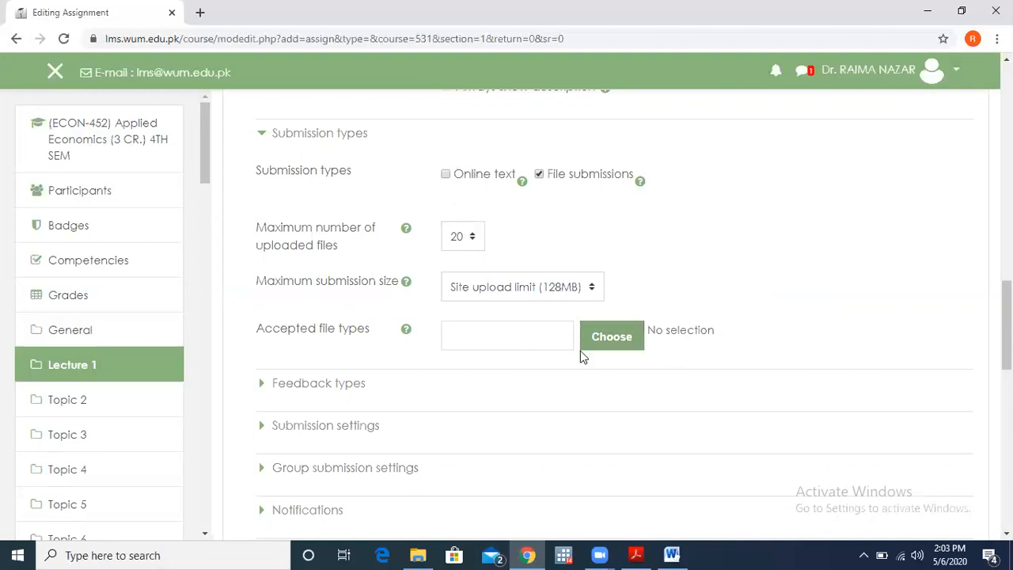
{"action": "left_click", "coordinate": [612, 345]}
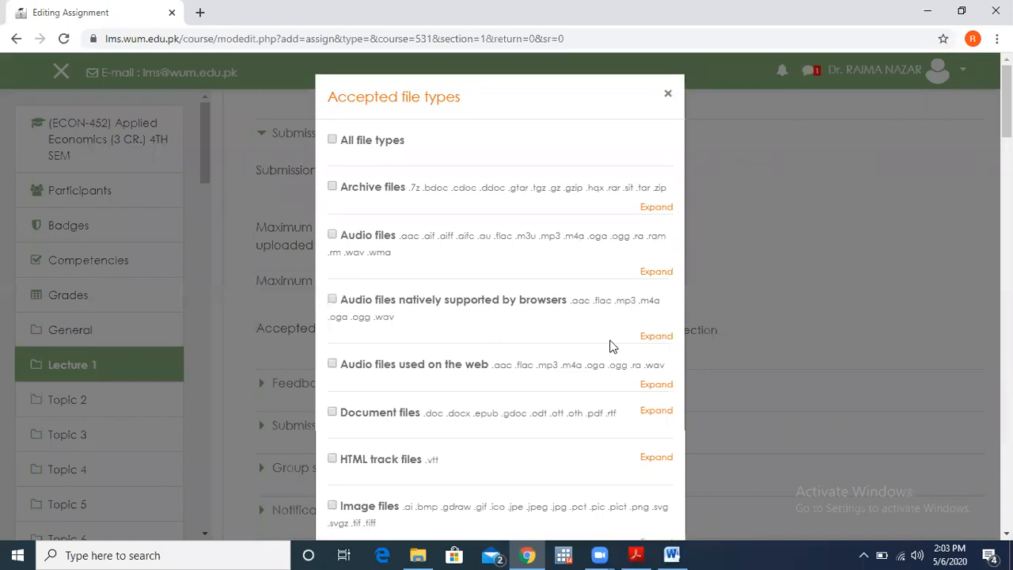
{"action": "left_click", "coordinate": [332, 413]}
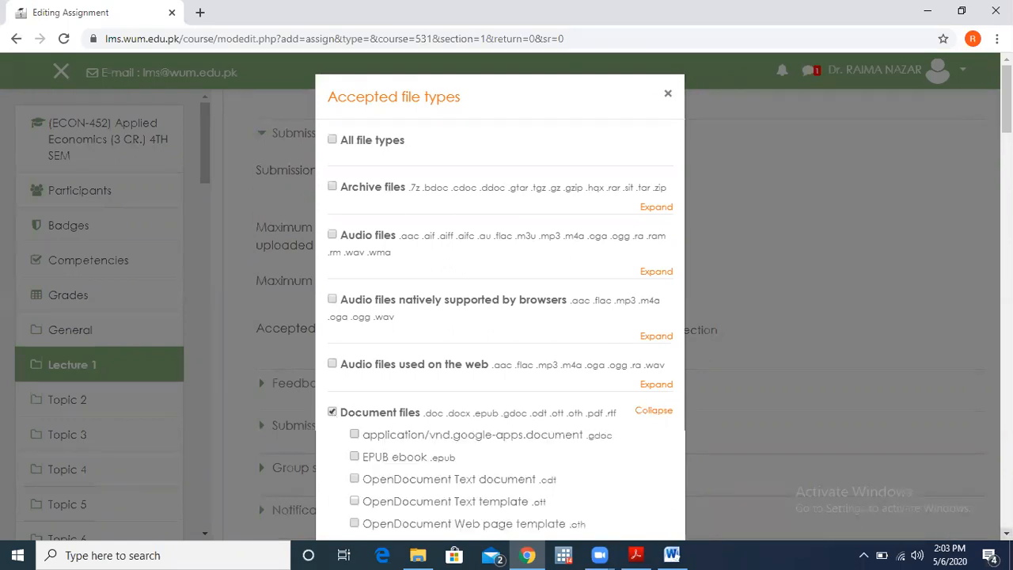
Add PDF document, Word 2007 document and Word document to the accepted file types and save the selection
{"action": "scroll", "coordinate": [632, 432], "scroll_direction": "down", "scroll_amount": 3}
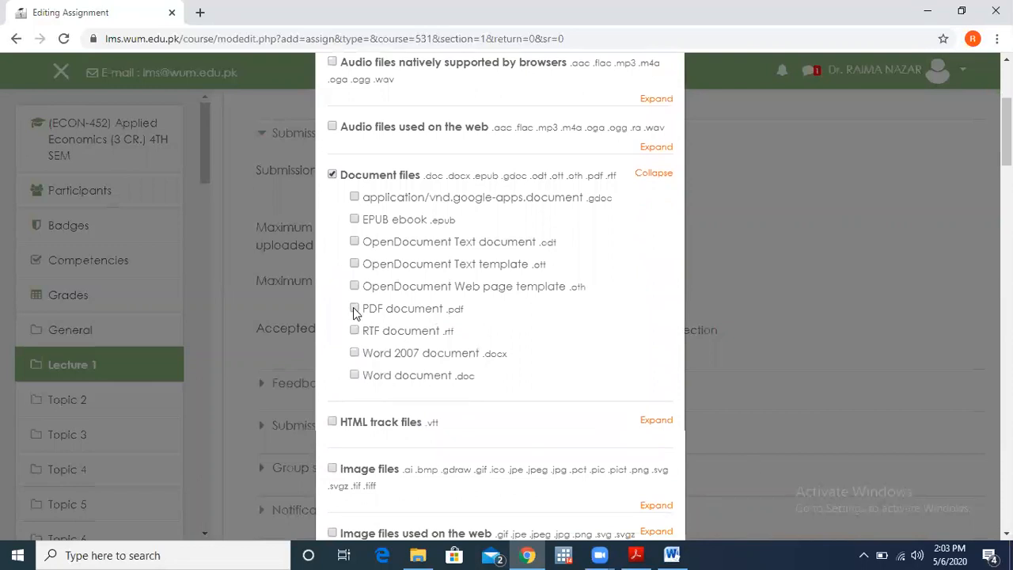
{"action": "left_click", "coordinate": [354, 309]}
{"action": "left_click", "coordinate": [355, 356]}
{"action": "left_click", "coordinate": [355, 378]}
{"action": "scroll", "coordinate": [507, 297], "scroll_direction": "down", "scroll_amount": 12}
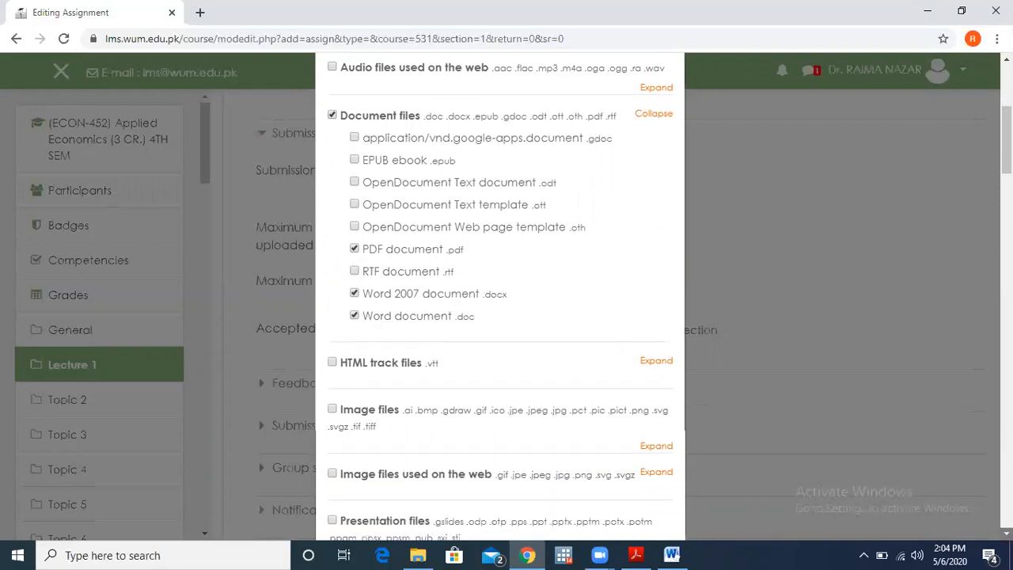
{"action": "scroll", "coordinate": [501, 297], "scroll_direction": "down", "scroll_amount": 15}
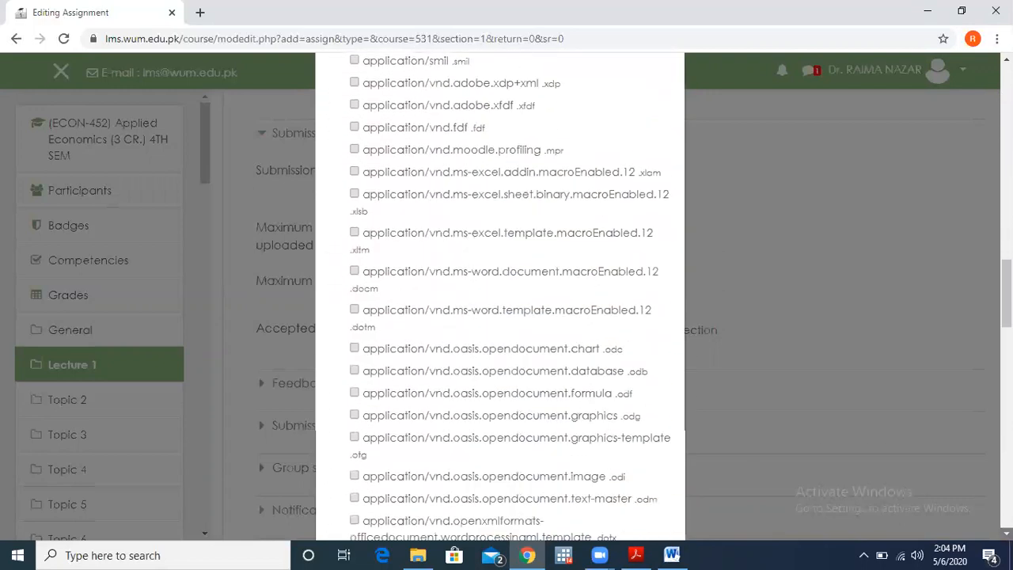
{"action": "scroll", "coordinate": [501, 297], "scroll_direction": "down", "scroll_amount": 8}
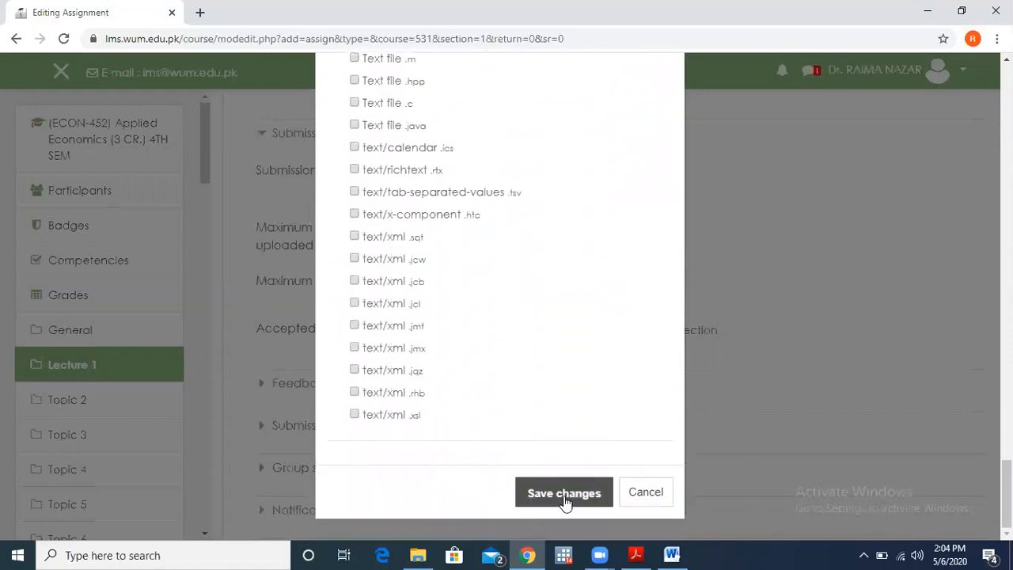
{"action": "left_click", "coordinate": [564, 493]}
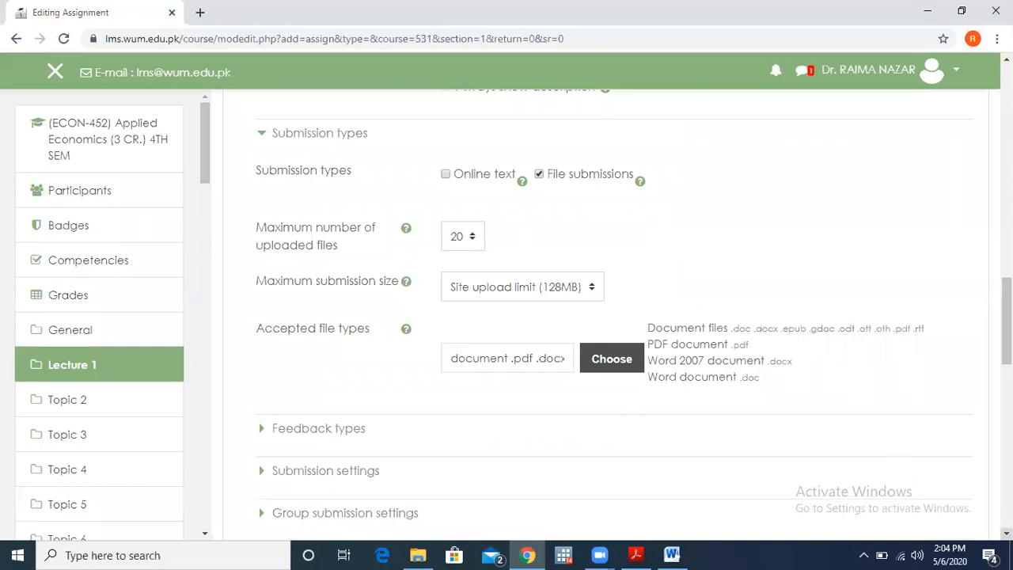
Check the feedback types and keep attempts reopened at Never in the submission settings
{"action": "scroll", "coordinate": [615, 316], "scroll_direction": "down", "scroll_amount": 3}
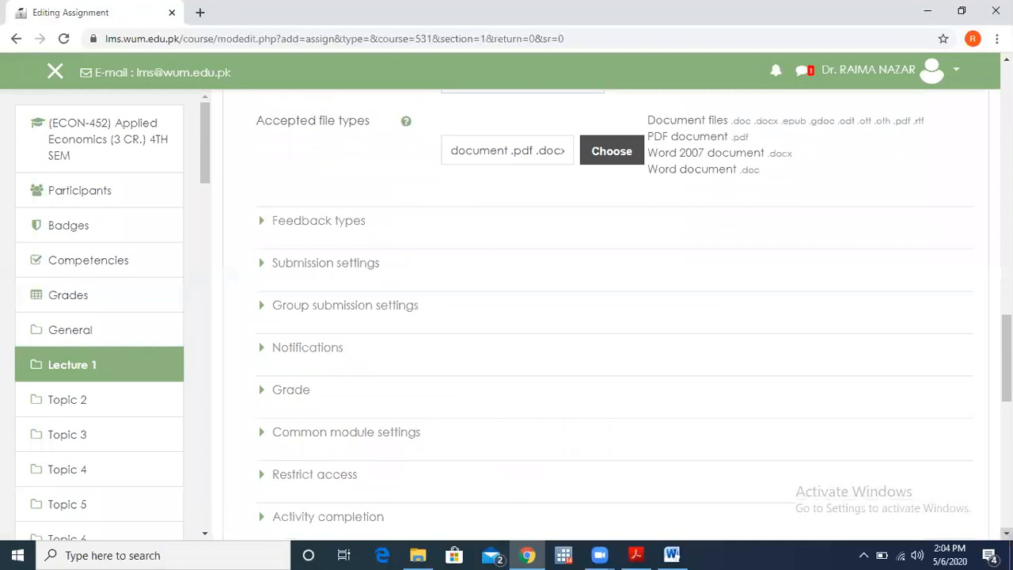
{"action": "scroll", "coordinate": [614, 317], "scroll_direction": "down", "scroll_amount": 1}
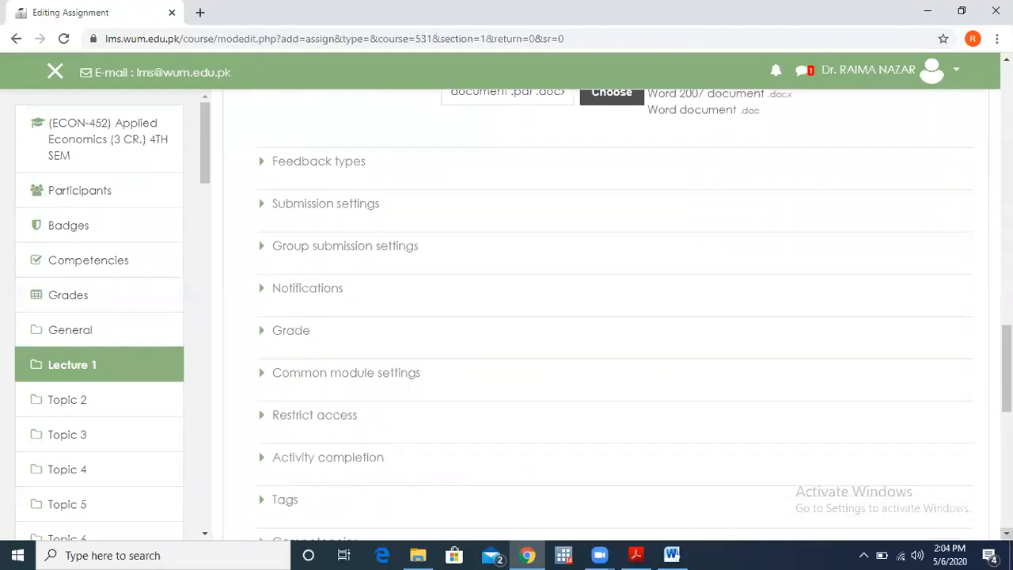
{"action": "left_click", "coordinate": [344, 162]}
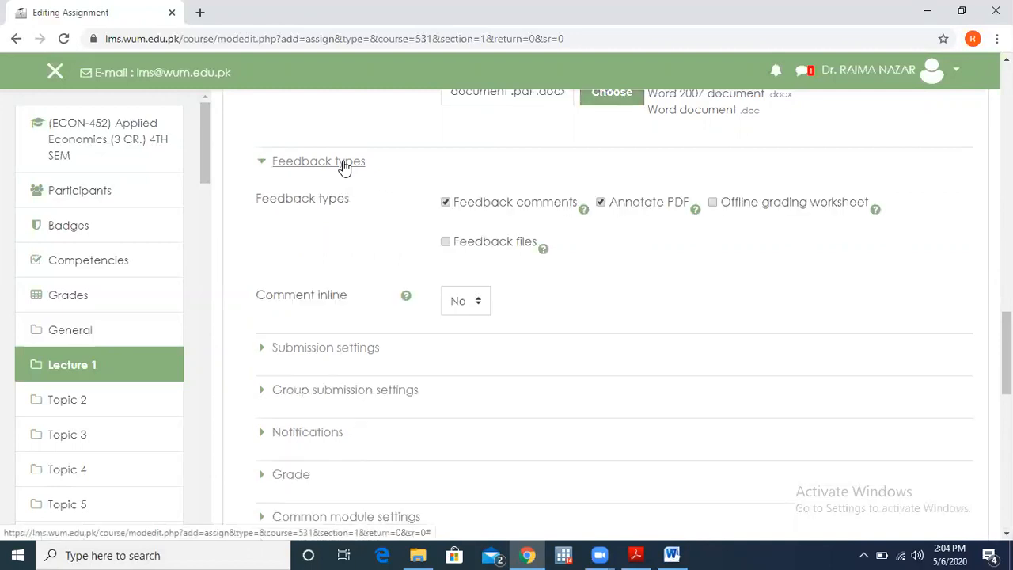
{"action": "left_click", "coordinate": [344, 162]}
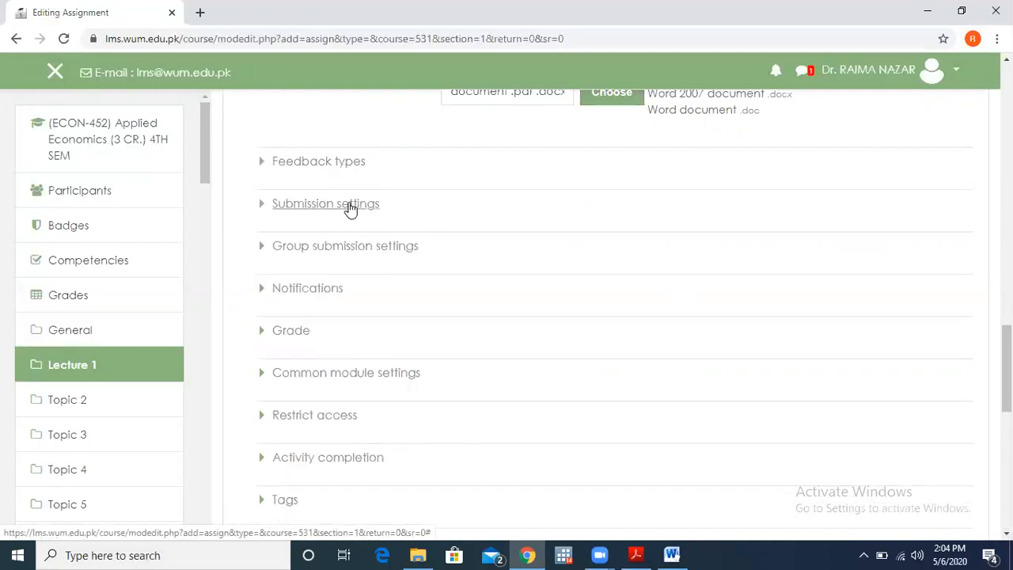
{"action": "left_click", "coordinate": [349, 205]}
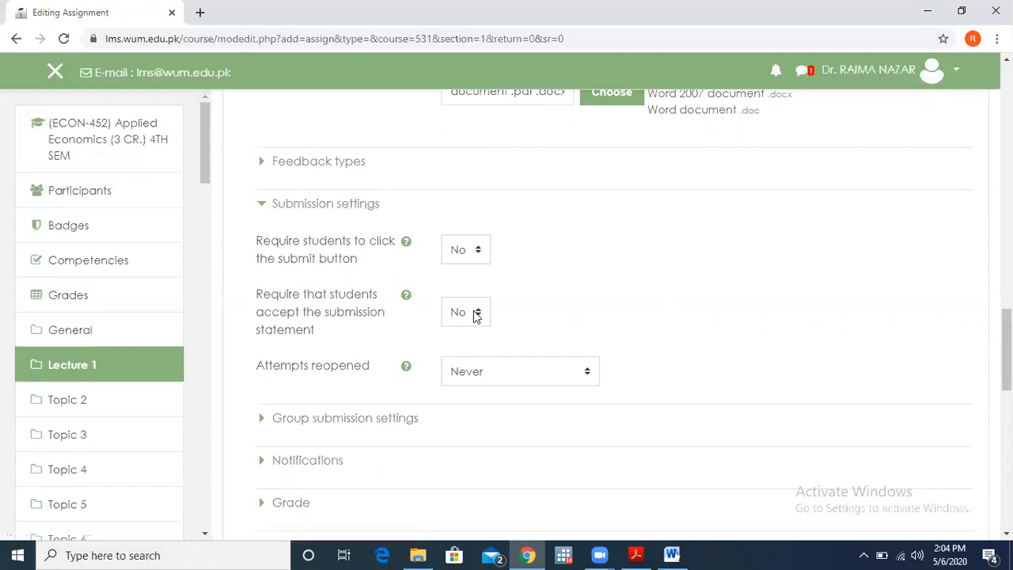
{"action": "left_click", "coordinate": [588, 374]}
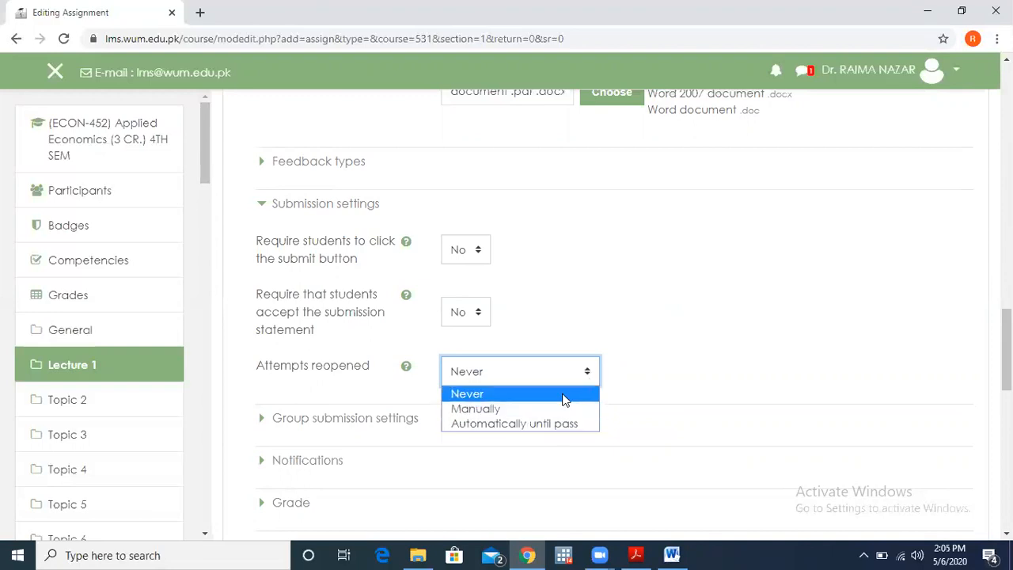
{"action": "left_click", "coordinate": [563, 394]}
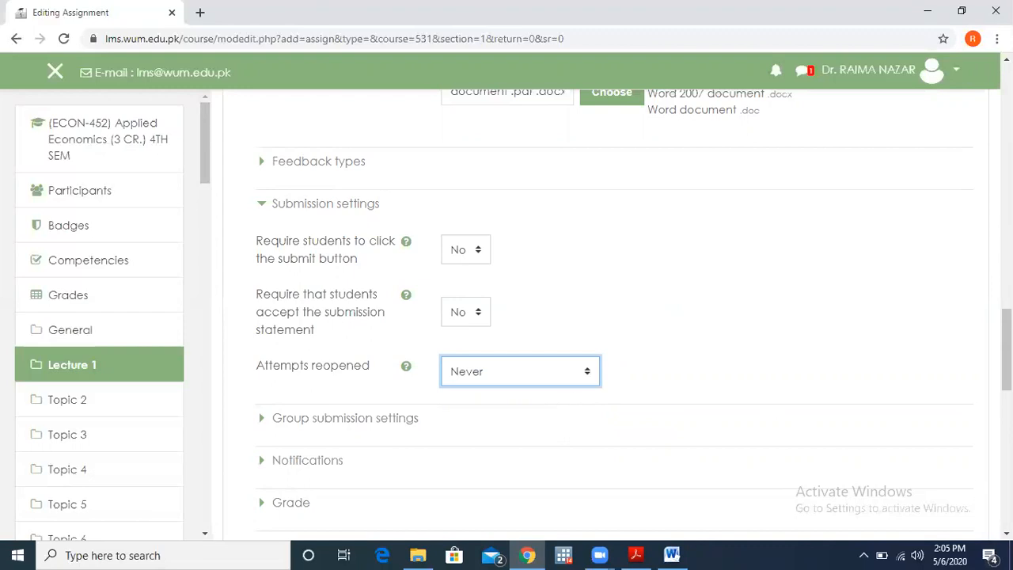
Keep the assignment's grade type as Point and set the maximum grade to 5
{"action": "scroll", "coordinate": [971, 478], "scroll_direction": "down", "scroll_amount": 2}
{"action": "scroll", "coordinate": [614, 315], "scroll_direction": "down", "scroll_amount": 3}
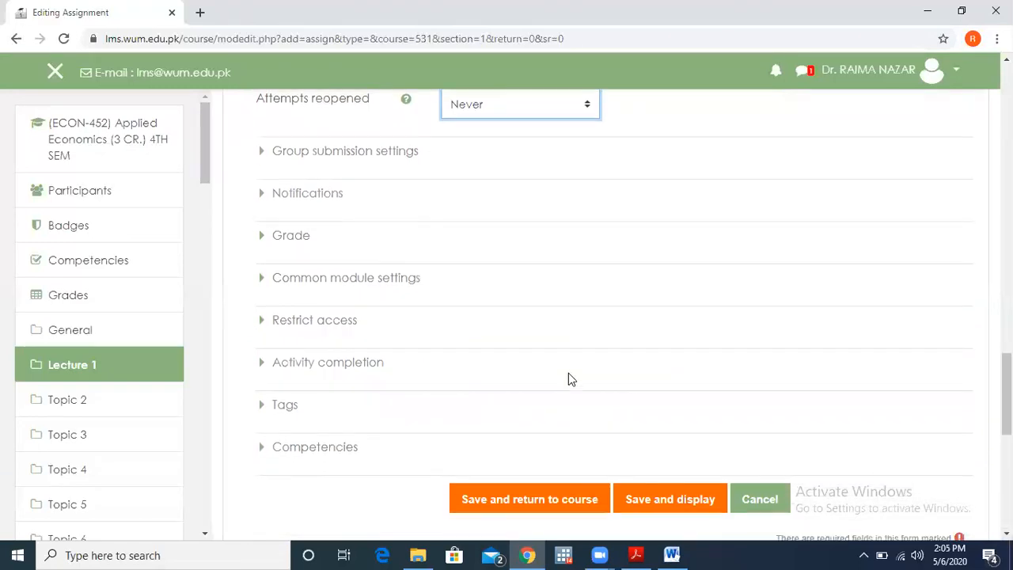
{"action": "left_click", "coordinate": [292, 236]}
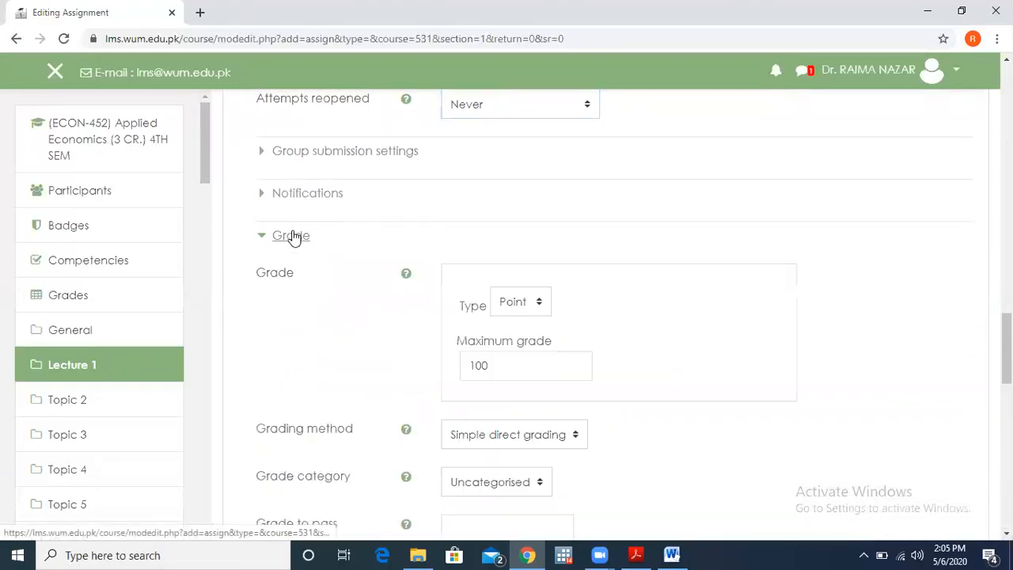
{"action": "left_click", "coordinate": [541, 308]}
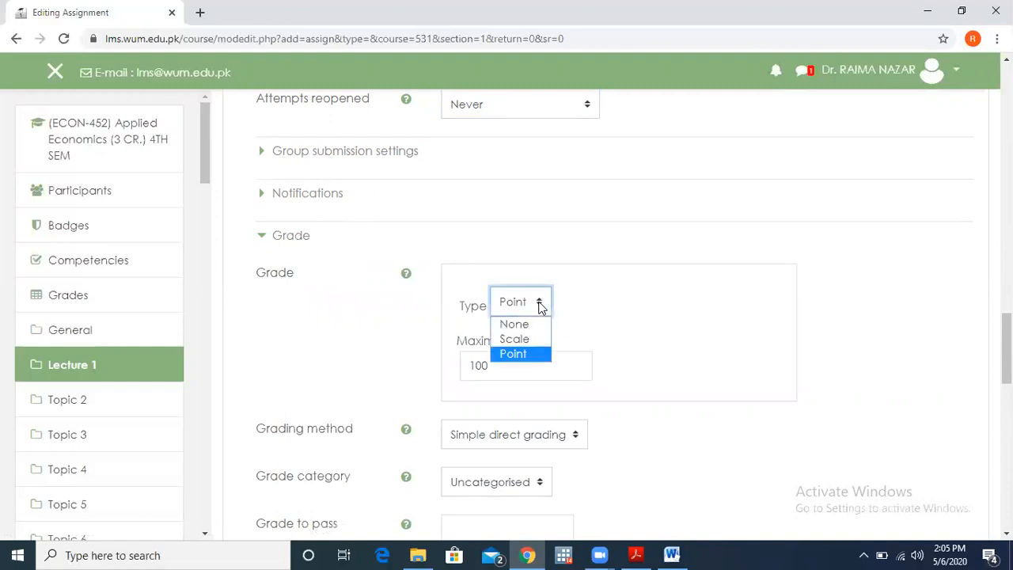
{"action": "left_click", "coordinate": [542, 308]}
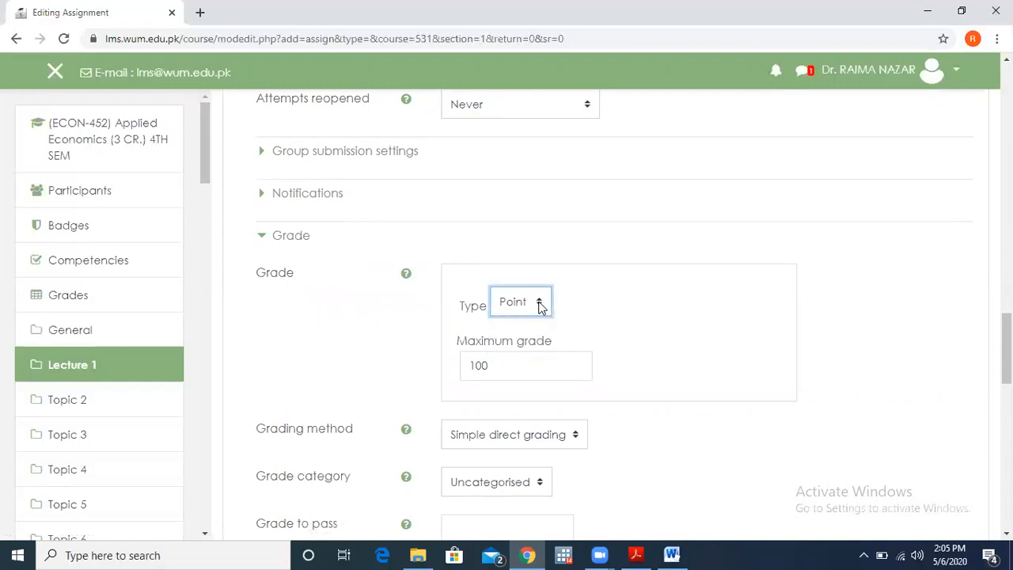
{"action": "left_click", "coordinate": [515, 368]}
{"action": "key", "text": "BackSpace"}
{"action": "key", "text": "BackSpace"}
{"action": "key", "text": "BackSpace"}
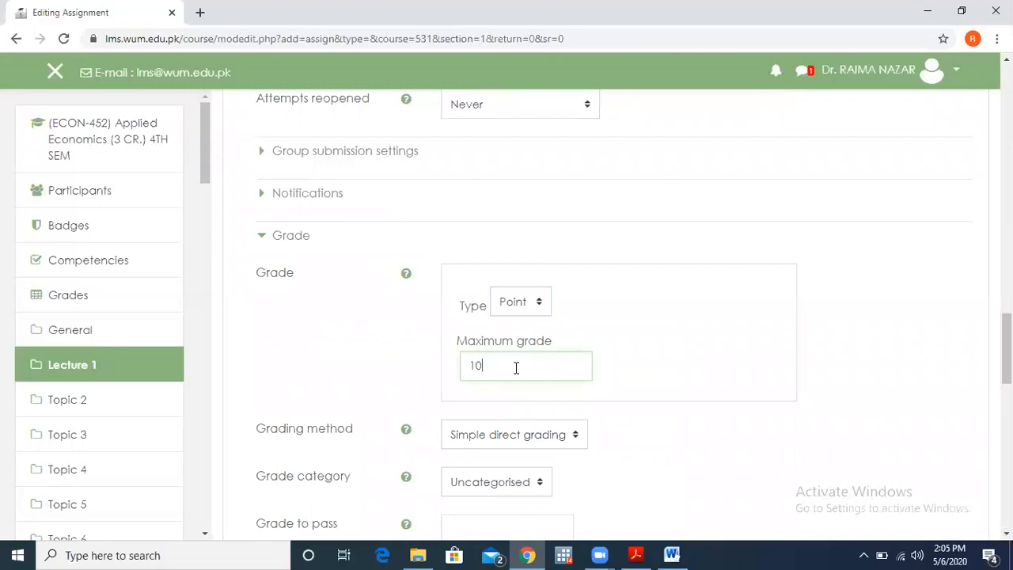
{"action": "type", "text": "5"}
Set the grade to pass to 5, and save and display the assignment
{"action": "scroll", "coordinate": [1007, 533], "scroll_direction": "down", "scroll_amount": 3}
{"action": "scroll", "coordinate": [633, 317], "scroll_direction": "down", "scroll_amount": 3}
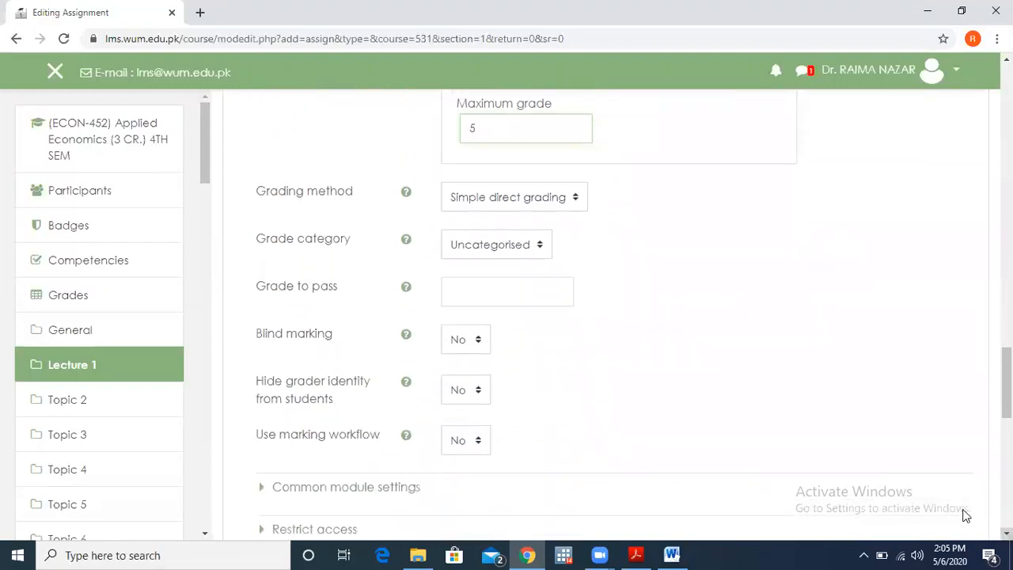
{"action": "left_click", "coordinate": [501, 293]}
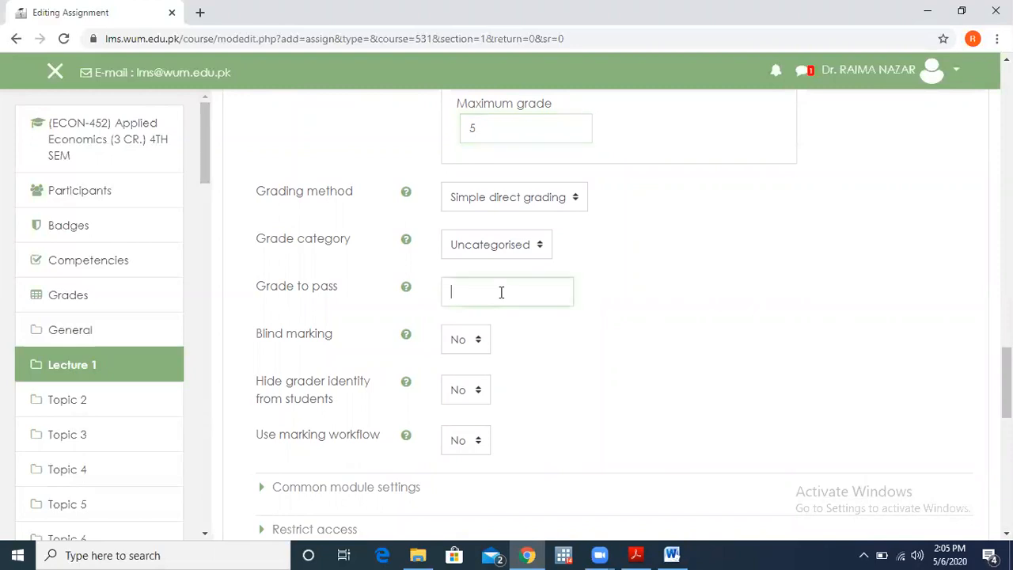
{"action": "type", "text": "5"}
{"action": "scroll", "coordinate": [617, 317], "scroll_direction": "down", "scroll_amount": 5}
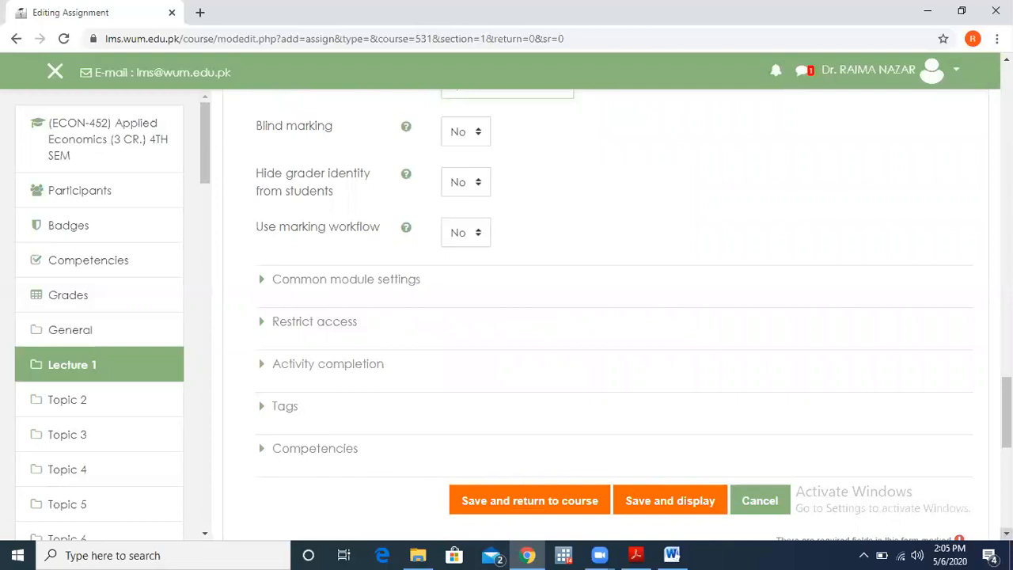
{"action": "left_click", "coordinate": [699, 502]}
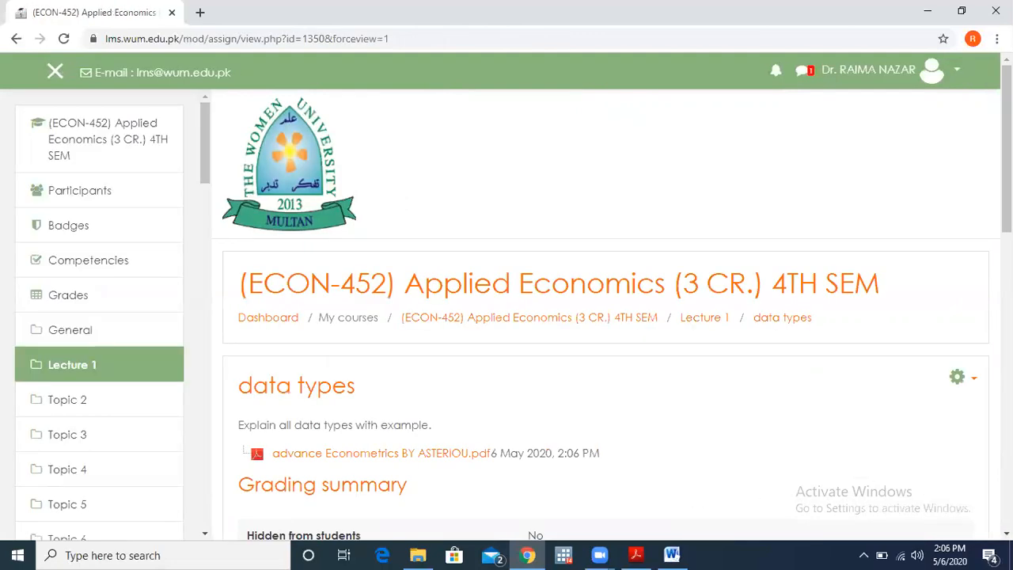
Review the assignment's grading summary and view all submissions to examine each student's submission status
{"action": "scroll", "coordinate": [607, 316], "scroll_direction": "down", "scroll_amount": 2}
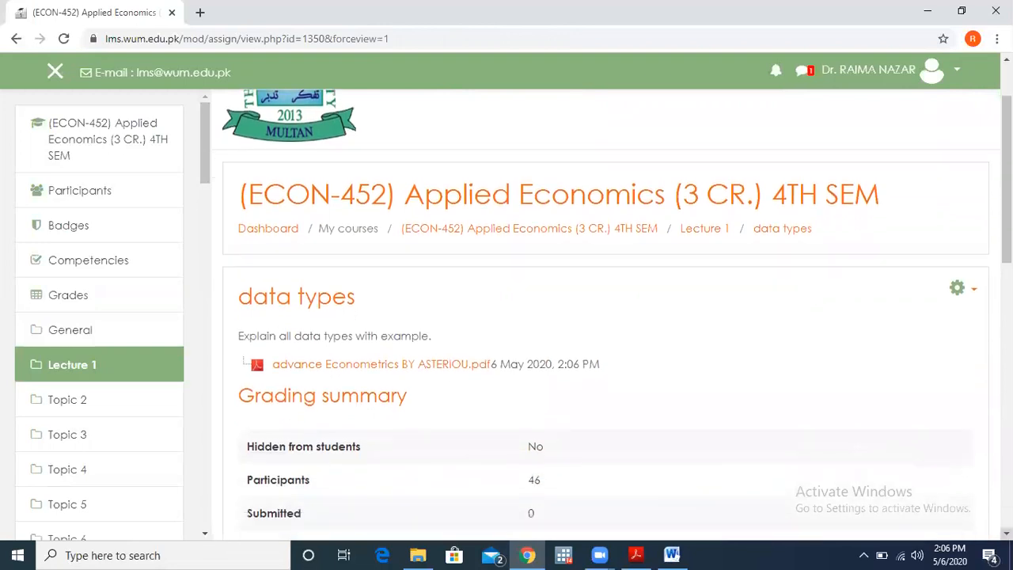
{"action": "scroll", "coordinate": [607, 316], "scroll_direction": "down", "scroll_amount": 1}
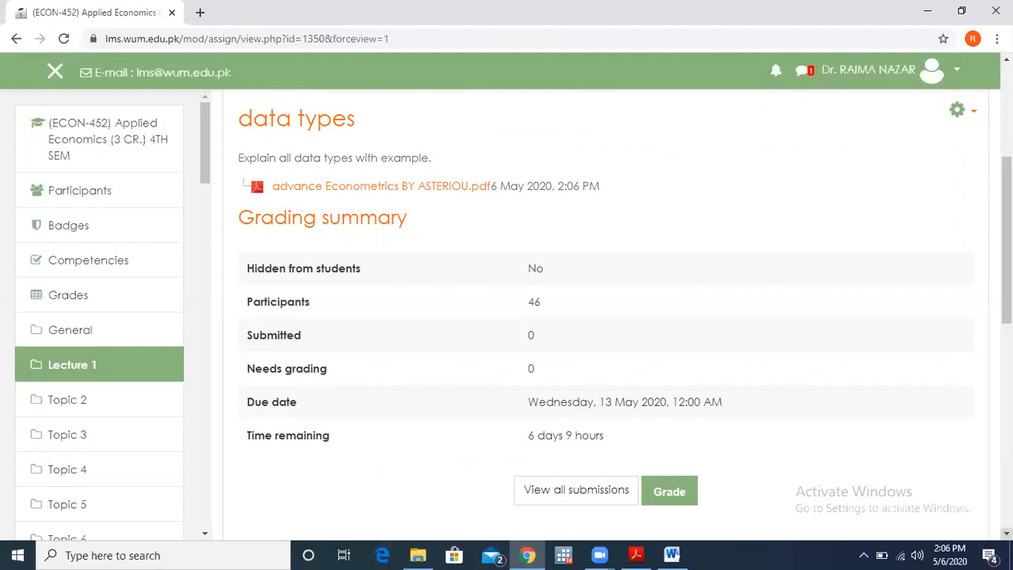
{"action": "scroll", "coordinate": [957, 516], "scroll_direction": "down", "scroll_amount": 3}
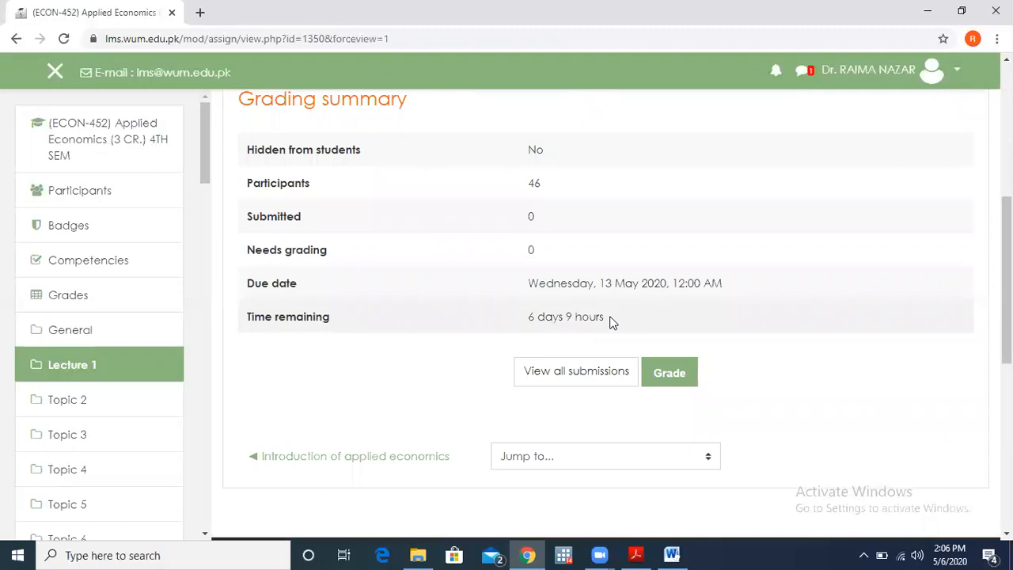
{"action": "left_click", "coordinate": [561, 382]}
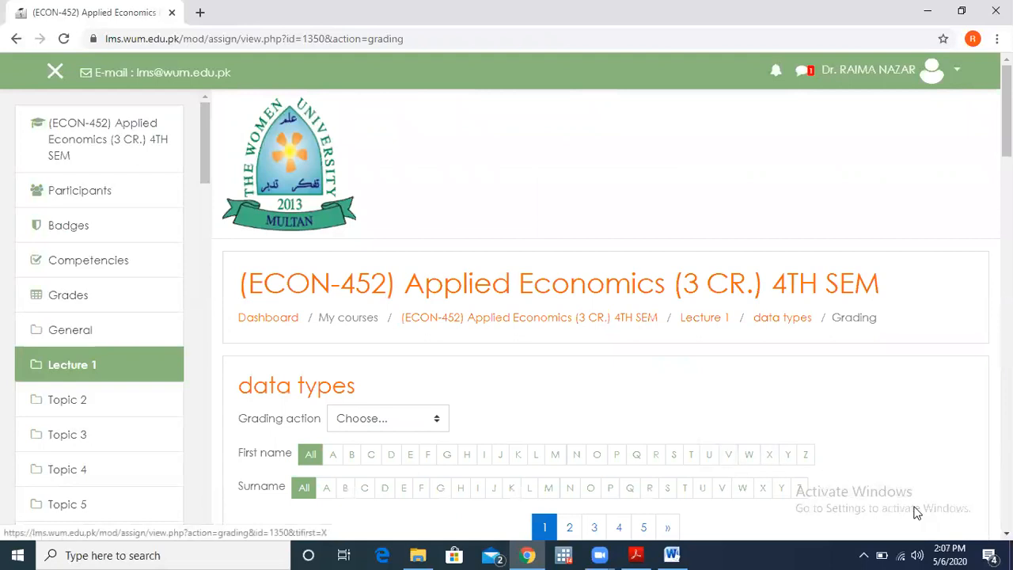
{"action": "scroll", "coordinate": [916, 513], "scroll_direction": "down", "scroll_amount": 2}
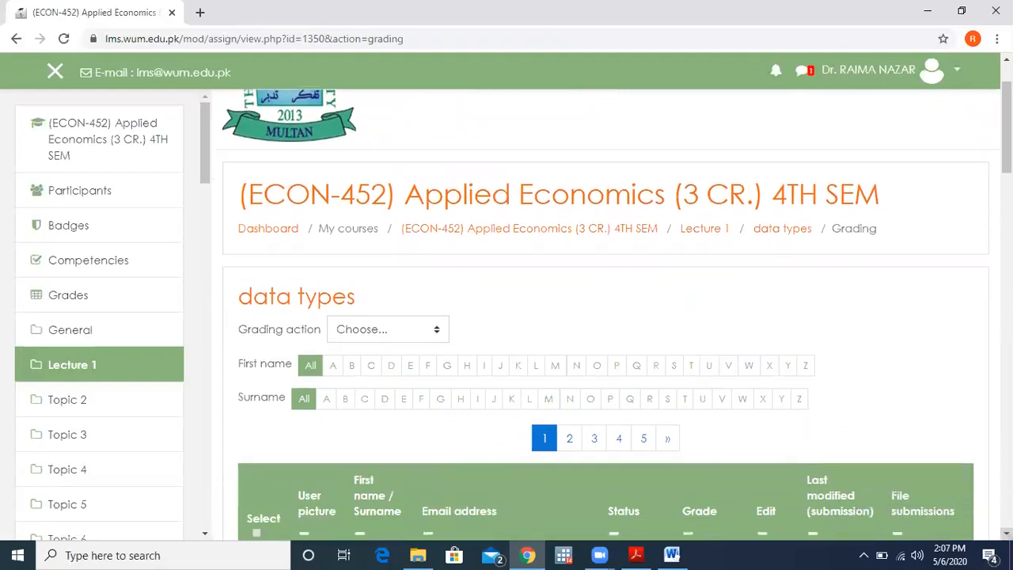
{"action": "scroll", "coordinate": [614, 317], "scroll_direction": "down", "scroll_amount": 3}
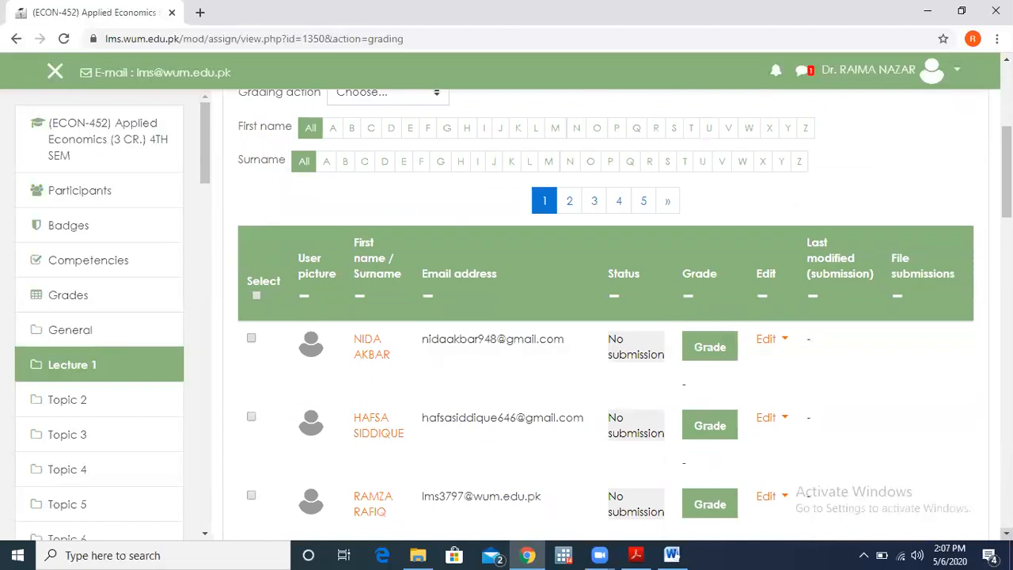
{"action": "scroll", "coordinate": [613, 317], "scroll_direction": "down", "scroll_amount": 1}
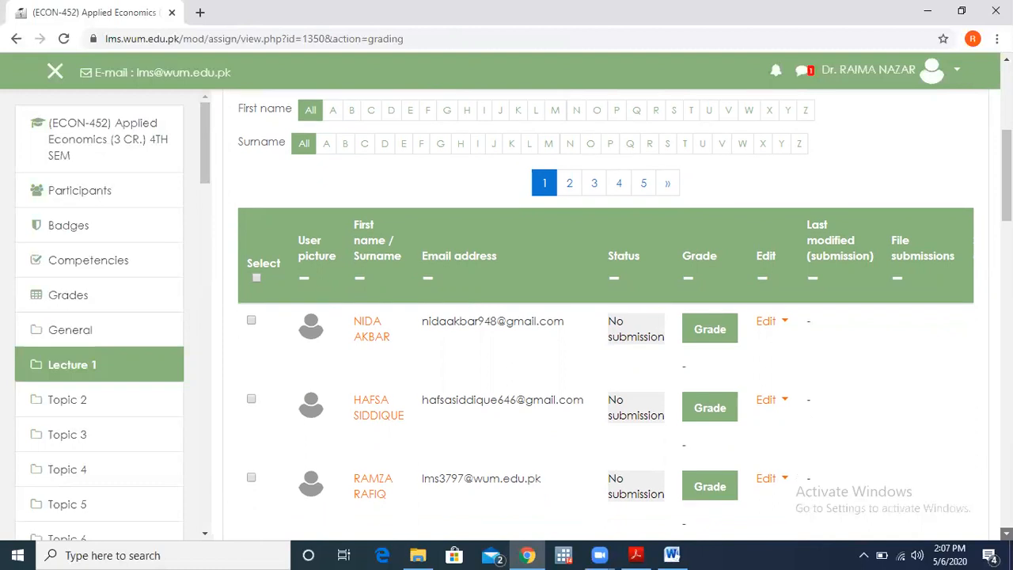
{"action": "scroll", "coordinate": [613, 317], "scroll_direction": "down", "scroll_amount": 1}
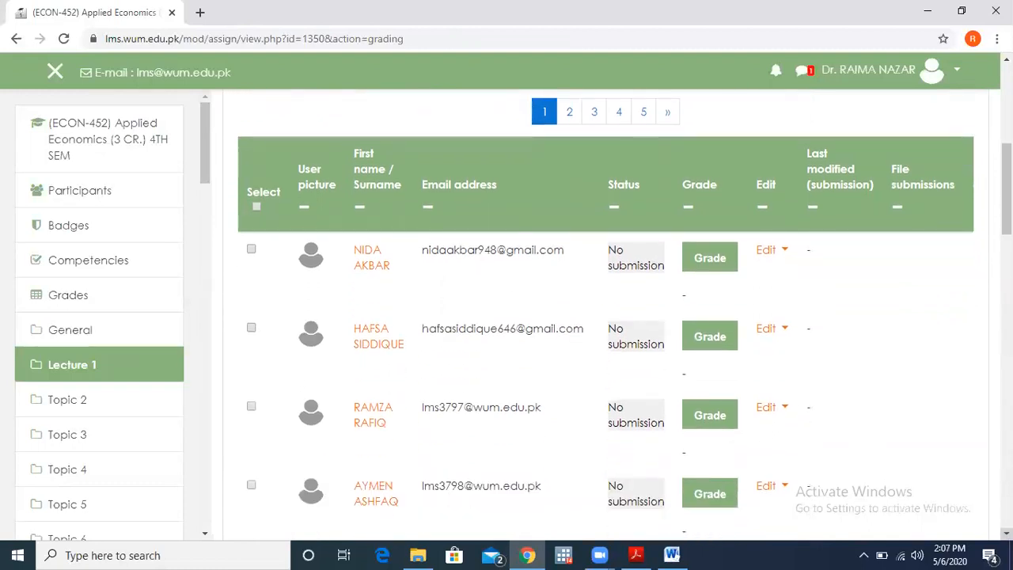
Open the grading page of the first listed student to examine the grade entry field, and return to the submissions list
{"action": "scroll", "coordinate": [614, 317], "scroll_direction": "down", "scroll_amount": 1}
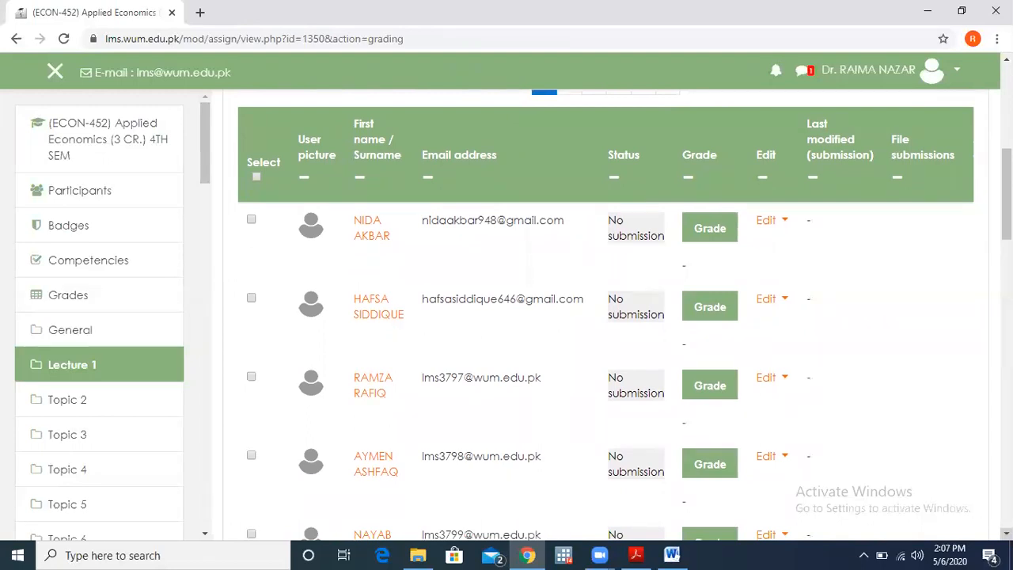
{"action": "left_click", "coordinate": [709, 238]}
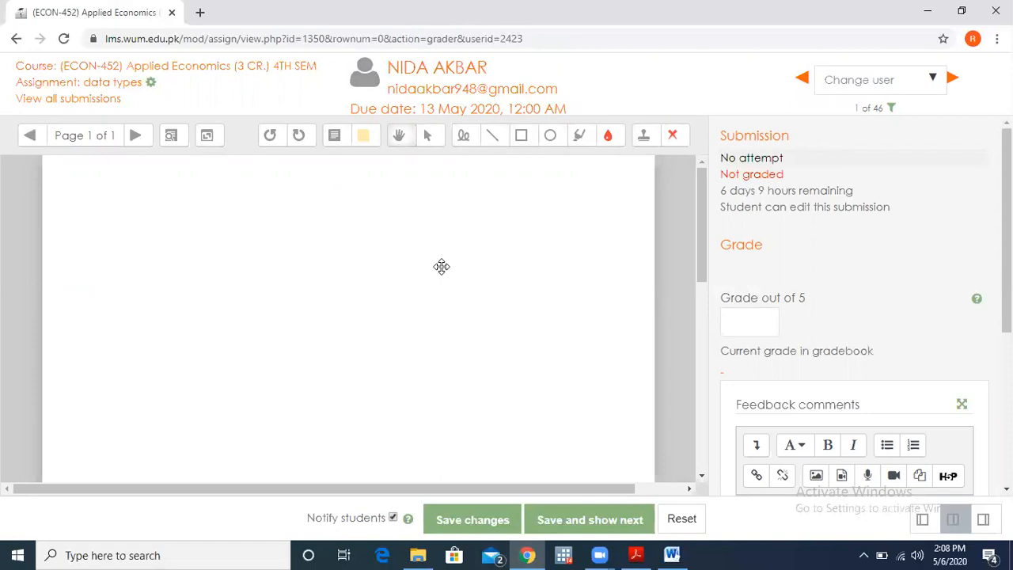
{"action": "left_click", "coordinate": [740, 318]}
{"action": "left_click", "coordinate": [15, 39]}
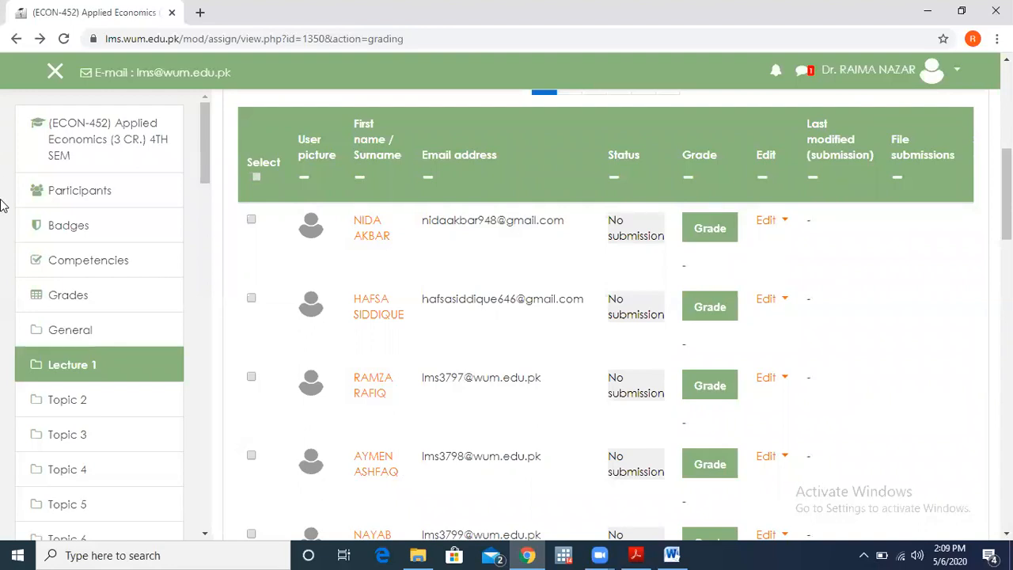
View the course's grader report and examine the participants' grade columns for the lesson and the data types assignment
{"action": "left_click", "coordinate": [58, 296]}
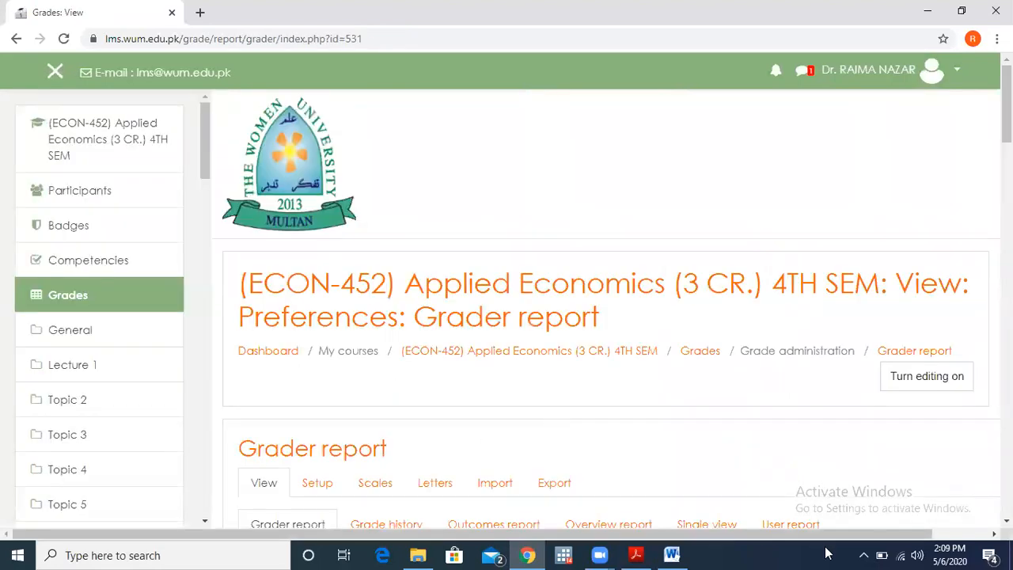
{"action": "scroll", "coordinate": [607, 309], "scroll_direction": "down", "scroll_amount": 3}
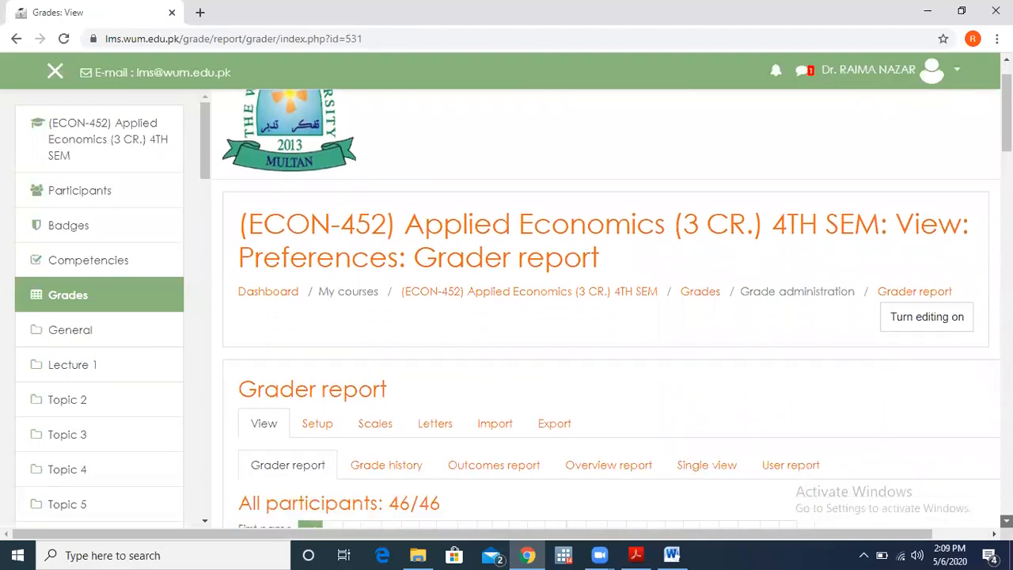
{"action": "scroll", "coordinate": [840, 312], "scroll_direction": "down", "scroll_amount": 3}
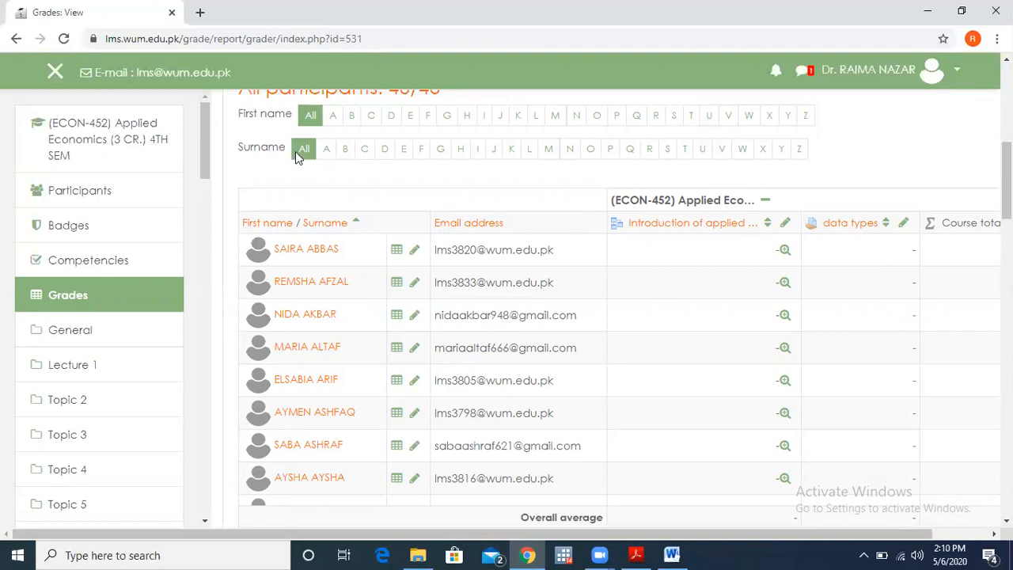
Return to the Applied Economics course page and add a new Quiz activity to the Lecture 1 section
{"action": "left_click", "coordinate": [101, 128]}
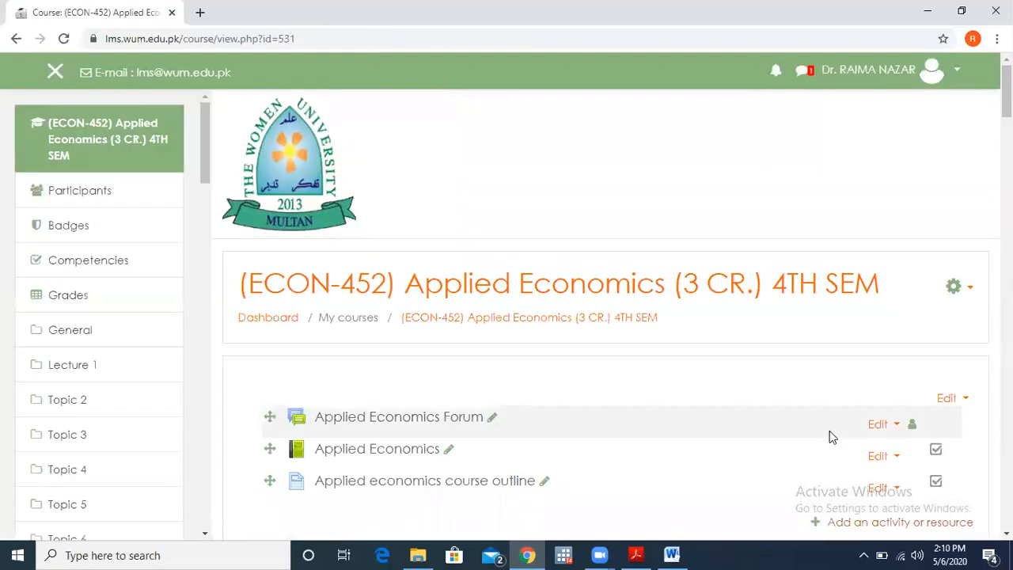
{"action": "scroll", "coordinate": [605, 316], "scroll_direction": "down", "scroll_amount": 5}
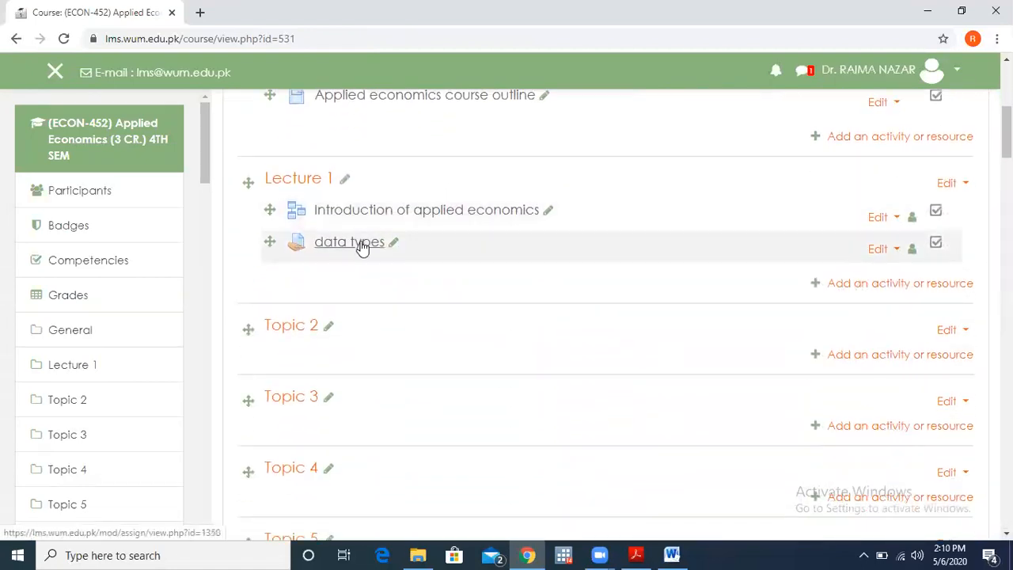
{"action": "left_click", "coordinate": [861, 285]}
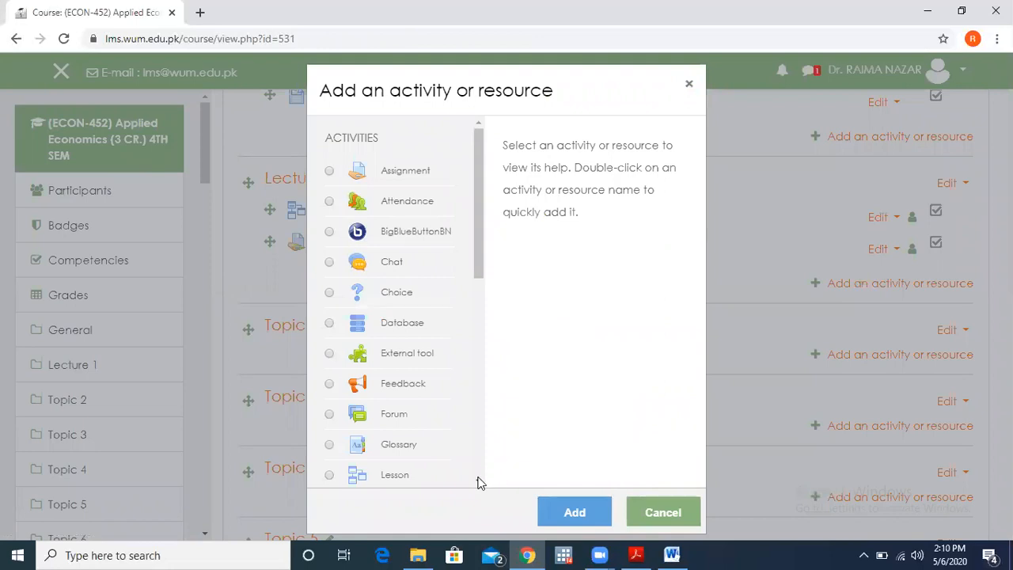
{"action": "scroll", "coordinate": [479, 483], "scroll_direction": "down", "scroll_amount": 2}
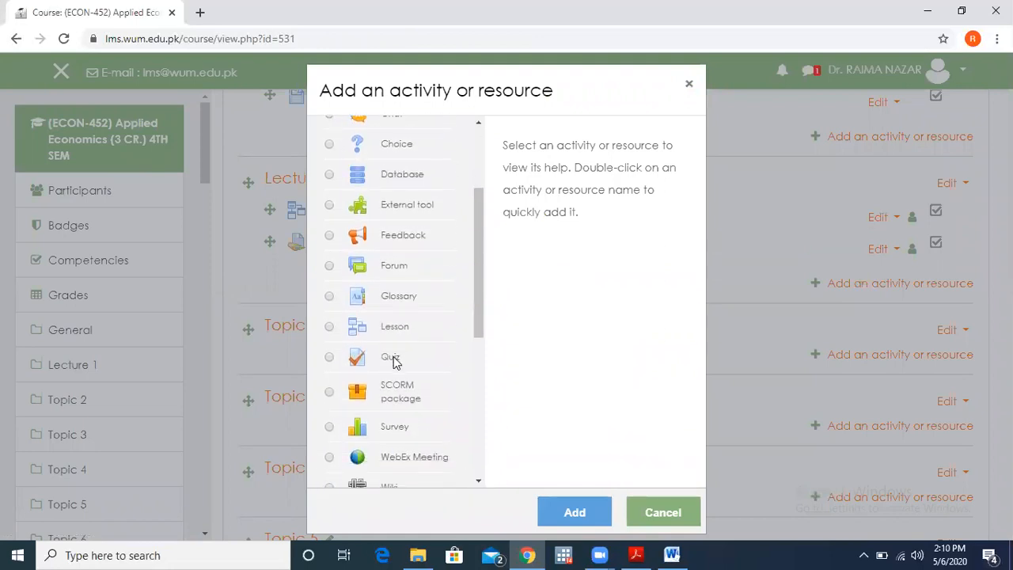
{"action": "left_click", "coordinate": [391, 358]}
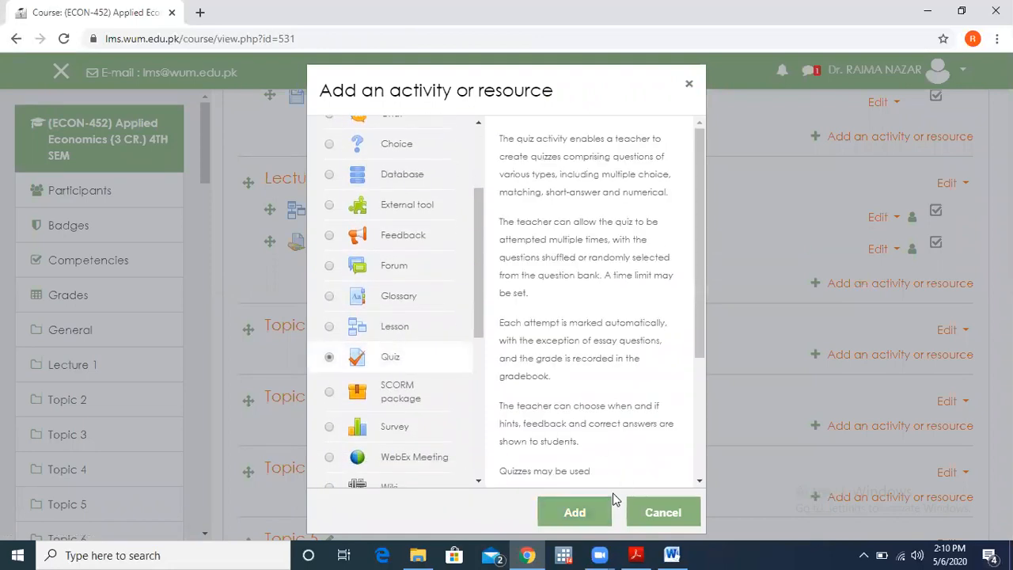
{"action": "left_click", "coordinate": [572, 512]}
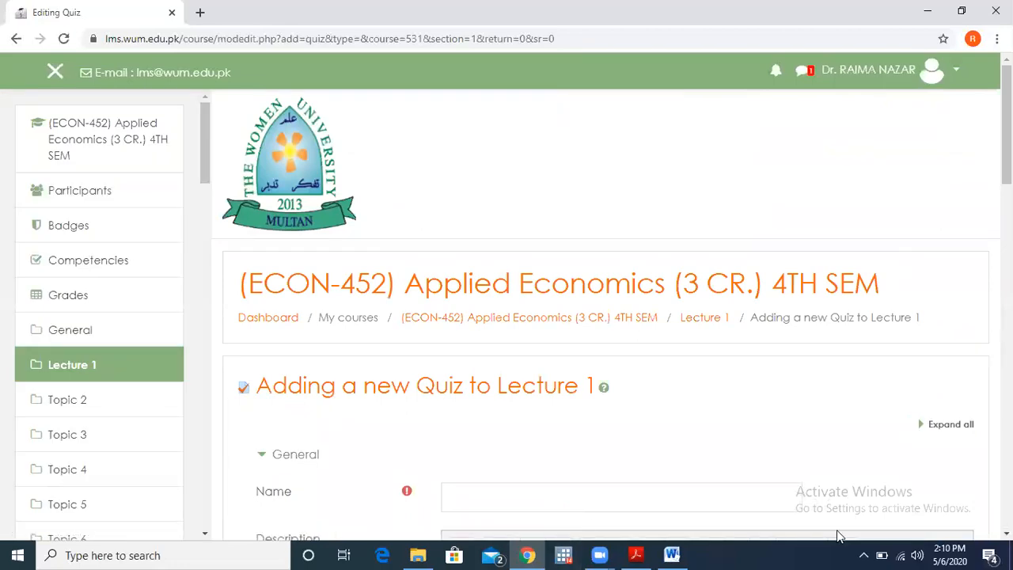
Name the new quiz "Stages of econometric research"
{"action": "scroll", "coordinate": [609, 317], "scroll_direction": "down", "scroll_amount": 3}
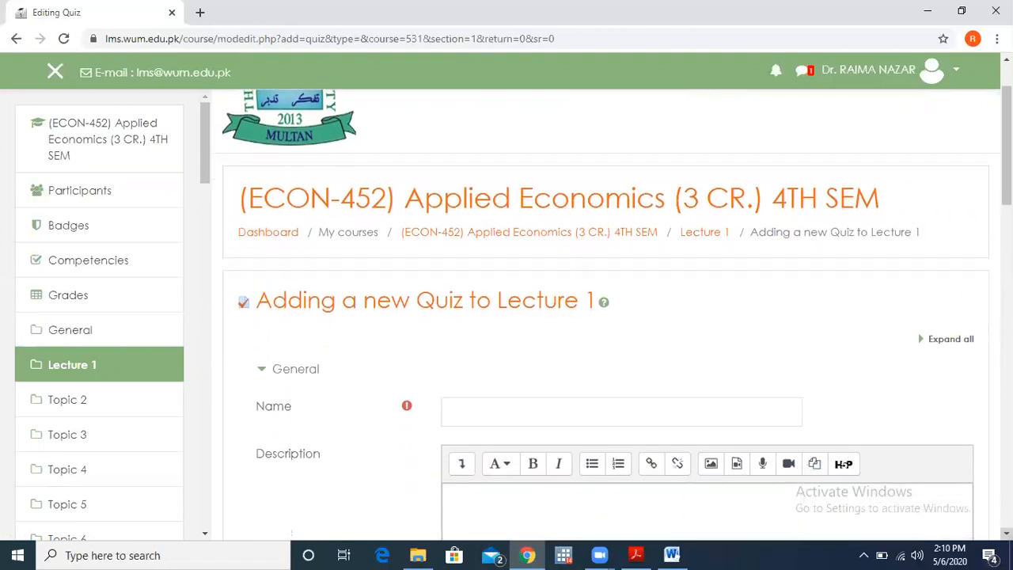
{"action": "scroll", "coordinate": [609, 317], "scroll_direction": "down", "scroll_amount": 2}
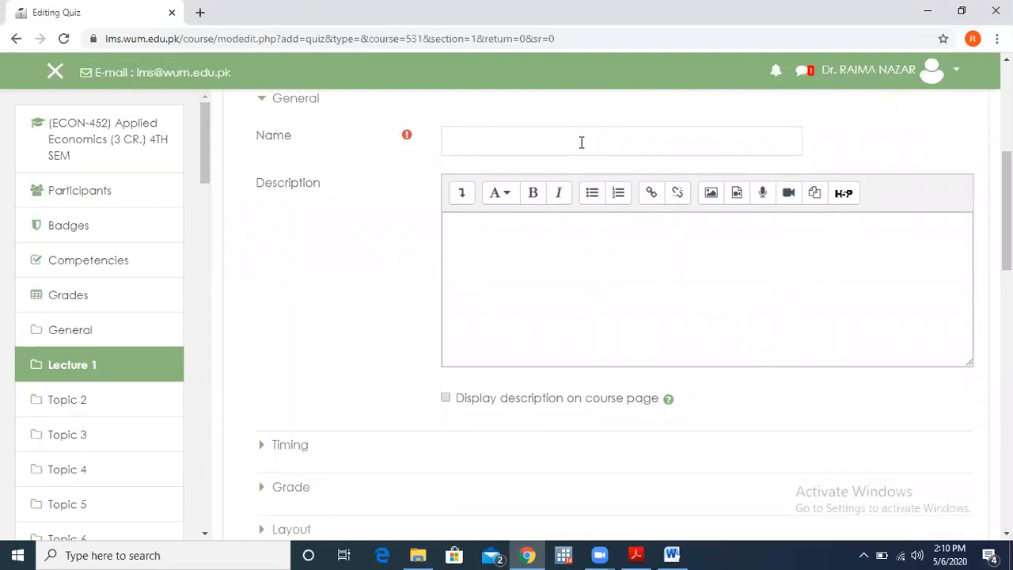
{"action": "left_click", "coordinate": [581, 143]}
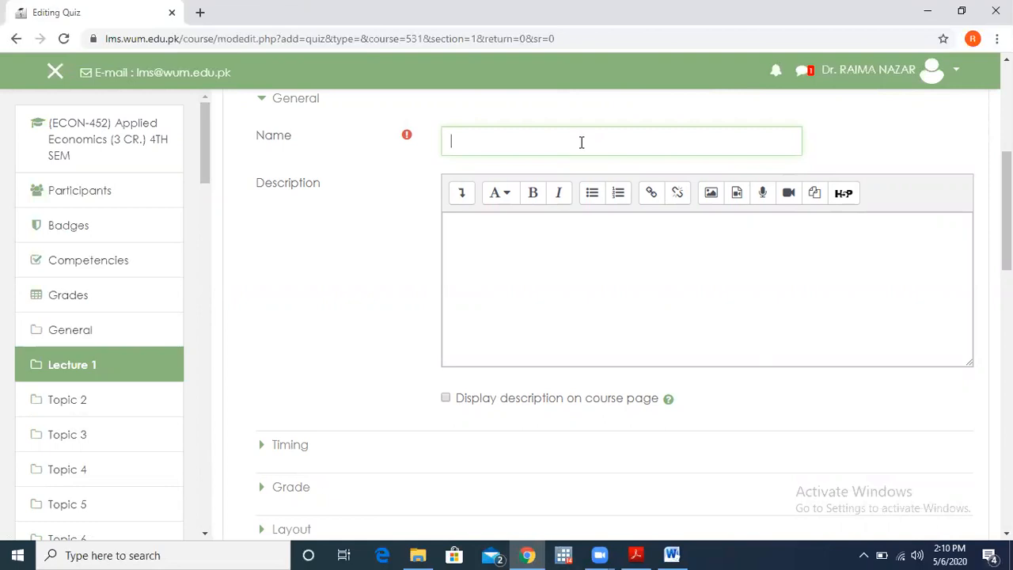
{"action": "type", "text": "Stages of econometric research"}
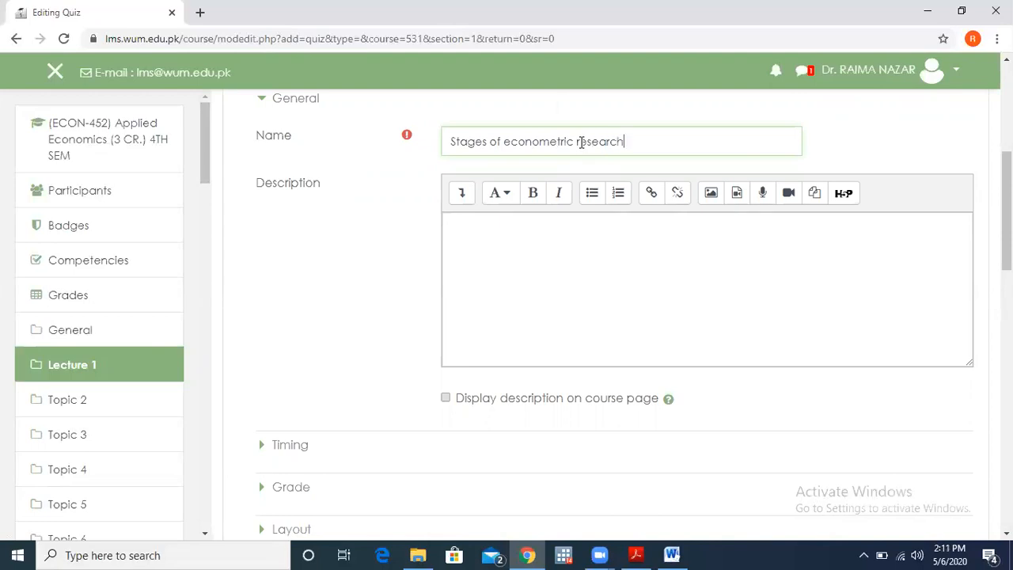
Enter the quiz description "discuss all stages with suitable examples."
{"action": "left_click", "coordinate": [578, 255]}
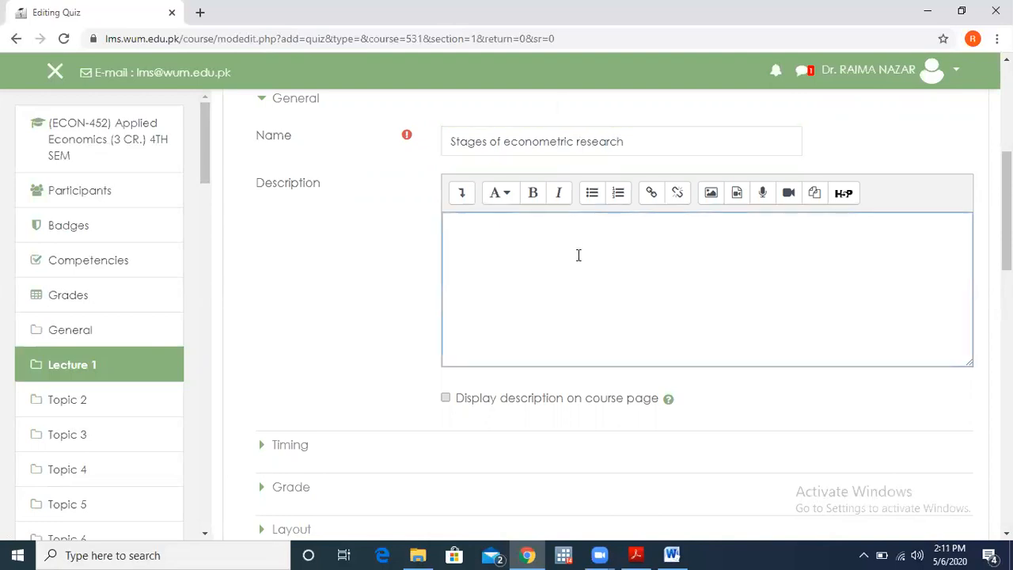
{"action": "type", "text": "discuss all st"}
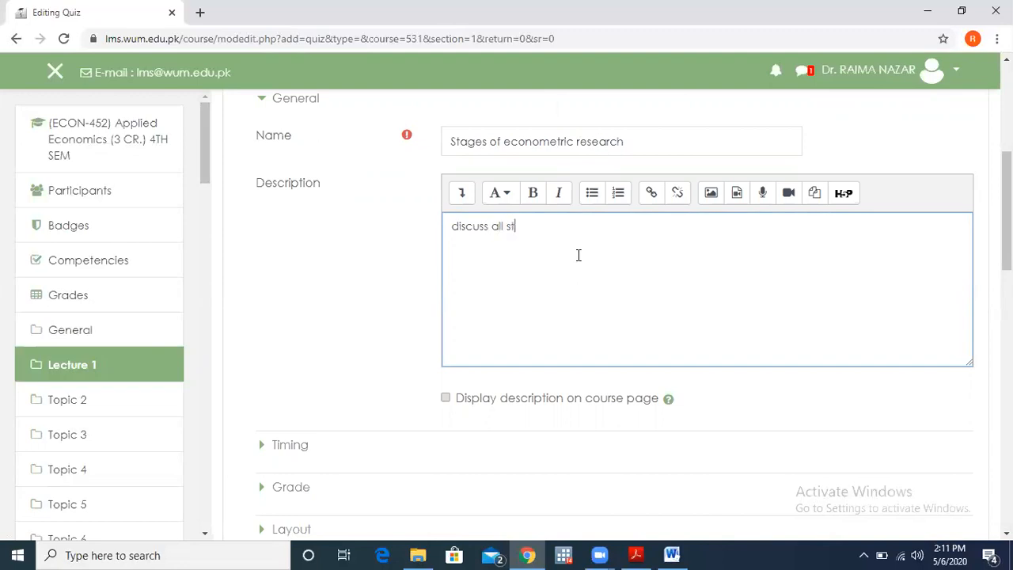
{"action": "type", "text": "ages with suitable exa"}
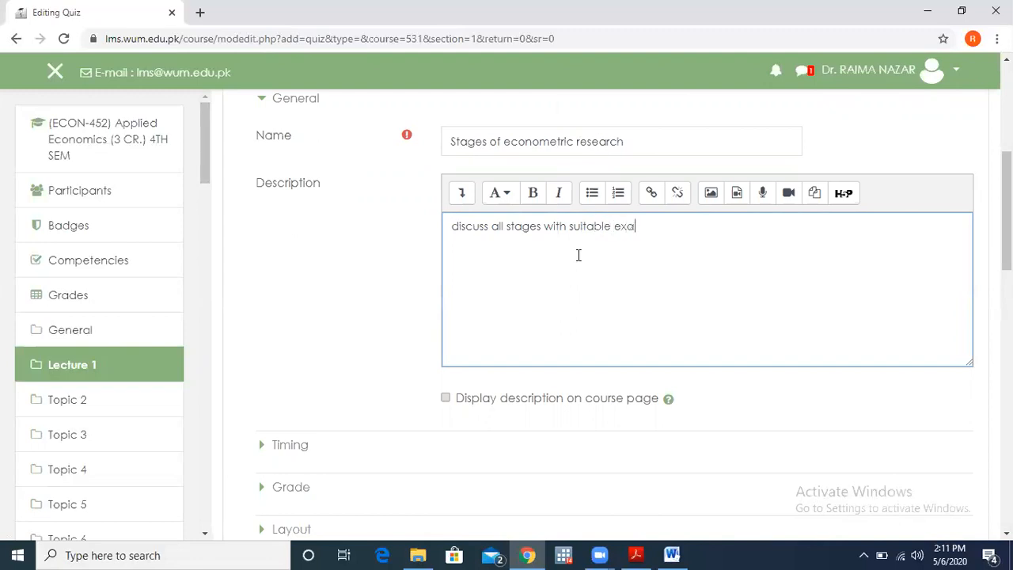
{"action": "type", "text": "mples."}
Enable the quiz's opening date of 6 May 2020, 14:10, and enable its closing date with the day set to 9 May
{"action": "scroll", "coordinate": [1007, 532], "scroll_direction": "down", "scroll_amount": 3}
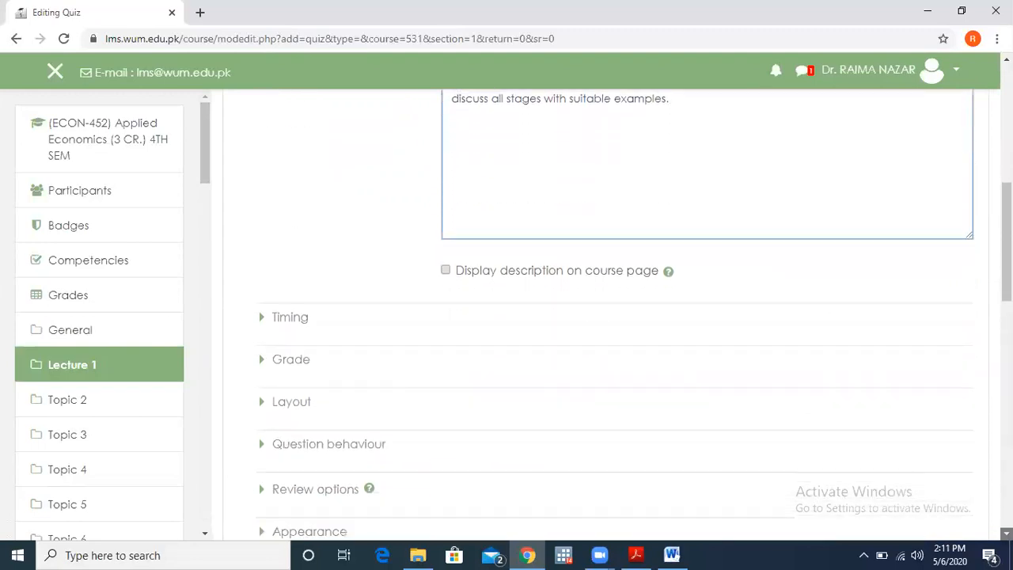
{"action": "scroll", "coordinate": [614, 316], "scroll_direction": "down", "scroll_amount": 2}
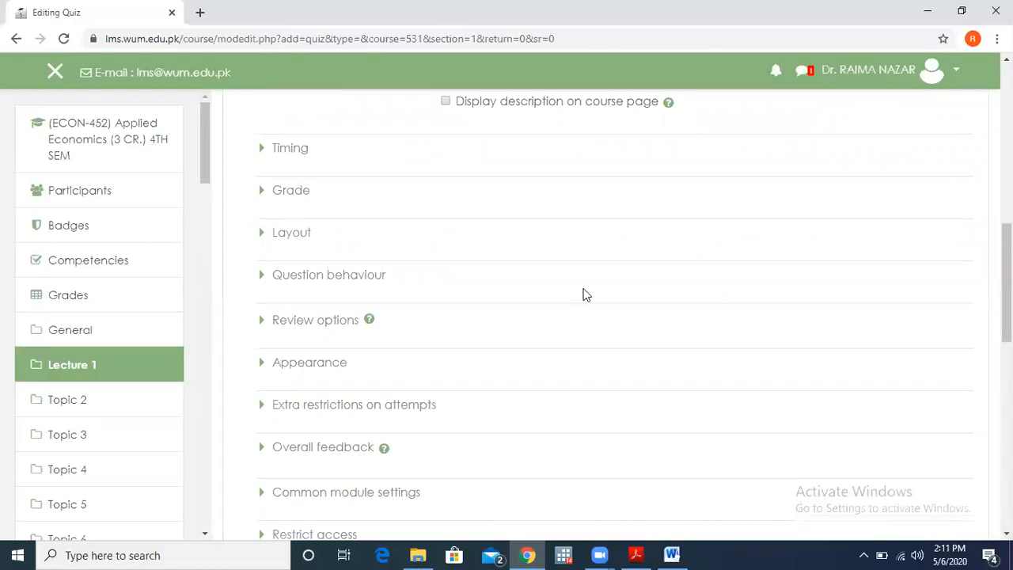
{"action": "left_click", "coordinate": [284, 153]}
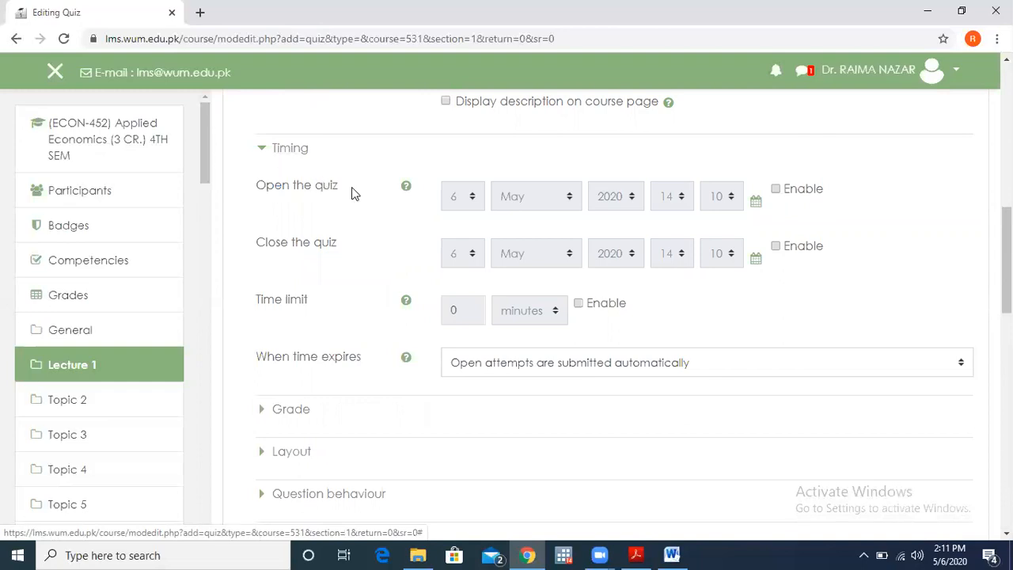
{"action": "left_click", "coordinate": [776, 189]}
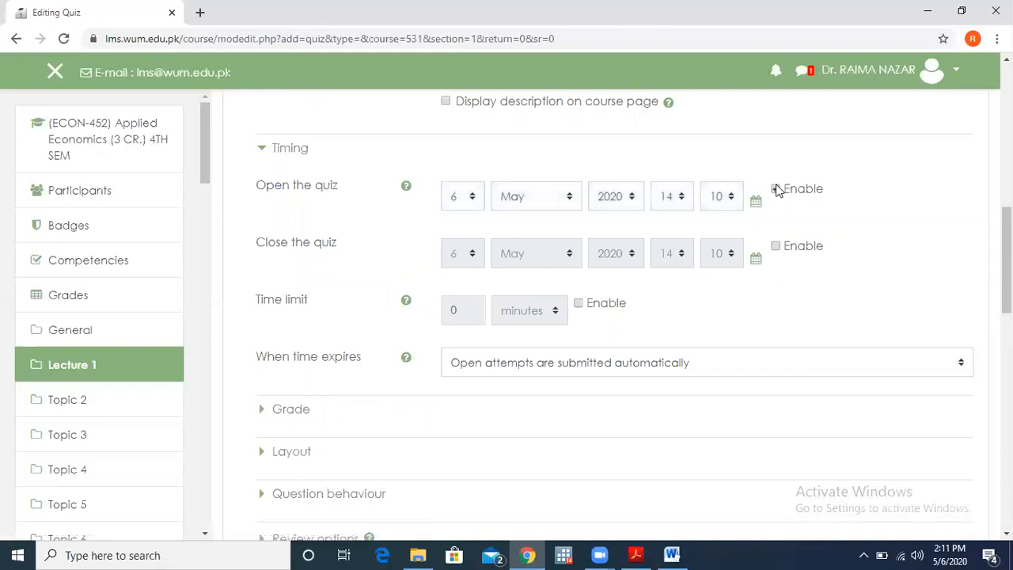
{"action": "left_click", "coordinate": [777, 247]}
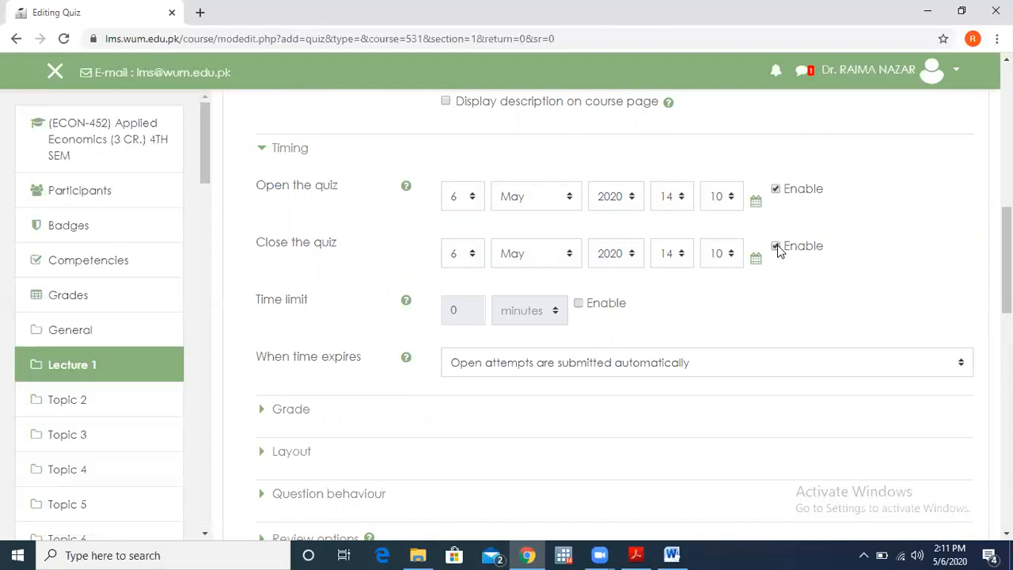
{"action": "scroll", "coordinate": [779, 250], "scroll_direction": "up", "scroll_amount": 1}
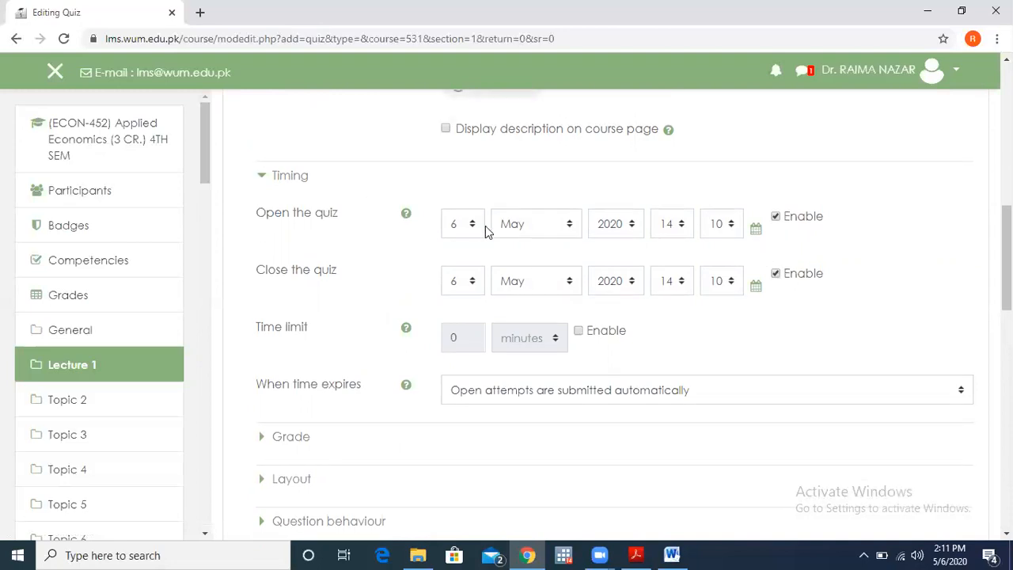
{"action": "scroll", "coordinate": [472, 297], "scroll_direction": "down", "scroll_amount": 1}
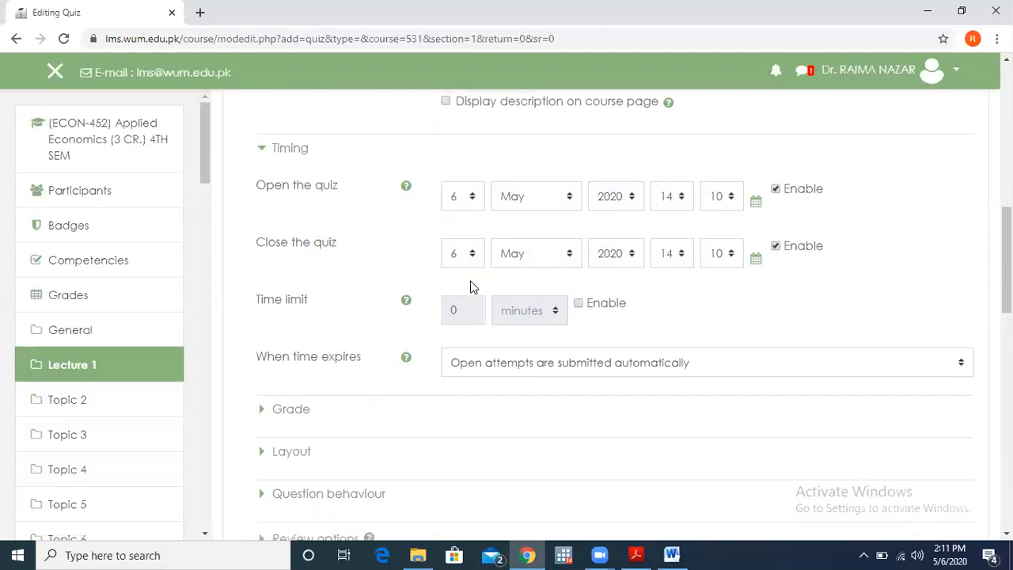
{"action": "left_click", "coordinate": [473, 255]}
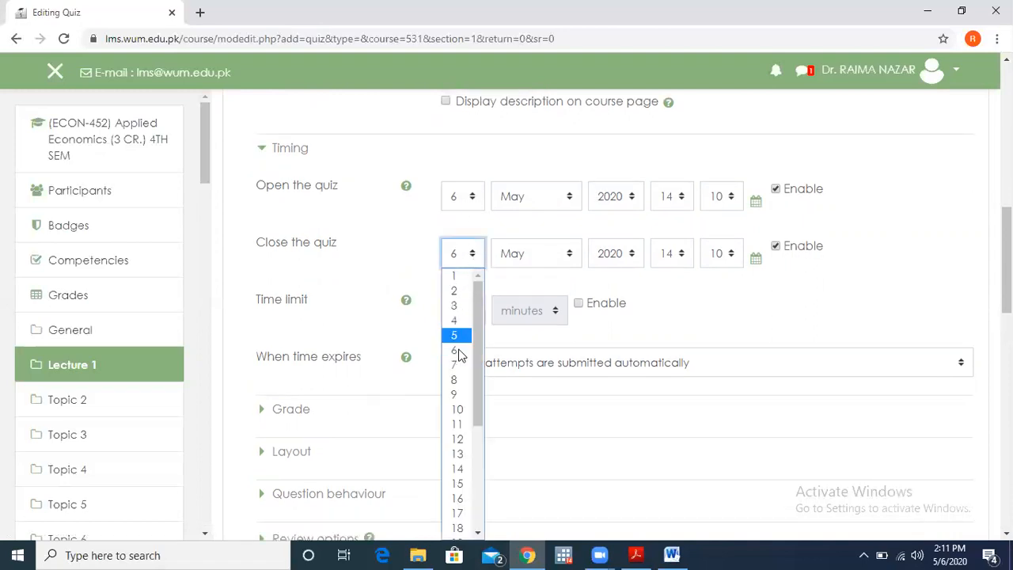
{"action": "left_click", "coordinate": [457, 395]}
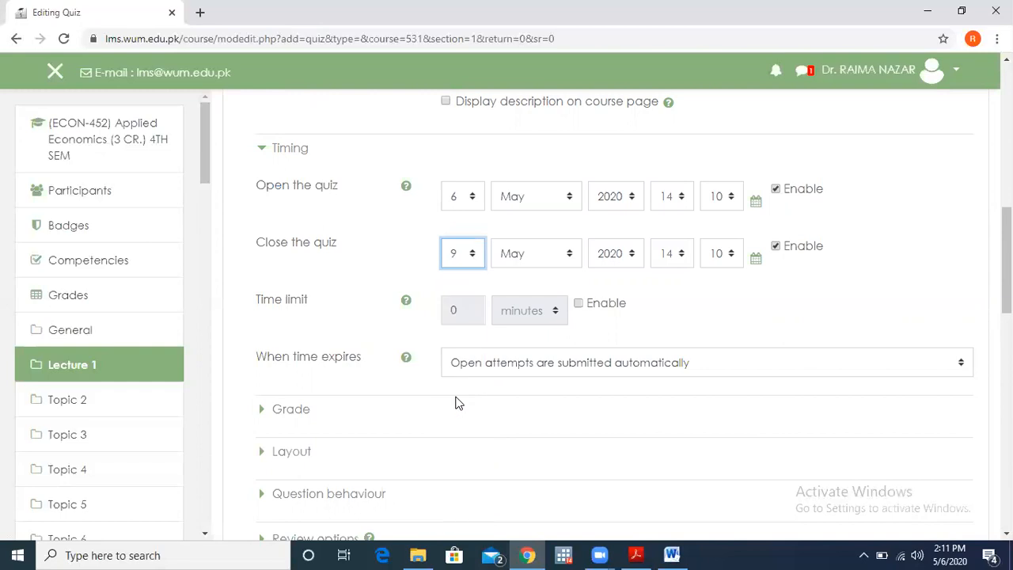
Enable the quiz's time limit and set it to 30 minutes
{"action": "left_click", "coordinate": [578, 305]}
{"action": "left_click", "coordinate": [472, 309]}
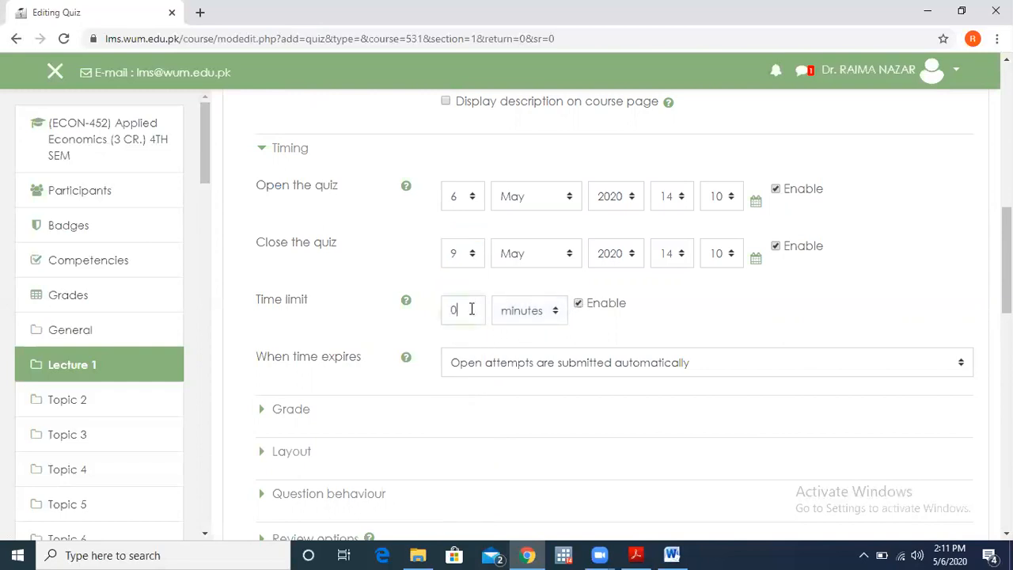
{"action": "key", "text": "BackSpace"}
{"action": "type", "text": "30"}
Set the quiz's grade to pass to 5 in the grade settings
{"action": "scroll", "coordinate": [710, 425], "scroll_direction": "down", "scroll_amount": 4}
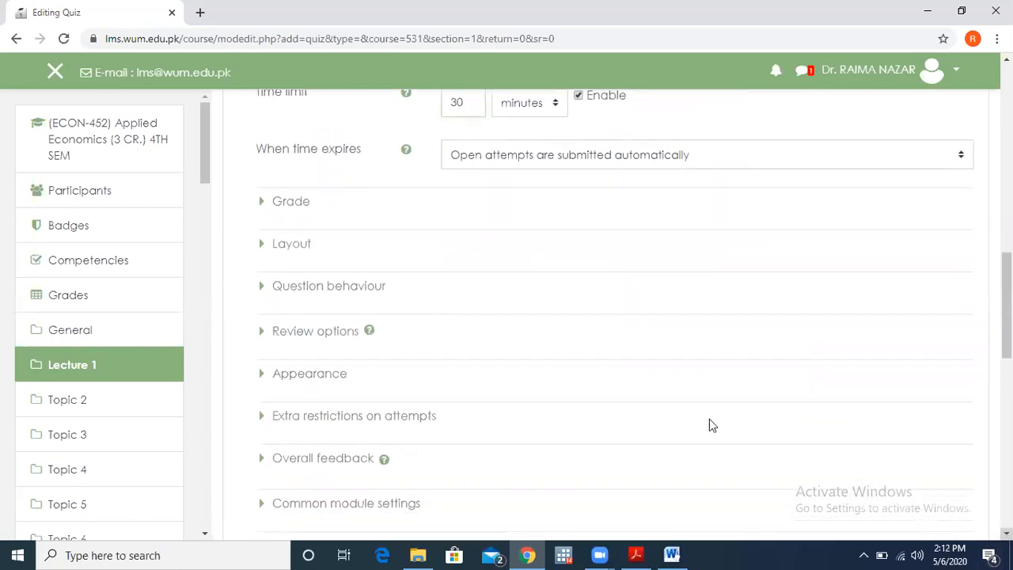
{"action": "left_click", "coordinate": [279, 204]}
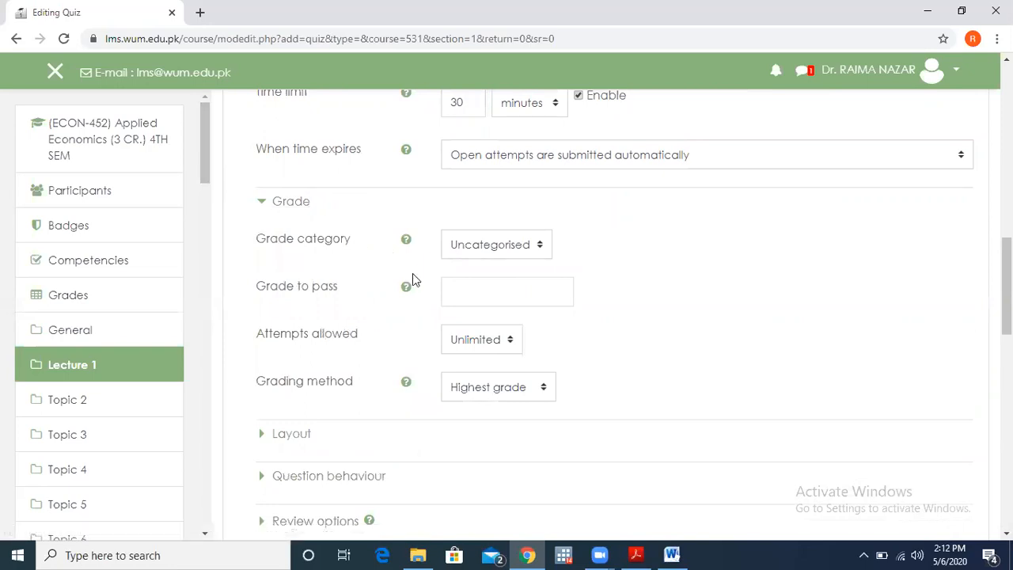
{"action": "left_click", "coordinate": [482, 290]}
{"action": "type", "text": "5"}
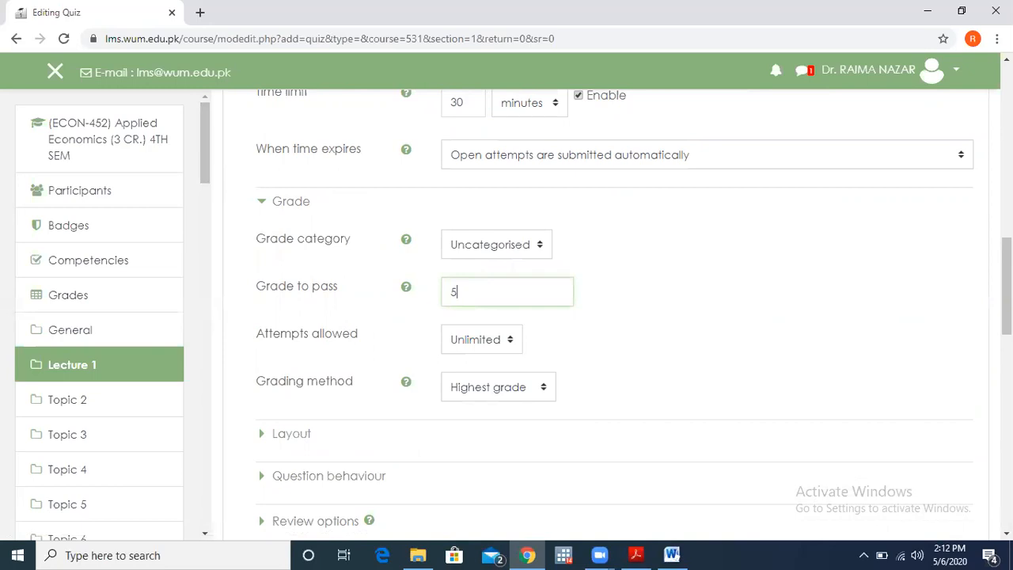
Expand the quiz's question behaviour and layout settings and set a new page for every question
{"action": "scroll", "coordinate": [634, 310], "scroll_direction": "down", "scroll_amount": 2}
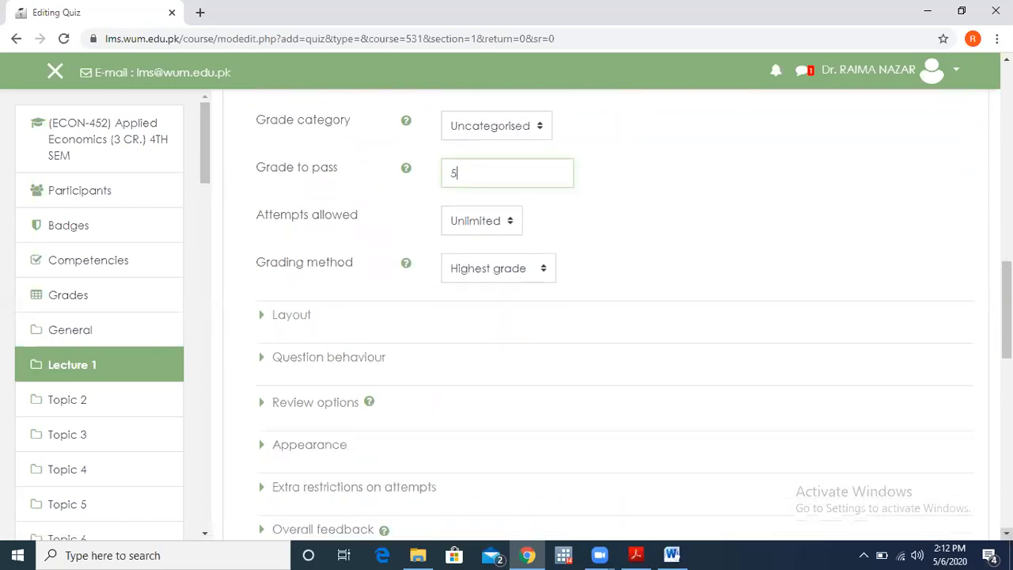
{"action": "scroll", "coordinate": [510, 251], "scroll_direction": "down", "scroll_amount": 1}
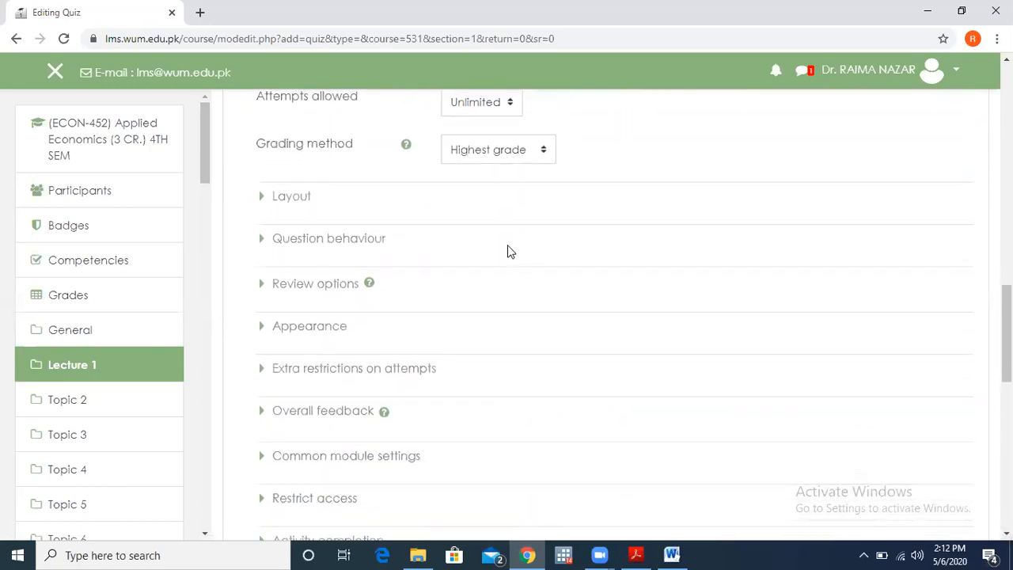
{"action": "left_click", "coordinate": [358, 246]}
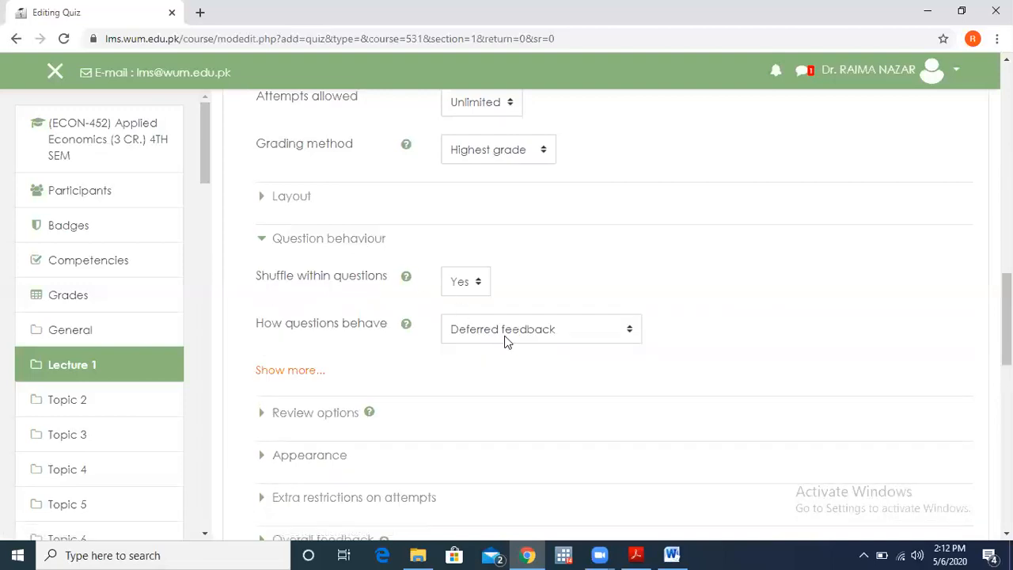
{"action": "left_click", "coordinate": [290, 201]}
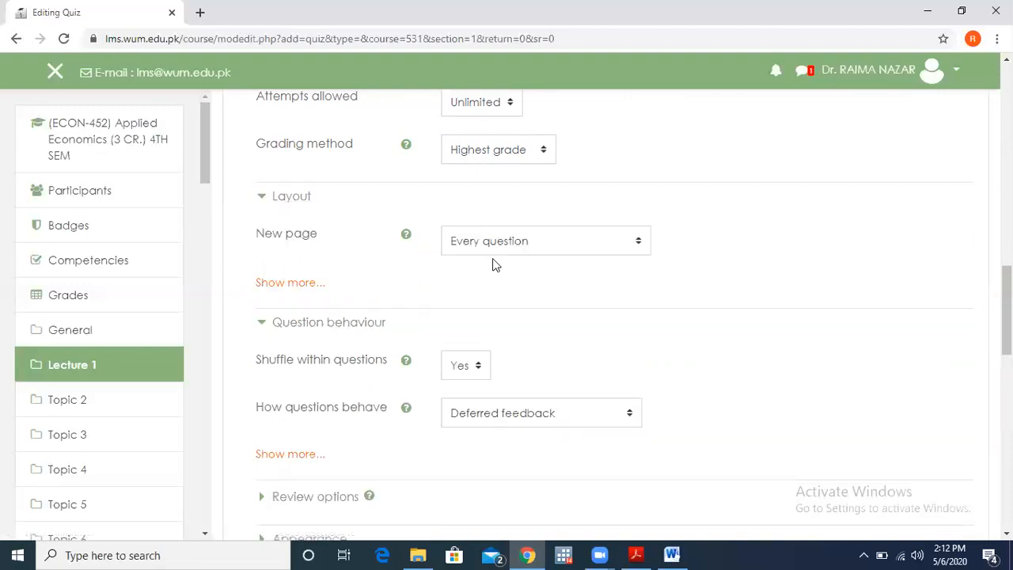
{"action": "left_click", "coordinate": [640, 243]}
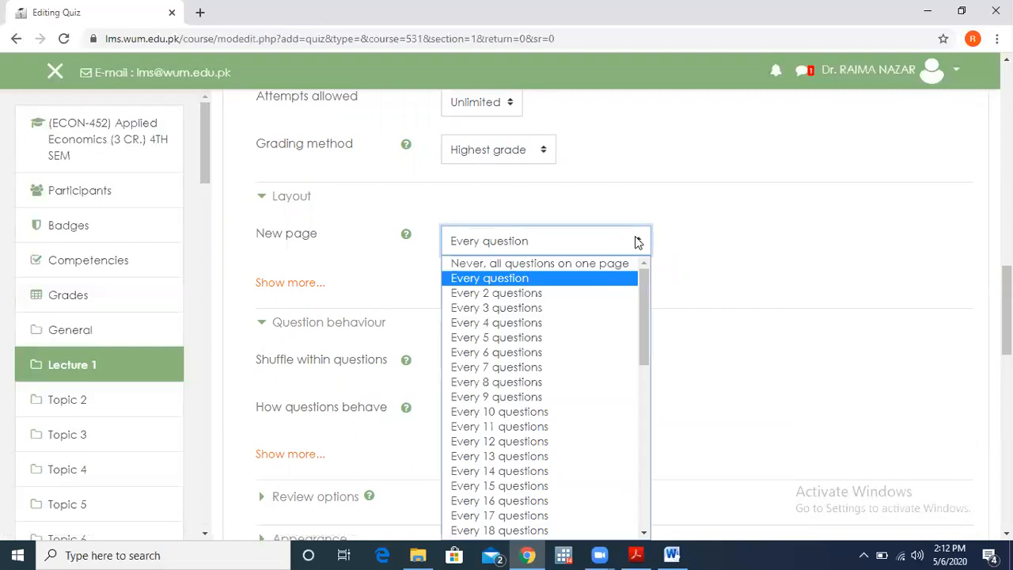
{"action": "left_click", "coordinate": [565, 277]}
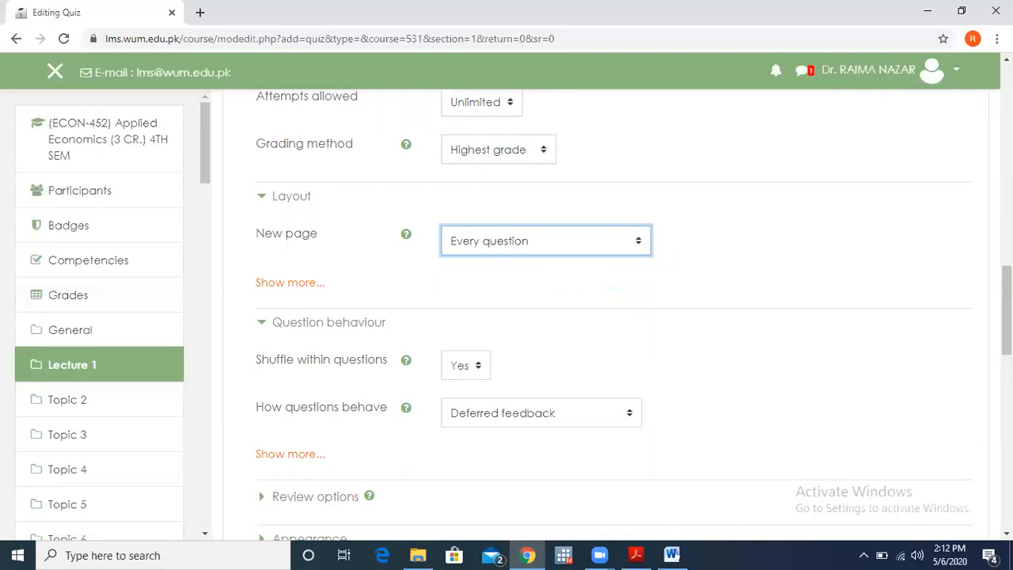
Check the quiz's appearance and review options, and save and display the quiz
{"action": "scroll", "coordinate": [614, 316], "scroll_direction": "down", "scroll_amount": 5}
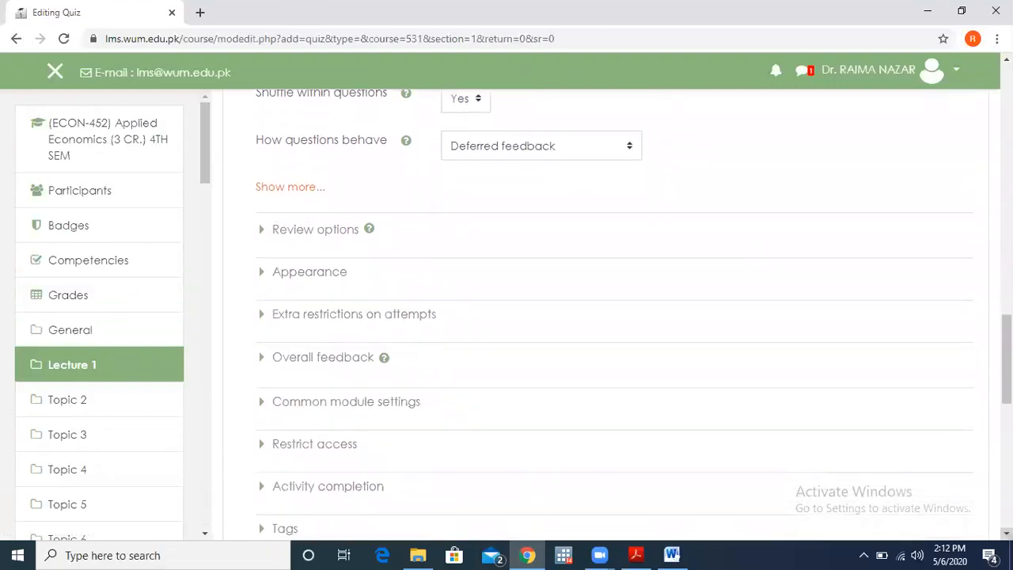
{"action": "scroll", "coordinate": [775, 486], "scroll_direction": "down", "scroll_amount": 1}
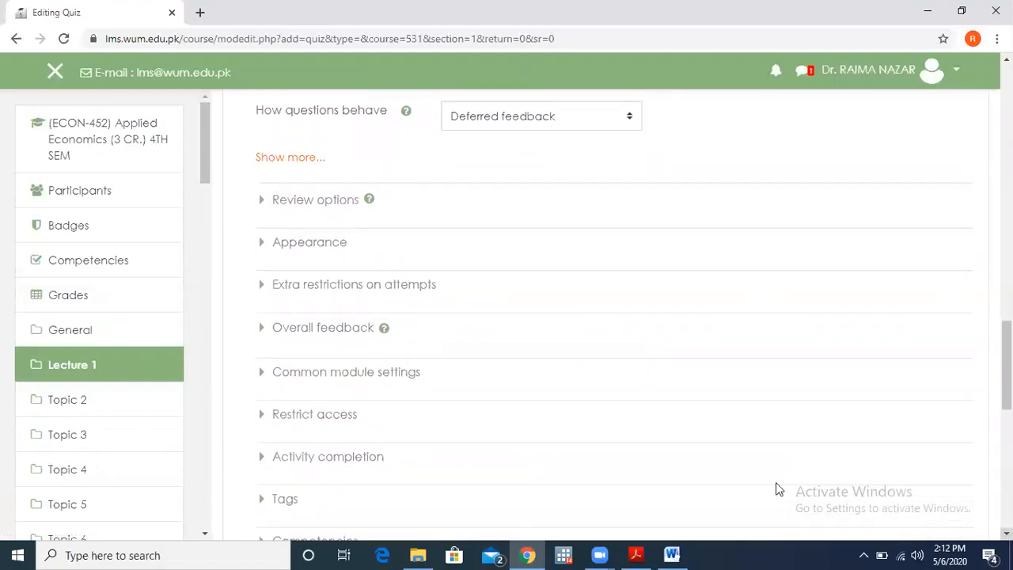
{"action": "left_click", "coordinate": [325, 247]}
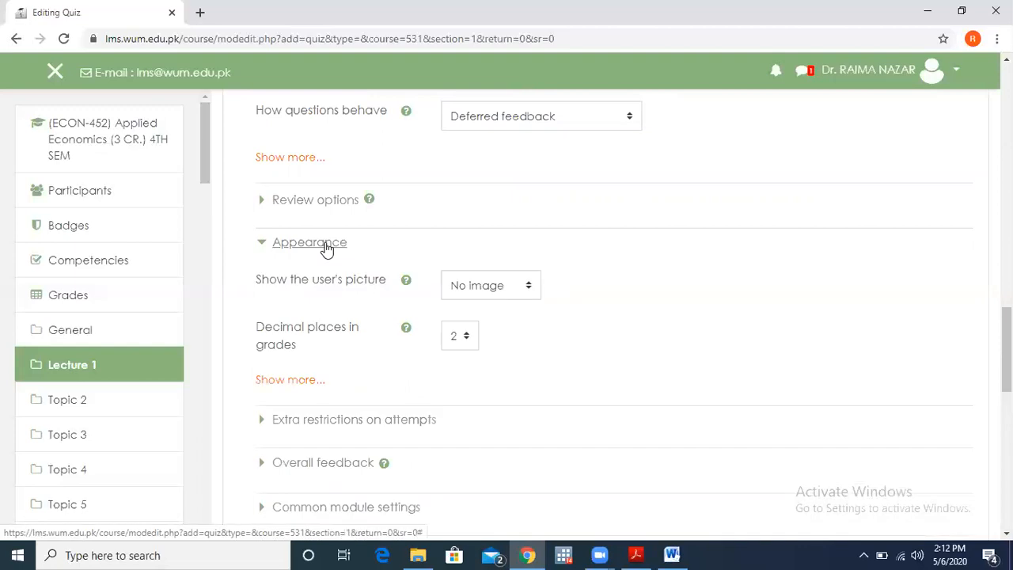
{"action": "left_click", "coordinate": [321, 203]}
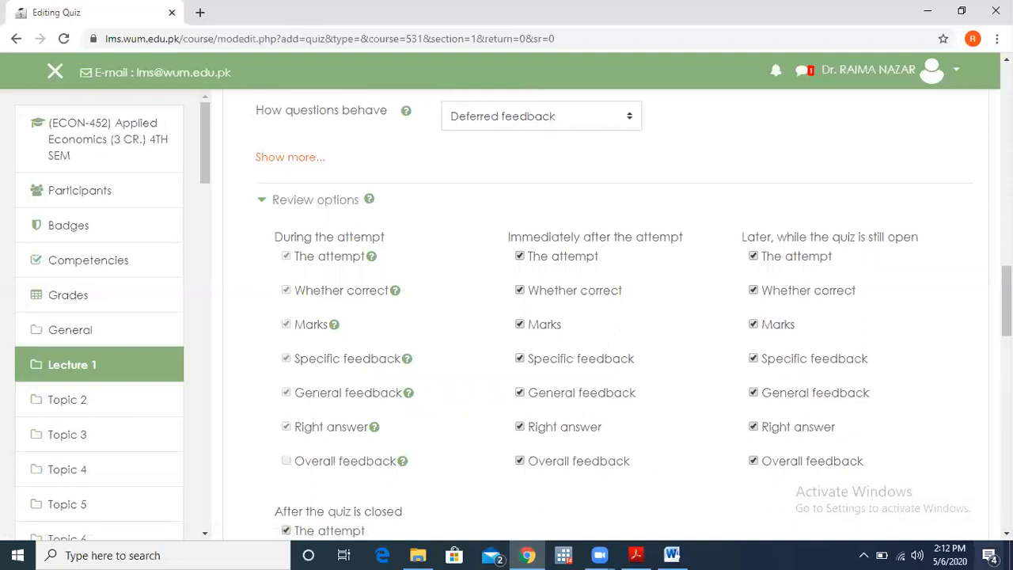
{"action": "scroll", "coordinate": [614, 315], "scroll_direction": "down", "scroll_amount": 6}
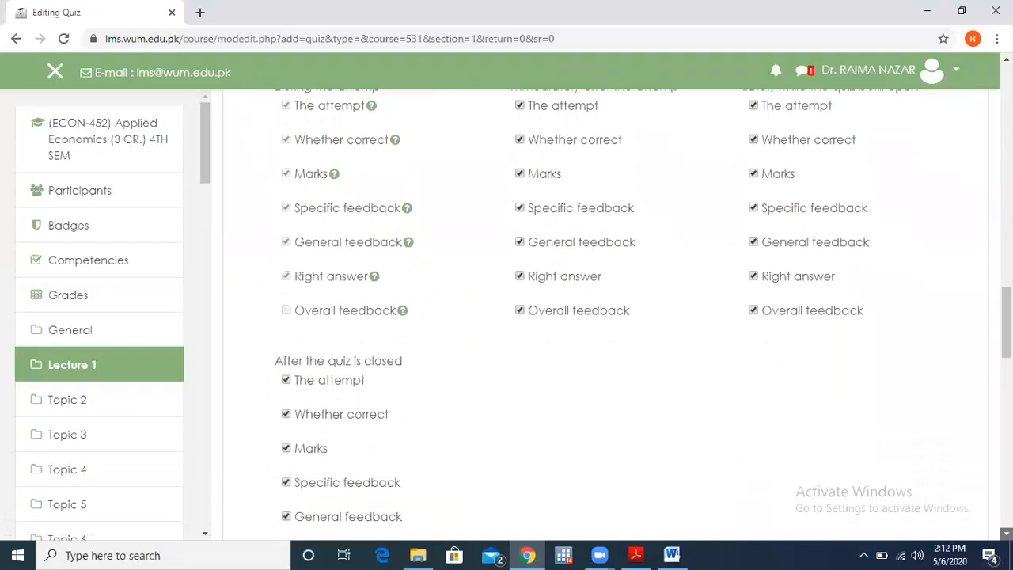
{"action": "scroll", "coordinate": [615, 315], "scroll_direction": "down", "scroll_amount": 3}
{"action": "scroll", "coordinate": [615, 315], "scroll_direction": "down", "scroll_amount": 3}
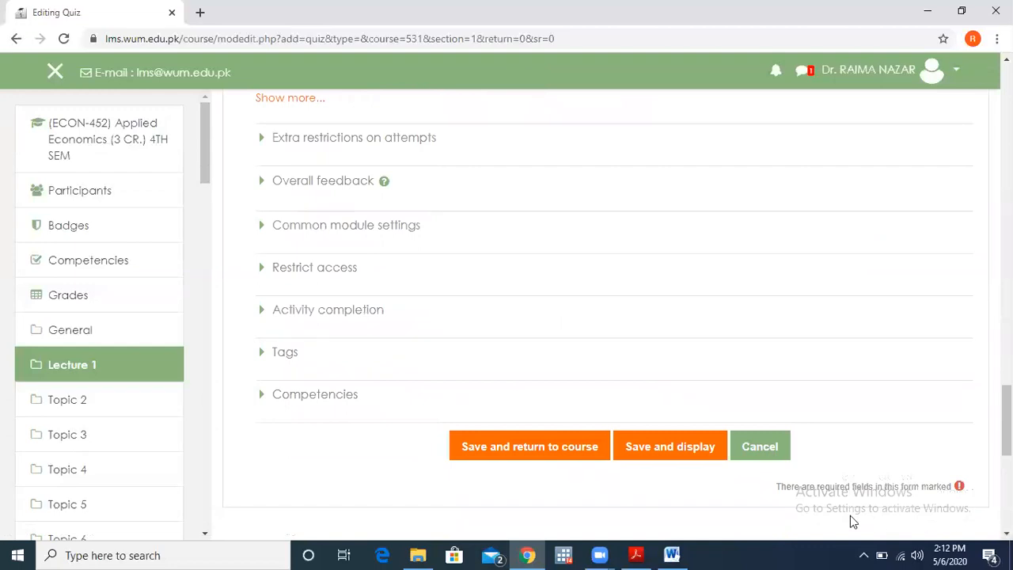
{"action": "left_click", "coordinate": [683, 451]}
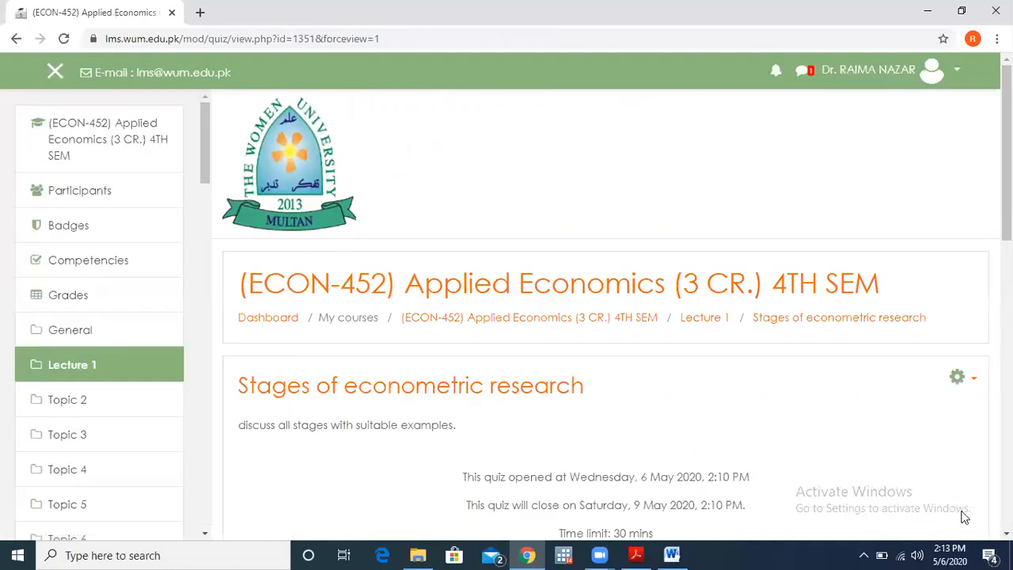
Open the saved quiz for editing its questions and add a new question of the Essay type
{"action": "scroll", "coordinate": [606, 317], "scroll_direction": "down", "scroll_amount": 2}
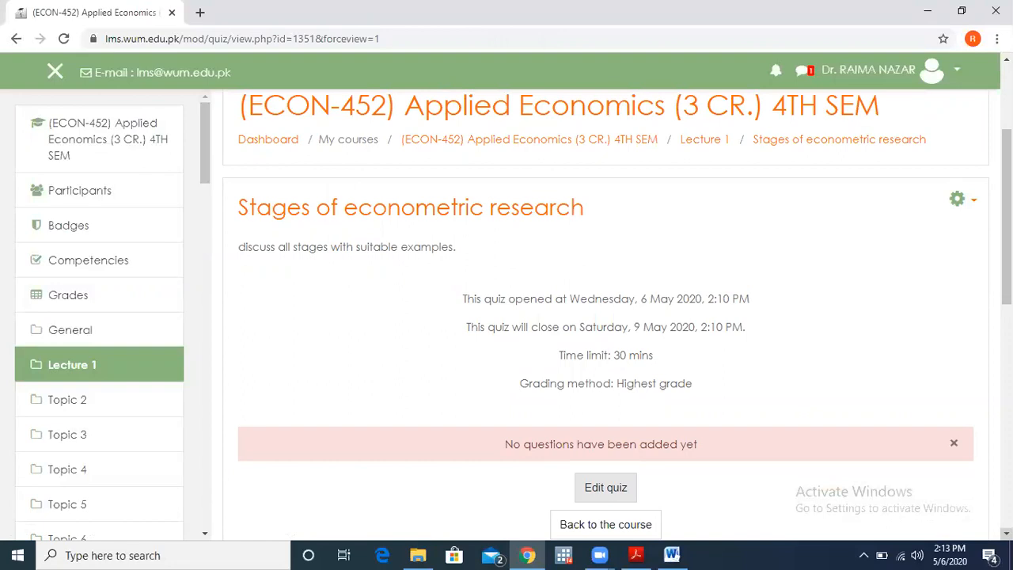
{"action": "scroll", "coordinate": [605, 317], "scroll_direction": "down", "scroll_amount": 2}
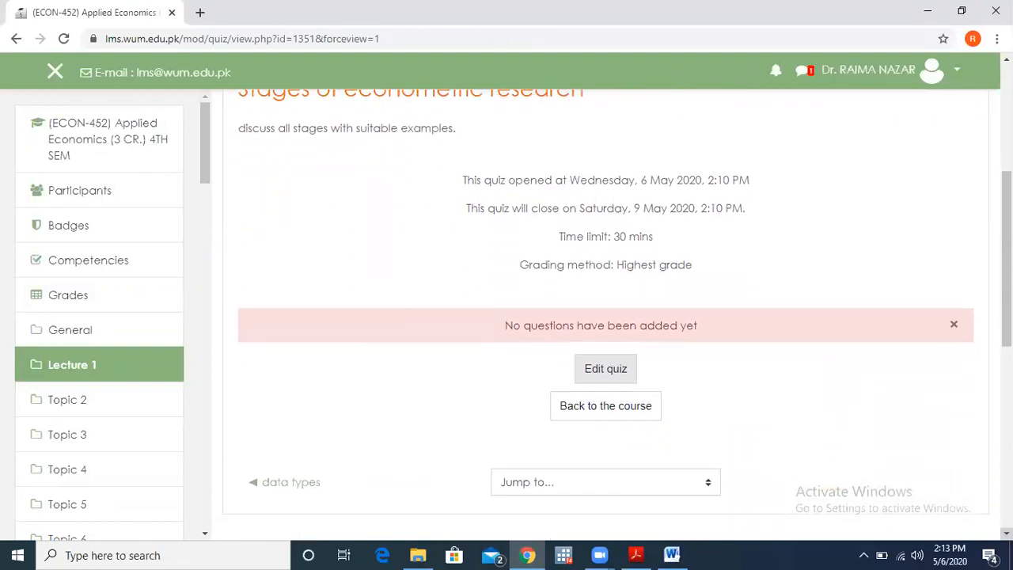
{"action": "scroll", "coordinate": [733, 306], "scroll_direction": "down", "scroll_amount": 1}
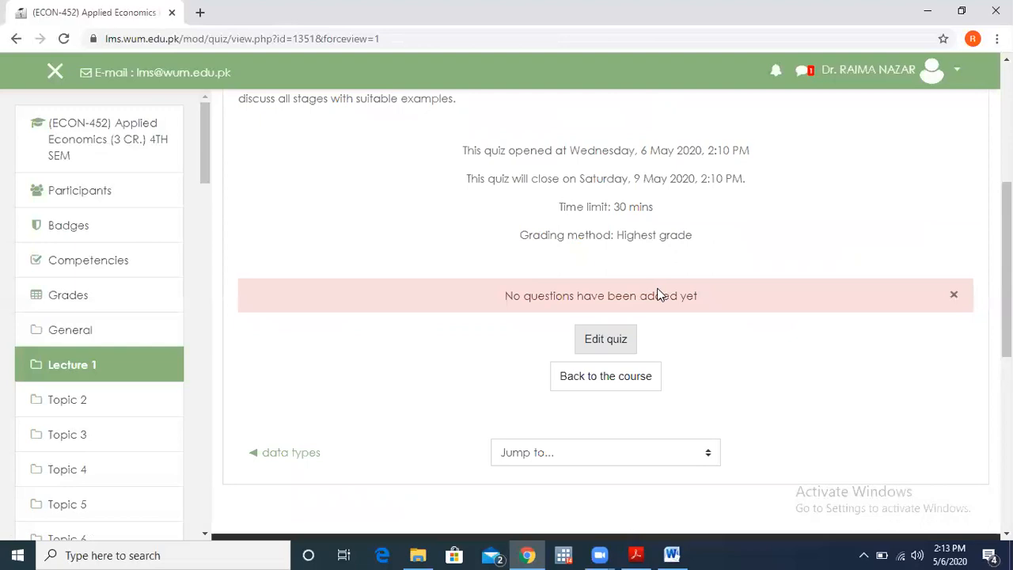
{"action": "left_click", "coordinate": [606, 340]}
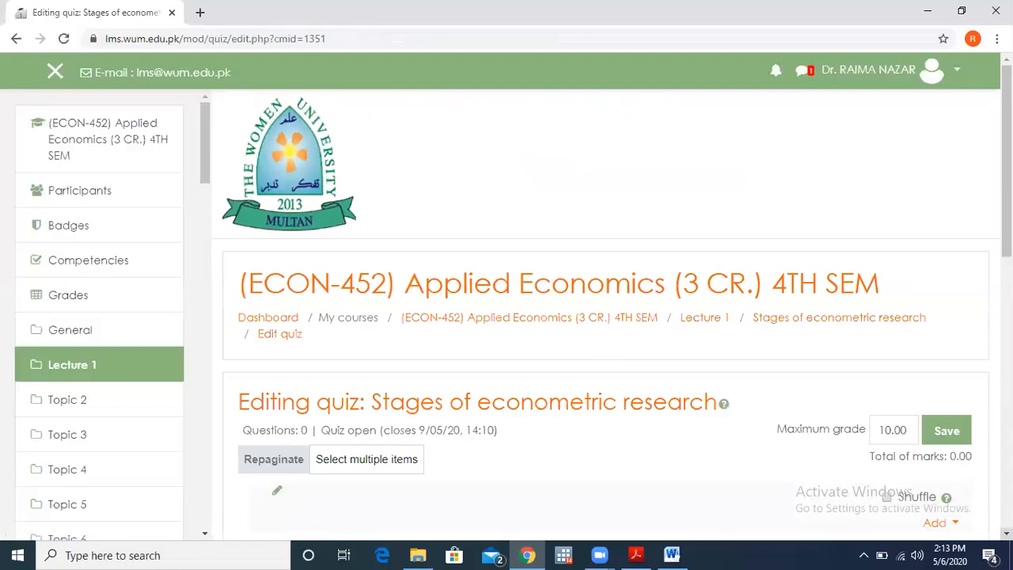
{"action": "scroll", "coordinate": [606, 317], "scroll_direction": "down", "scroll_amount": 3}
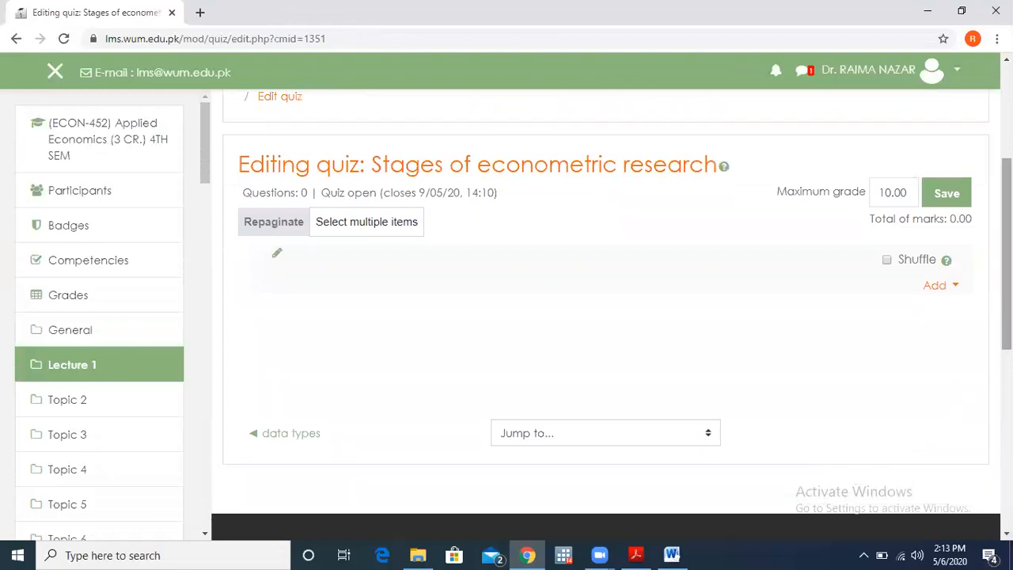
{"action": "left_click", "coordinate": [955, 290]}
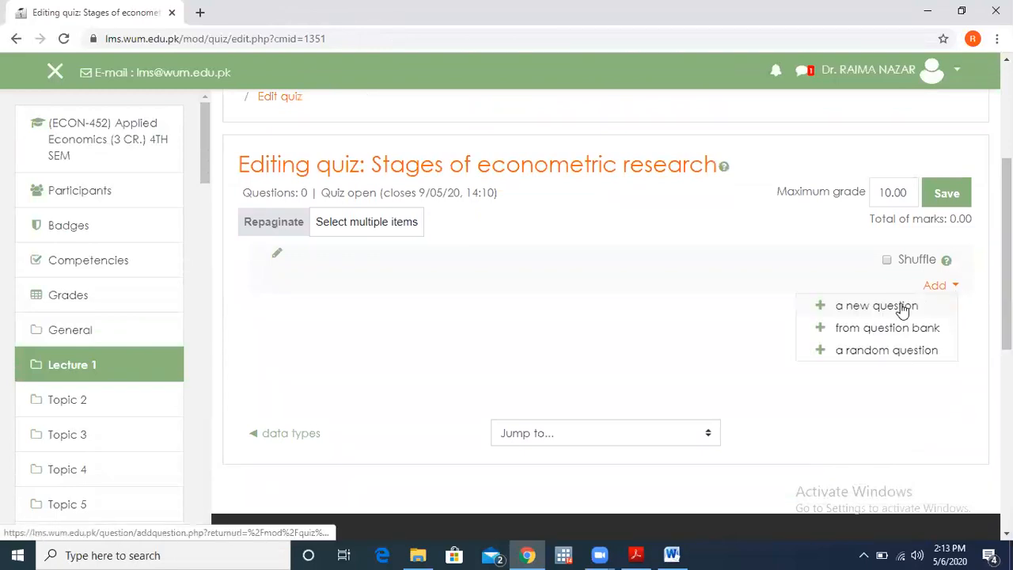
{"action": "left_click", "coordinate": [876, 306]}
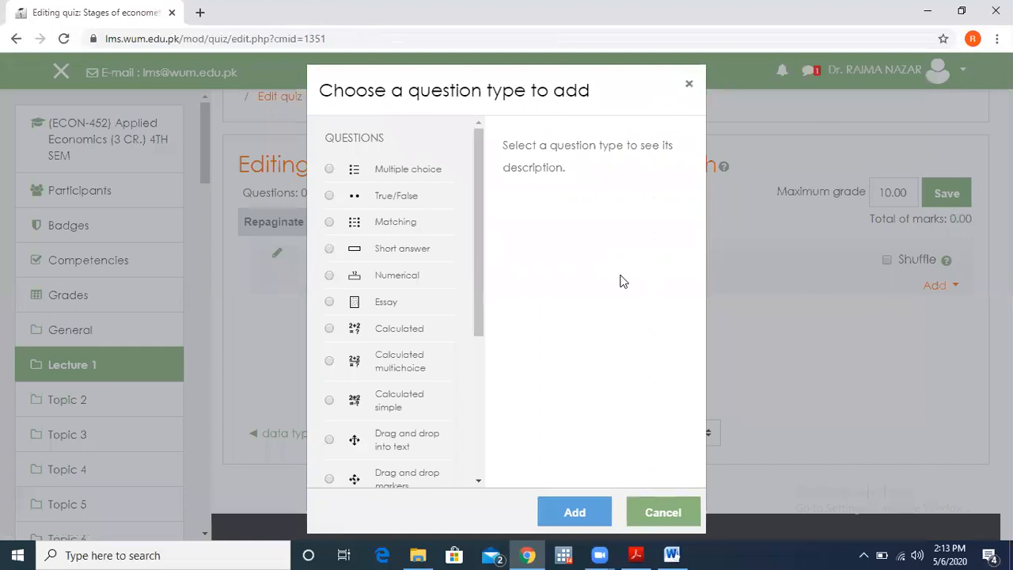
{"action": "left_click", "coordinate": [393, 307]}
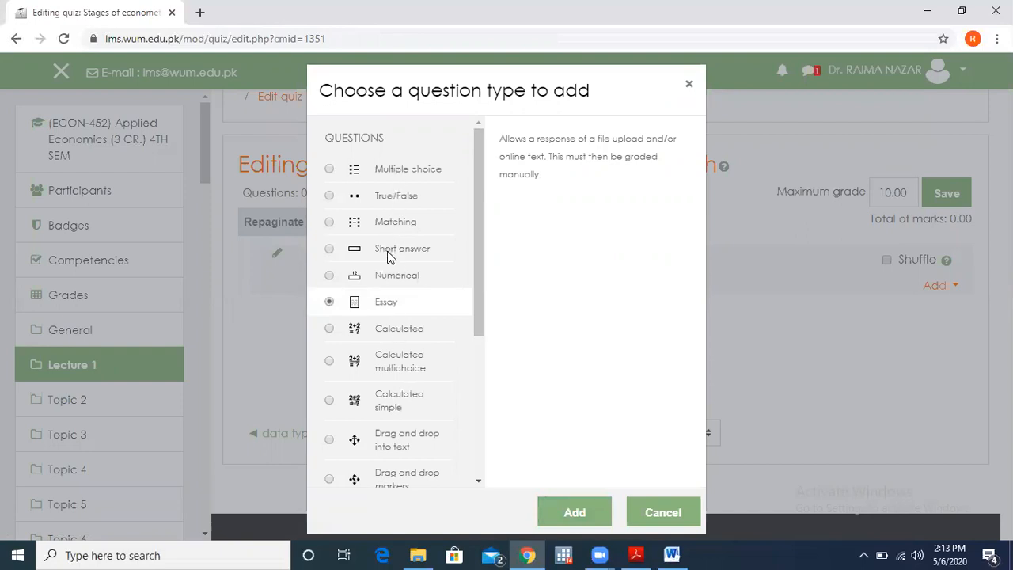
{"action": "left_click", "coordinate": [574, 513]}
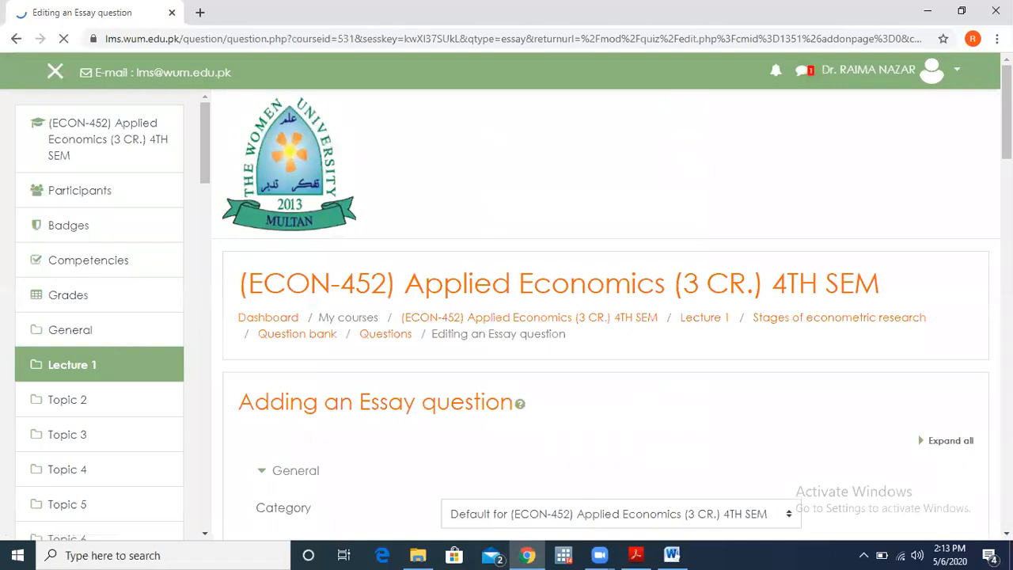
Name the essay question "stages of applied economic research"
{"action": "scroll", "coordinate": [613, 317], "scroll_direction": "down", "scroll_amount": 4}
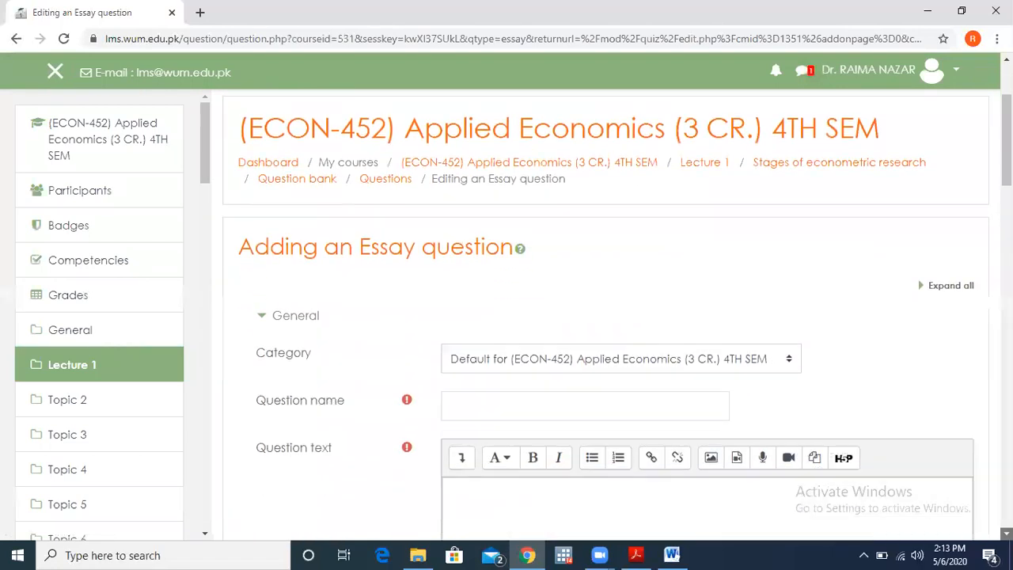
{"action": "scroll", "coordinate": [612, 317], "scroll_direction": "down", "scroll_amount": 2}
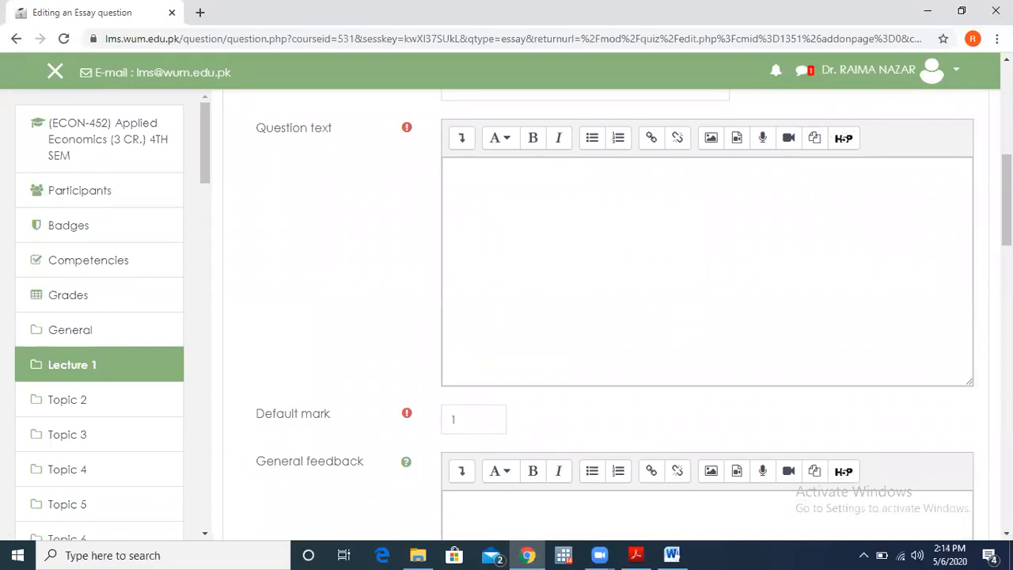
{"action": "scroll", "coordinate": [821, 158], "scroll_direction": "up", "scroll_amount": 2}
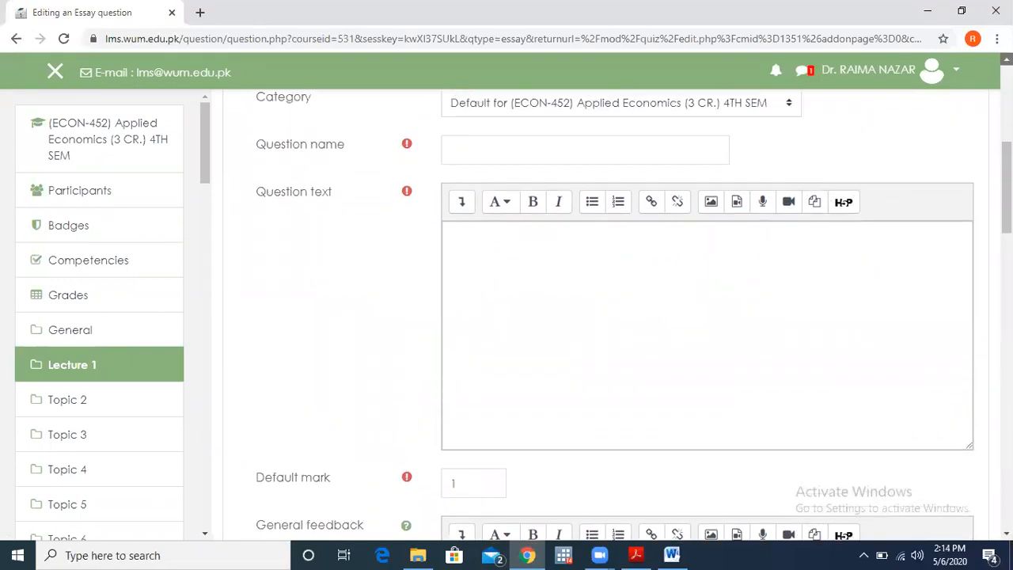
{"action": "left_click", "coordinate": [691, 204]}
{"action": "type", "text": "stag"}
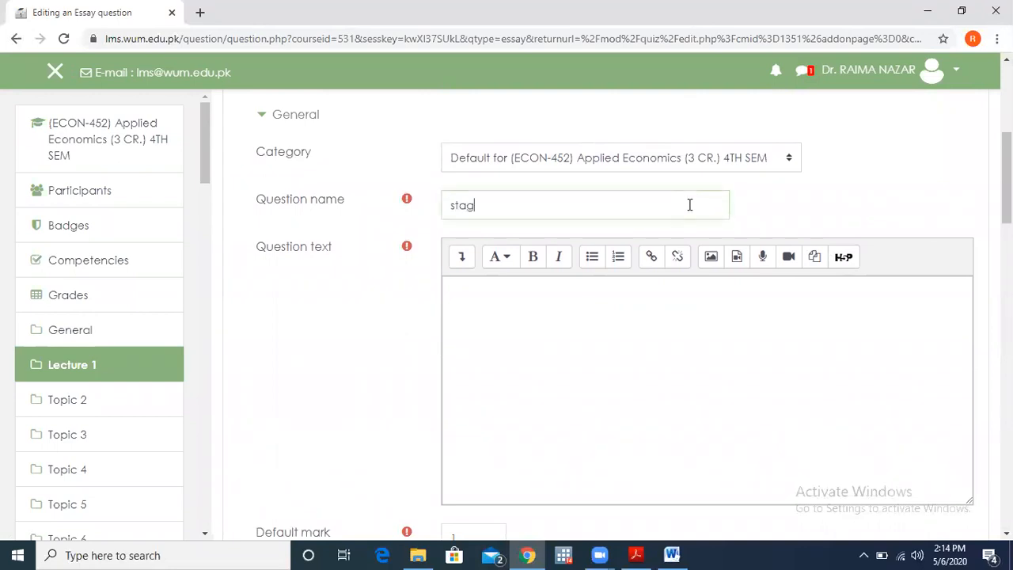
{"action": "type", "text": "es of applied e"}
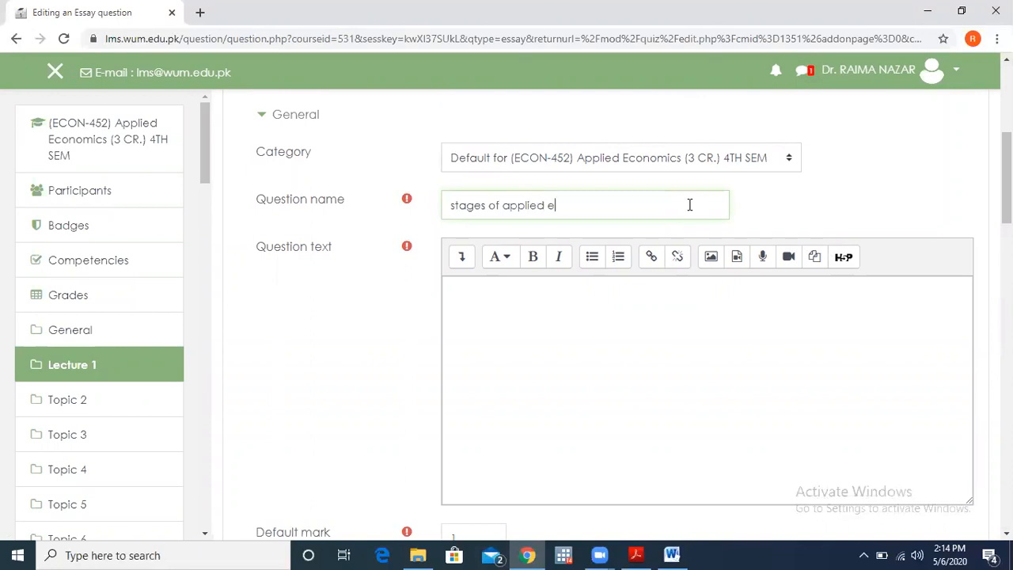
{"action": "type", "text": "conomic research"}
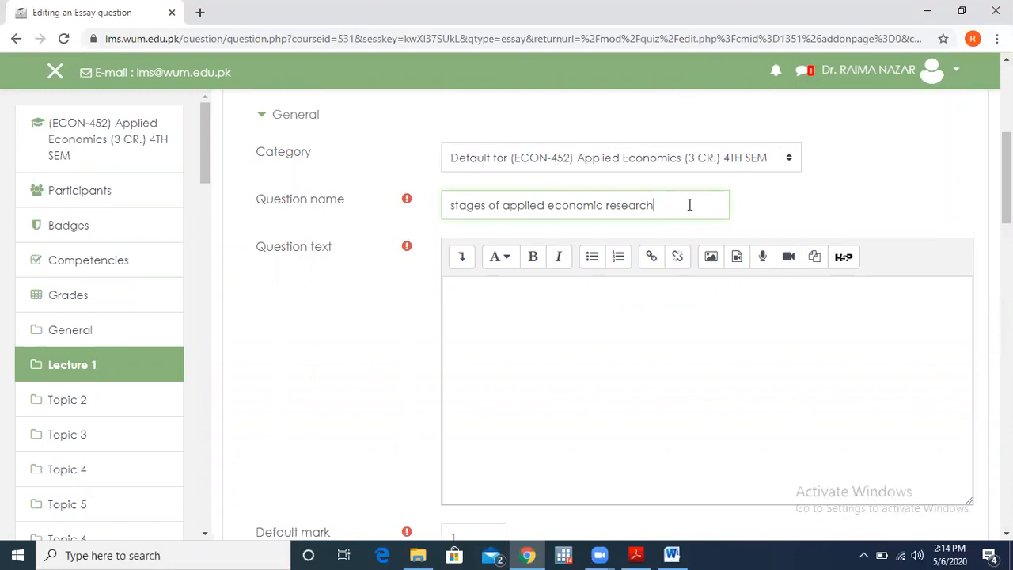
Enter the question text "discuss all stages of applied economic research with suitable example."
{"action": "left_click", "coordinate": [625, 308]}
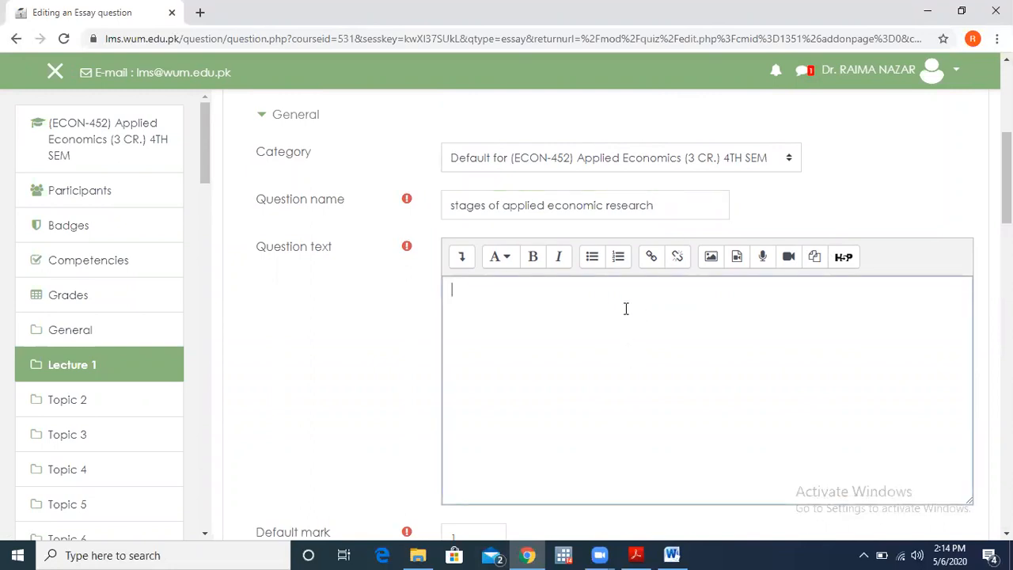
{"action": "type", "text": "discuss all s"}
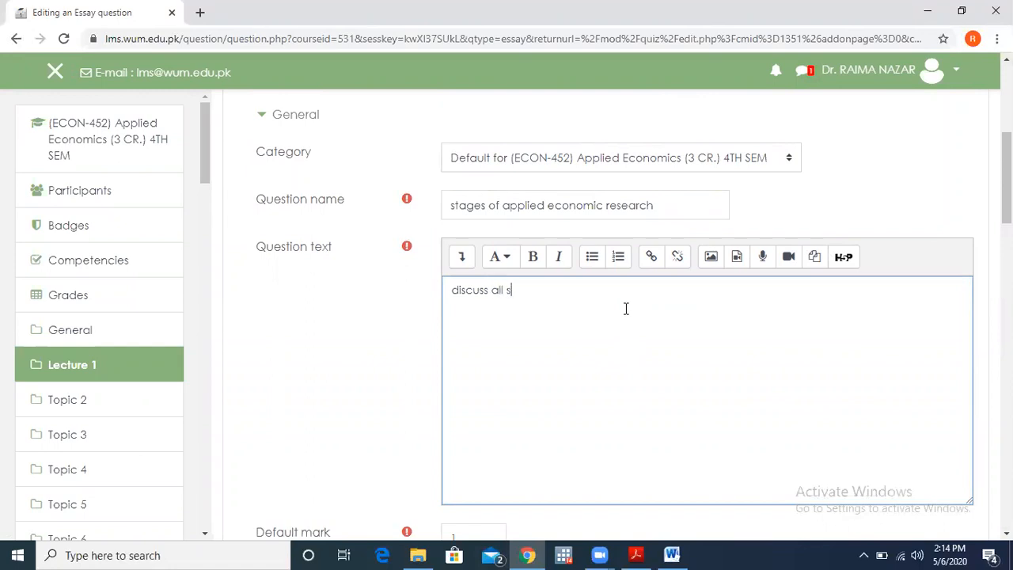
{"action": "type", "text": "tages of applied econo"}
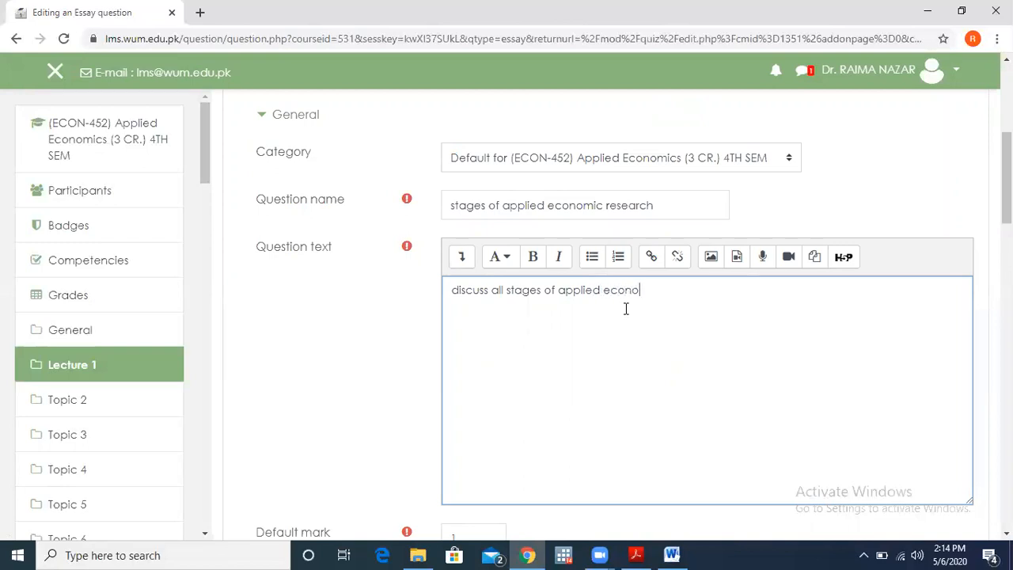
{"action": "type", "text": "mic research with suit"}
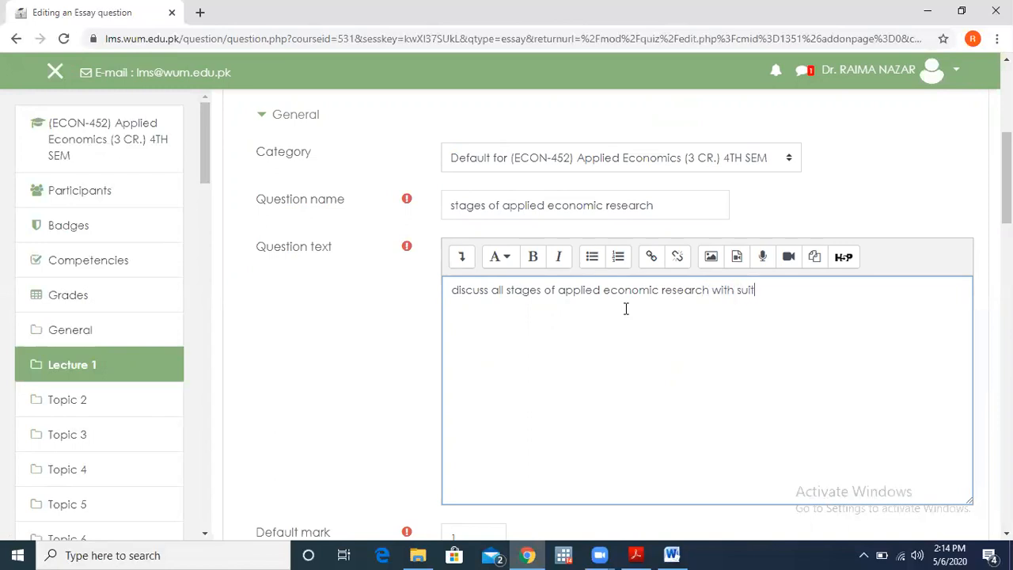
{"action": "type", "text": "able example."}
Set the essay question's default mark to 5
{"action": "left_click", "coordinate": [1007, 533]}
{"action": "scroll", "coordinate": [708, 529], "scroll_direction": "down", "scroll_amount": 2}
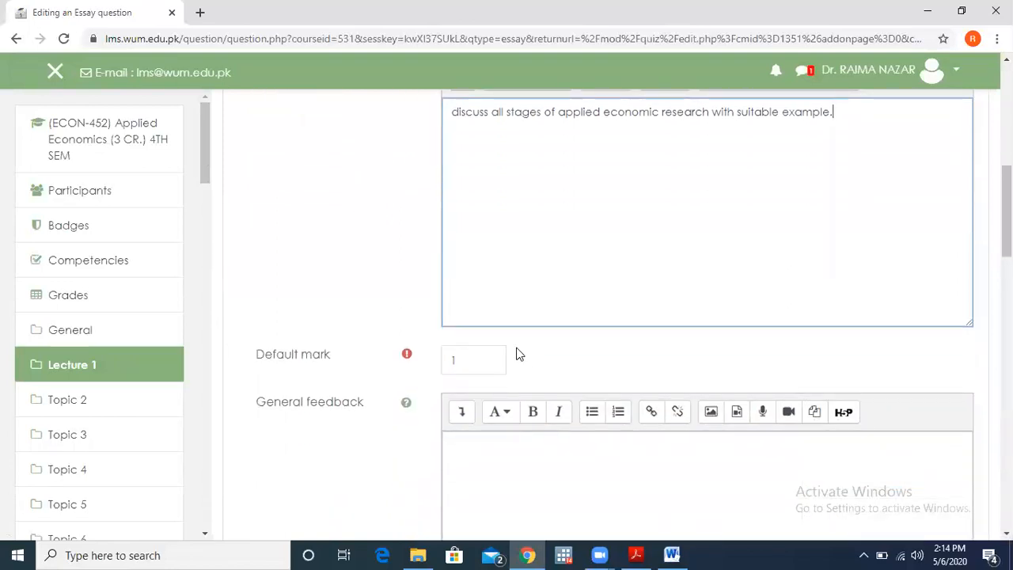
{"action": "left_click", "coordinate": [475, 362]}
{"action": "key", "text": "BackSpace"}
{"action": "type", "text": "5"}
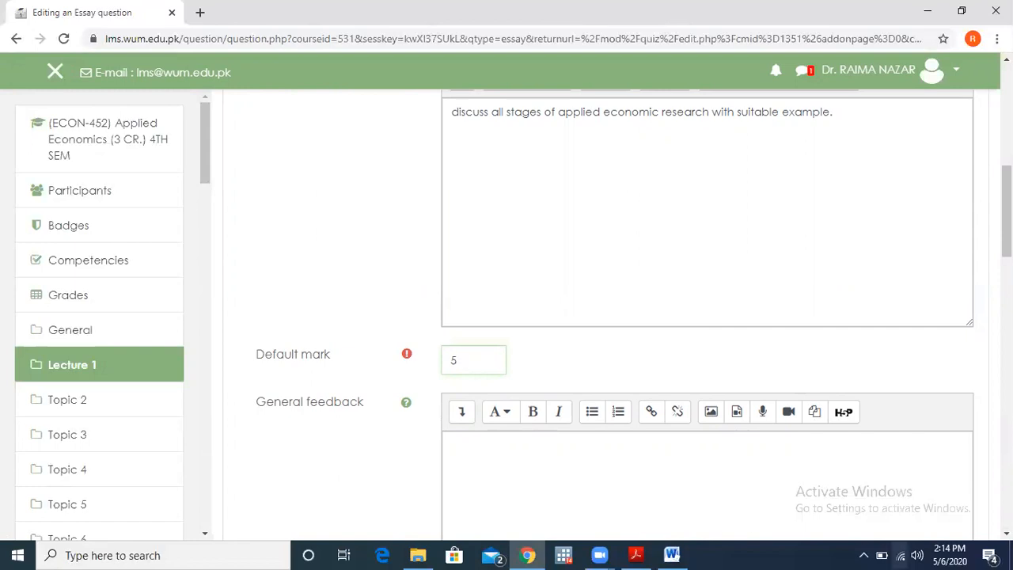
{"action": "scroll", "coordinate": [634, 316], "scroll_direction": "down", "scroll_amount": 5}
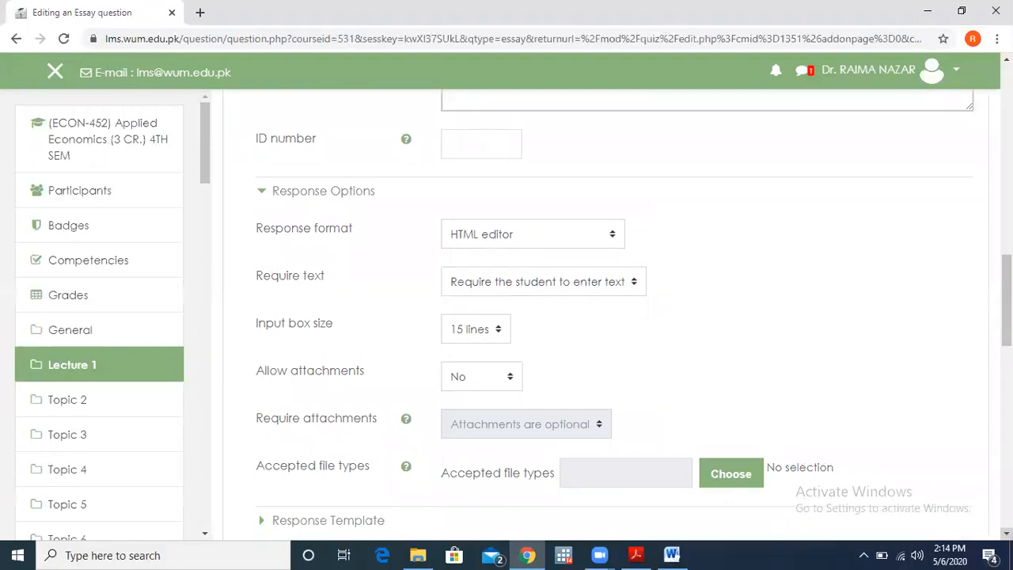
Save the essay question with its default response options so it is added to the quiz
{"action": "scroll", "coordinate": [634, 317], "scroll_direction": "down", "scroll_amount": 3}
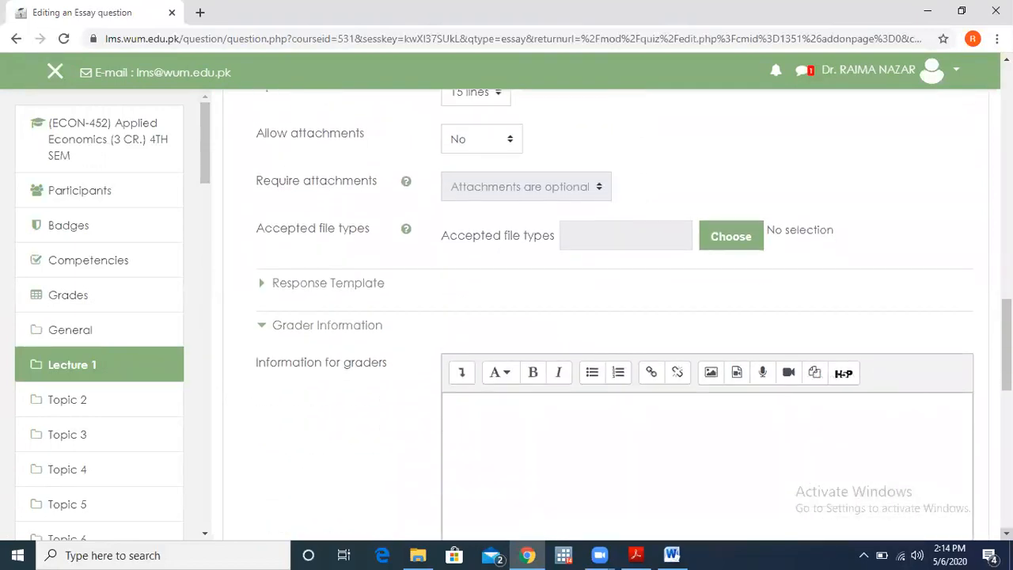
{"action": "scroll", "coordinate": [707, 312], "scroll_direction": "down", "scroll_amount": 6}
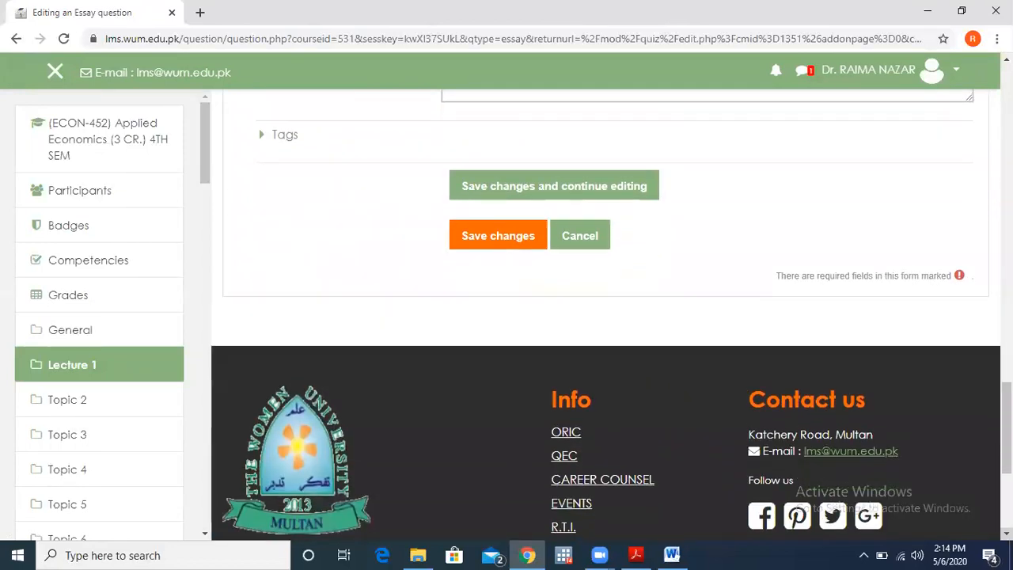
{"action": "left_click", "coordinate": [505, 238]}
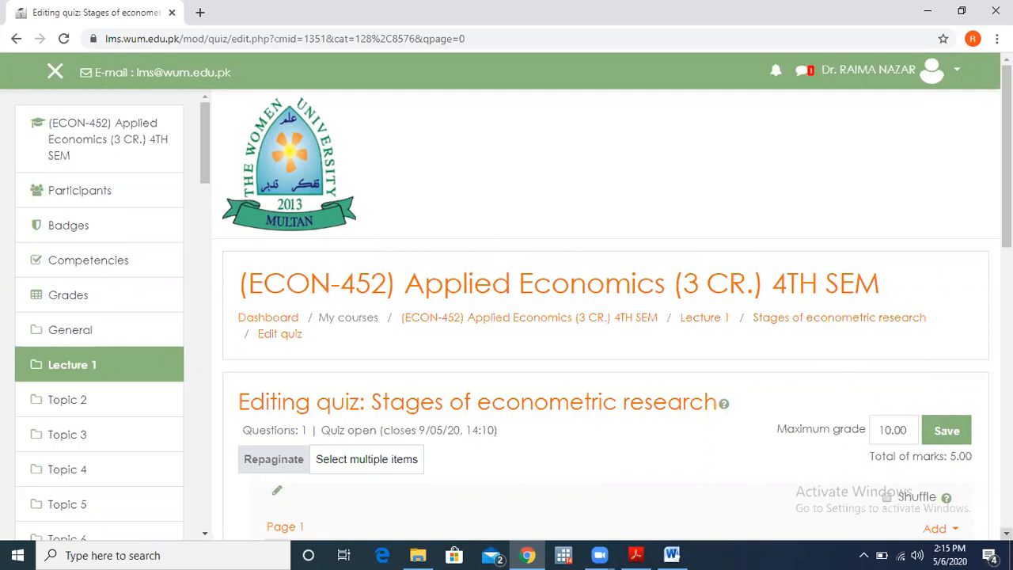
{"action": "scroll", "coordinate": [607, 317], "scroll_direction": "down", "scroll_amount": 2}
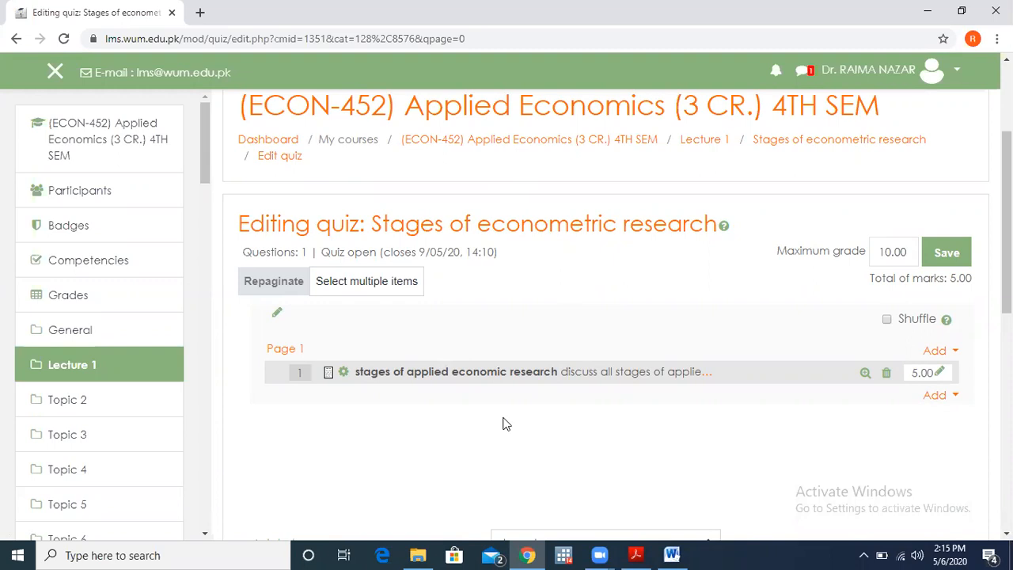
Return to the Applied Economics course page and add a BigBlueButtonBN activity to the Lecture 1 section
{"action": "left_click", "coordinate": [60, 154]}
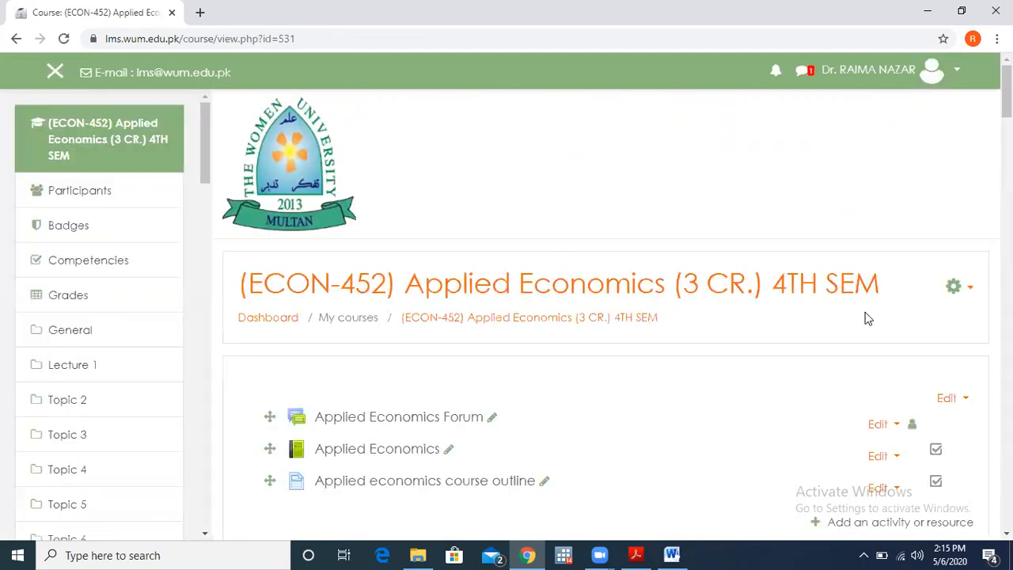
{"action": "scroll", "coordinate": [867, 318], "scroll_direction": "down", "scroll_amount": 1}
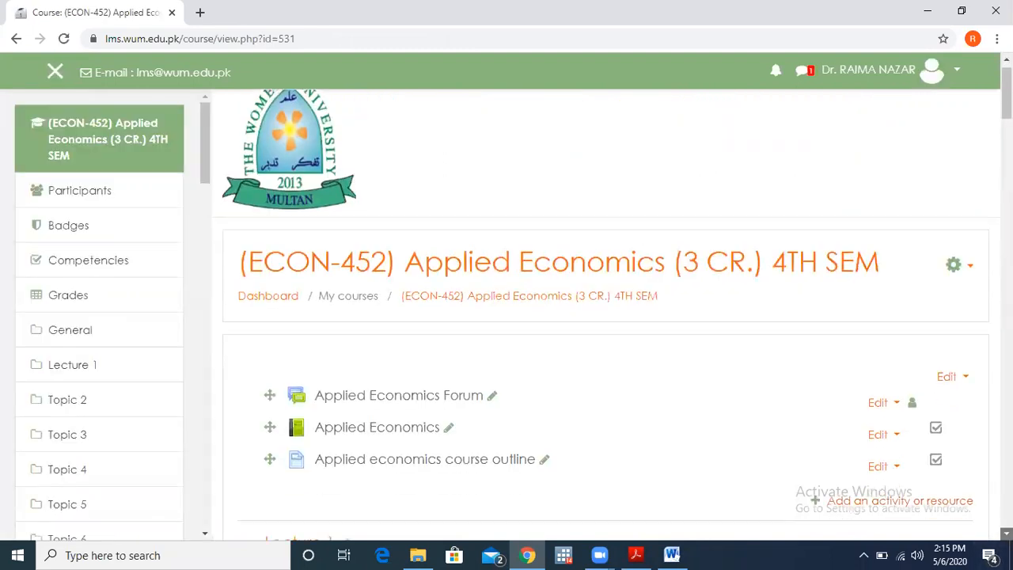
{"action": "scroll", "coordinate": [867, 317], "scroll_direction": "down", "scroll_amount": 1}
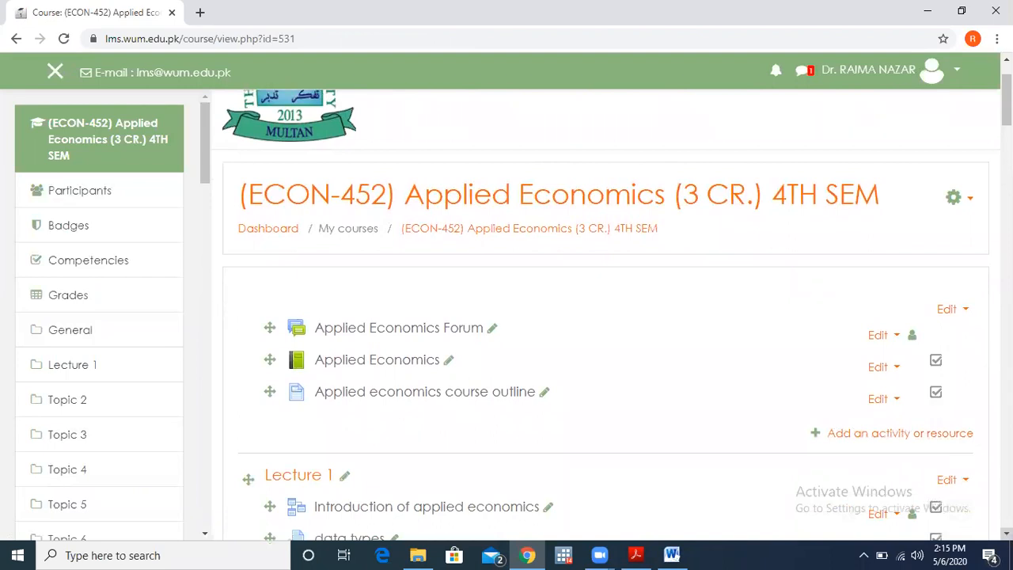
{"action": "scroll", "coordinate": [613, 310], "scroll_direction": "down", "scroll_amount": 3}
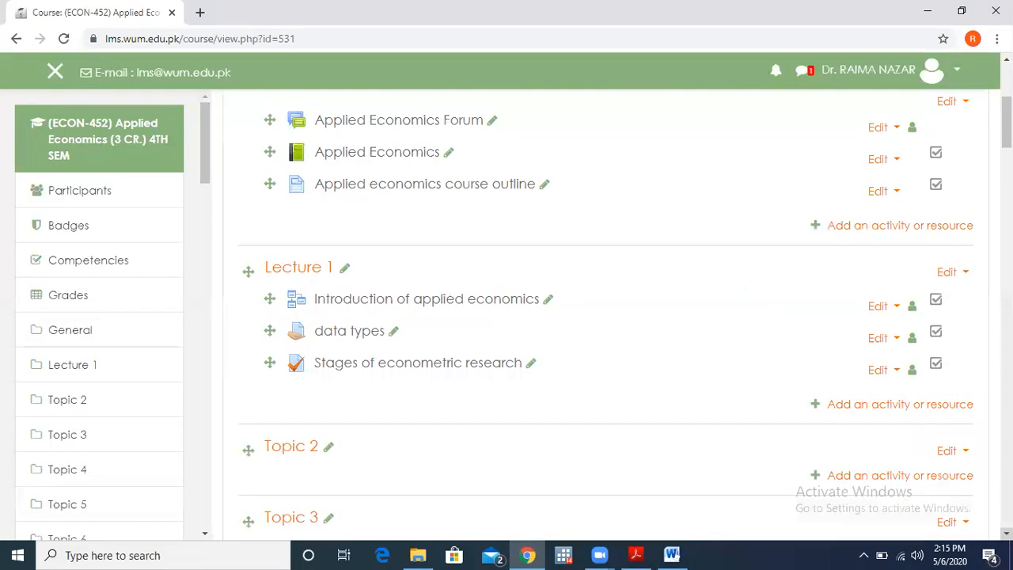
{"action": "left_click", "coordinate": [1007, 533]}
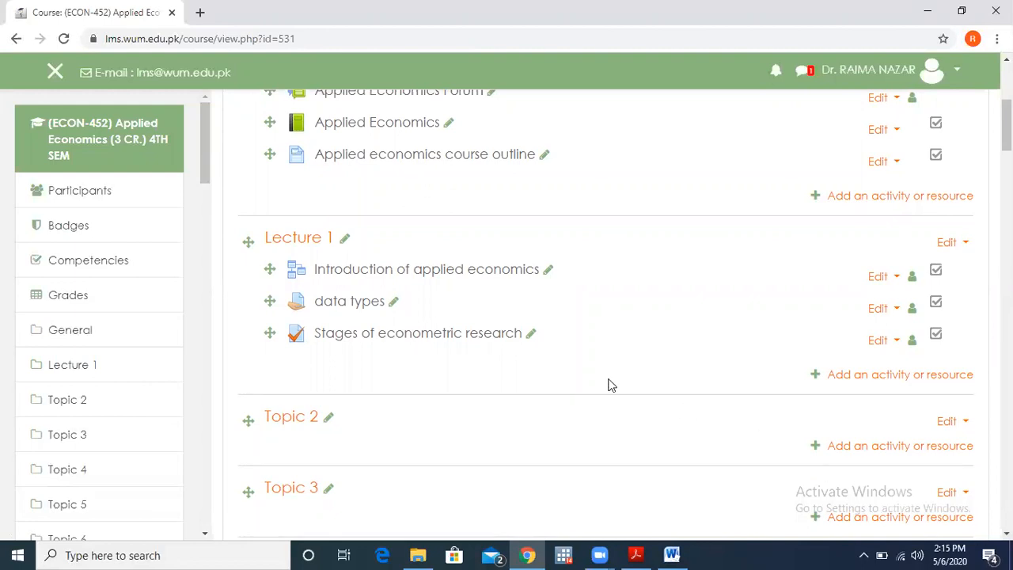
{"action": "left_click", "coordinate": [887, 377]}
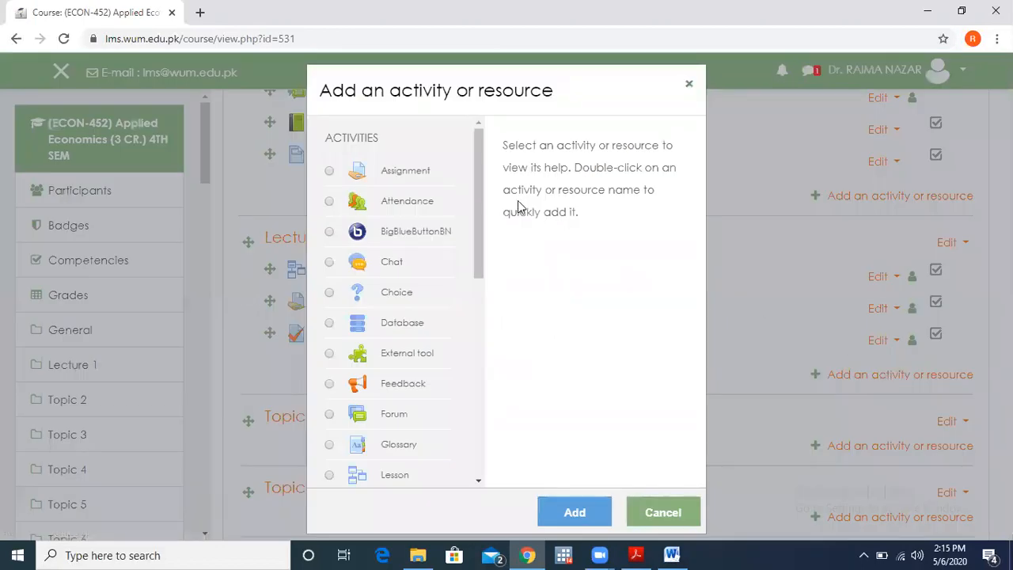
{"action": "left_click", "coordinate": [429, 230]}
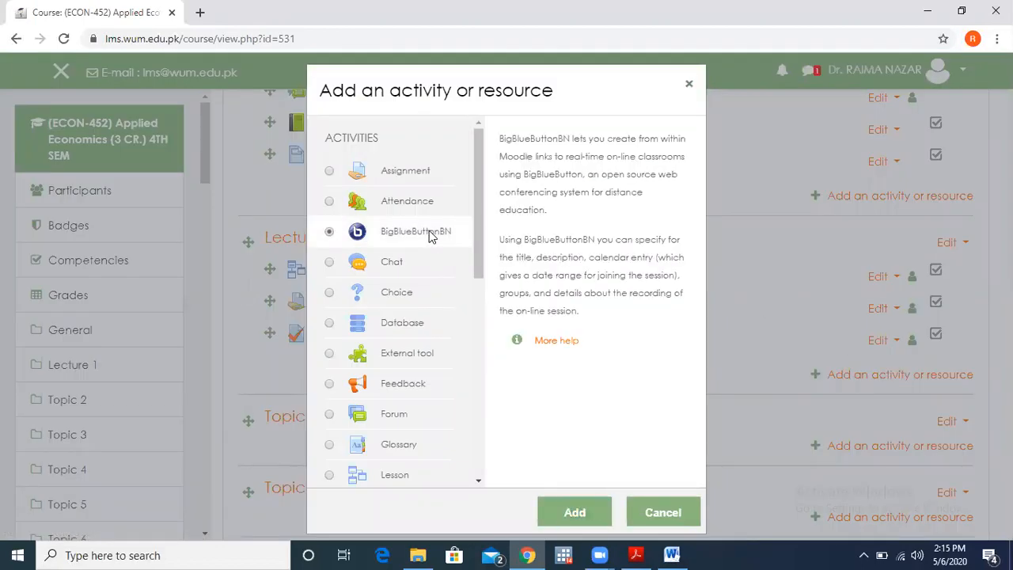
{"action": "left_click", "coordinate": [566, 515]}
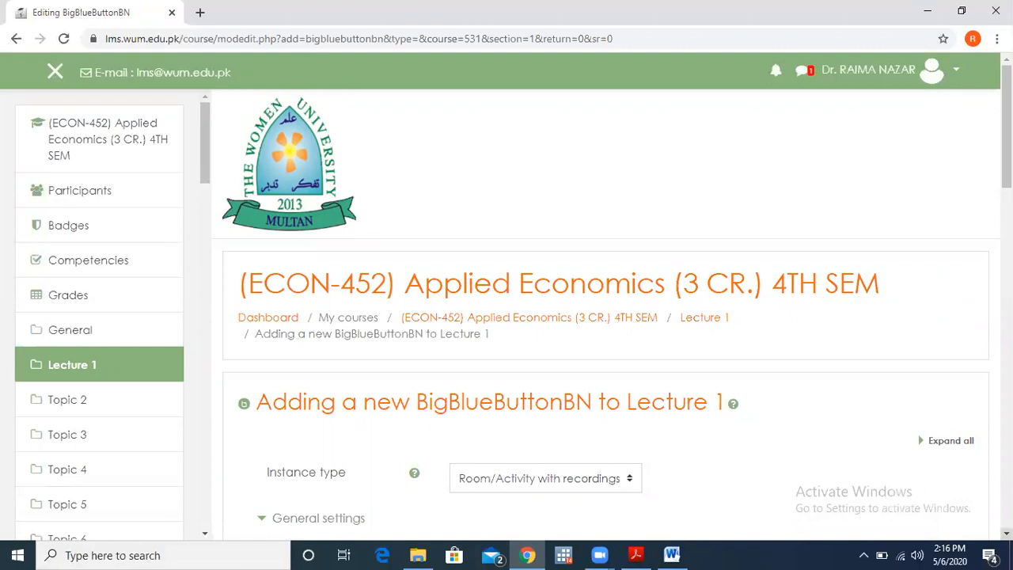
Name the virtual classroom "applied economics virtual classroom"
{"action": "scroll", "coordinate": [607, 316], "scroll_direction": "down", "scroll_amount": 3}
{"action": "scroll", "coordinate": [606, 317], "scroll_direction": "down", "scroll_amount": 2}
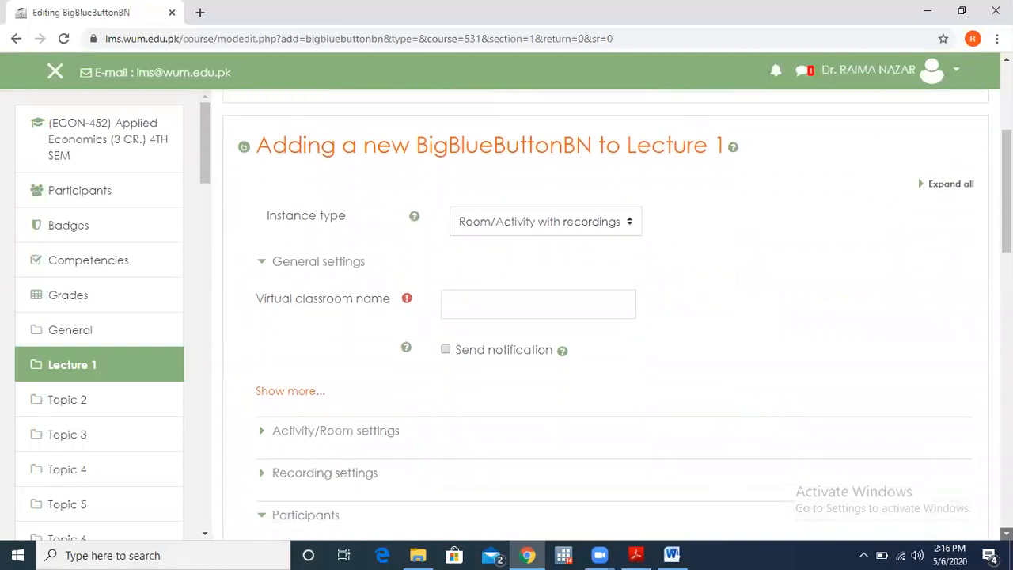
{"action": "scroll", "coordinate": [826, 403], "scroll_direction": "down", "scroll_amount": 2}
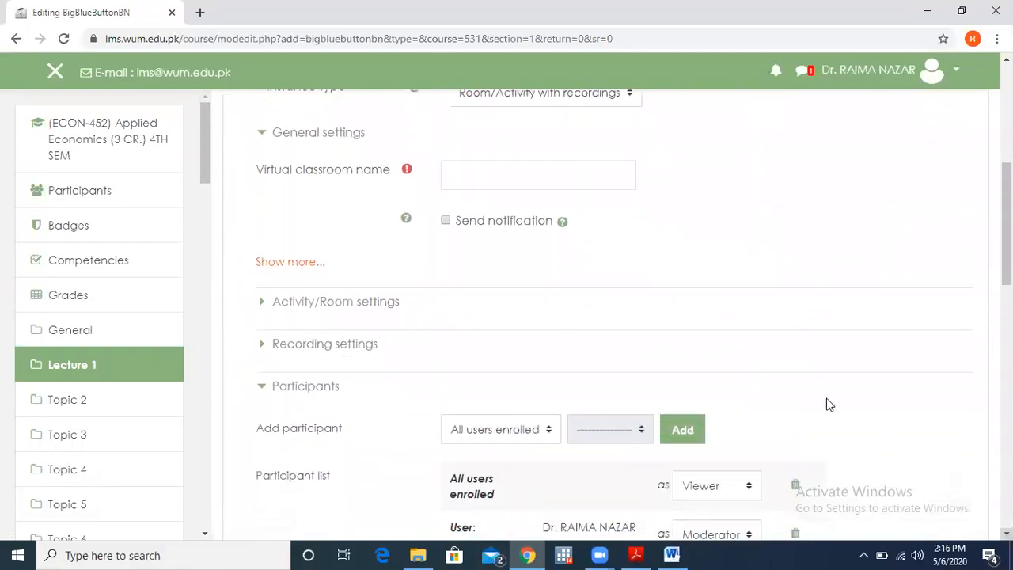
{"action": "left_click", "coordinate": [541, 173]}
{"action": "type", "text": "applied"}
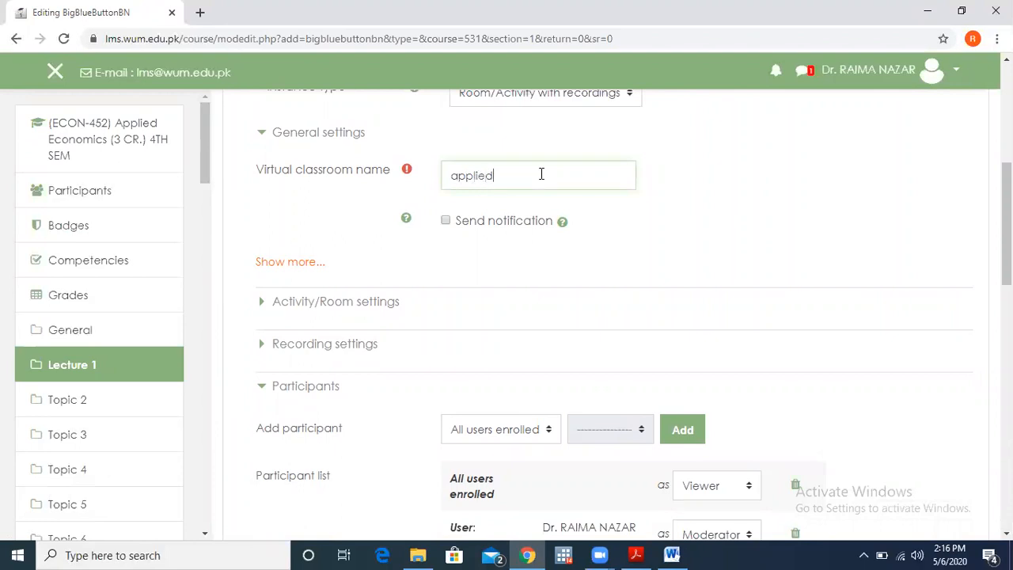
{"action": "type", "text": " economics virtual classroom"}
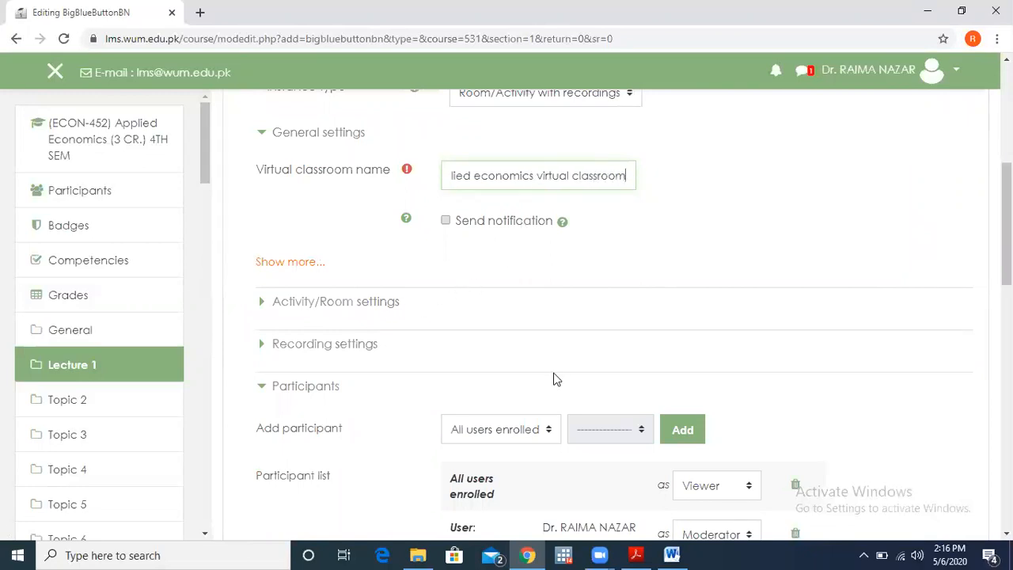
In the room settings, enter the welcome message "welcome to the online classroom" and make participants wait for the moderator
{"action": "scroll", "coordinate": [634, 317], "scroll_direction": "down", "scroll_amount": 3}
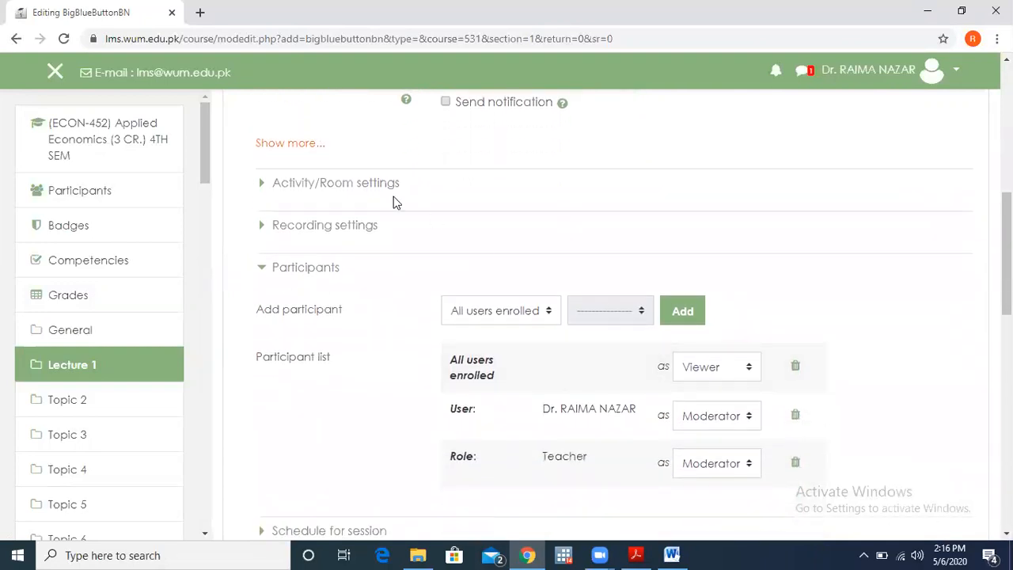
{"action": "left_click", "coordinate": [374, 189]}
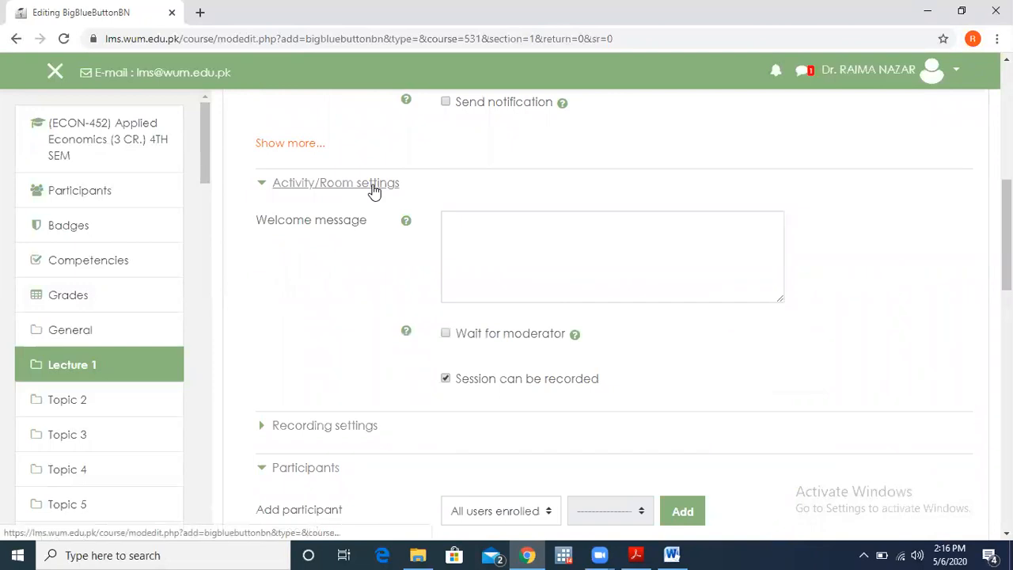
{"action": "left_click", "coordinate": [492, 226]}
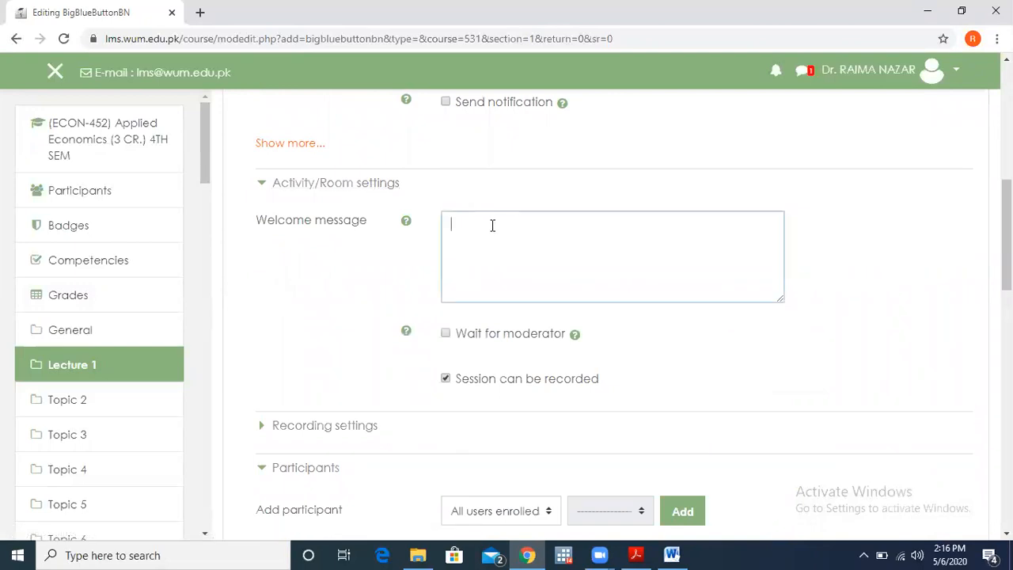
{"action": "type", "text": "welcome to the online classroom"}
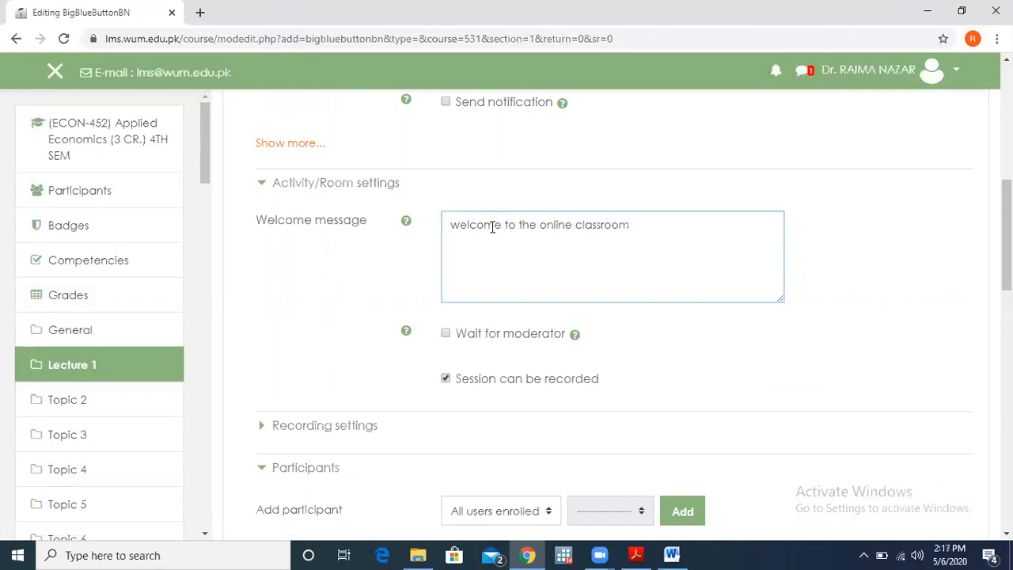
{"action": "left_click", "coordinate": [446, 335]}
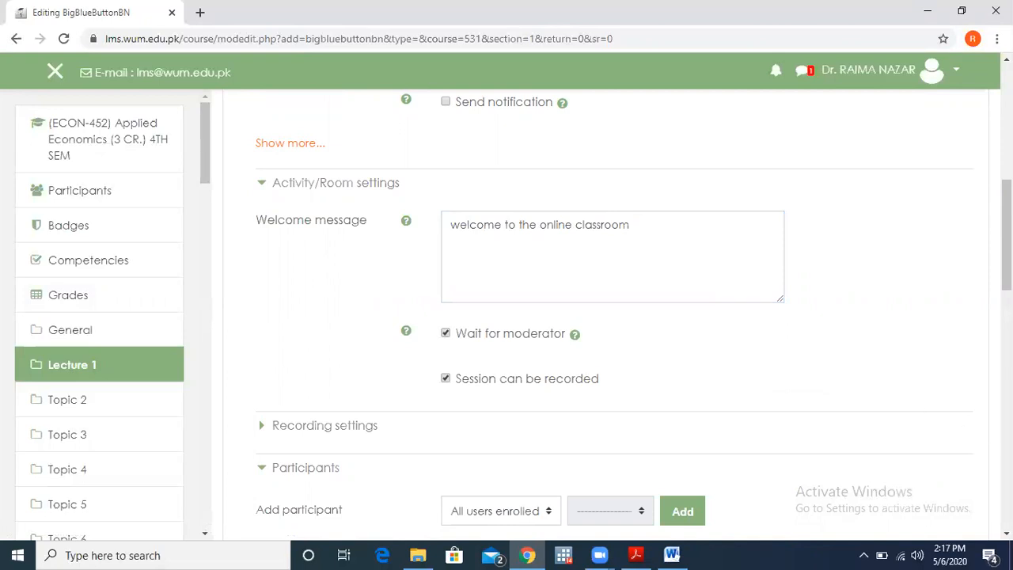
Enable both the Join open and Join closed times in the session schedule
{"action": "scroll", "coordinate": [633, 316], "scroll_direction": "down", "scroll_amount": 1}
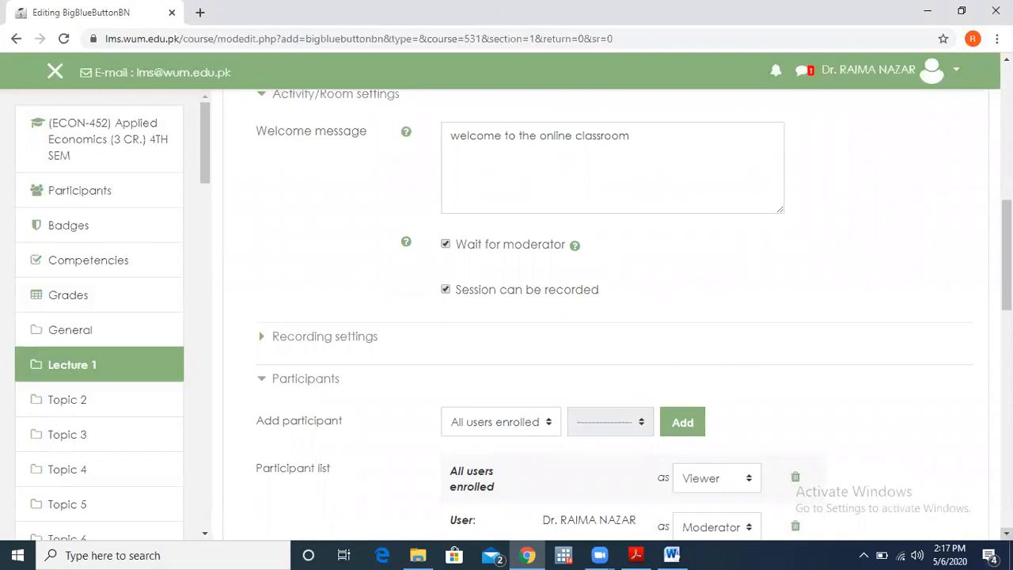
{"action": "scroll", "coordinate": [633, 316], "scroll_direction": "down", "scroll_amount": 1}
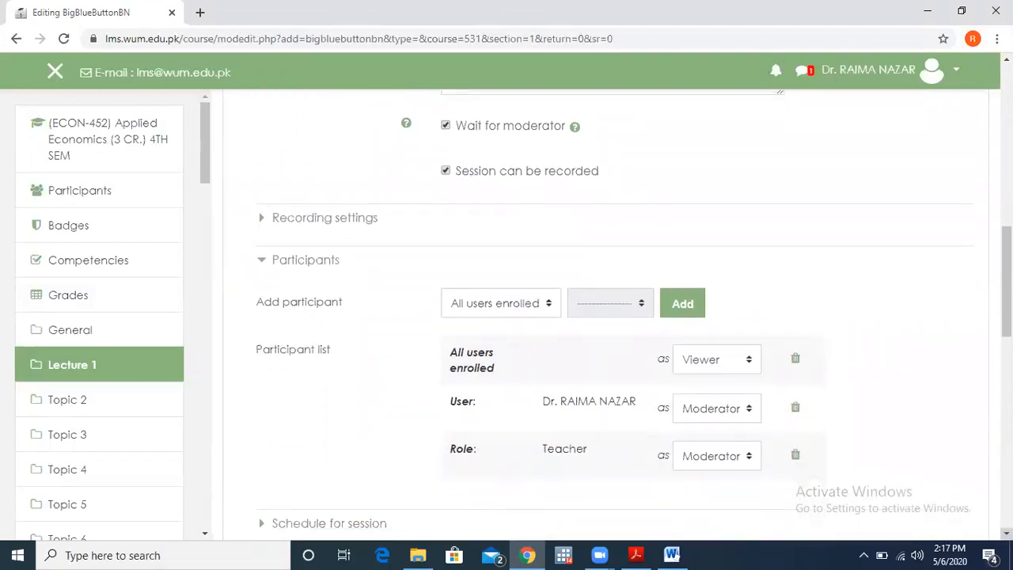
{"action": "scroll", "coordinate": [633, 317], "scroll_direction": "down", "scroll_amount": 1}
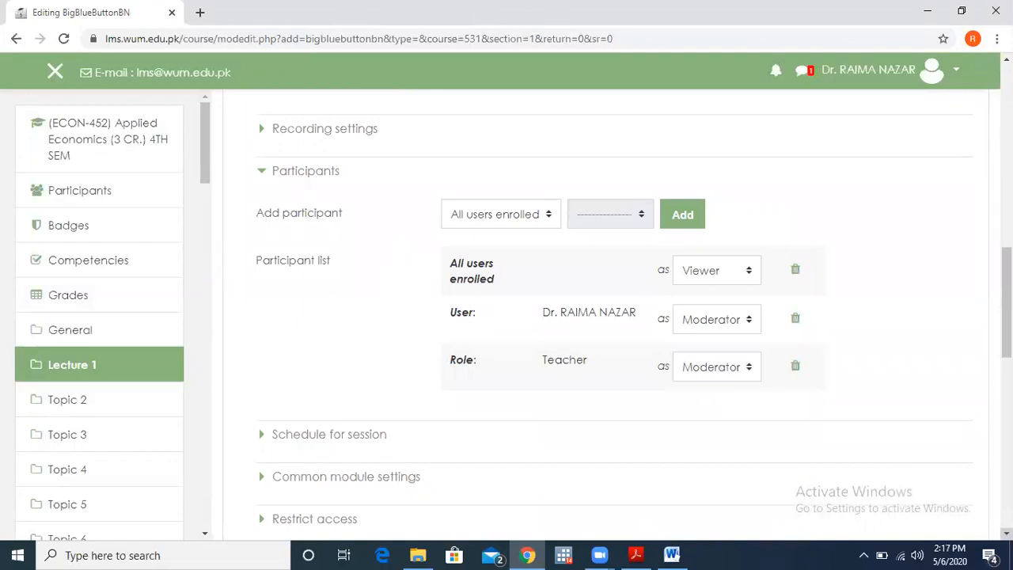
{"action": "scroll", "coordinate": [633, 317], "scroll_direction": "down", "scroll_amount": 3}
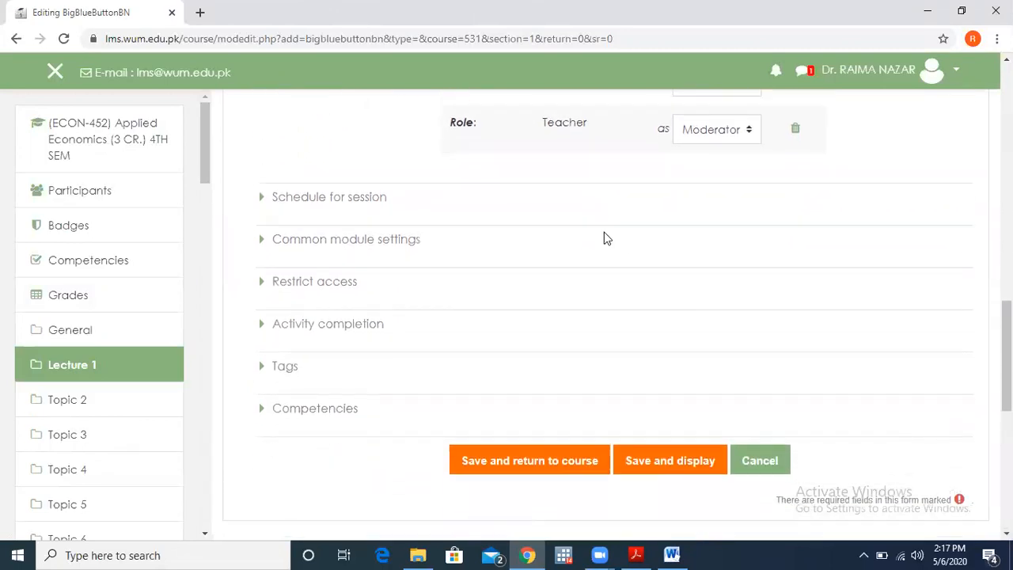
{"action": "left_click", "coordinate": [325, 199]}
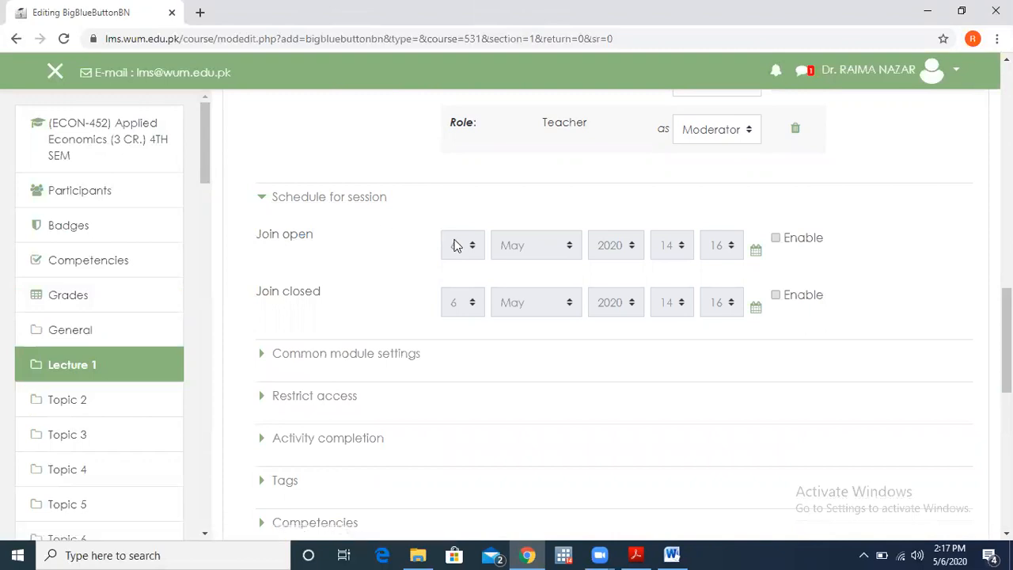
{"action": "left_click", "coordinate": [776, 239]}
{"action": "left_click", "coordinate": [776, 294]}
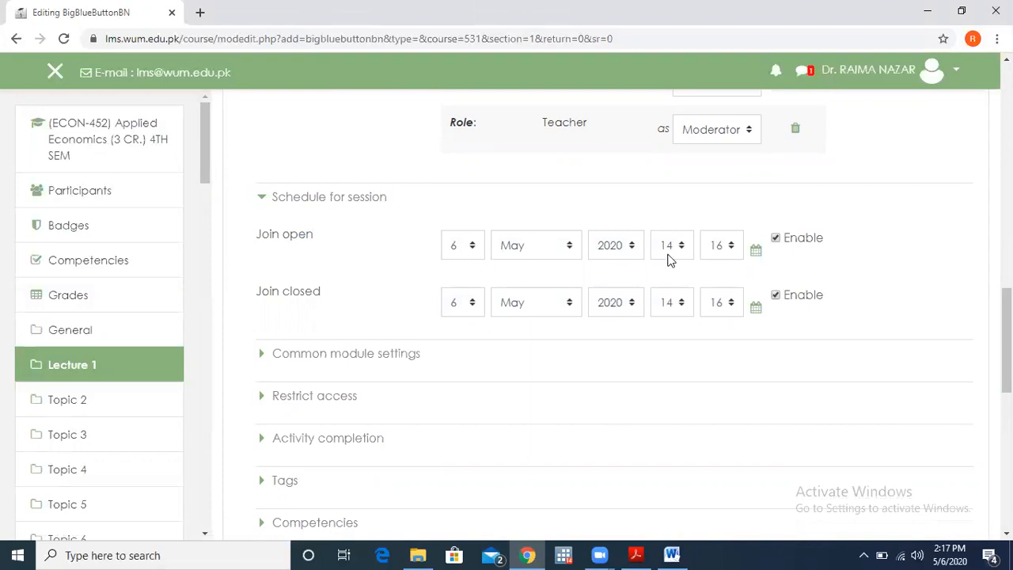
{"action": "left_click", "coordinate": [472, 304]}
{"action": "key", "text": "Down"}
{"action": "key", "text": "Down"}
{"action": "key", "text": "Down"}
{"action": "key", "text": "Down"}
{"action": "key", "text": "Down"}
{"action": "key", "text": "Down"}
{"action": "key", "text": "Down"}
{"action": "key", "text": "Down"}
{"action": "key", "text": "Down"}
{"action": "key", "text": "Down"}
{"action": "key", "text": "Down"}
{"action": "key", "text": "Down"}
{"action": "key", "text": "Down"}
{"action": "key", "text": "Down"}
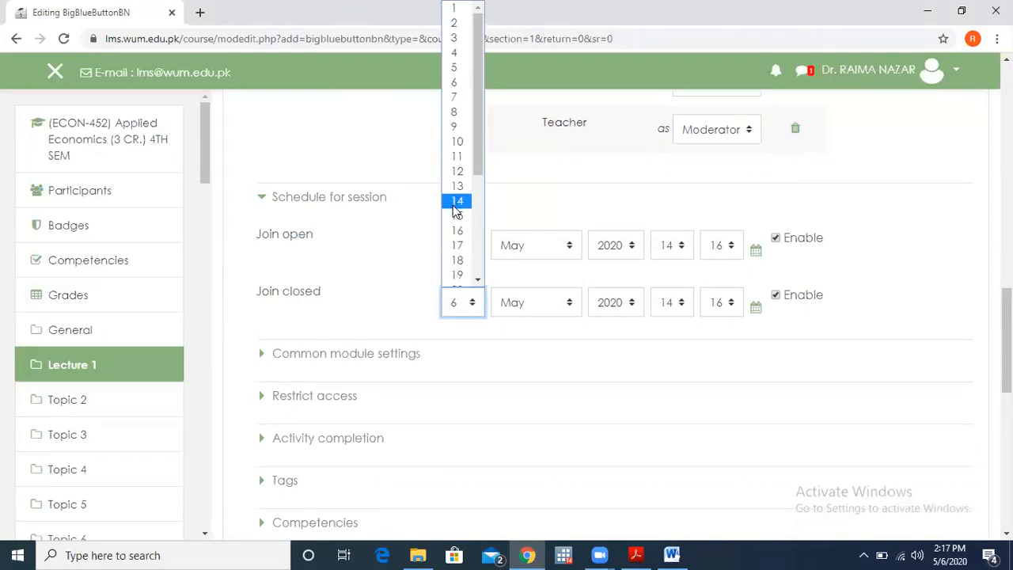
{"action": "left_click", "coordinate": [474, 305]}
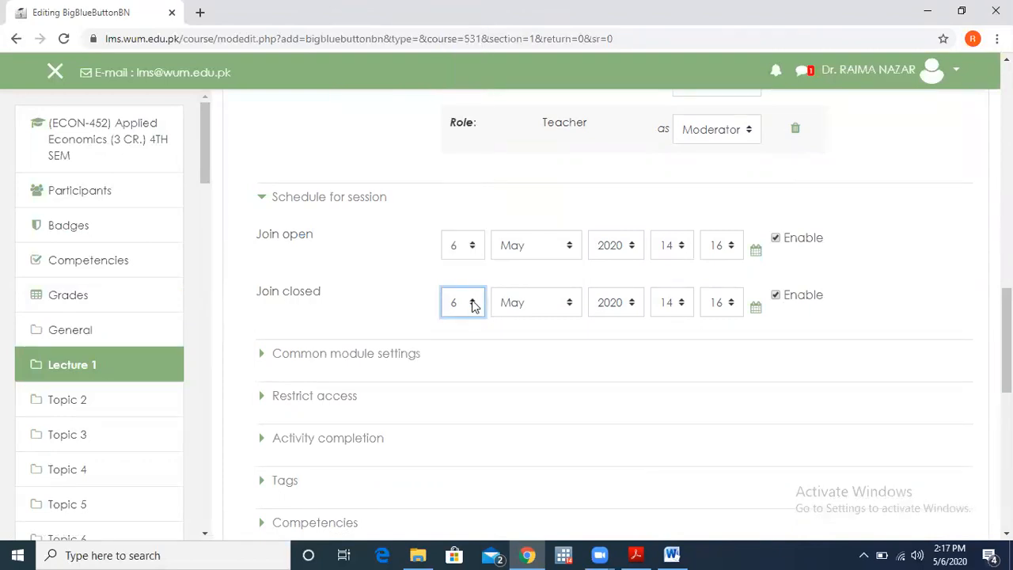
Set the minutes of the session's Join closed time to 38
{"action": "left_click", "coordinate": [730, 305]}
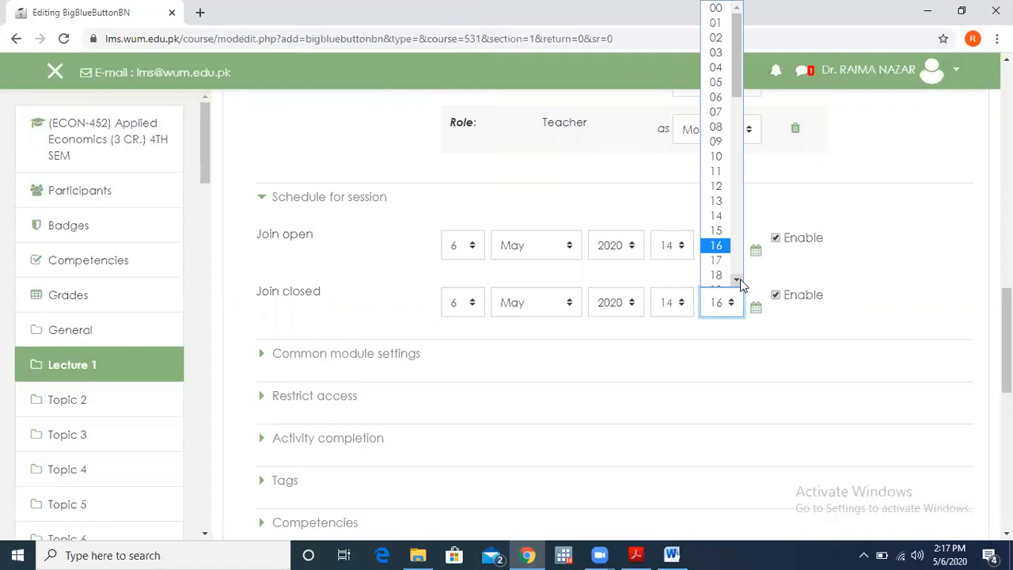
{"action": "left_click", "coordinate": [738, 280]}
{"action": "left_click", "coordinate": [738, 281]}
{"action": "left_click", "coordinate": [738, 281]}
{"action": "left_click", "coordinate": [738, 281]}
{"action": "left_click", "coordinate": [738, 281]}
{"action": "left_click", "coordinate": [738, 281]}
{"action": "left_click", "coordinate": [738, 281]}
{"action": "left_click", "coordinate": [738, 281]}
{"action": "left_click", "coordinate": [738, 281]}
{"action": "left_click", "coordinate": [721, 276]}
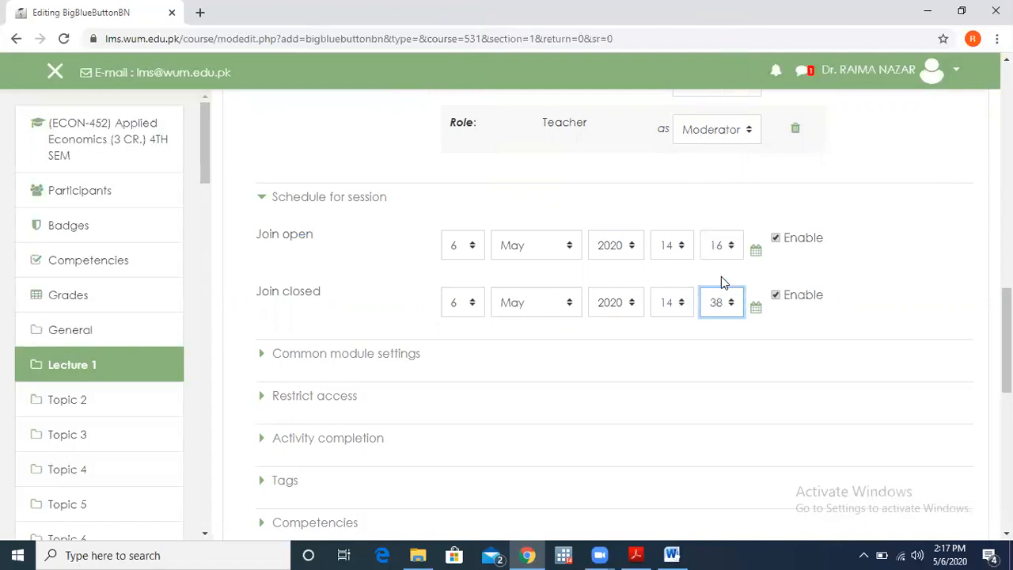
{"action": "left_click", "coordinate": [861, 331]}
Expand the common module settings, then save the virtual classroom and display it
{"action": "scroll", "coordinate": [550, 261], "scroll_direction": "down", "scroll_amount": 3}
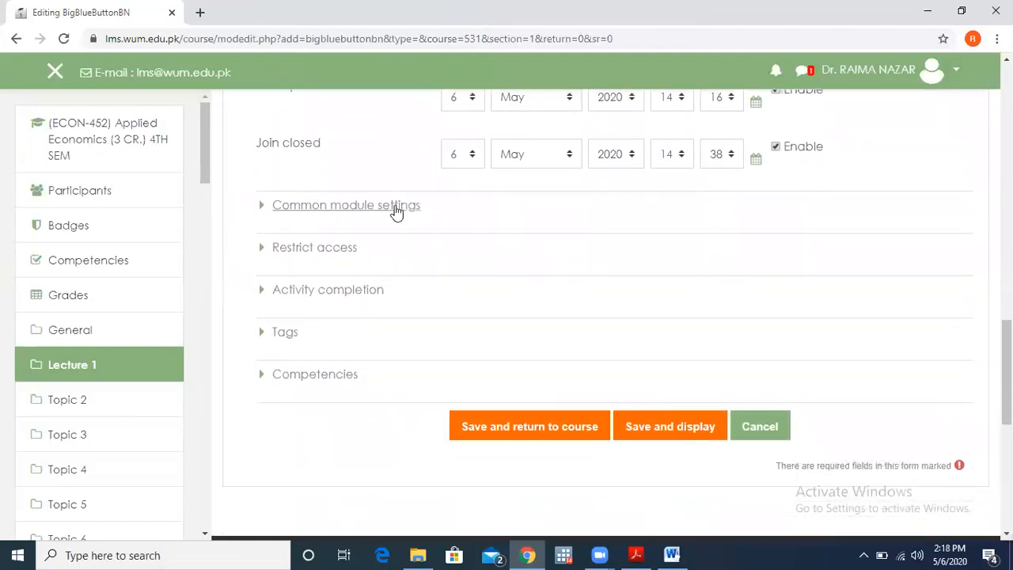
{"action": "left_click", "coordinate": [397, 208]}
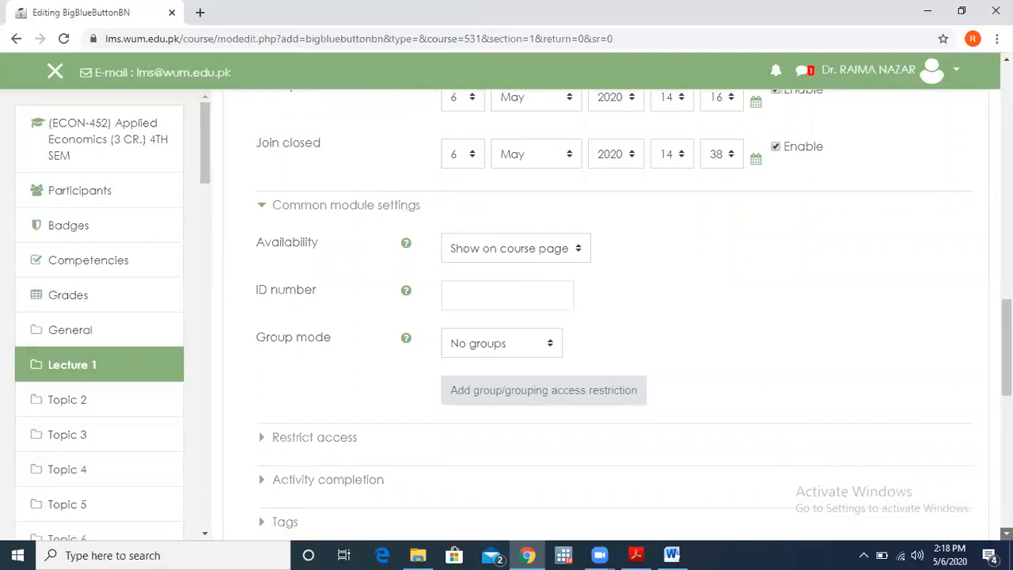
{"action": "scroll", "coordinate": [934, 500], "scroll_direction": "down", "scroll_amount": 3}
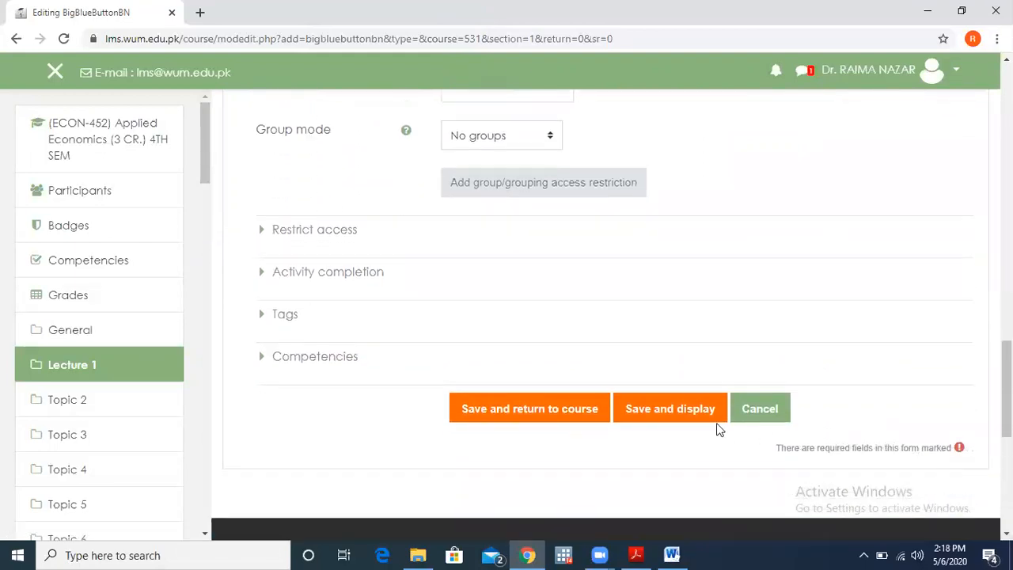
{"action": "left_click", "coordinate": [670, 410]}
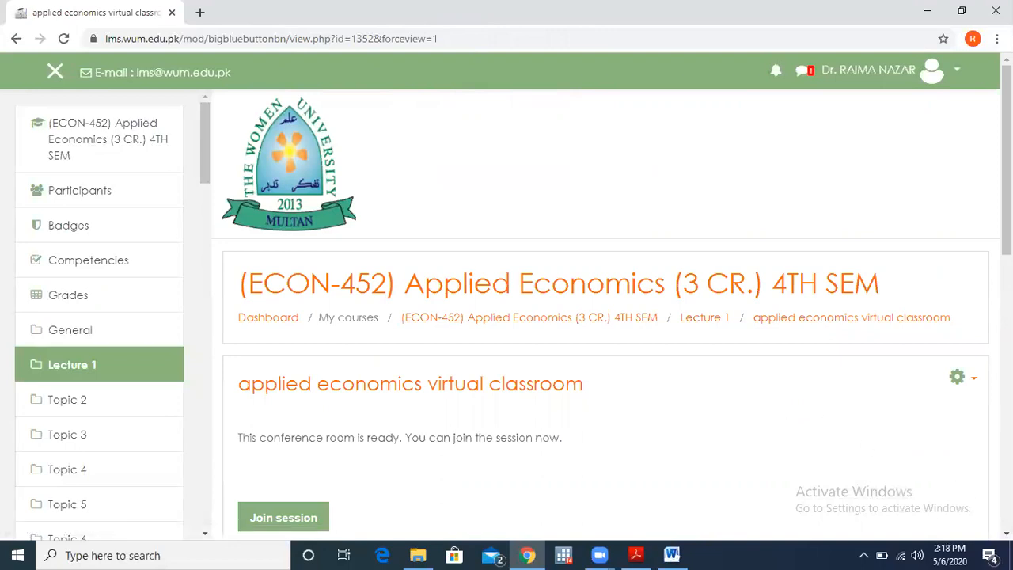
Join the virtual classroom session with the microphone, allowing microphone access and confirming that the echo test audio is heard
{"action": "scroll", "coordinate": [609, 317], "scroll_direction": "down", "scroll_amount": 3}
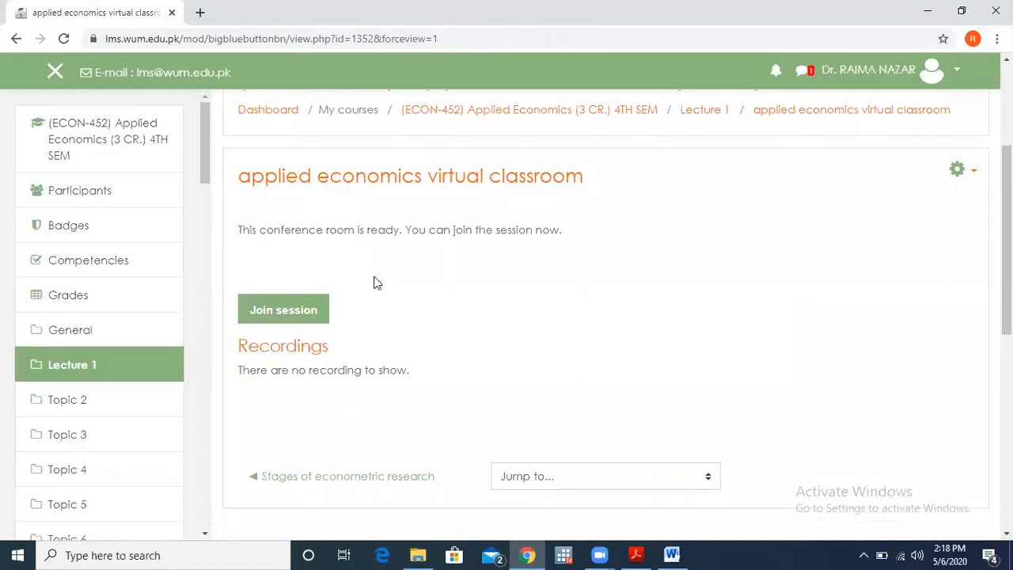
{"action": "left_click", "coordinate": [294, 311]}
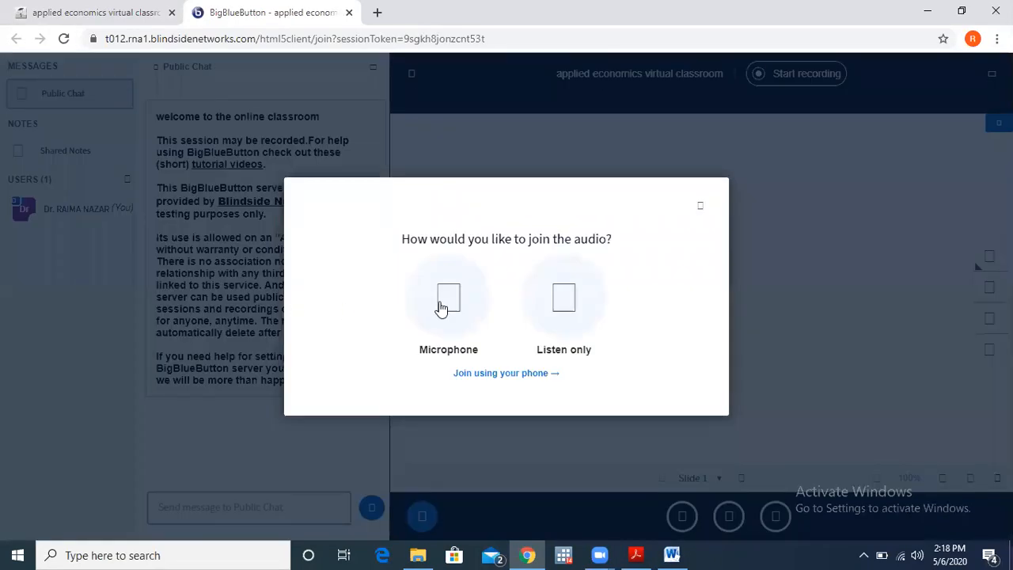
{"action": "left_click", "coordinate": [456, 302]}
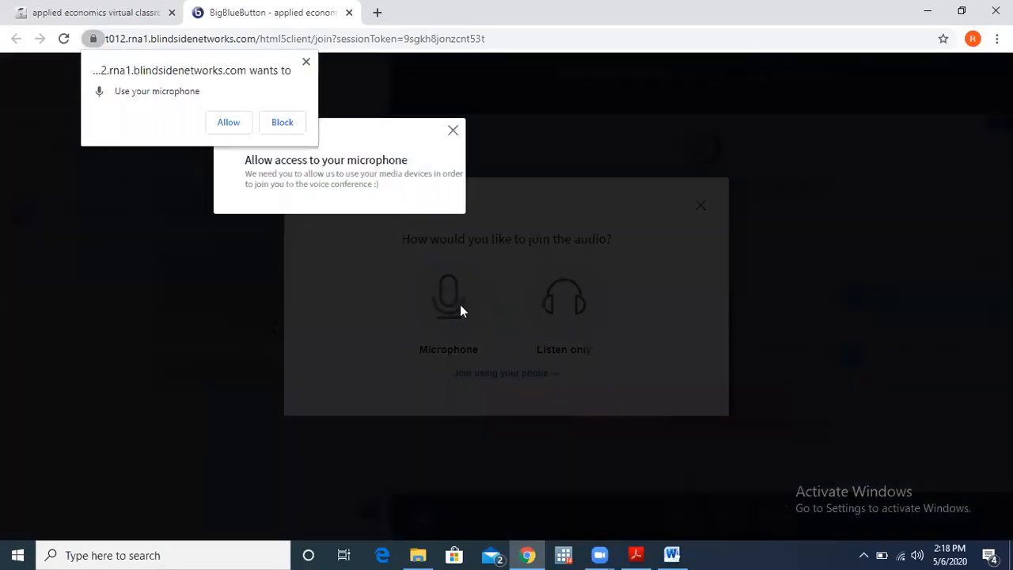
{"action": "left_click", "coordinate": [227, 123]}
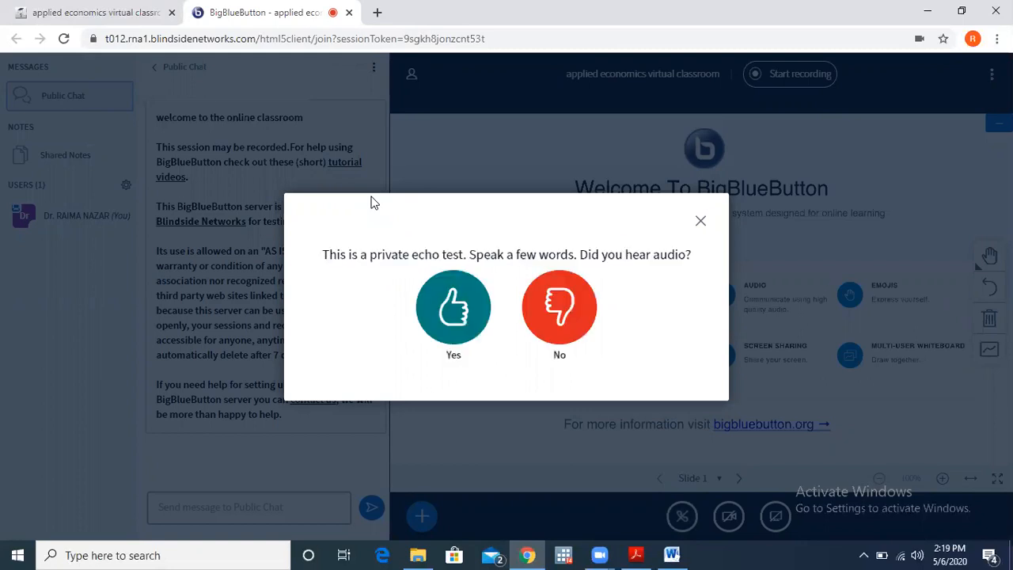
{"action": "left_click", "coordinate": [455, 304]}
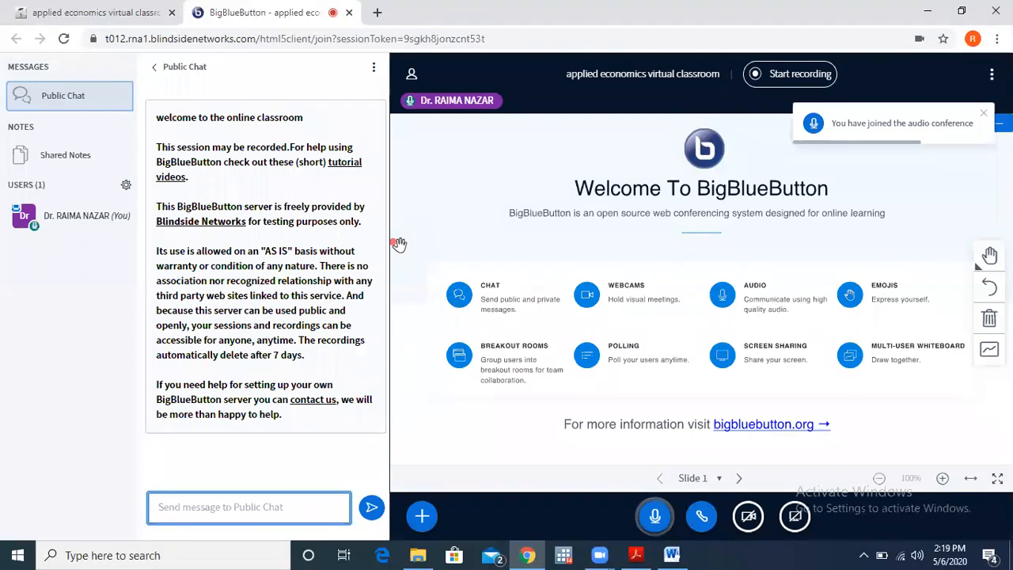
Close the public chat in the session, and hide and restore the user list
{"action": "left_click", "coordinate": [185, 68]}
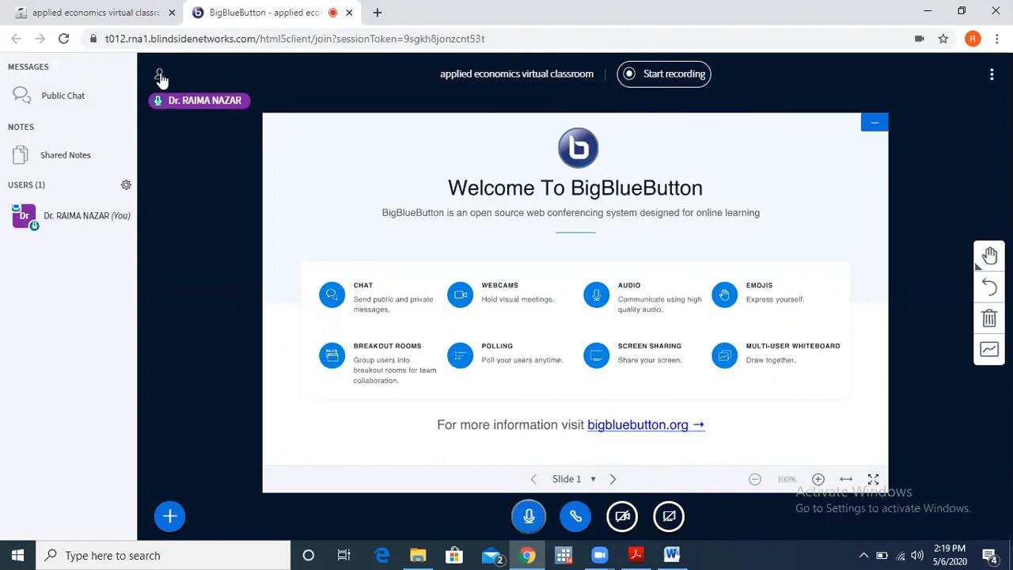
{"action": "left_click", "coordinate": [160, 77]}
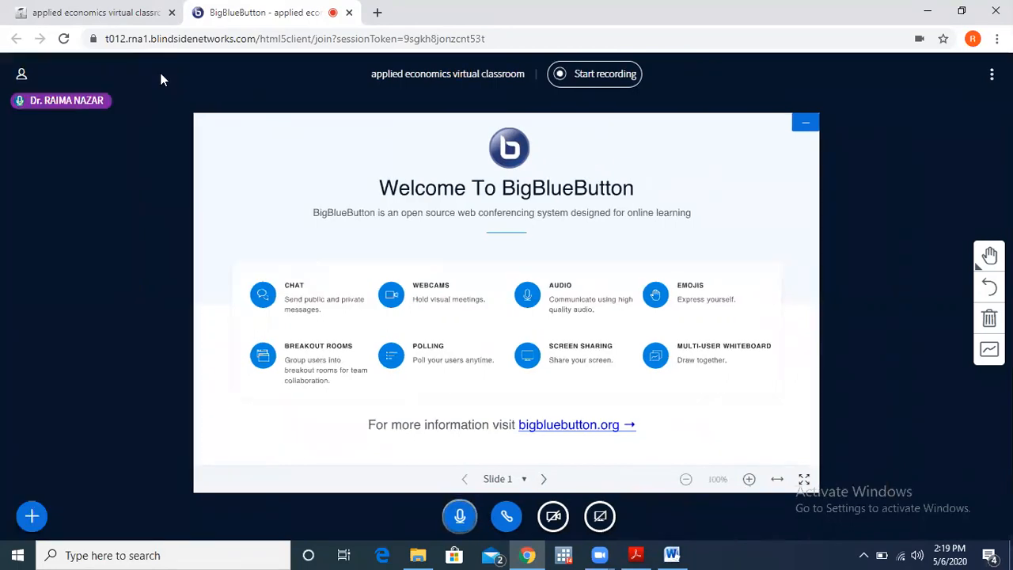
{"action": "left_click", "coordinate": [22, 79]}
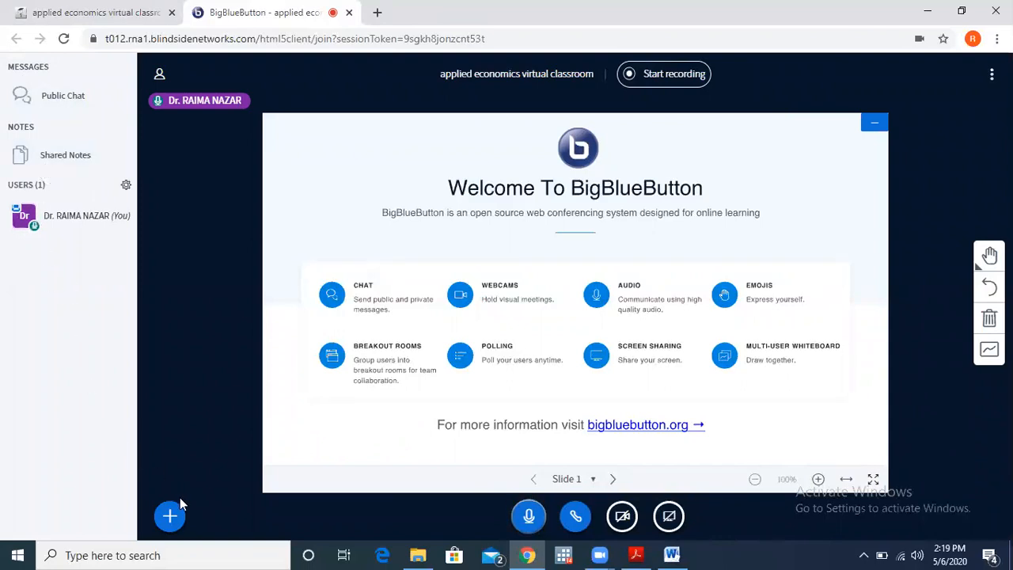
Try to upload advance Econometrics BY ASTERIOU.pdf as the session's presentation
{"action": "left_click", "coordinate": [171, 519]}
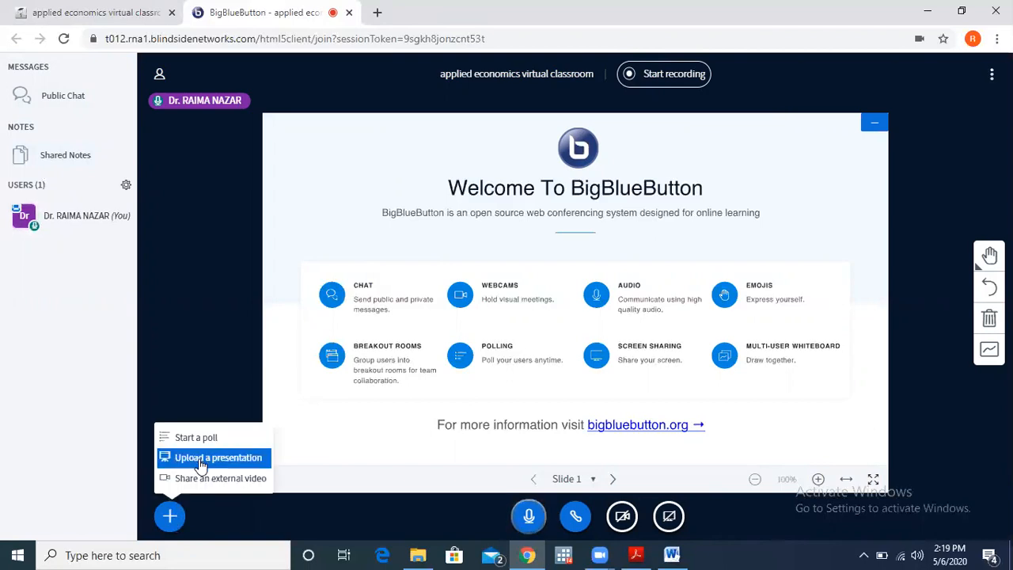
{"action": "left_click", "coordinate": [200, 467]}
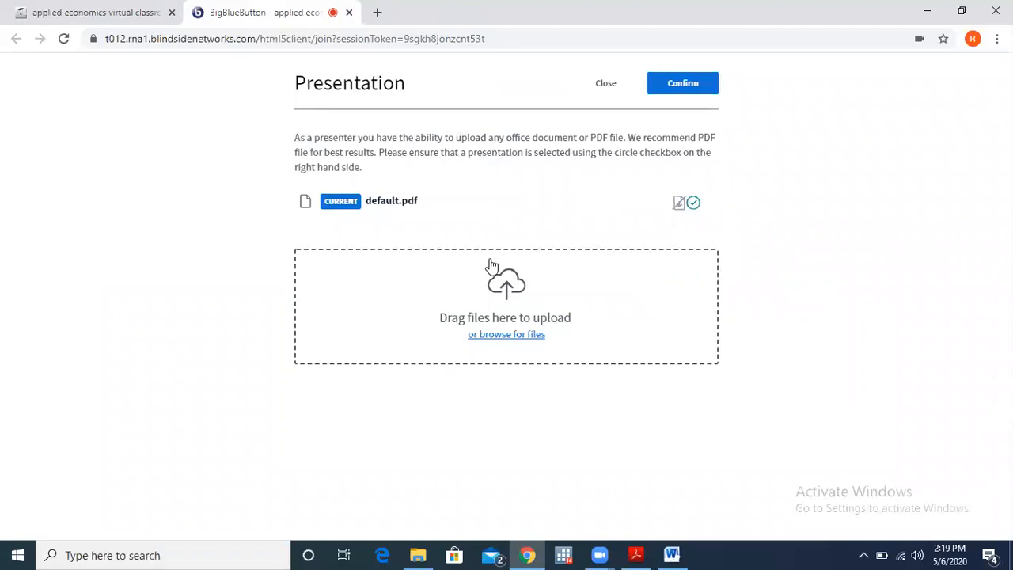
{"action": "left_click", "coordinate": [513, 335]}
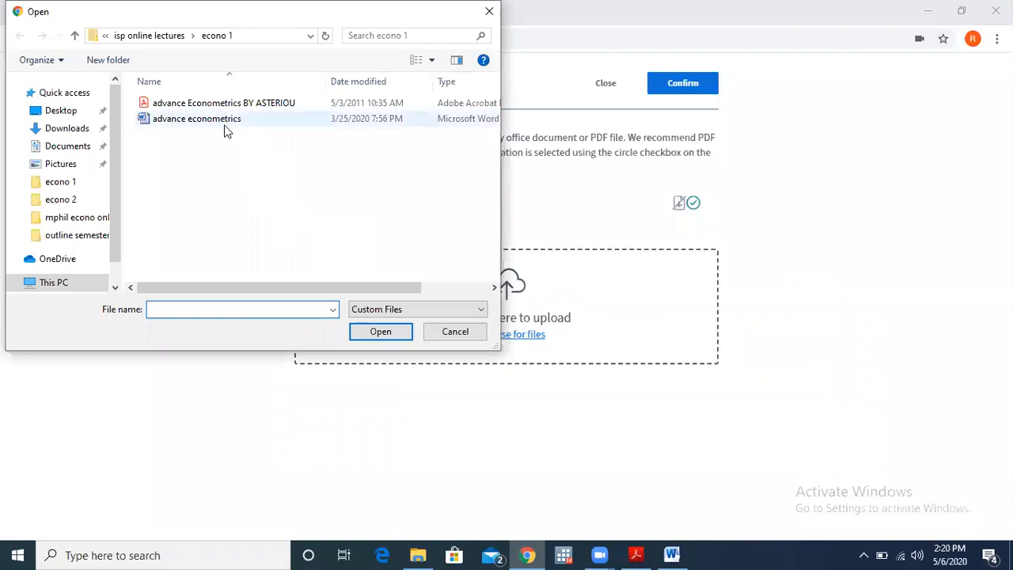
{"action": "left_click", "coordinate": [221, 123]}
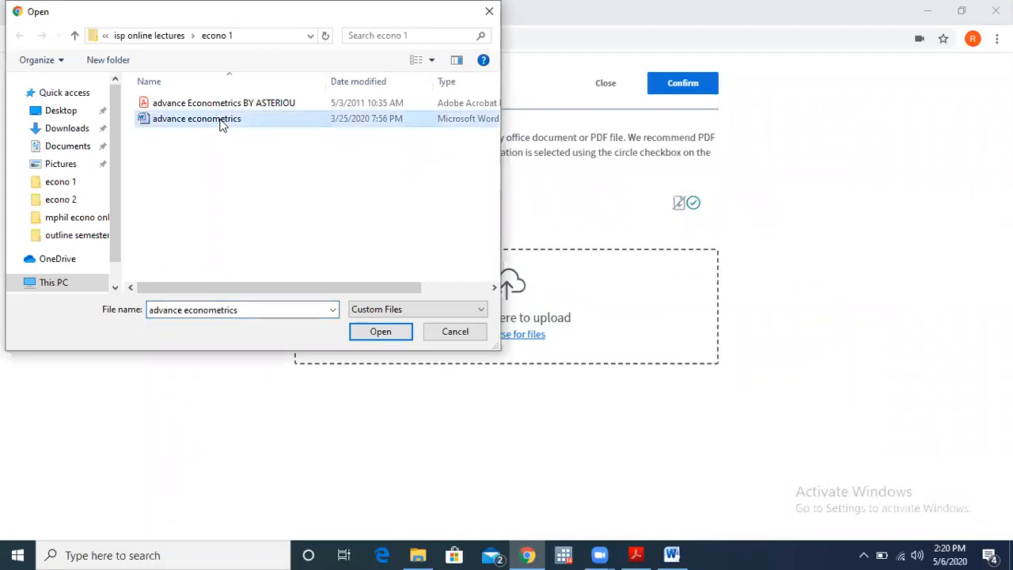
{"action": "left_click", "coordinate": [238, 108]}
{"action": "left_click", "coordinate": [379, 331]}
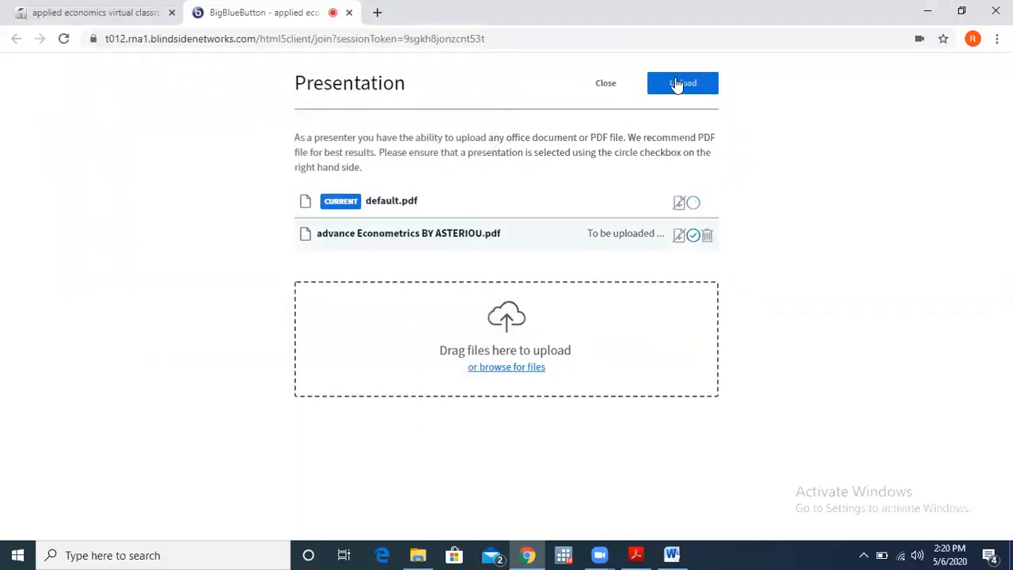
{"action": "left_click", "coordinate": [676, 82]}
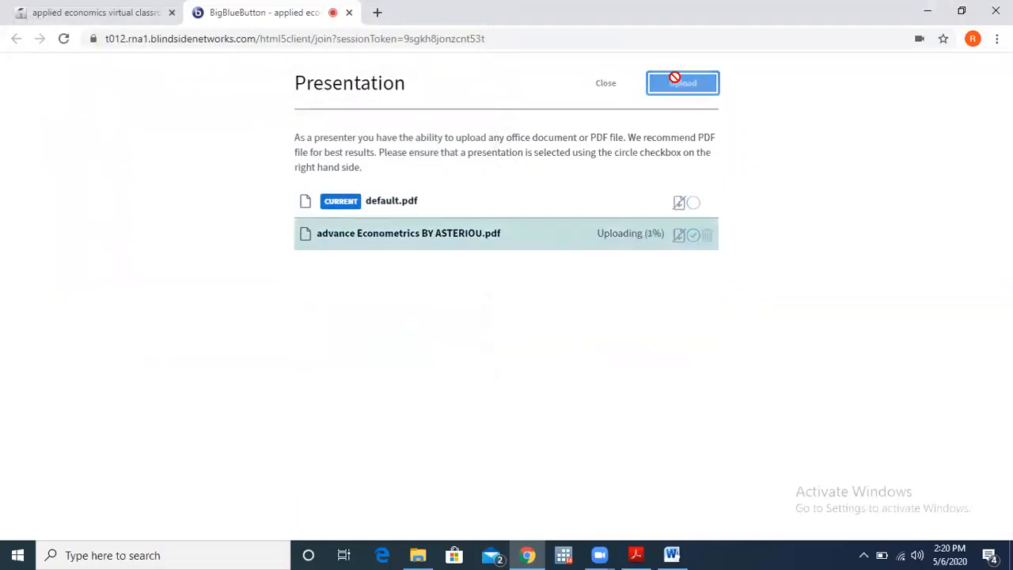
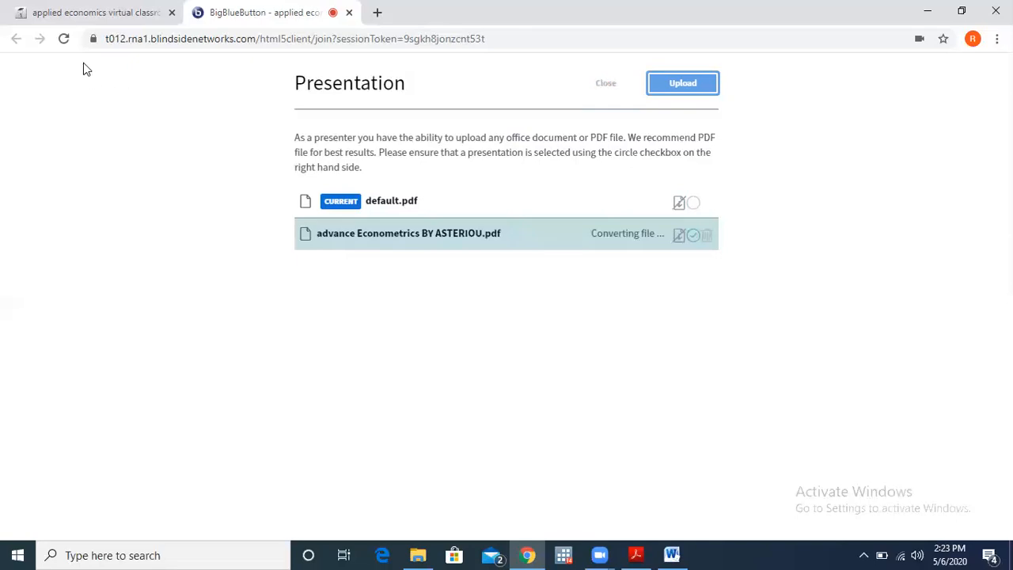
Reload the session, rejoin the audio with the microphone by confirming the echo test, and close the public chat
{"action": "left_click", "coordinate": [65, 39]}
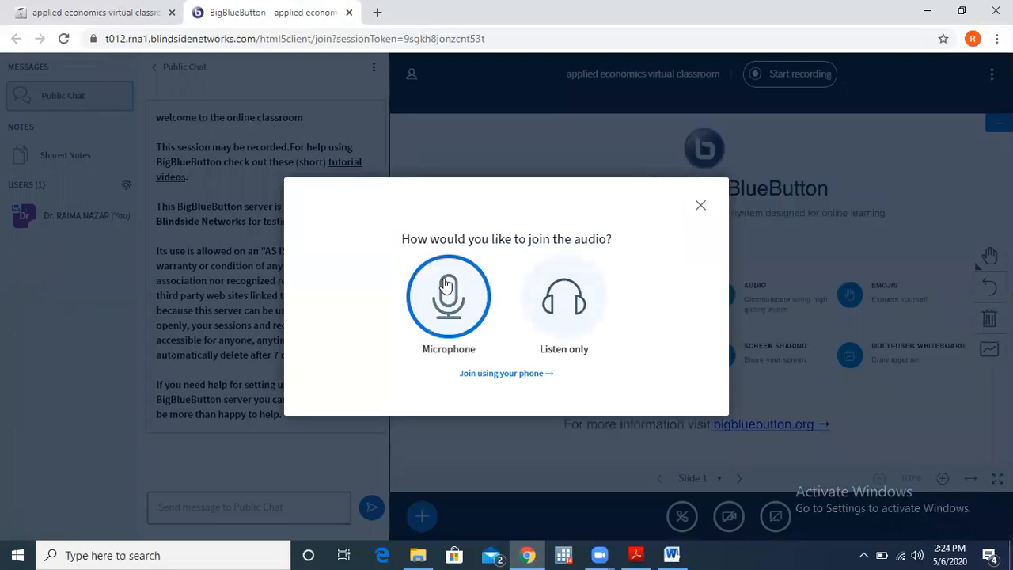
{"action": "left_click", "coordinate": [451, 348]}
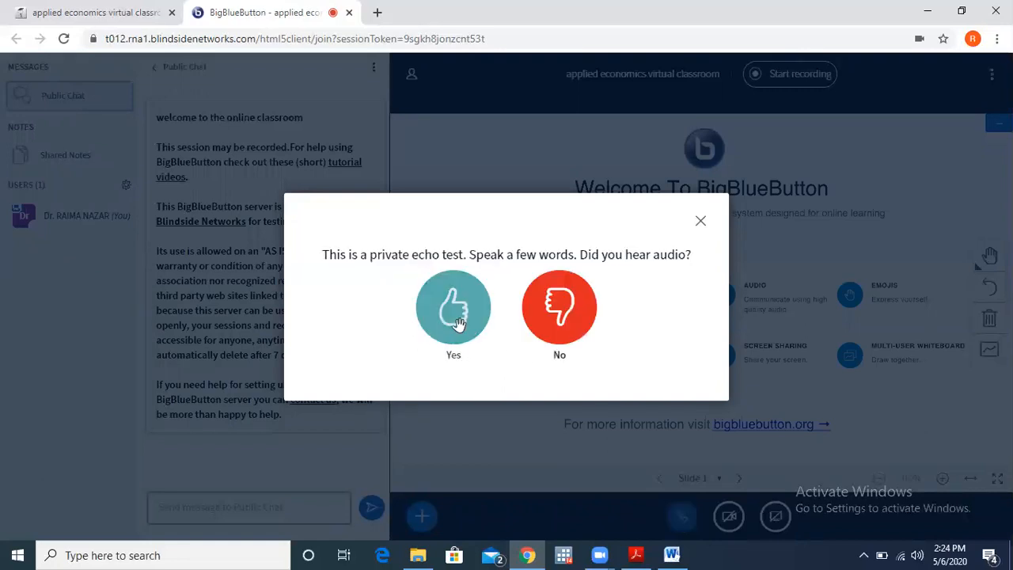
{"action": "left_click", "coordinate": [454, 328]}
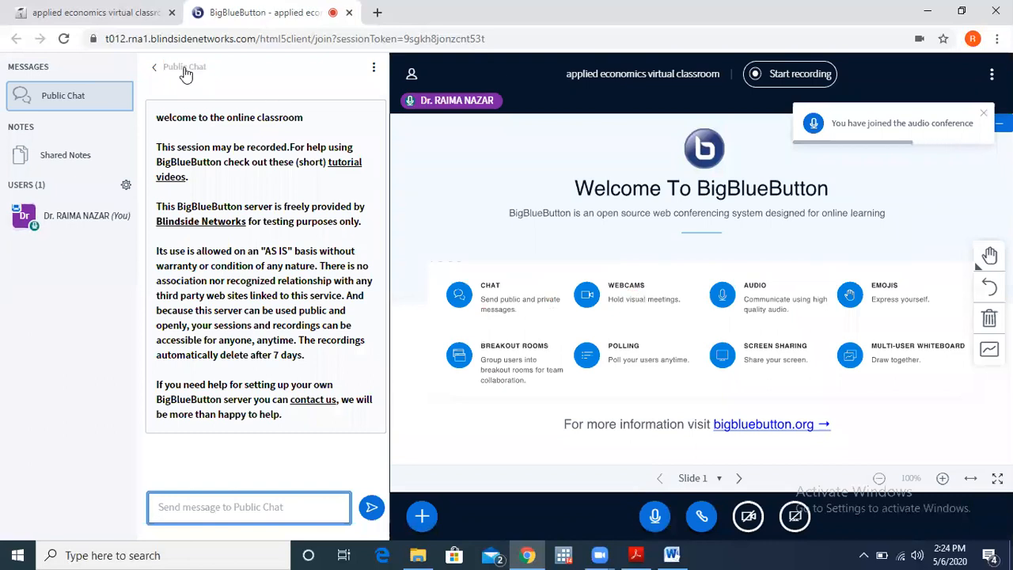
{"action": "left_click", "coordinate": [185, 71]}
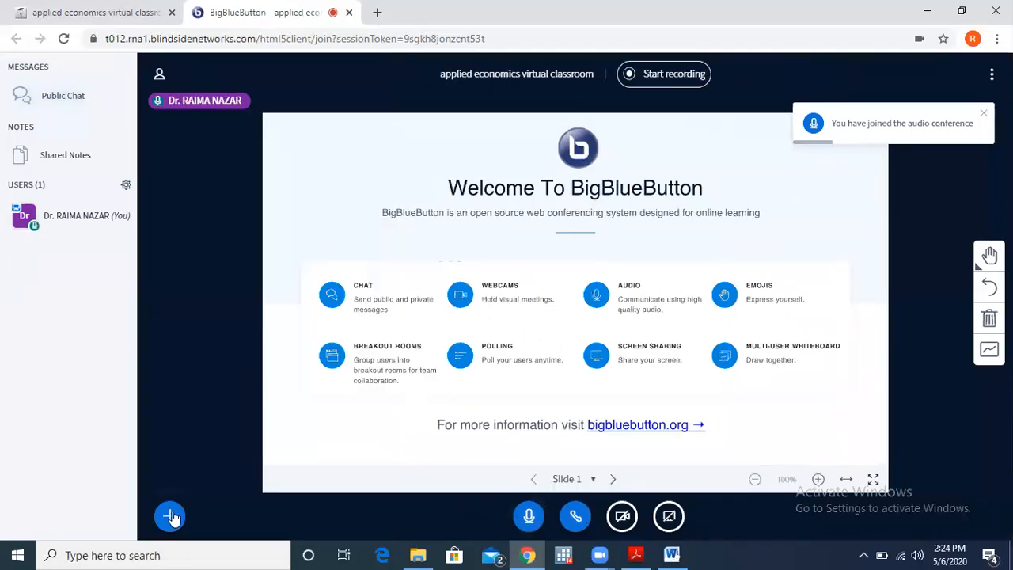
Upload the white board document from the Desktop folder as the session's presentation
{"action": "left_click", "coordinate": [170, 517]}
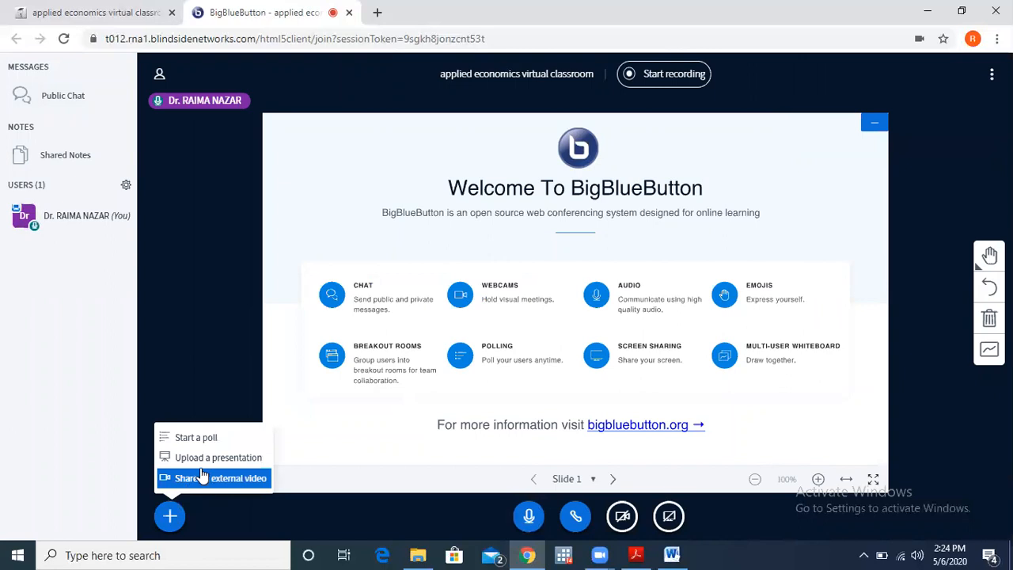
{"action": "left_click", "coordinate": [210, 459]}
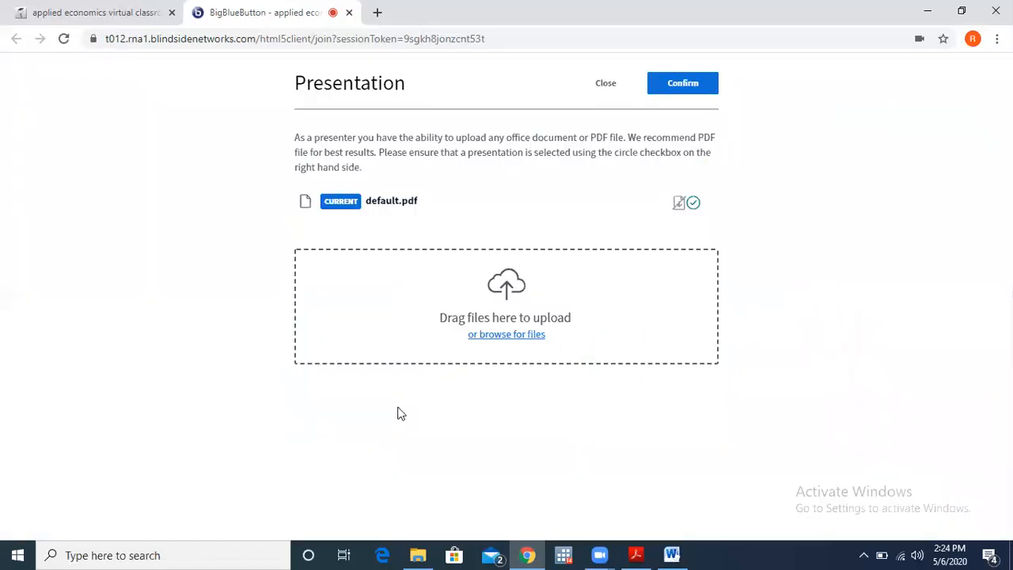
{"action": "left_click", "coordinate": [496, 336]}
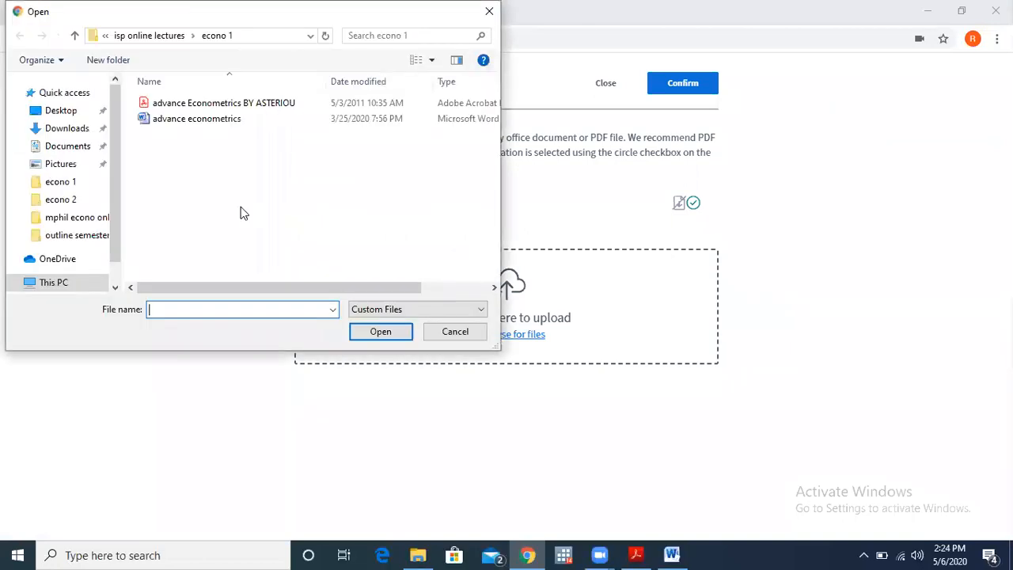
{"action": "left_click", "coordinate": [67, 114]}
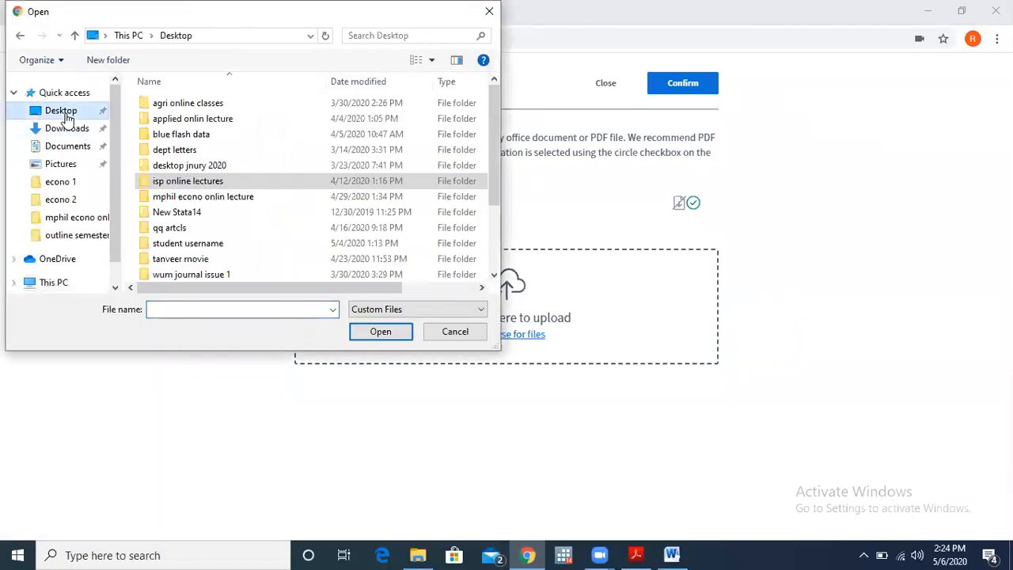
{"action": "left_click", "coordinate": [494, 275]}
{"action": "left_click_drag", "start_coordinate": [494, 274], "coordinate": [494, 274]}
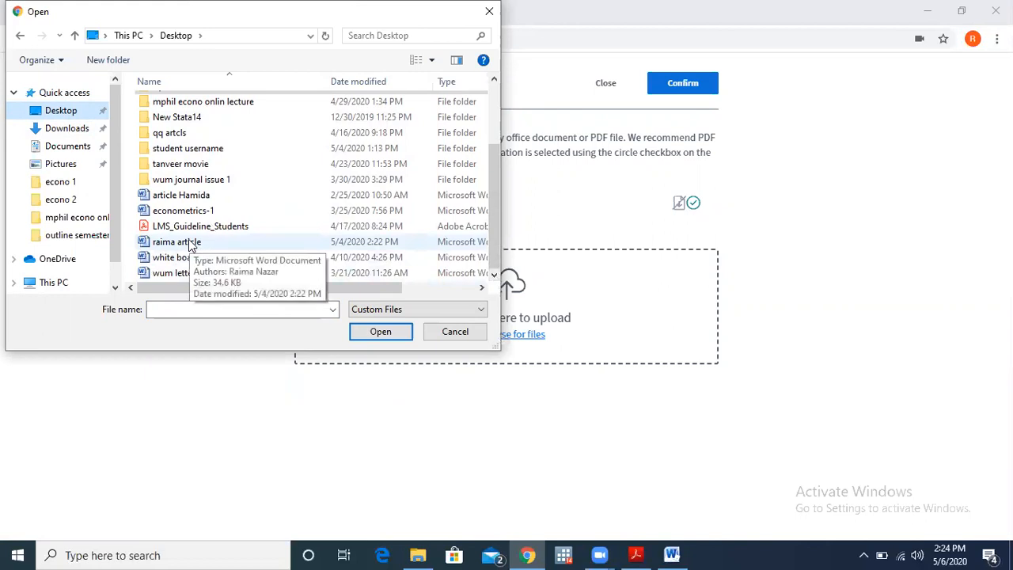
{"action": "left_click", "coordinate": [176, 257]}
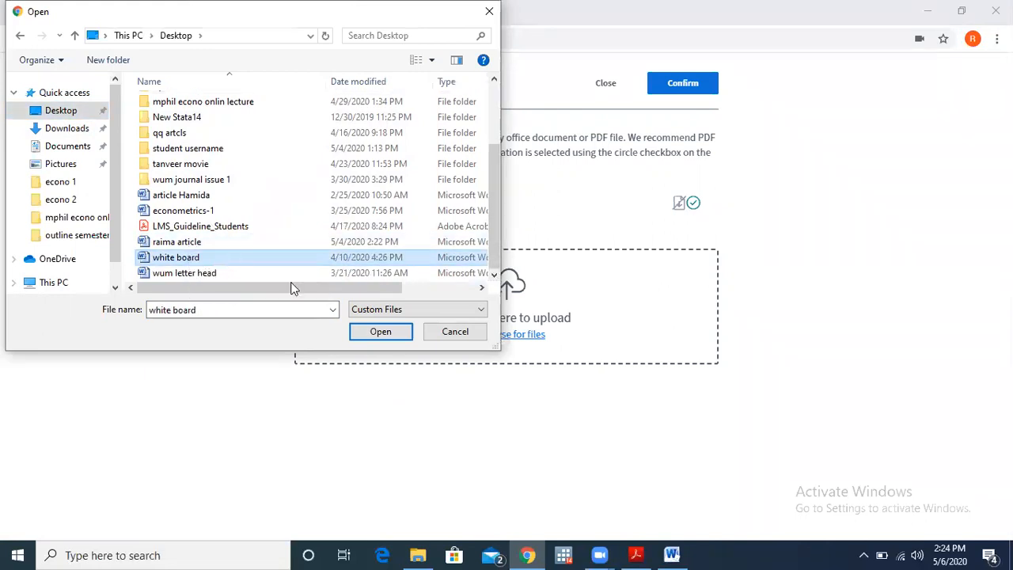
{"action": "left_click", "coordinate": [376, 334]}
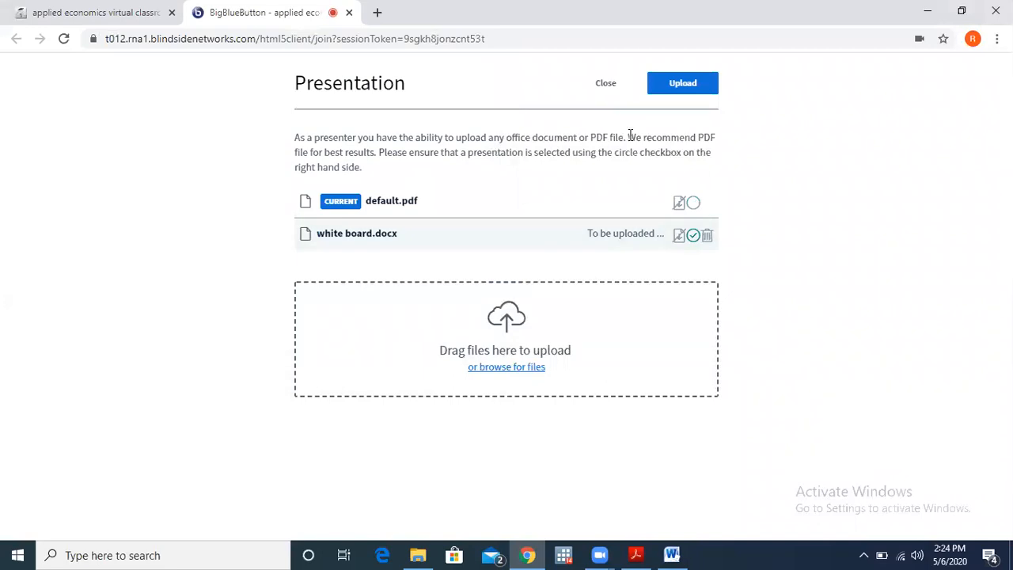
{"action": "left_click", "coordinate": [670, 86]}
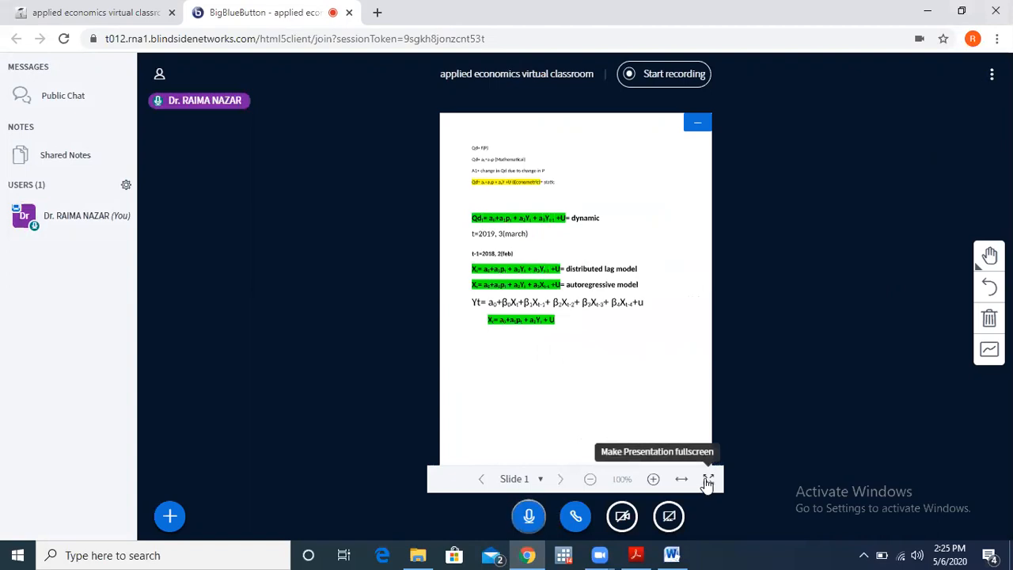
View the presentation in full screen, return to the normal view, and start recording the session
{"action": "left_click", "coordinate": [709, 482]}
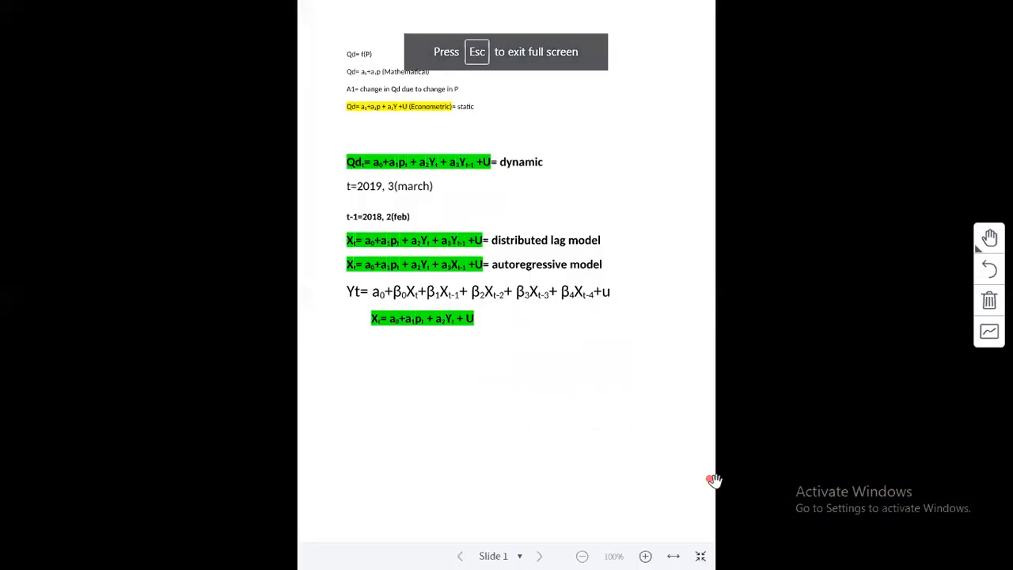
{"action": "left_click", "coordinate": [701, 554]}
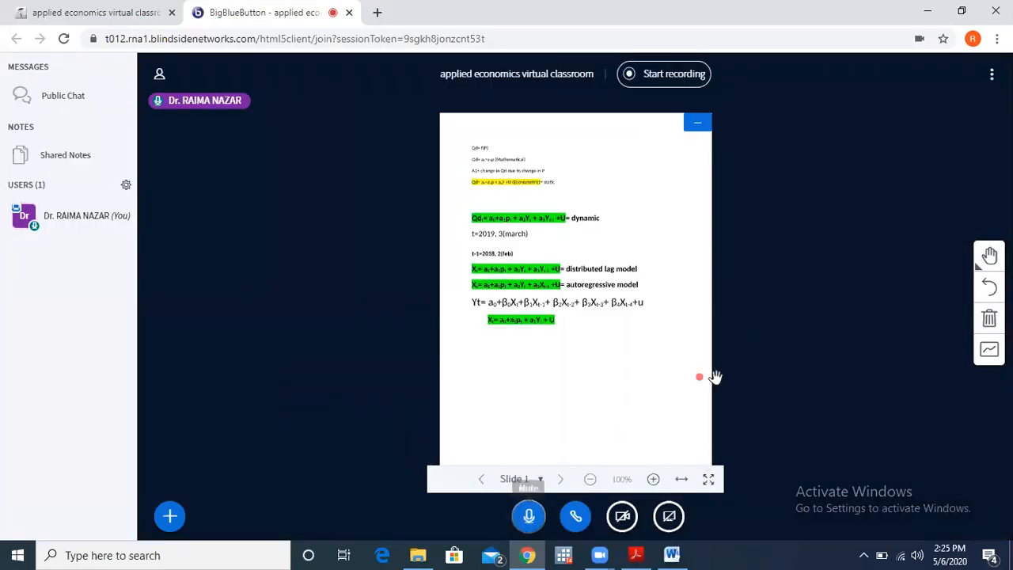
{"action": "left_click", "coordinate": [650, 78]}
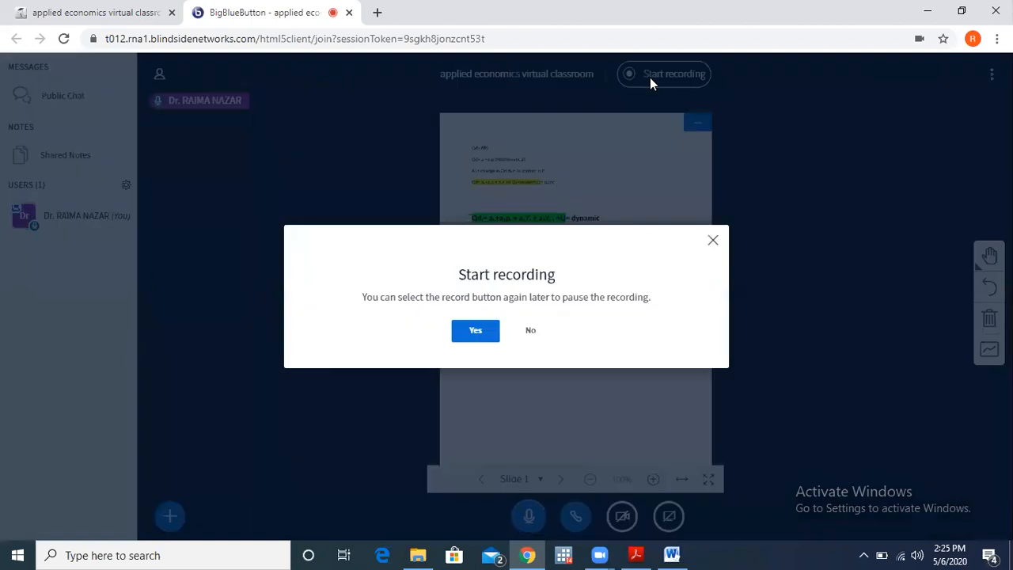
{"action": "left_click", "coordinate": [482, 336]}
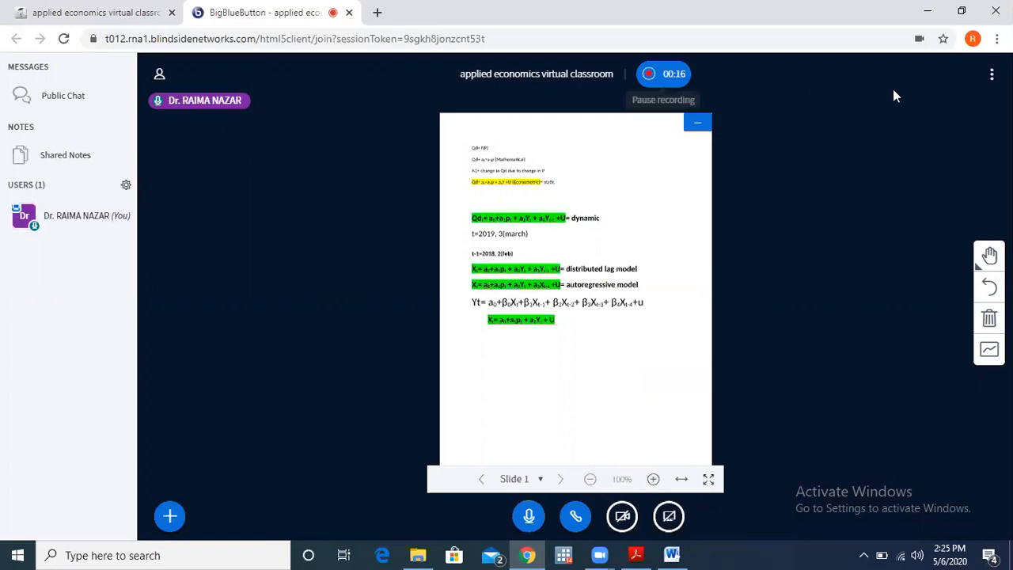
Log out of the conference and send feedback with a five-star rating
{"action": "left_click", "coordinate": [992, 73]}
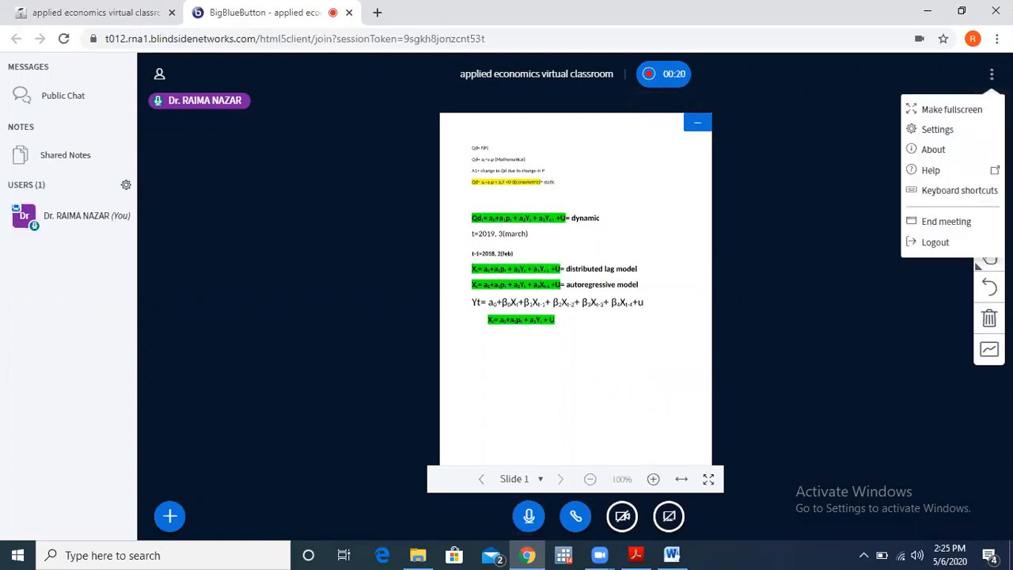
{"action": "left_click", "coordinate": [954, 245]}
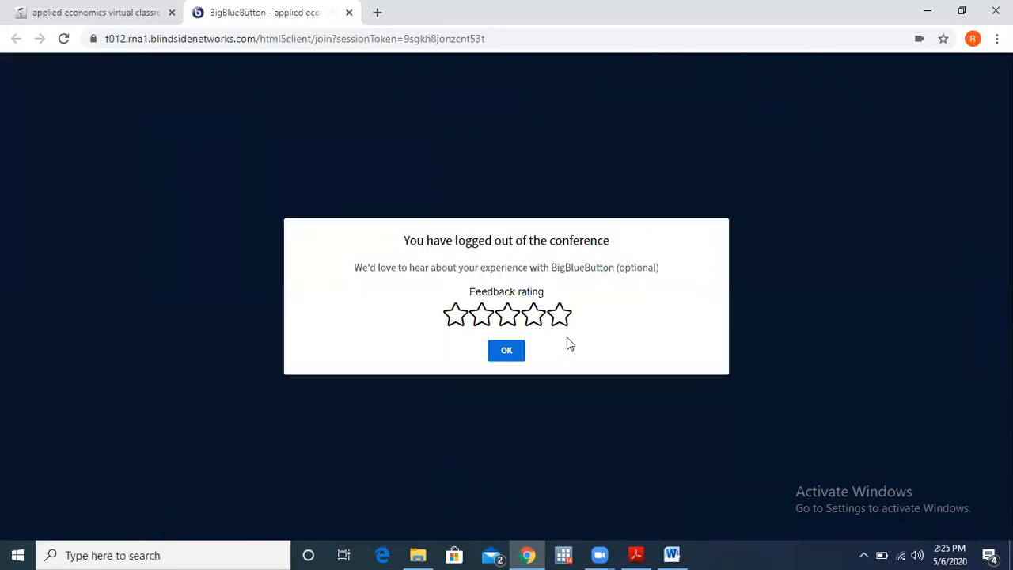
{"action": "left_click", "coordinate": [560, 315]}
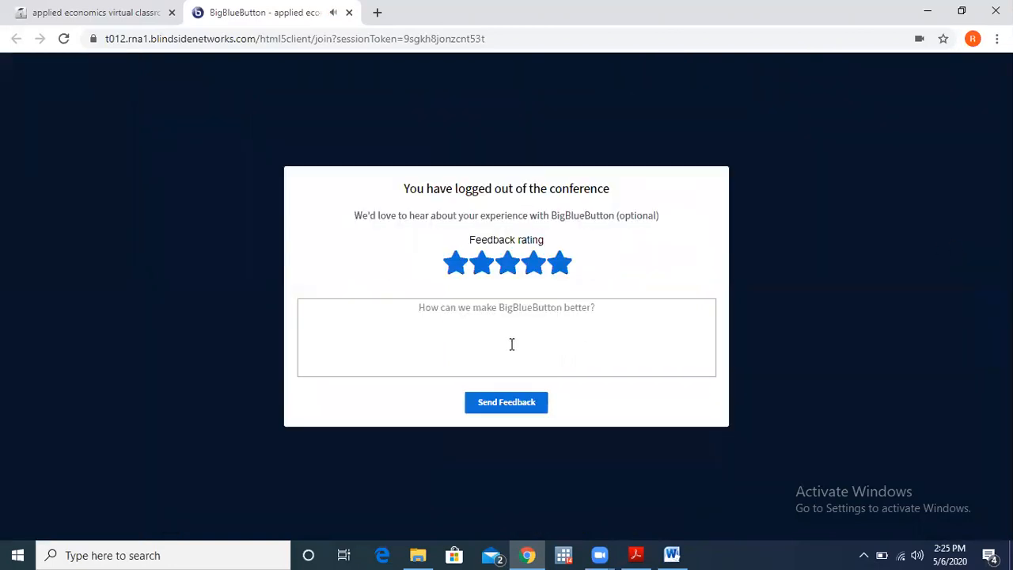
{"action": "left_click", "coordinate": [511, 404]}
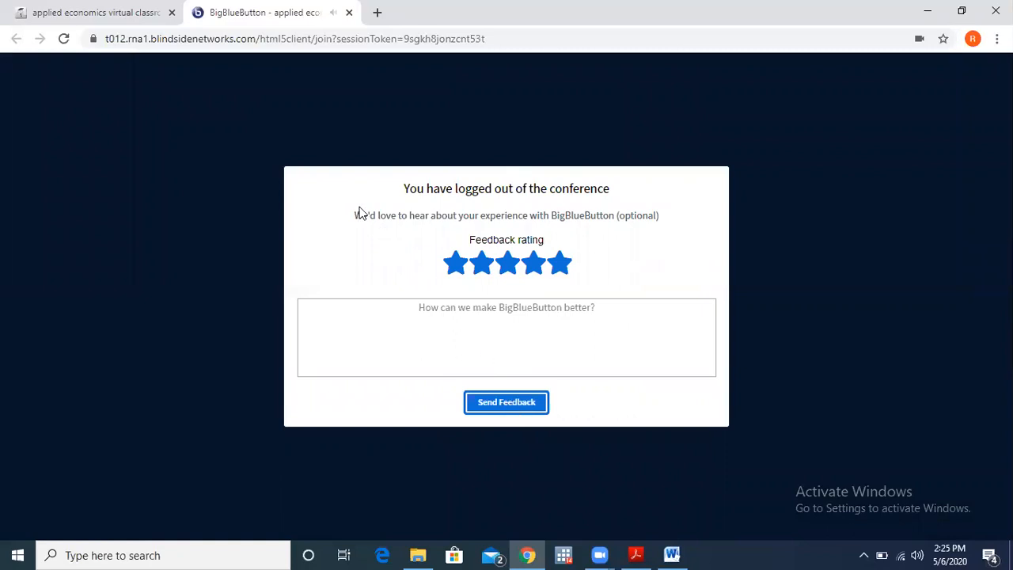
Return to the Applied Economics course page and review the Lecture 1 activities and the section's editing options
{"action": "left_click", "coordinate": [102, 12]}
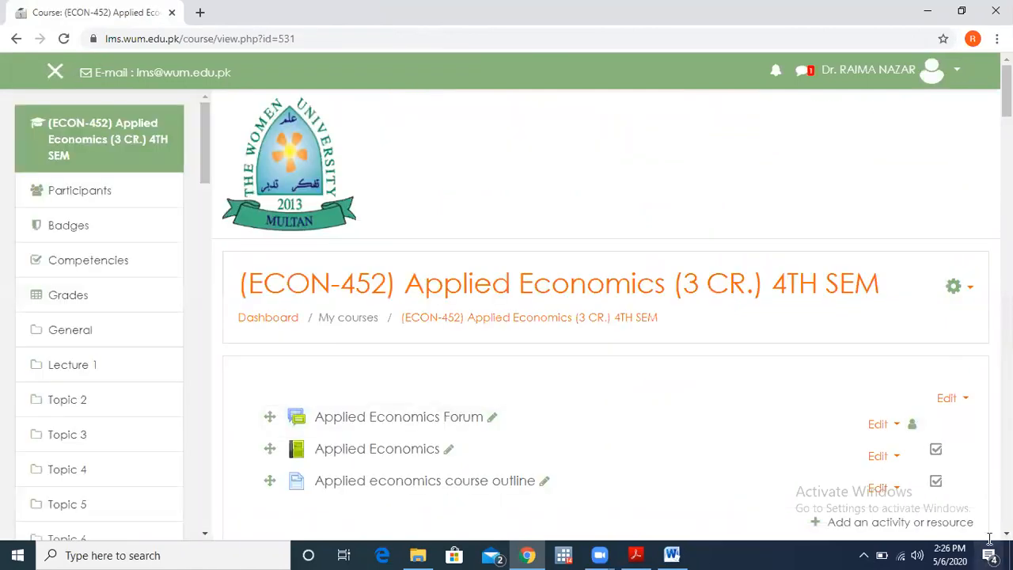
{"action": "scroll", "coordinate": [606, 316], "scroll_direction": "down", "scroll_amount": 4}
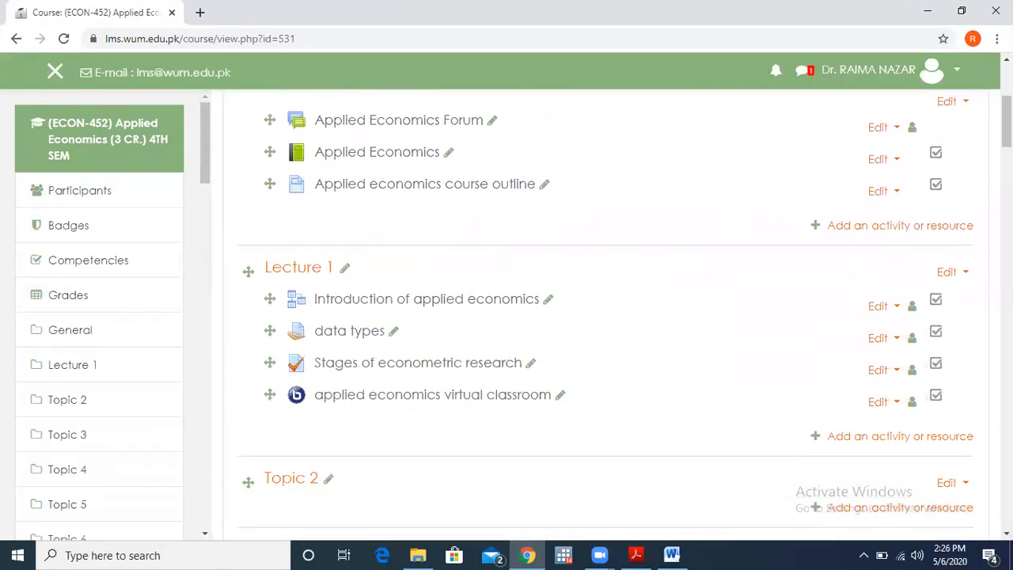
{"action": "scroll", "coordinate": [607, 317], "scroll_direction": "up", "scroll_amount": 1}
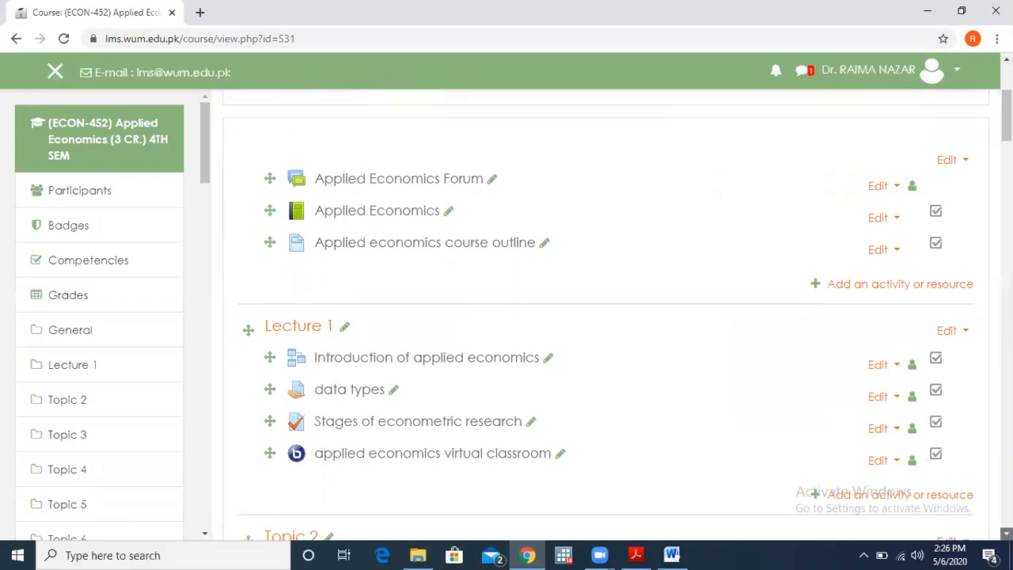
{"action": "scroll", "coordinate": [607, 317], "scroll_direction": "down", "scroll_amount": 2}
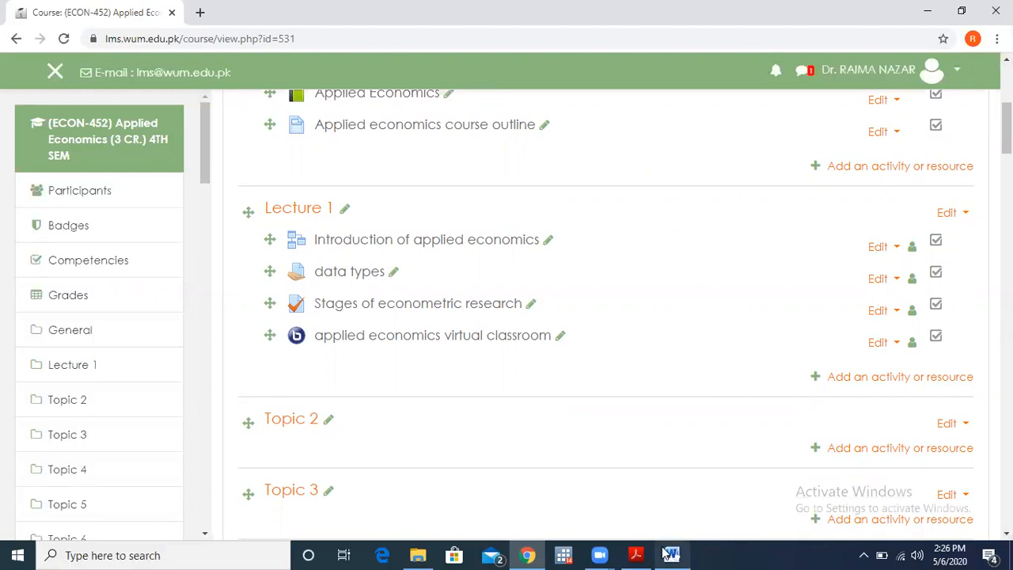
{"action": "left_click", "coordinate": [966, 216]}
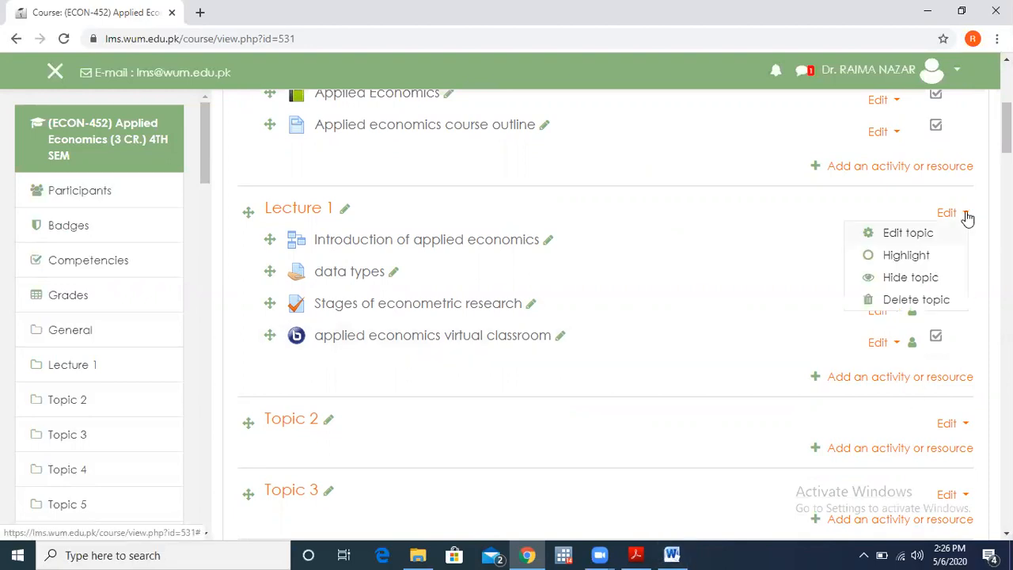
{"action": "left_click", "coordinate": [819, 204]}
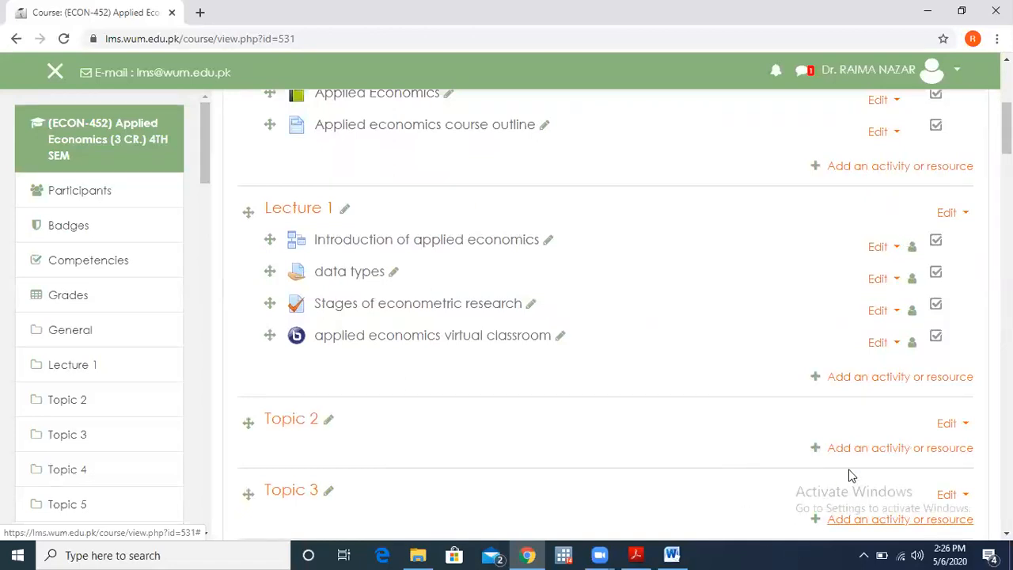
Hide Topic 2 from students and show the topic again
{"action": "scroll", "coordinate": [606, 317], "scroll_direction": "down", "scroll_amount": 1}
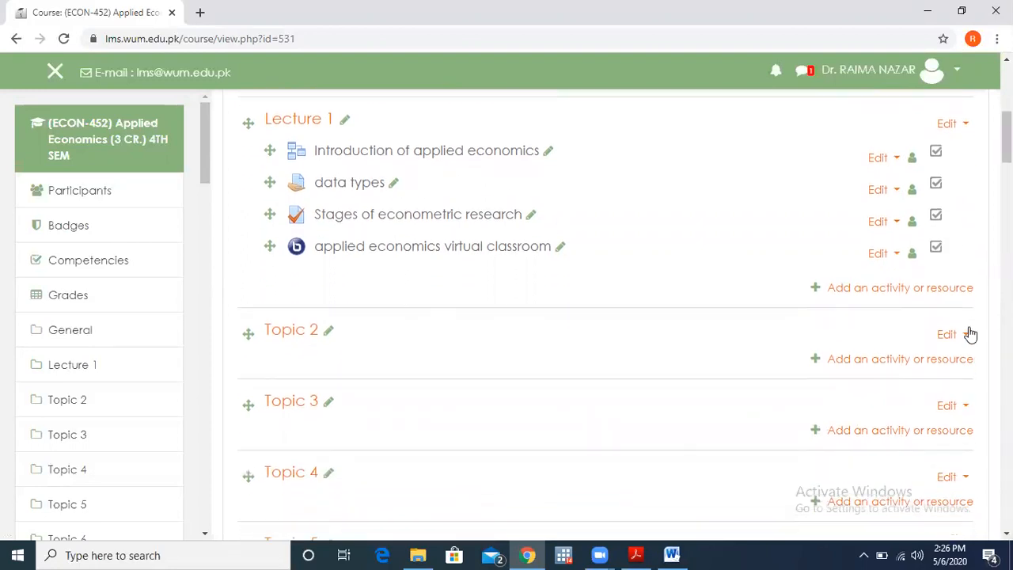
{"action": "left_click", "coordinate": [968, 336]}
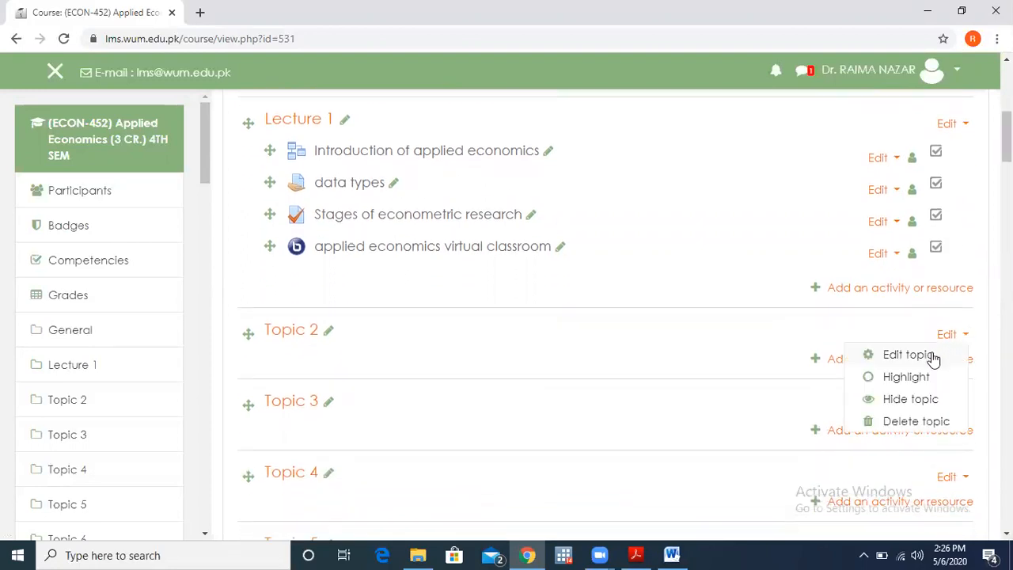
{"action": "left_click", "coordinate": [919, 402]}
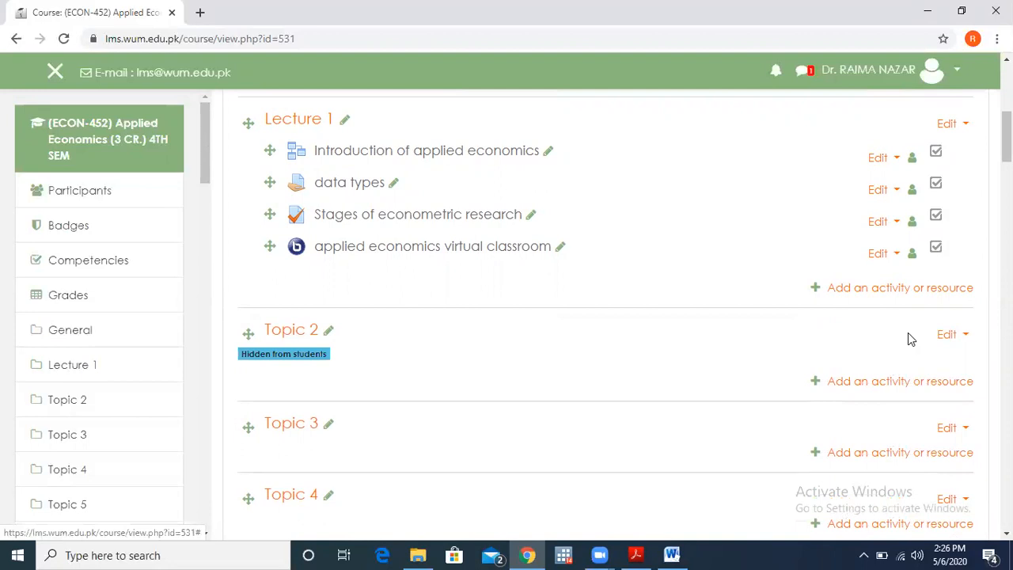
{"action": "left_click", "coordinate": [966, 337]}
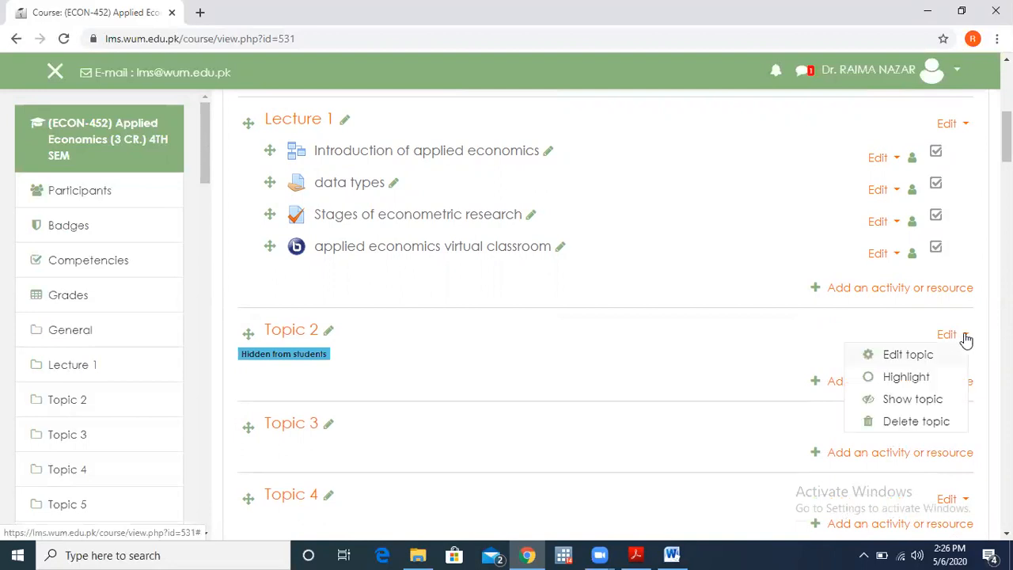
{"action": "left_click", "coordinate": [912, 403]}
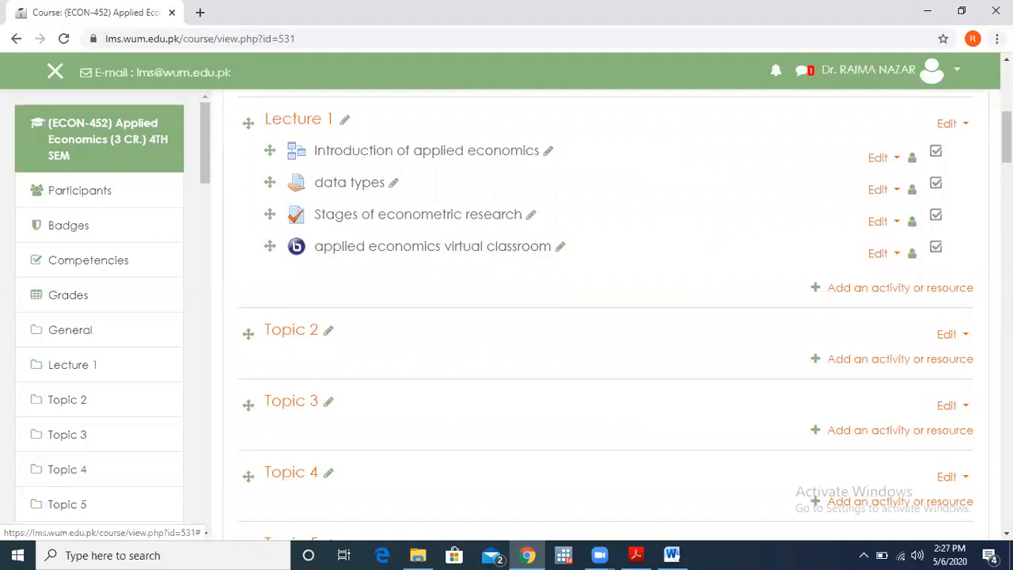
{"action": "scroll", "coordinate": [601, 317], "scroll_direction": "up", "scroll_amount": 1}
{"action": "scroll", "coordinate": [601, 316], "scroll_direction": "up", "scroll_amount": 5}
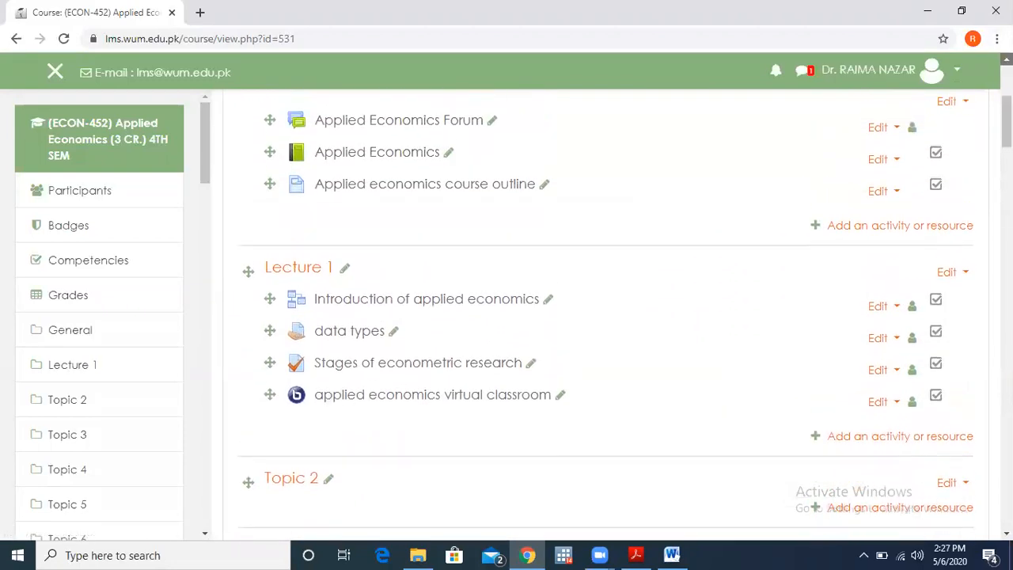
{"action": "scroll", "coordinate": [602, 317], "scroll_direction": "up", "scroll_amount": 2}
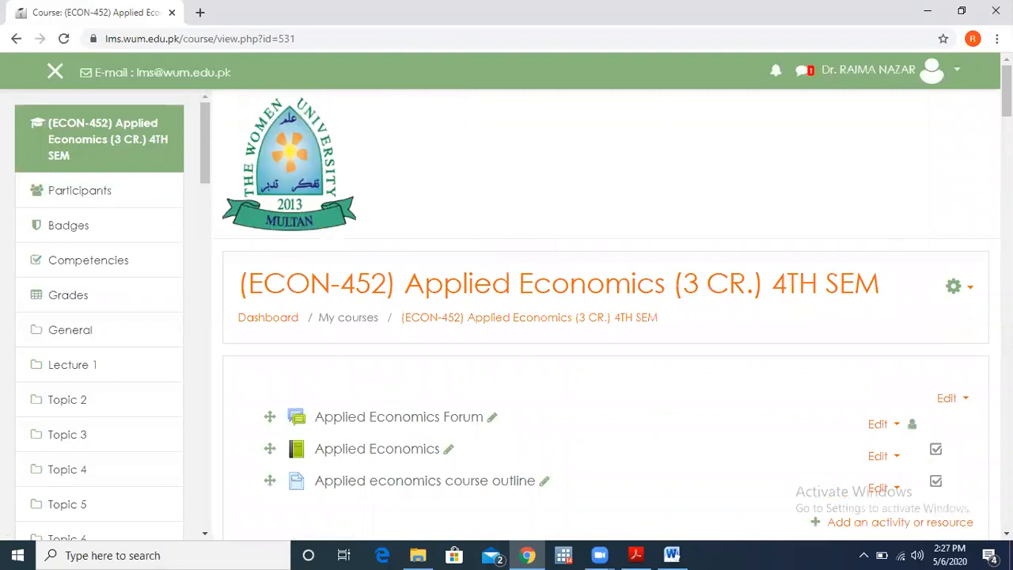
{"action": "left_click", "coordinate": [13, 41]}
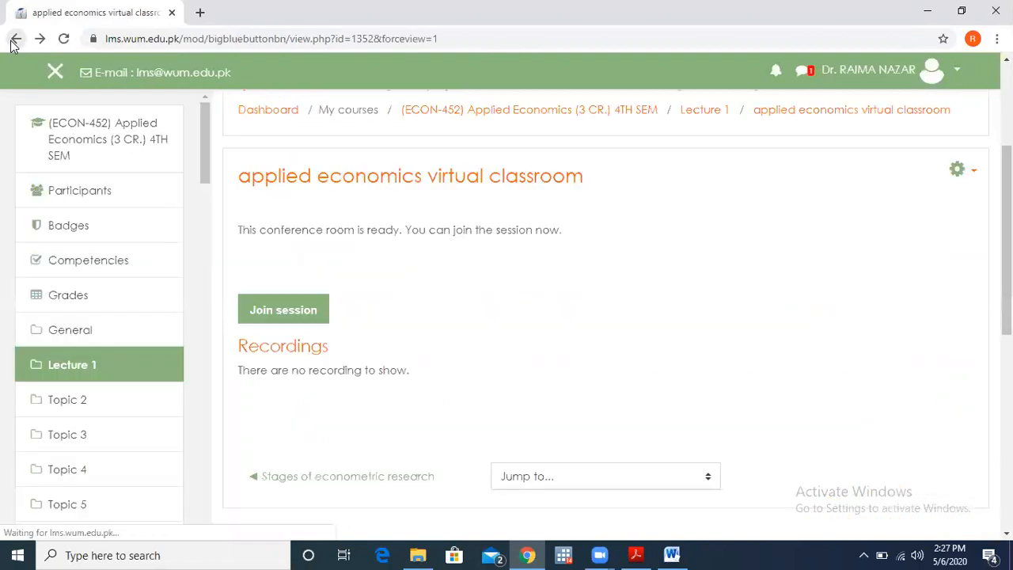
{"action": "left_click", "coordinate": [13, 41]}
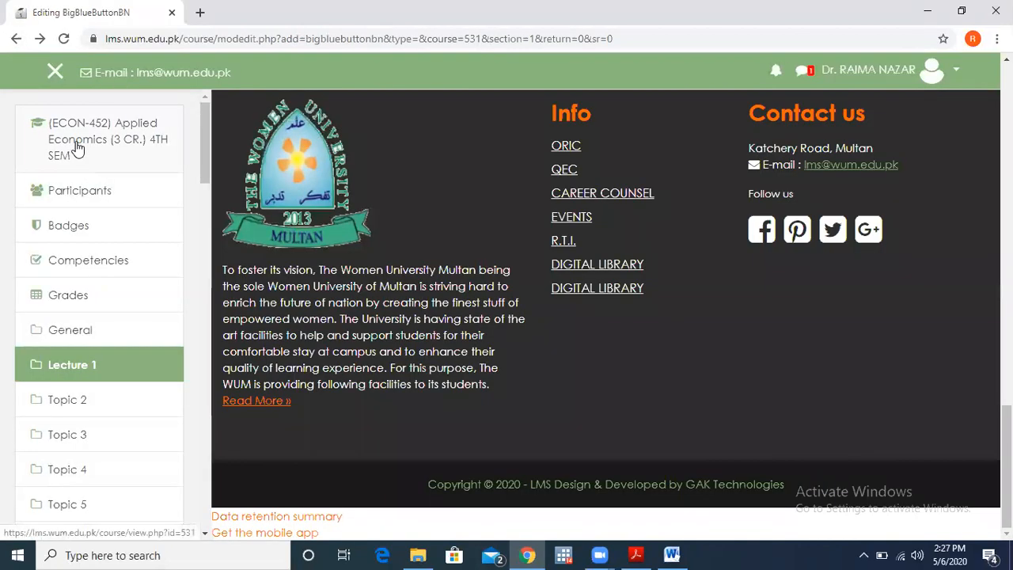
{"action": "left_click", "coordinate": [76, 149]}
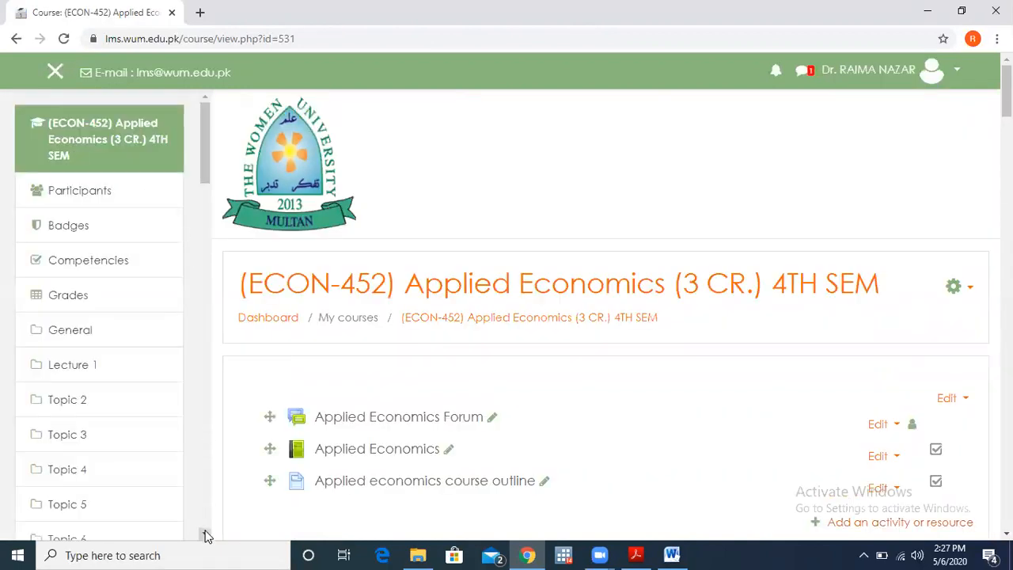
Open the (ECON-204) Agricultural Economics course and review its general resources and Lecture 1 activities
{"action": "left_click_drag", "start_coordinate": [205, 537], "coordinate": [205, 537]}
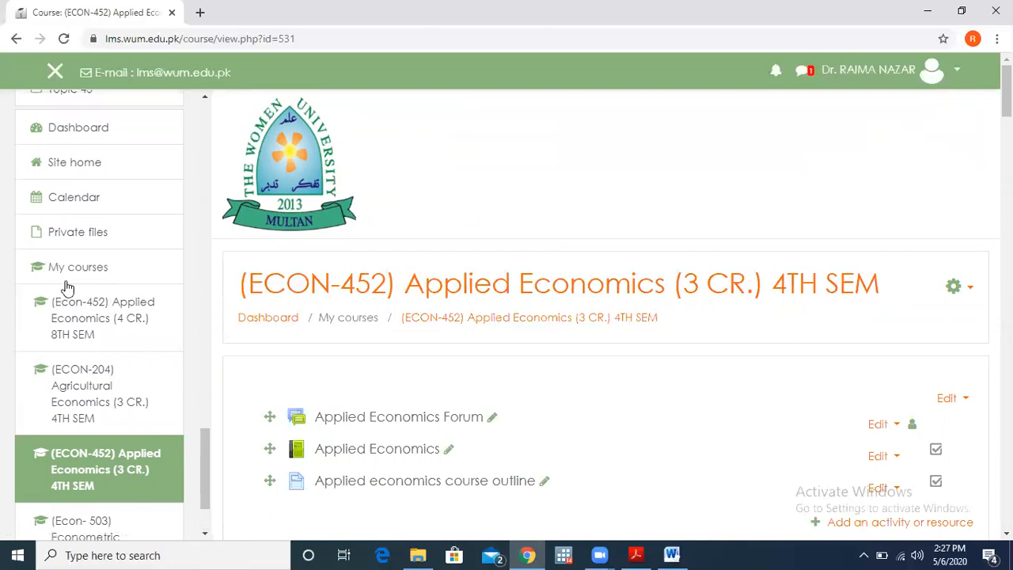
{"action": "left_click", "coordinate": [204, 537]}
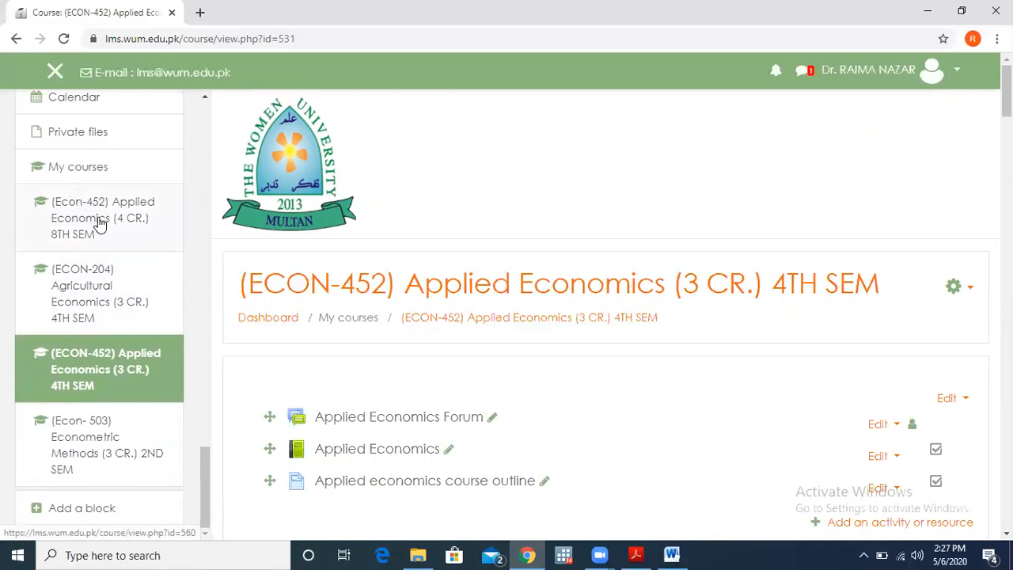
{"action": "left_click", "coordinate": [81, 272]}
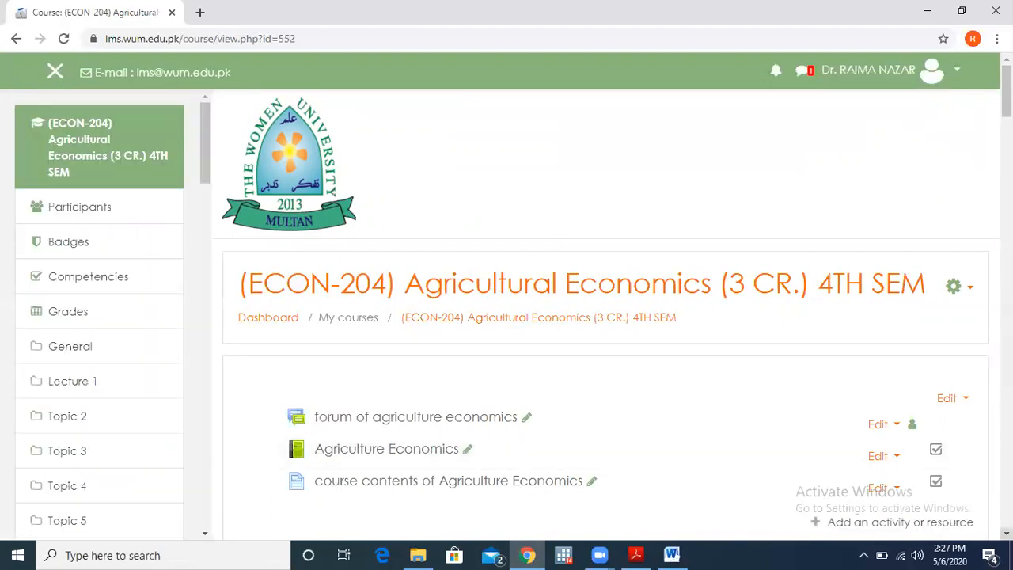
{"action": "scroll", "coordinate": [610, 317], "scroll_direction": "down", "scroll_amount": 2}
{"action": "scroll", "coordinate": [664, 366], "scroll_direction": "down", "scroll_amount": 2}
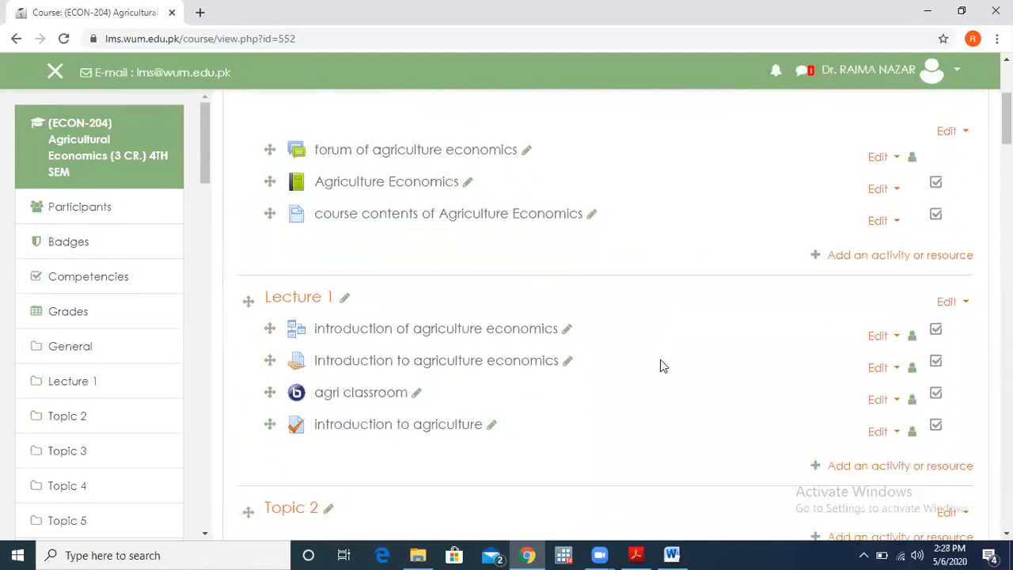
Open the (Econ- 503) Econometric Methods course and download the course book from lecture 1
{"action": "left_click_drag", "start_coordinate": [206, 134], "coordinate": [199, 480]}
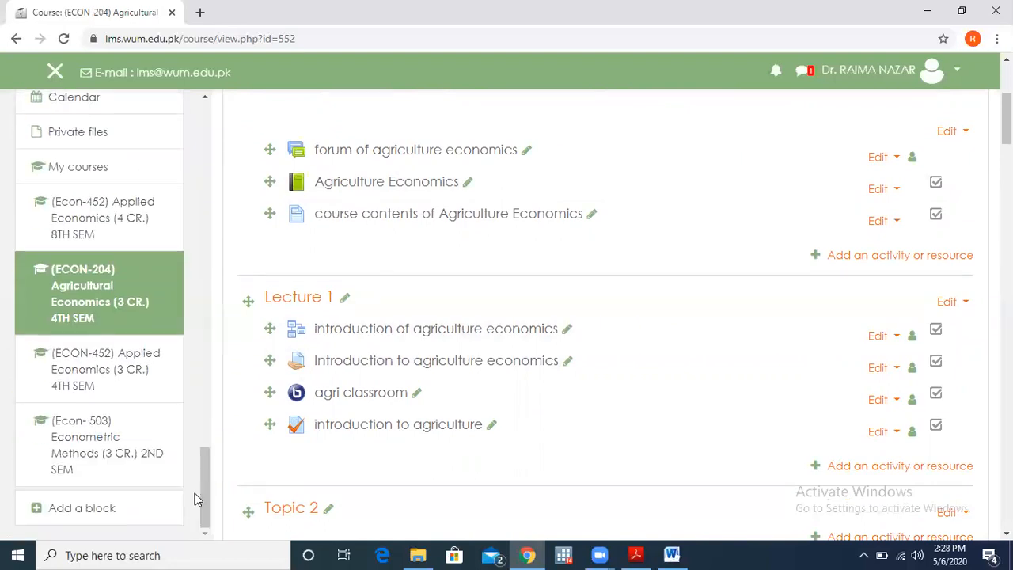
{"action": "left_click", "coordinate": [101, 428]}
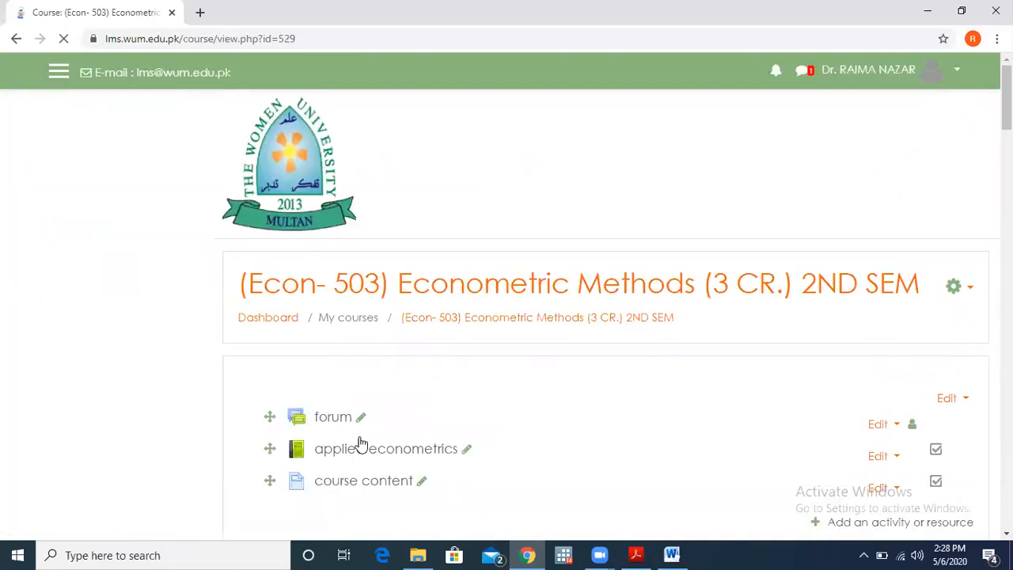
{"action": "left_click_drag", "start_coordinate": [1007, 91], "coordinate": [1006, 139]}
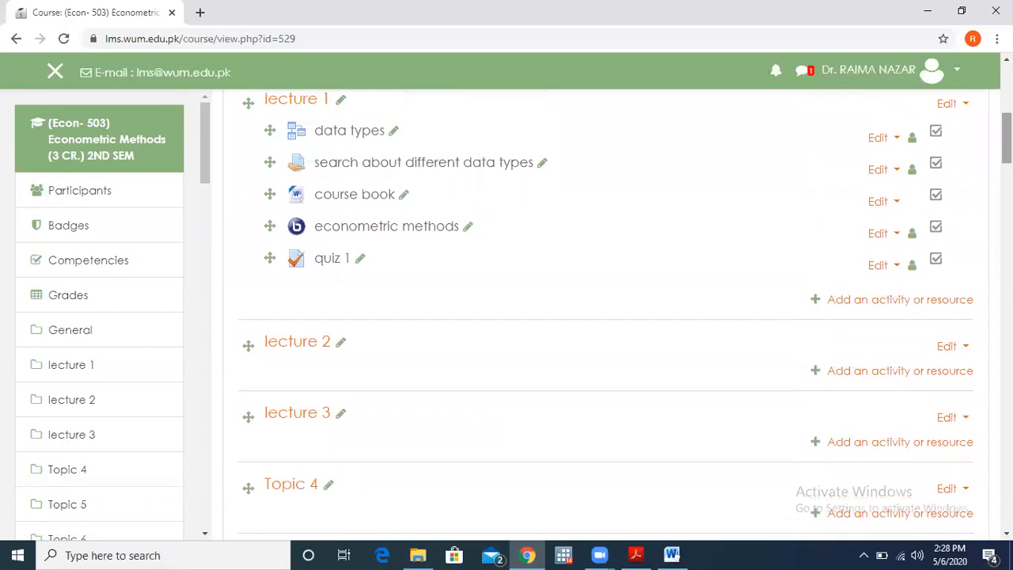
{"action": "scroll", "coordinate": [589, 221], "scroll_direction": "up", "scroll_amount": 1}
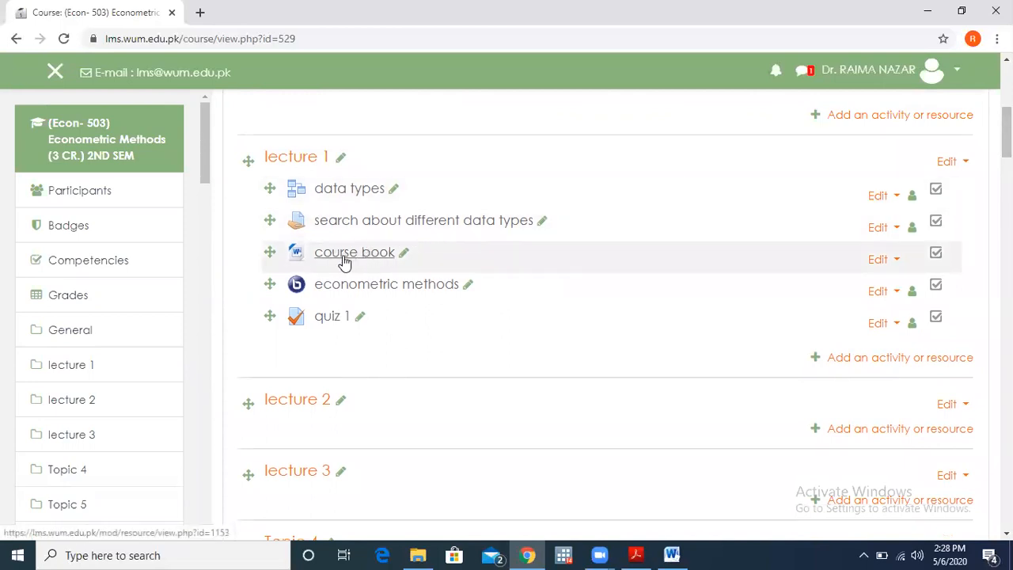
{"action": "left_click", "coordinate": [345, 262]}
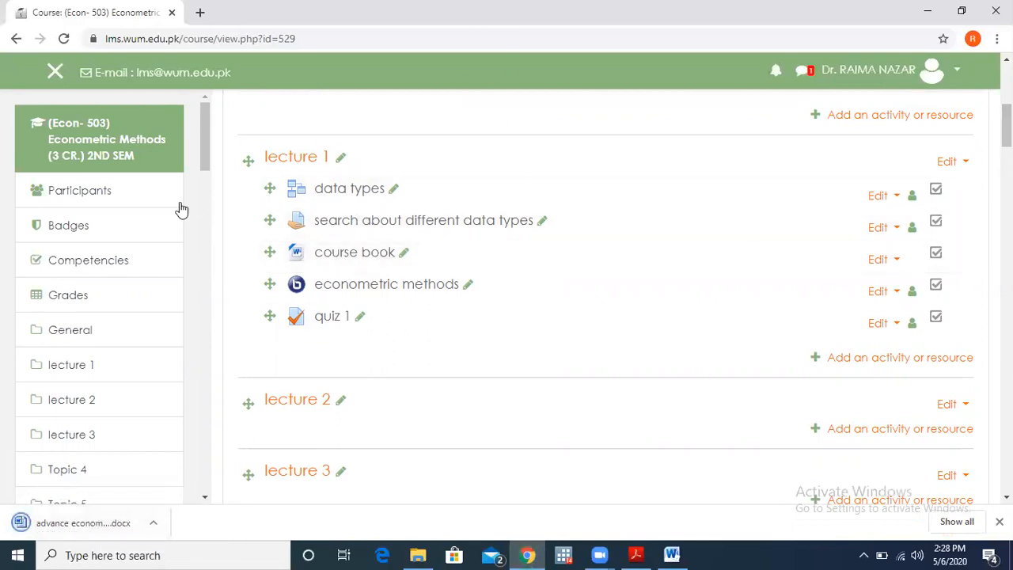
Reload the Econometric Methods course page and log out of the LMS
{"action": "left_click", "coordinate": [103, 130]}
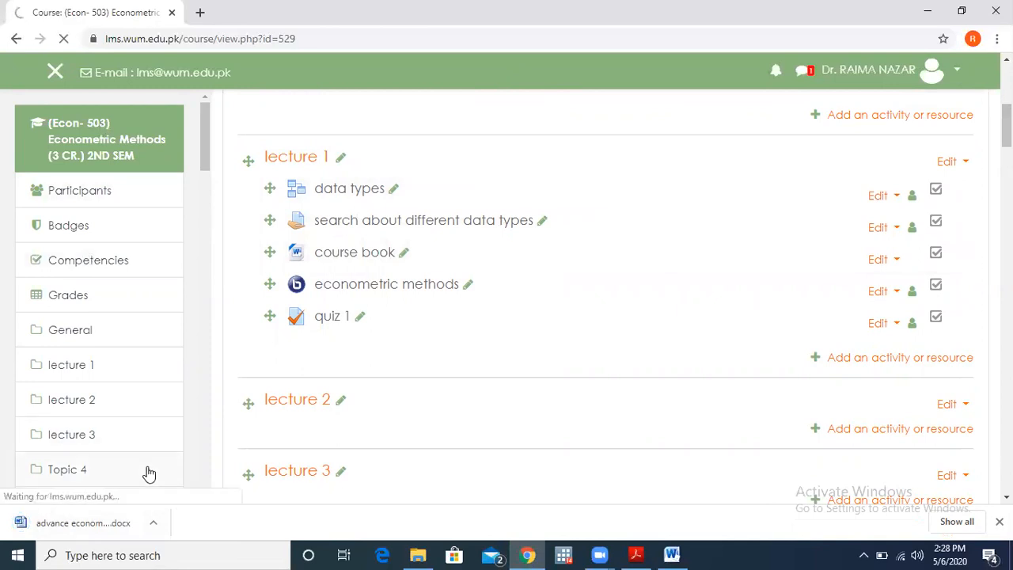
{"action": "left_click", "coordinate": [955, 71]}
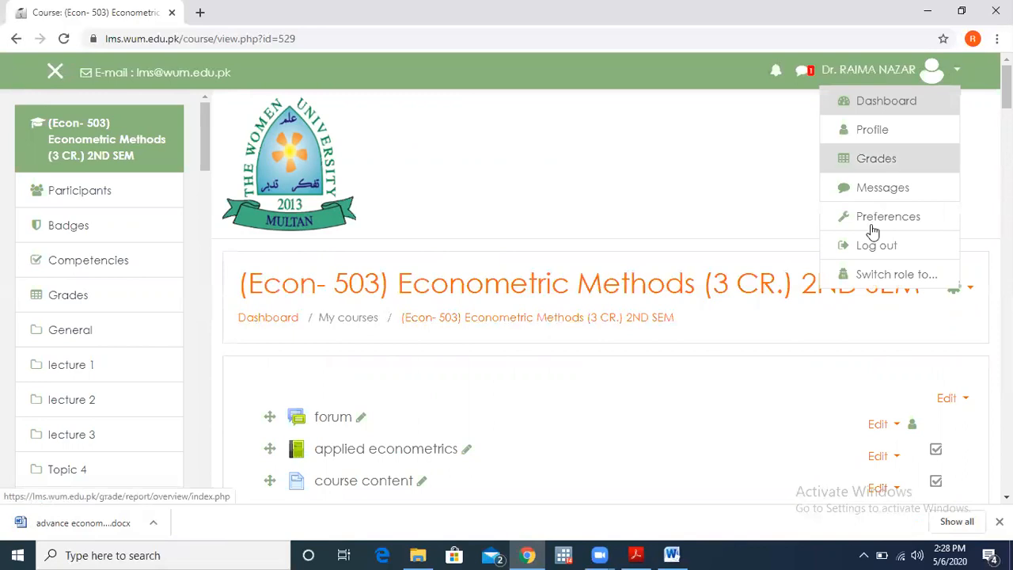
{"action": "left_click", "coordinate": [873, 247]}
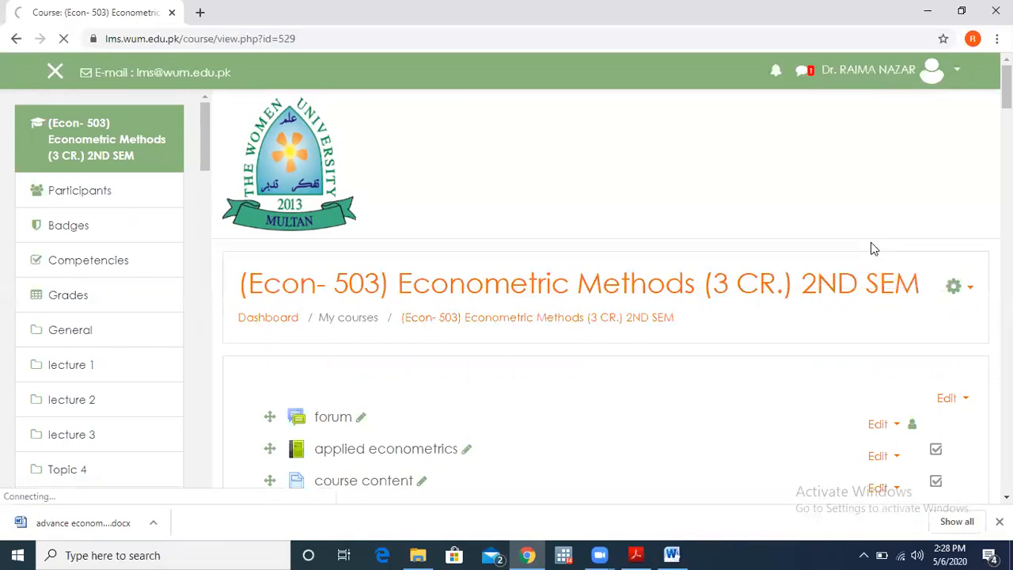